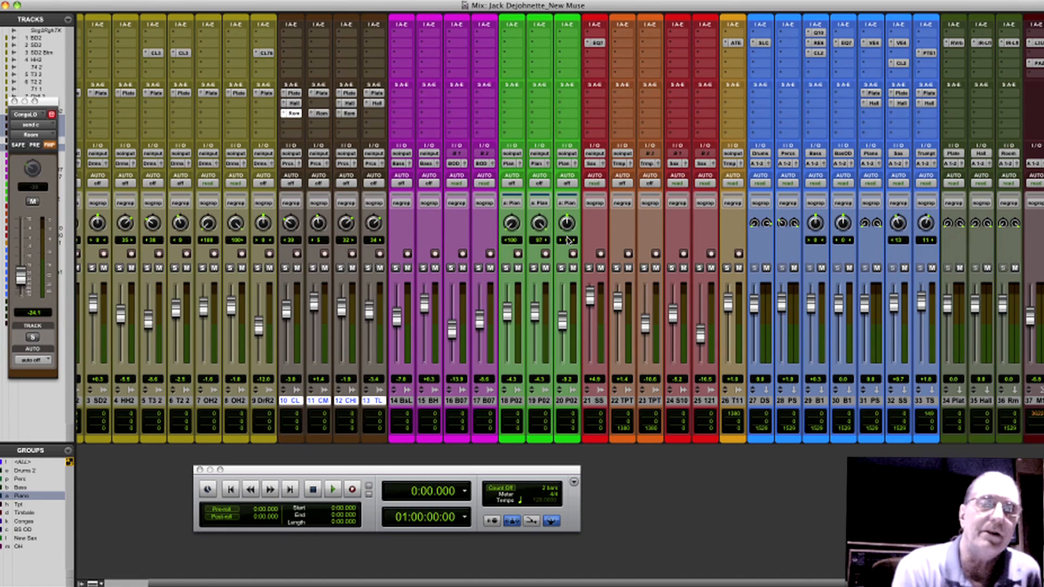
Step: Show the Edit window and play the whole song from the start
key("super+equal")
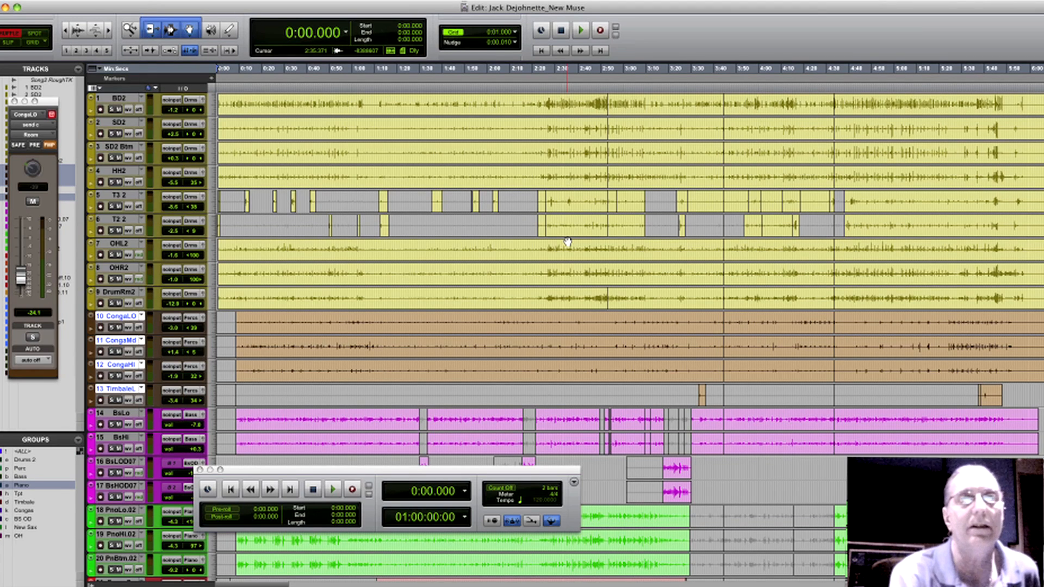
key("space")
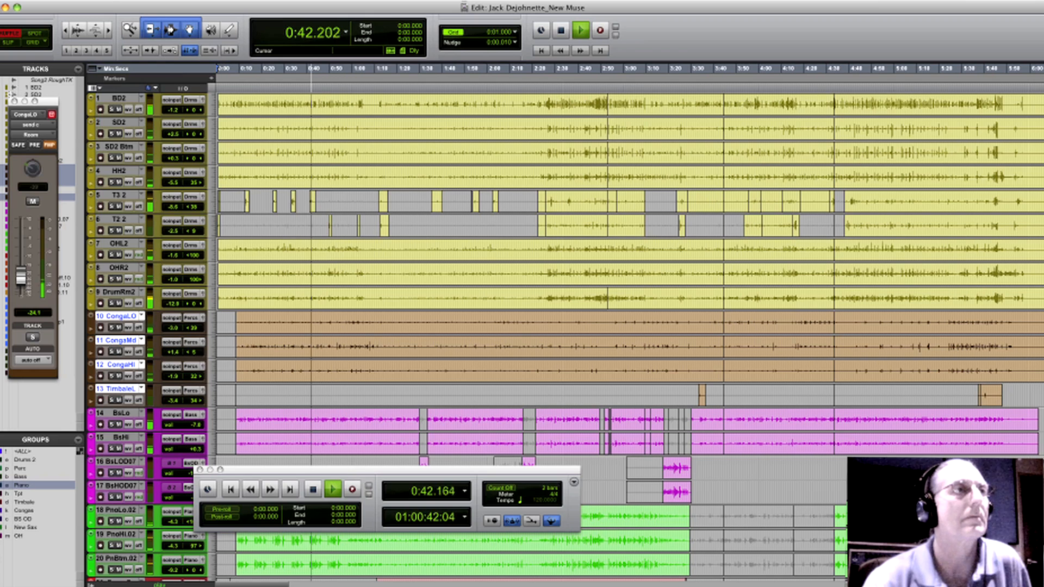
Step: Close the CongaLO send window, set the edit mode to Slip, and stop playback with the position back at the start
left_click(14, 101)
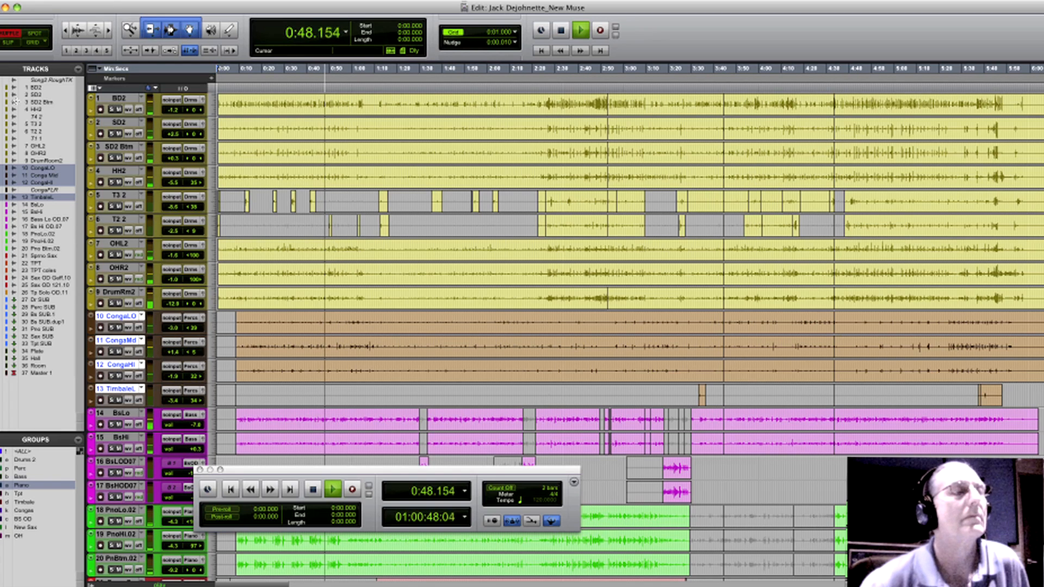
left_click(12, 45)
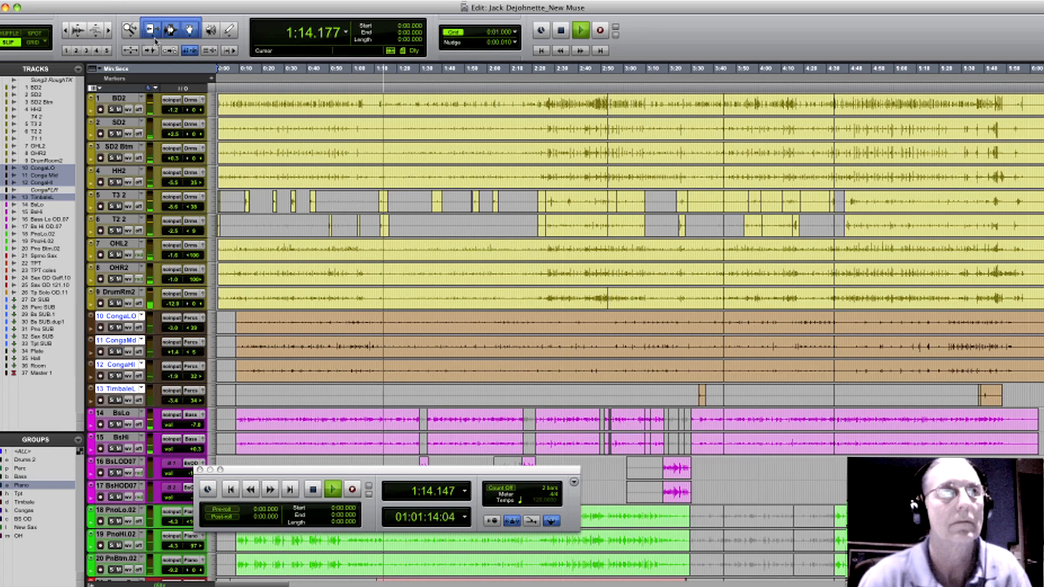
key("Return")
key("space")
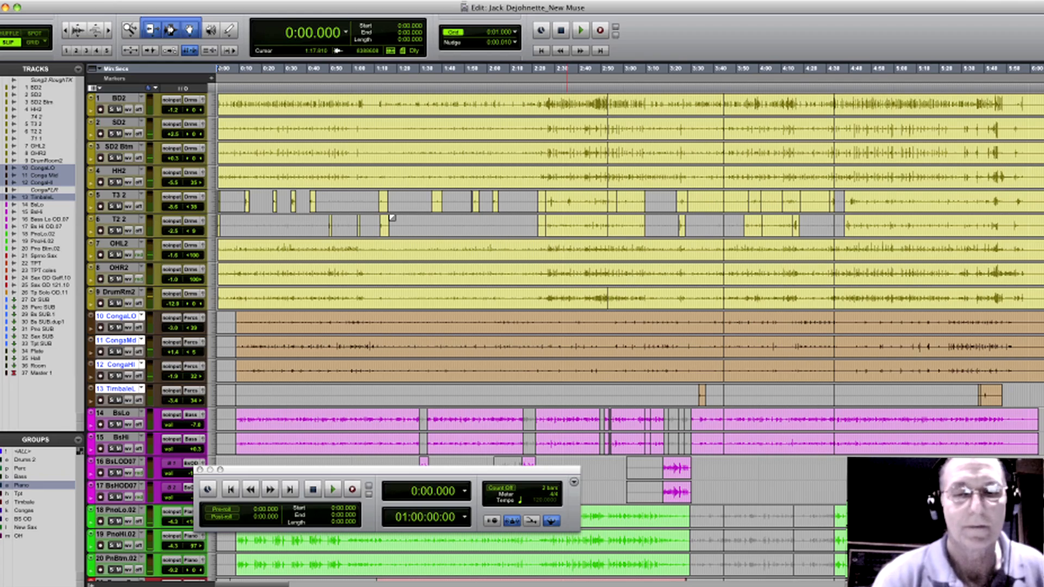
Step: Examine the Mix window from the drum channels across to the instrument submasters, including their output routing
key("super+equal")
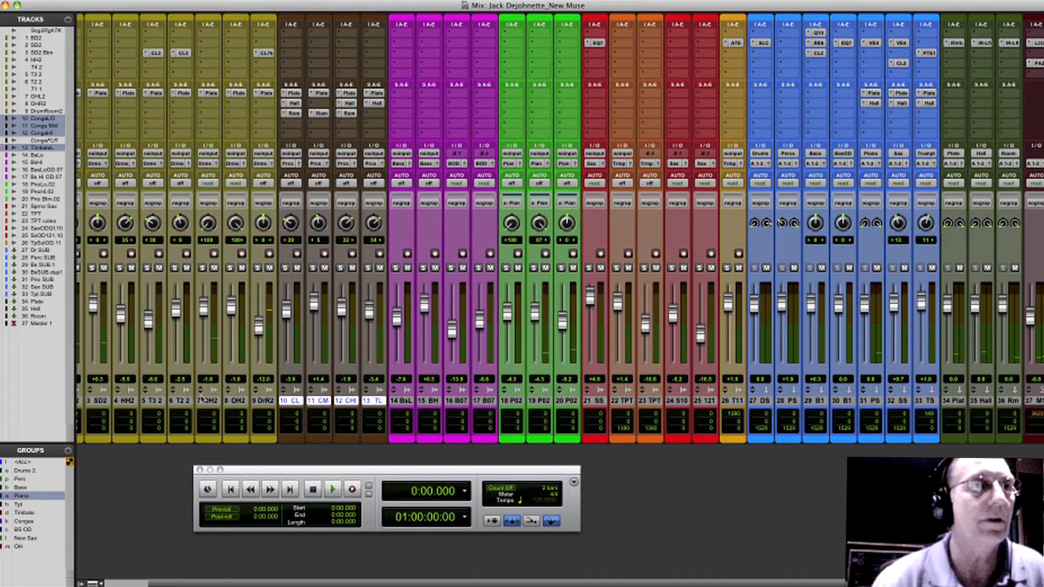
left_click_drag(275, 584, 199, 583)
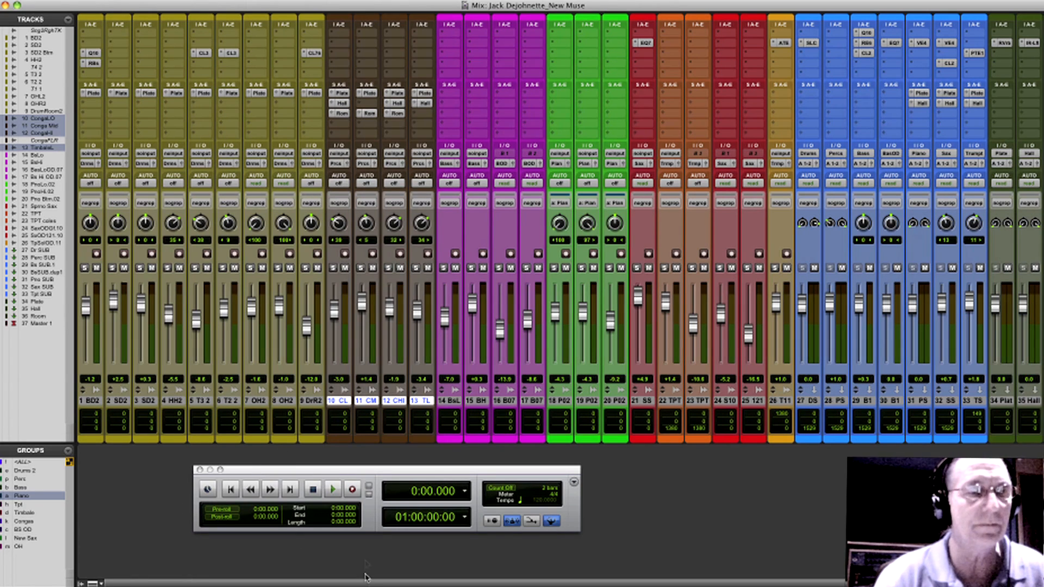
scroll(366, 578, "right", 3)
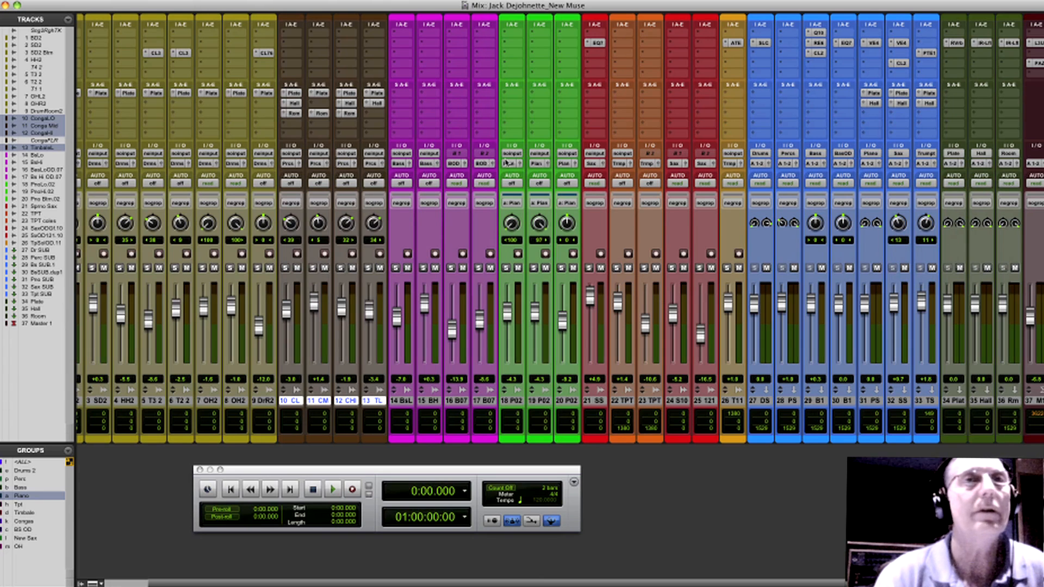
left_click(789, 156)
left_click(717, 158)
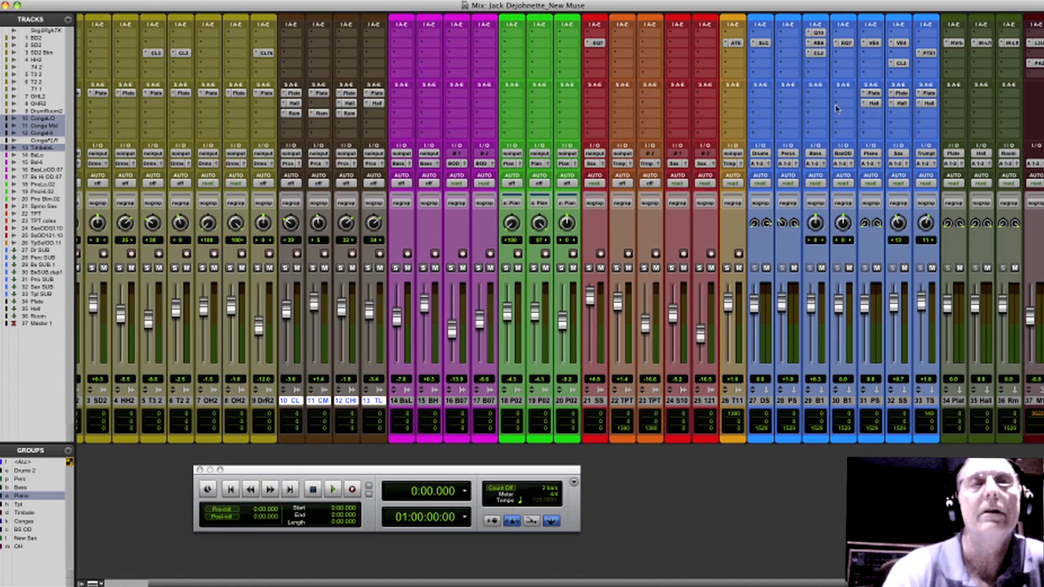
left_click_drag(518, 584, 281, 583)
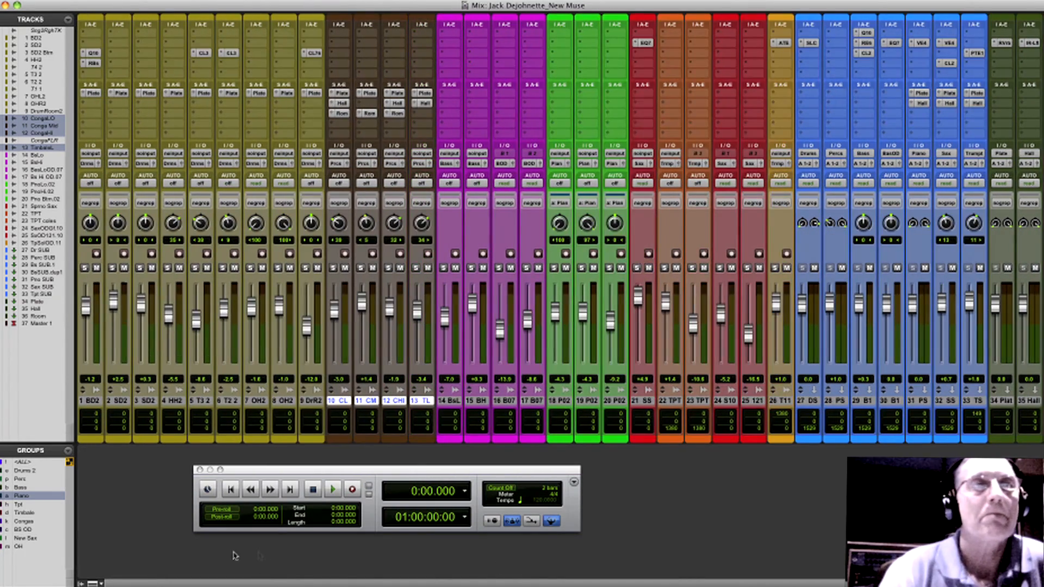
Step: Select the nine drum tracks from BD2 to DrumRm2 and solo them together
left_click(86, 402)
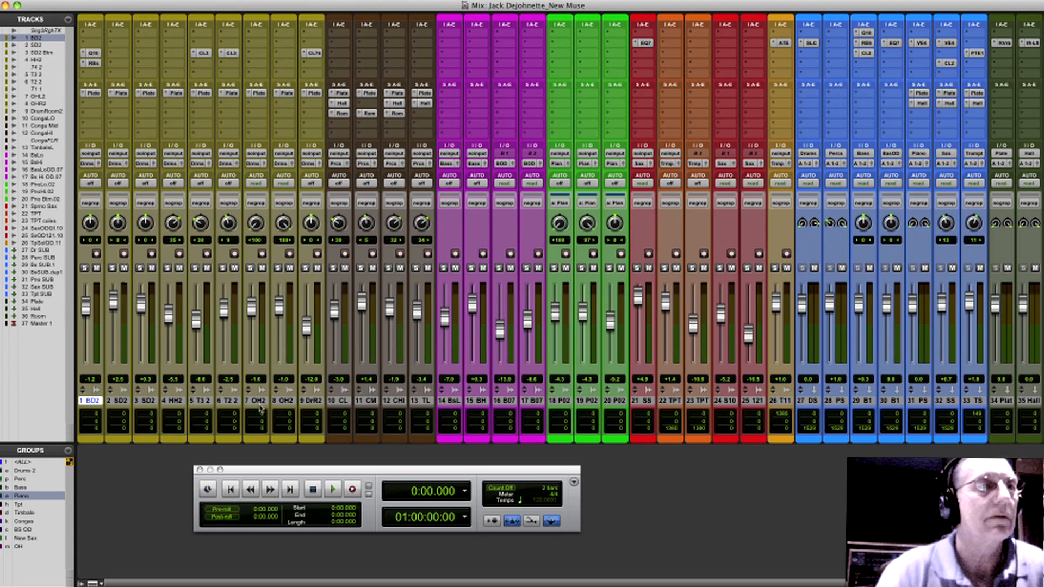
left_click(311, 401, "shift")
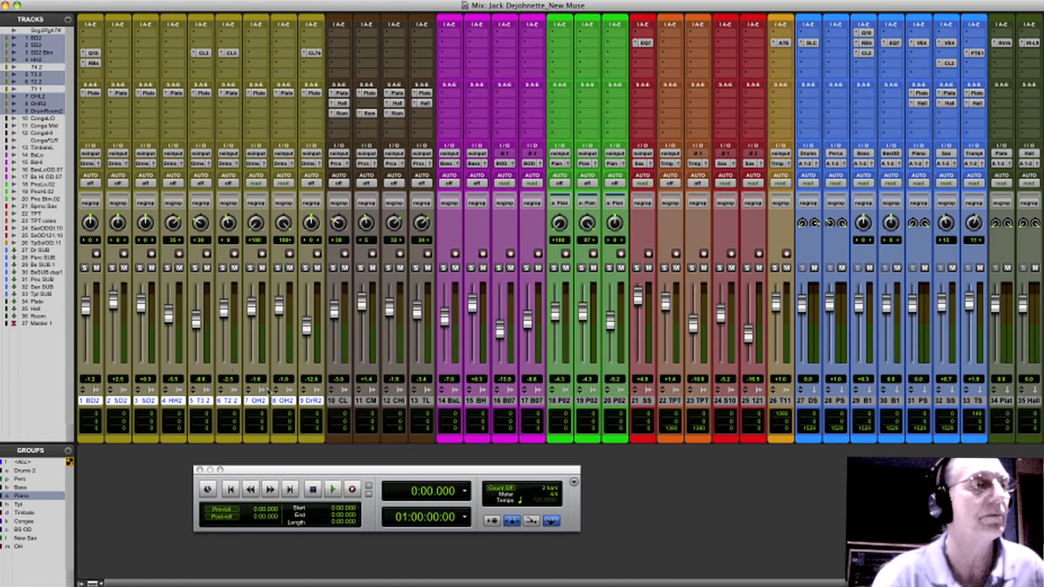
left_click(85, 268)
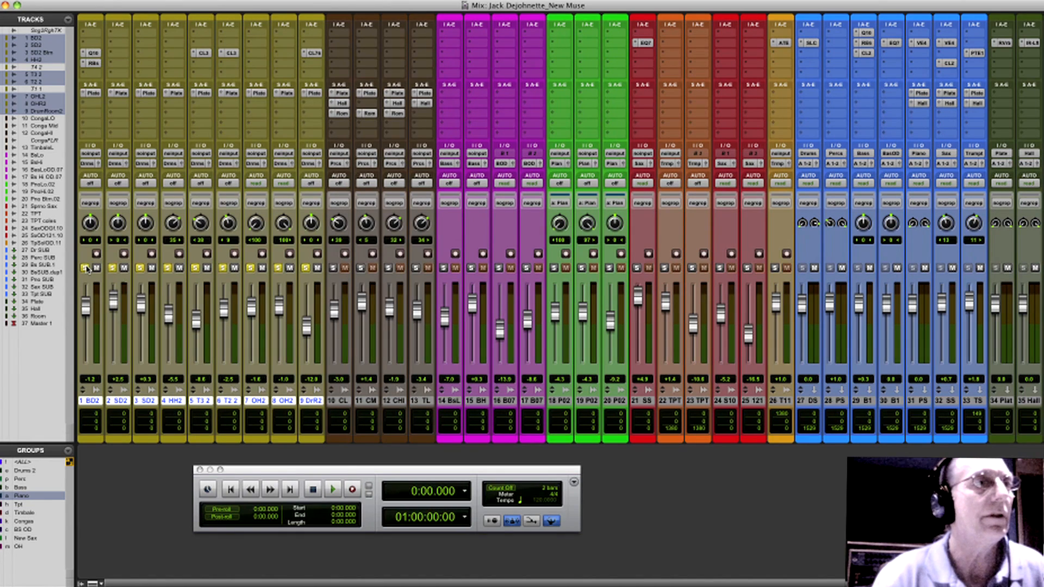
Step: Play the soloed drums while checking the mixer channels and the drum waveforms in the Edit window
key("space")
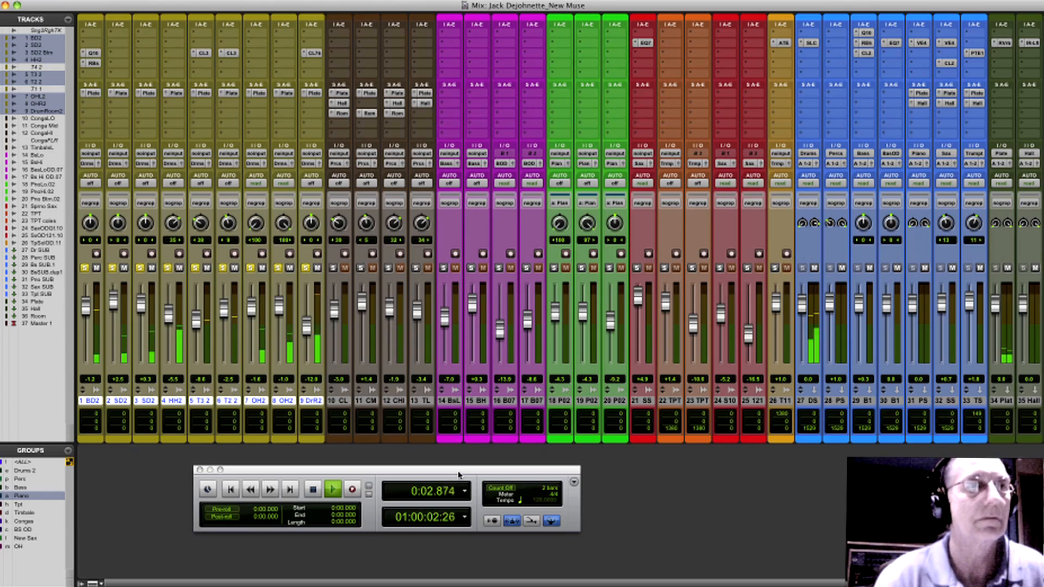
scroll(544, 568, "right", 3)
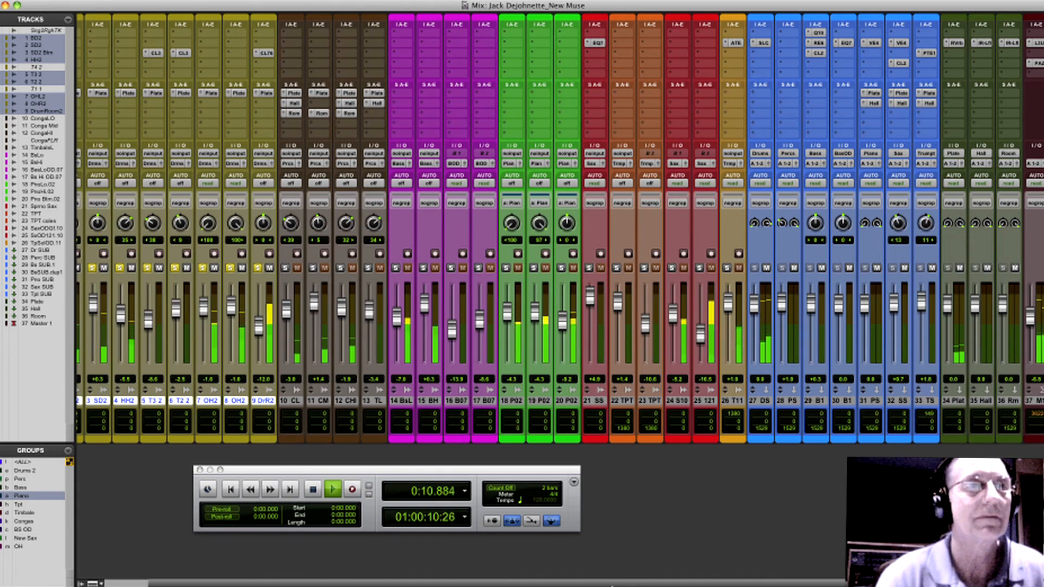
left_click_drag(610, 585, 409, 582)
key("super+equal")
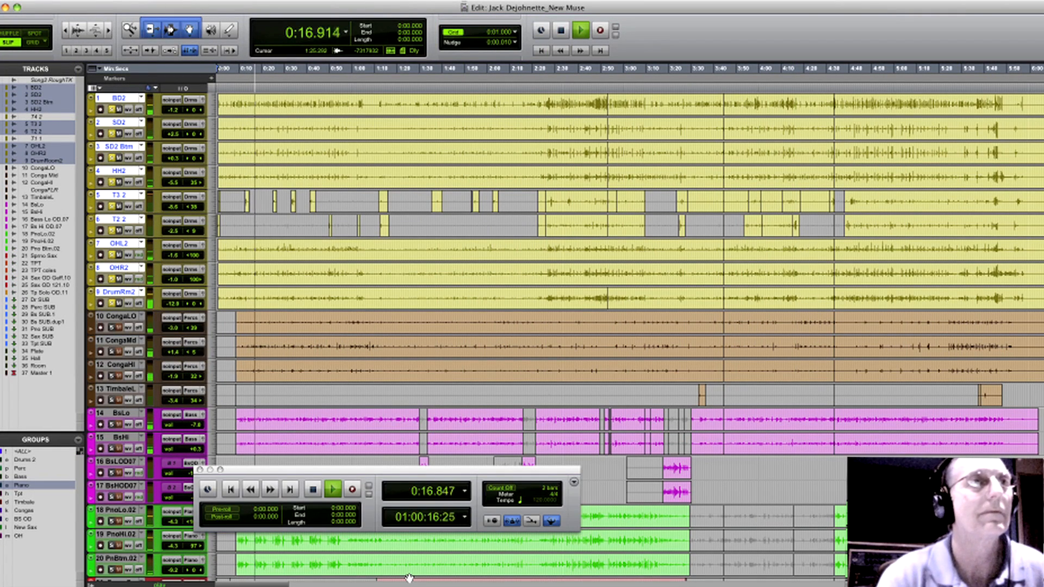
key("super+equal")
key("space")
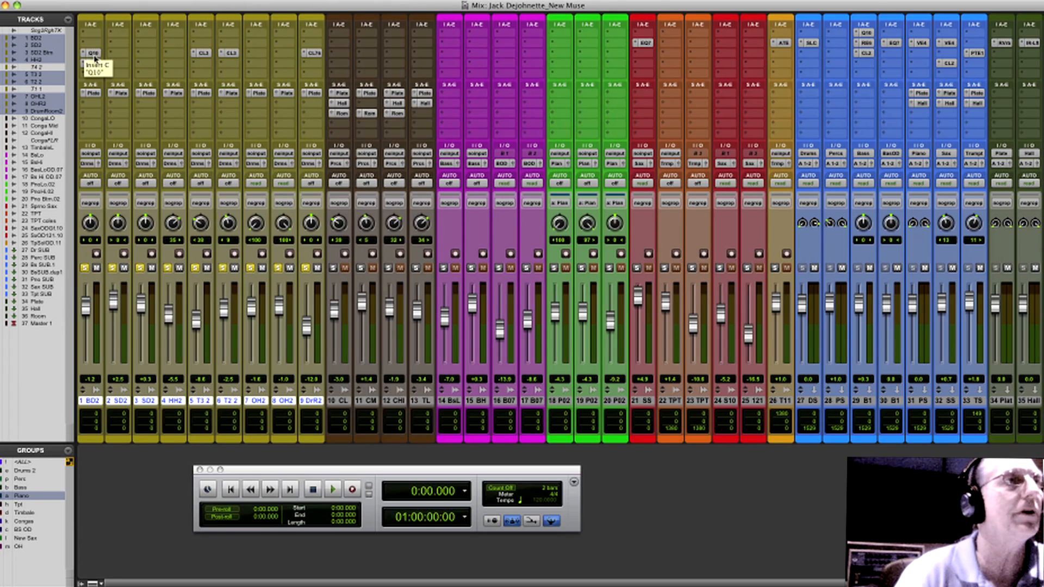
Step: Open the Q10 equalizer on the BD2 track, solo only BD2, and start playback
left_click(103, 57)
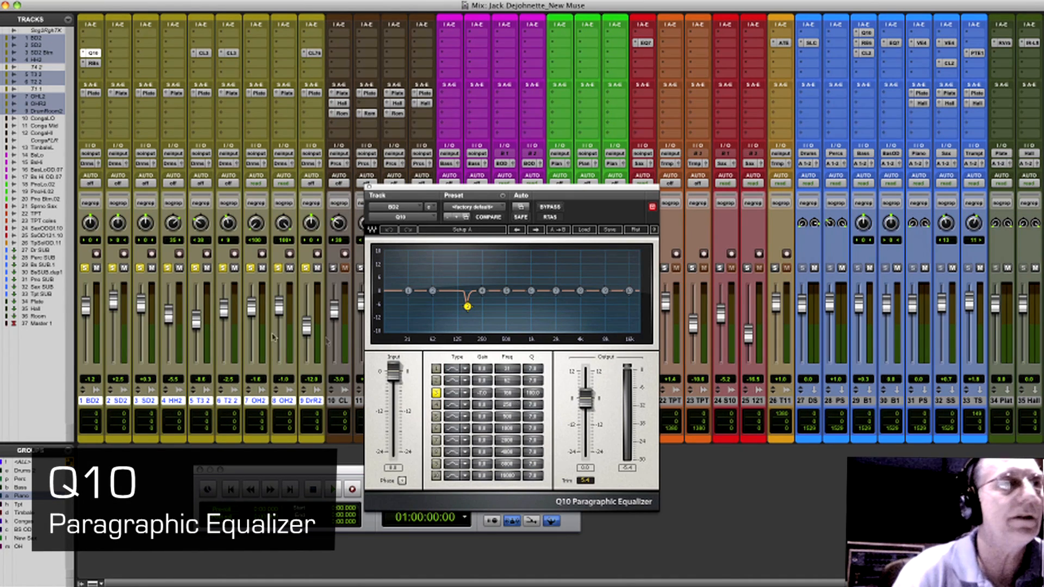
left_click(84, 269)
left_click(84, 268)
key("space")
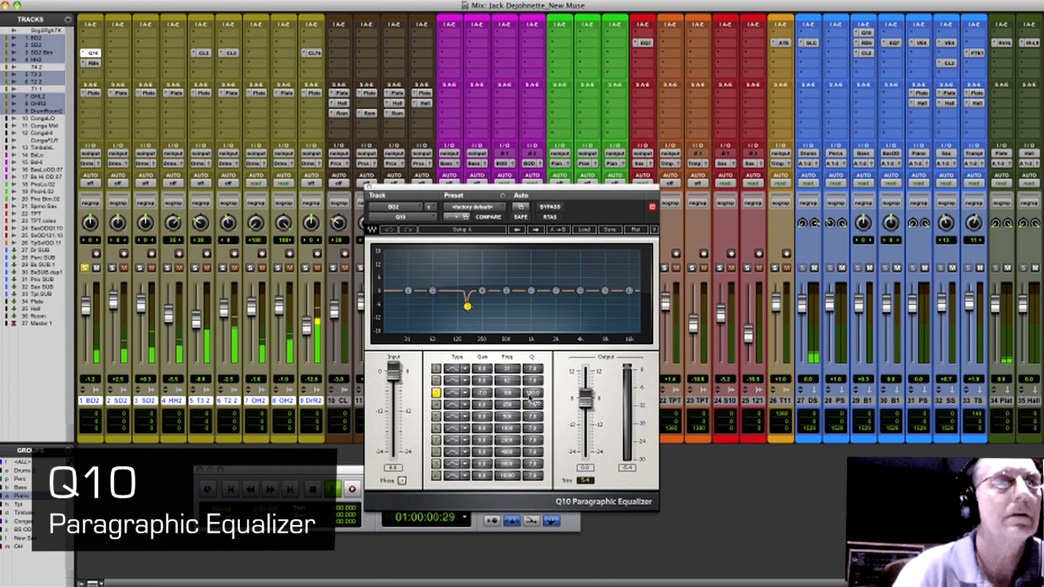
Step: Boost Q10 band 3 to its maximum gain, sweep its frequency, and return the band to a narrow cut
left_click_drag(483, 393, 482, 342)
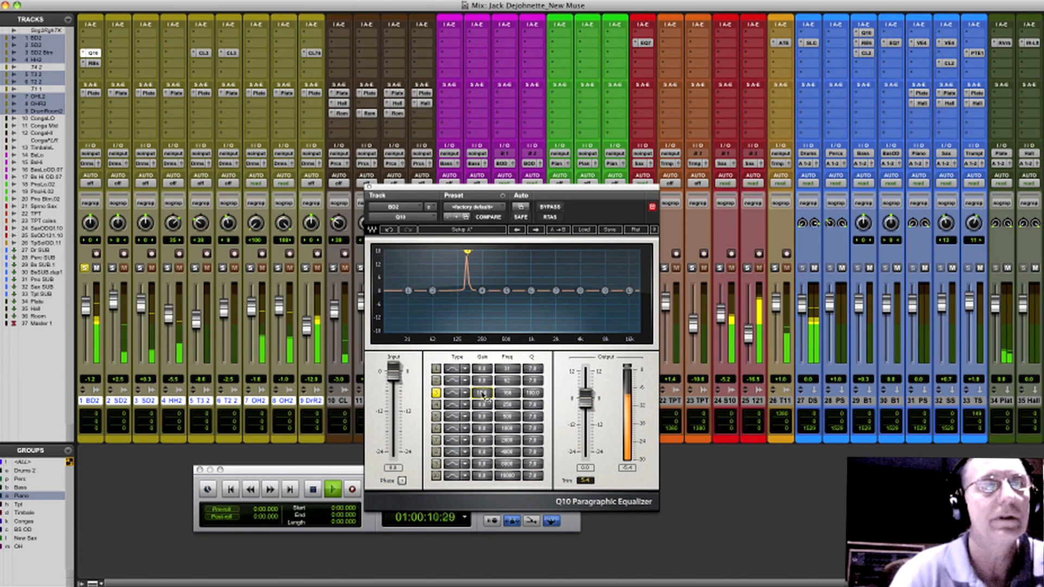
mouse_move(508, 393)
left_mouse_down()
mouse_move(507, 383)
mouse_move(492, 418)
mouse_move(492, 401)
left_mouse_up()
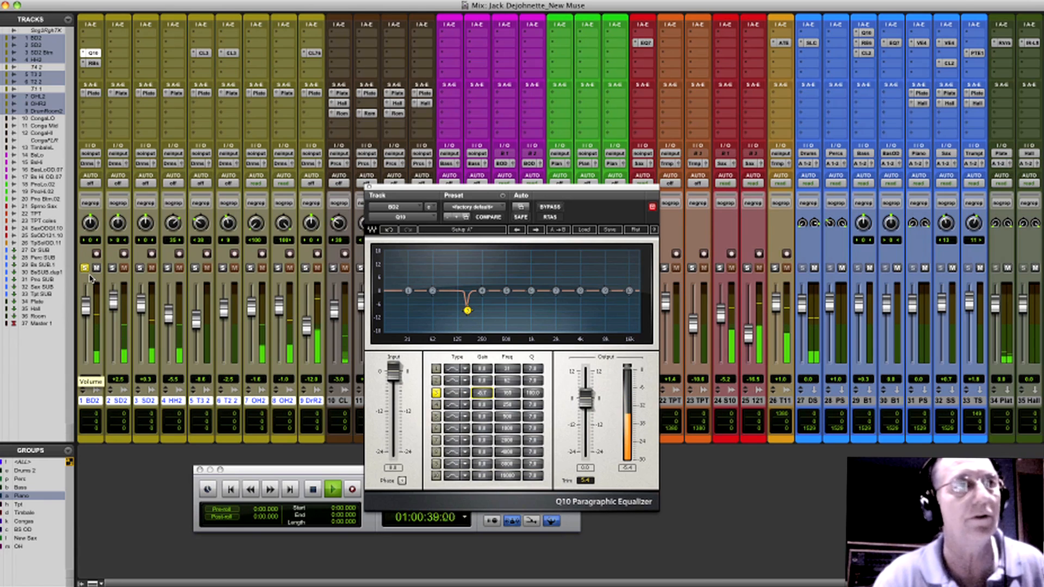
Step: On BD2's Renaissance Bass plug-in, adjust the frequency and set the intensity to about -12.4 dB, closing the plug-in window
left_click(94, 64)
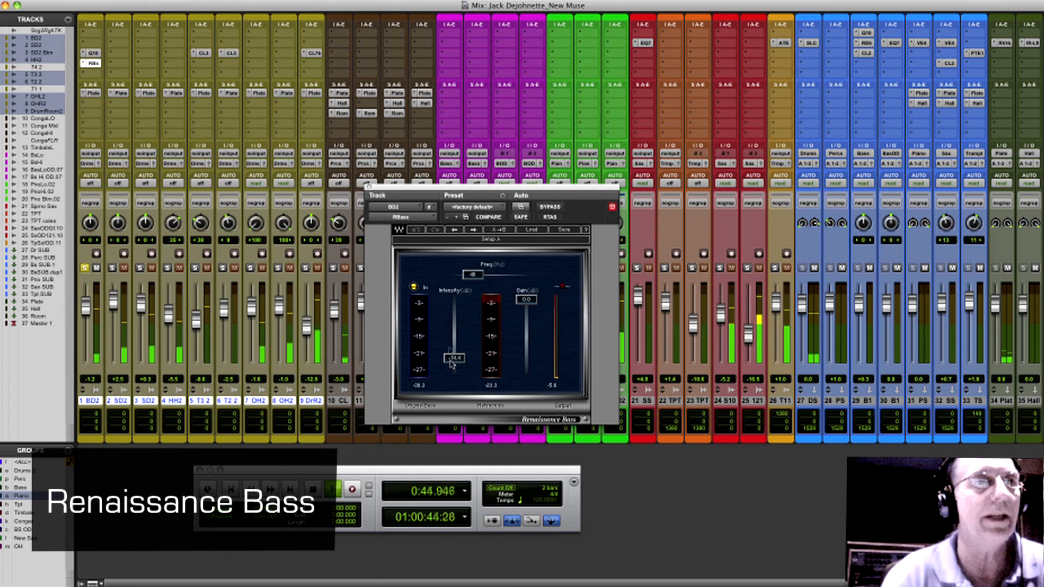
left_click_drag(476, 277, 477, 274)
left_click_drag(455, 359, 455, 356)
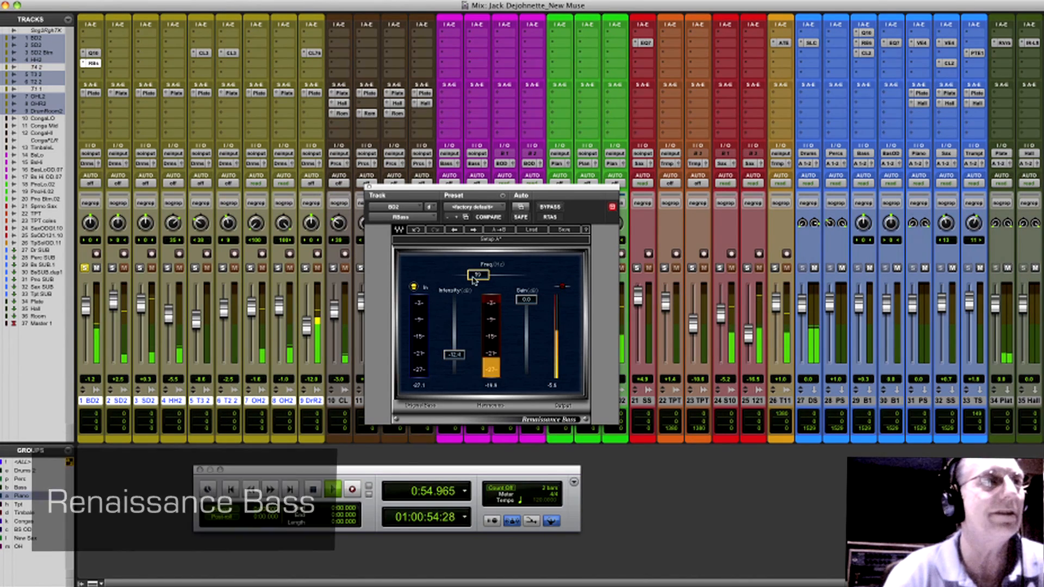
left_click(370, 187)
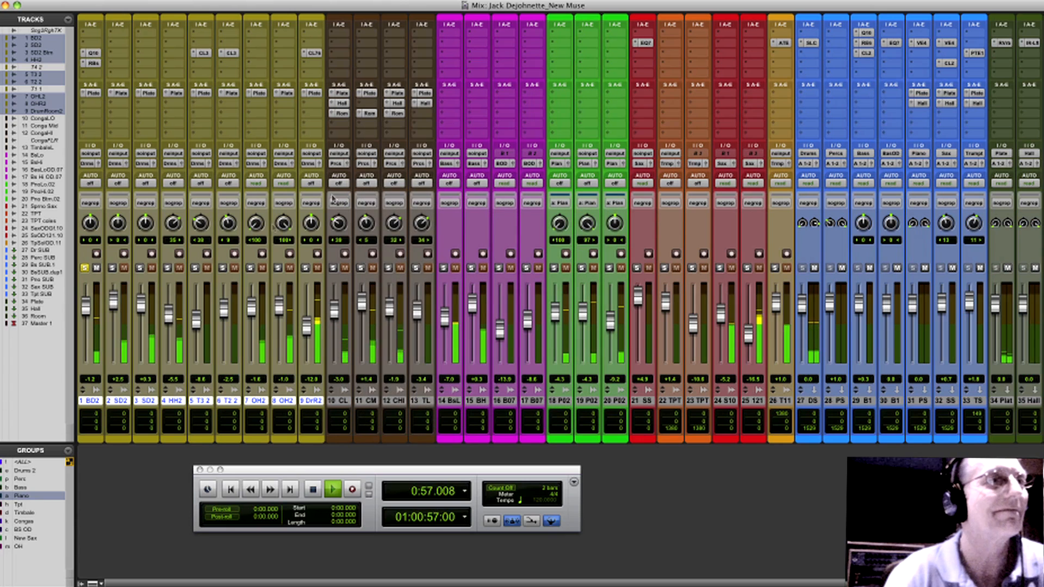
Step: Solo SD2 and SD2 Btm without BD2, and set the SD2 Btm fader to +0.7 dB
left_click(141, 268)
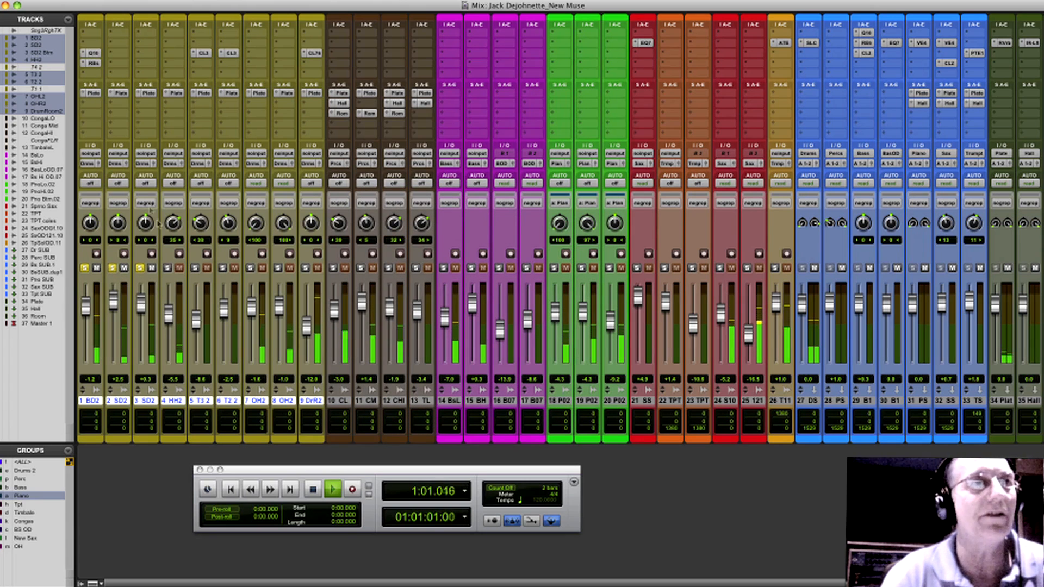
left_click_drag(141, 301, 142, 301)
left_click(84, 268)
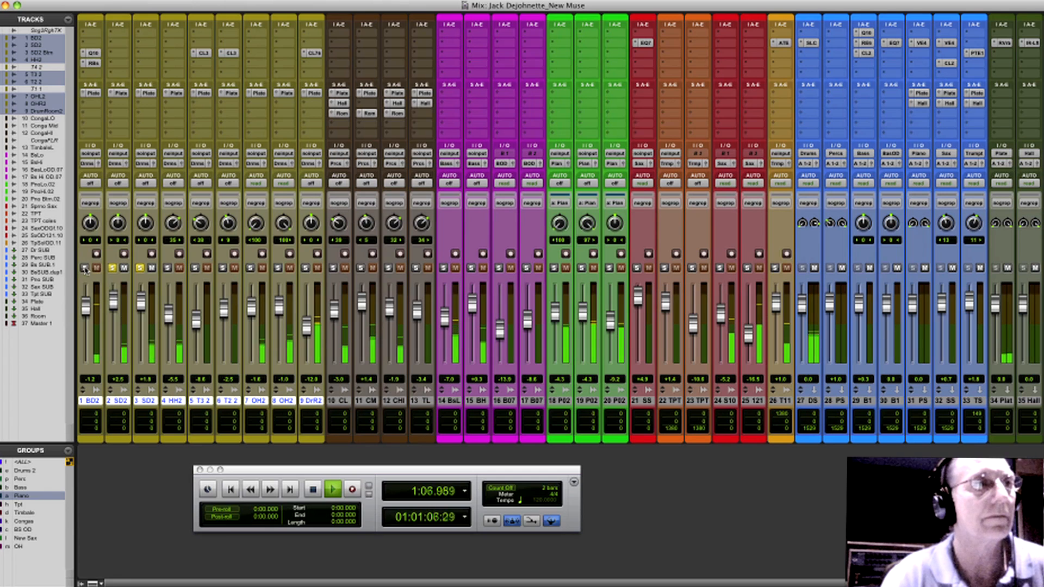
mouse_move(143, 298)
left_mouse_down()
mouse_move(142, 356)
mouse_move(147, 301)
left_mouse_up()
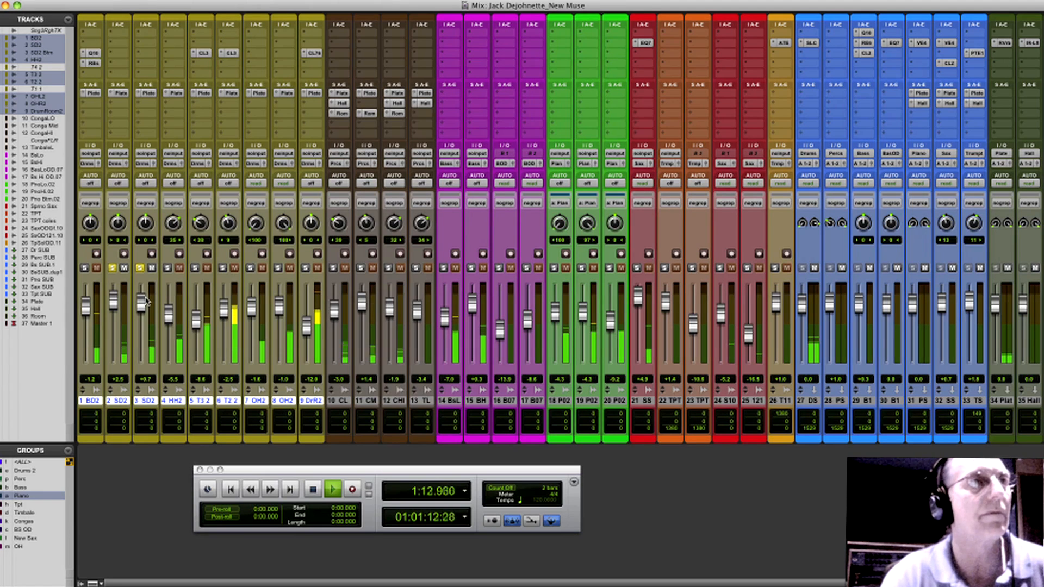
Step: Solo HH2 and the tom tracks T3 2 and T2 2 in turn, leaving only the toms soloed
left_click(167, 269)
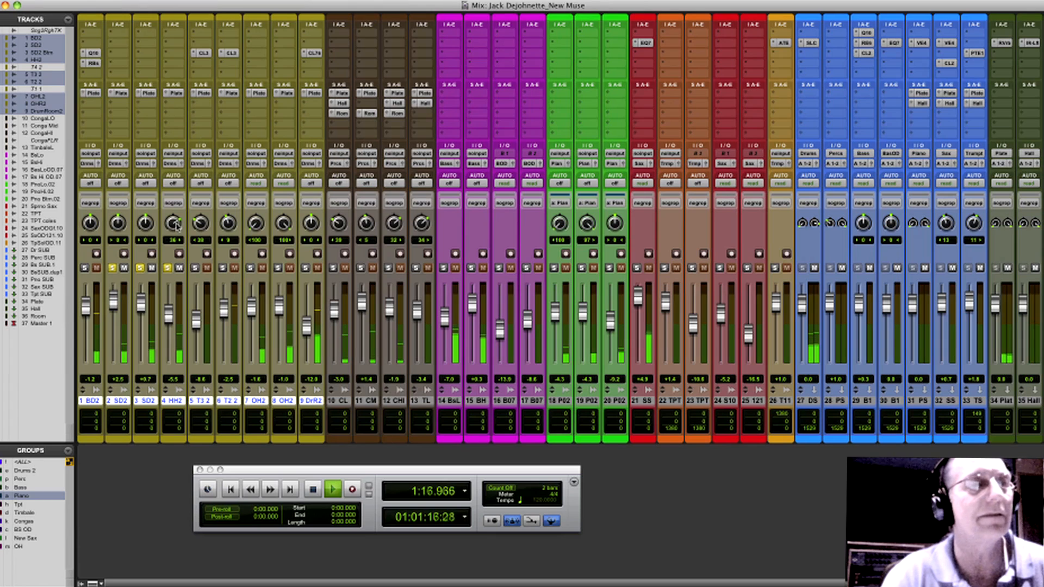
left_click(195, 268)
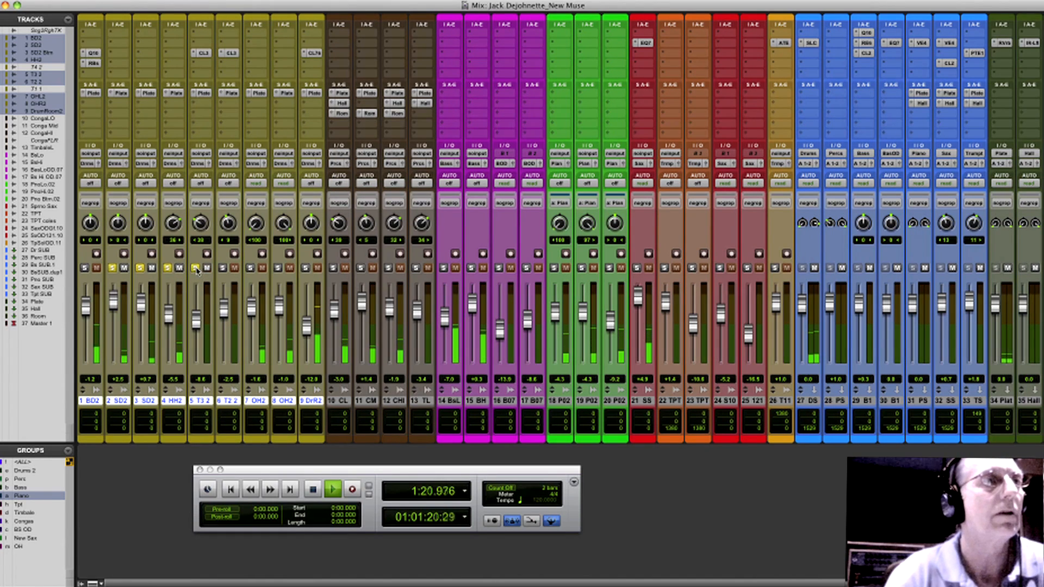
left_click(223, 268)
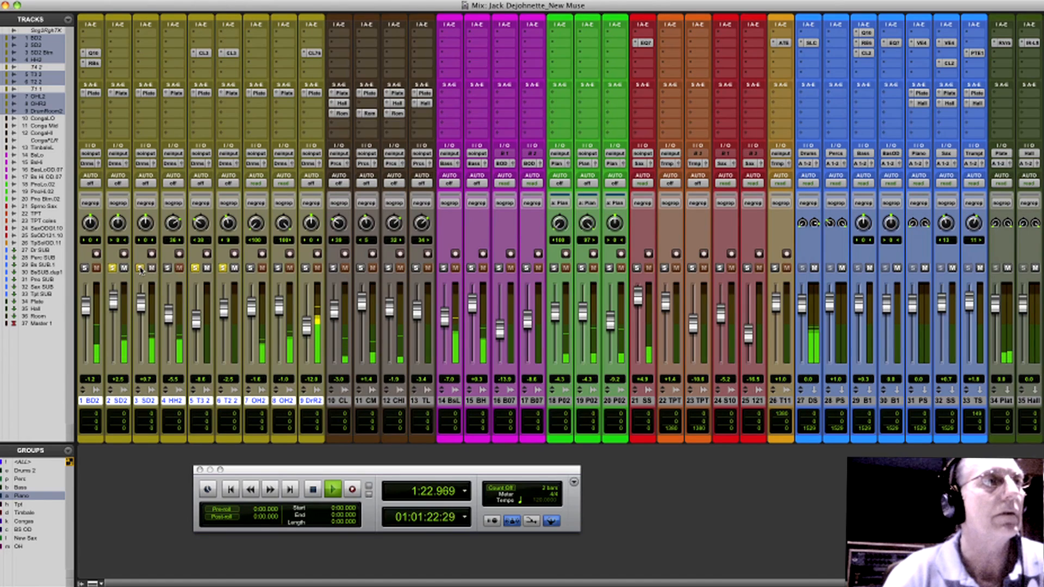
Step: In the Edit window, place the playback start at about 0:40.152 on T3 2, just before a tom clip
key("super+equal")
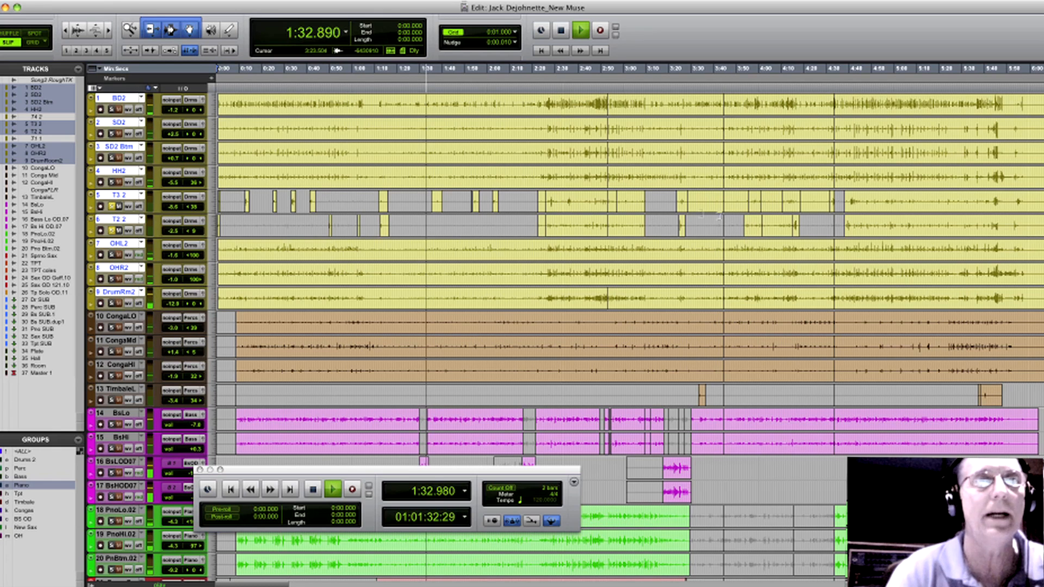
left_click(566, 202)
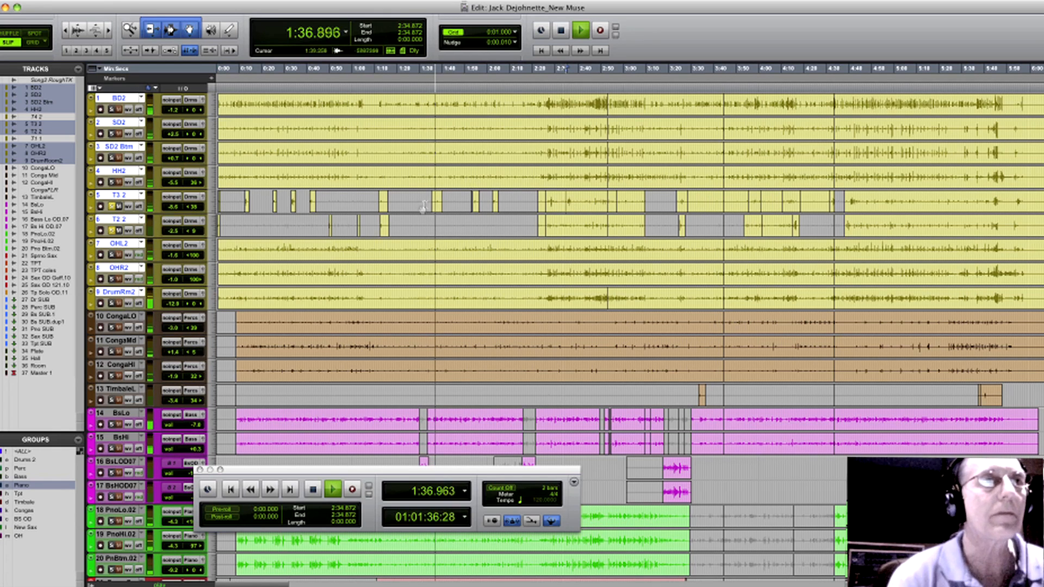
left_click(309, 207)
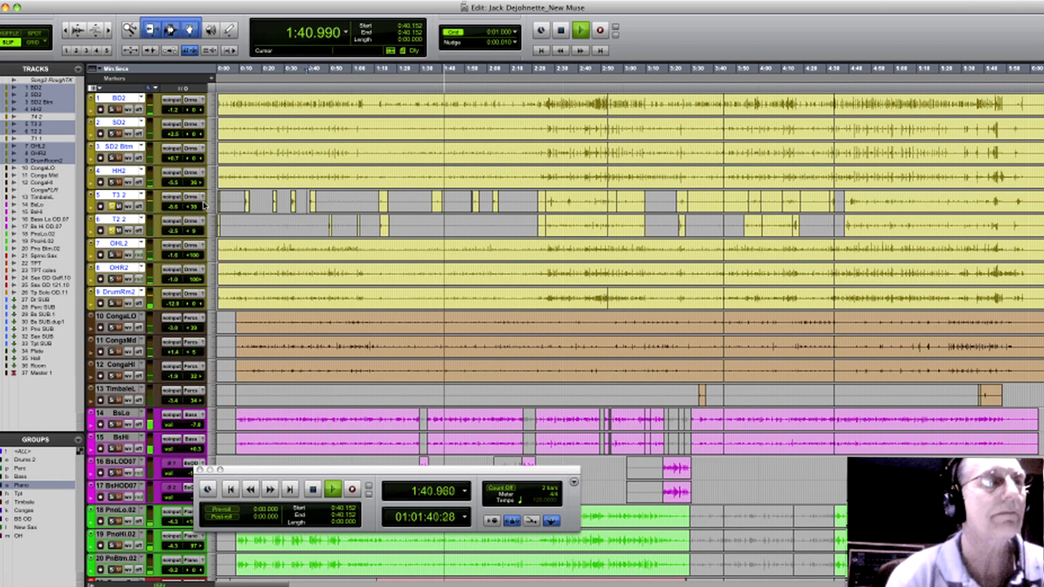
Step: Return to the Mix window and open the CLA-3A compressor on the T3 2 track
key("super+equal")
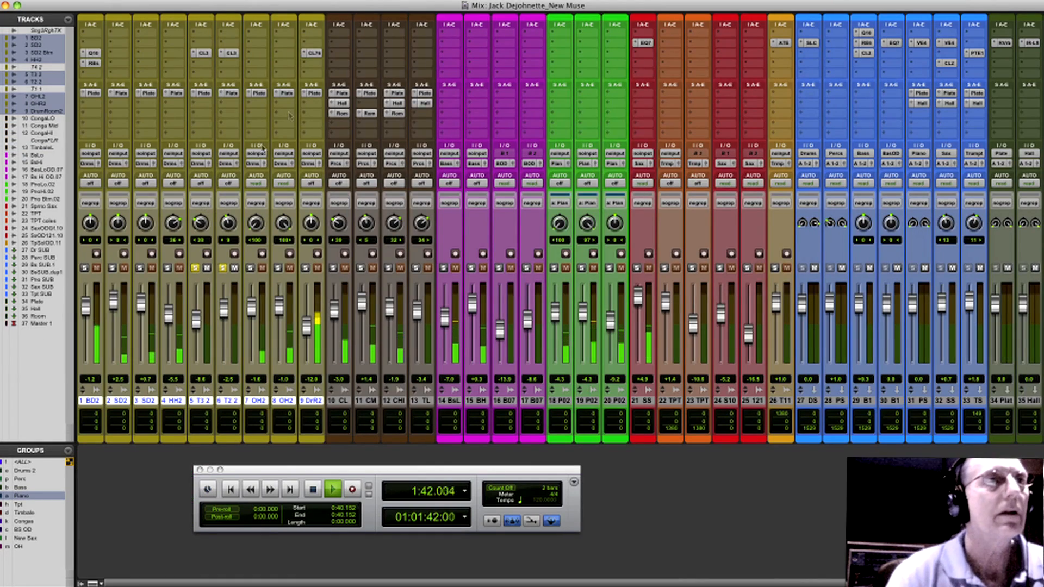
left_click(201, 53)
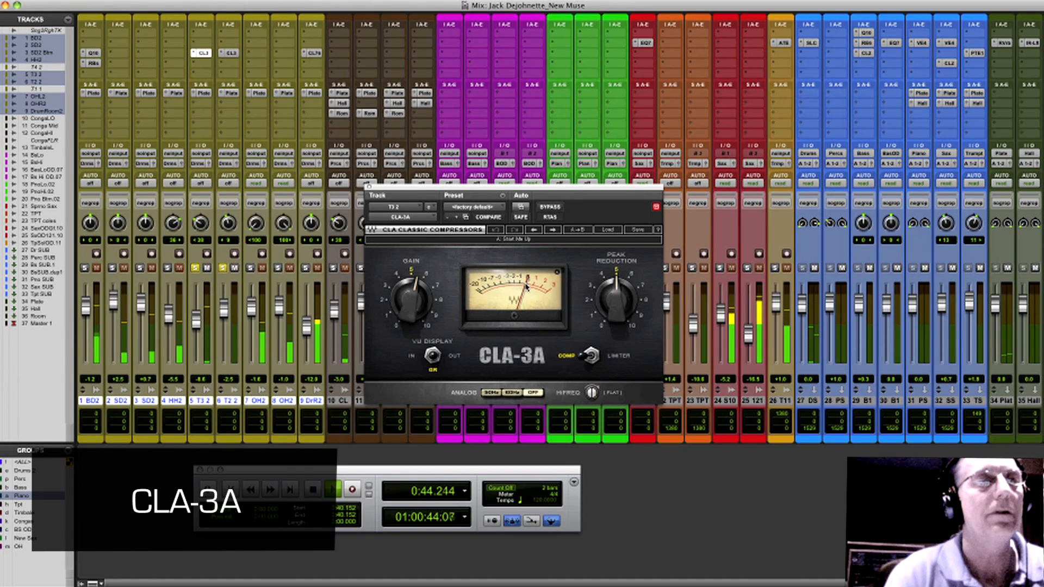
Step: In the Edit window, play the soloed toms from about 0:39.902, just before a T3 2 clip
key("super+equal")
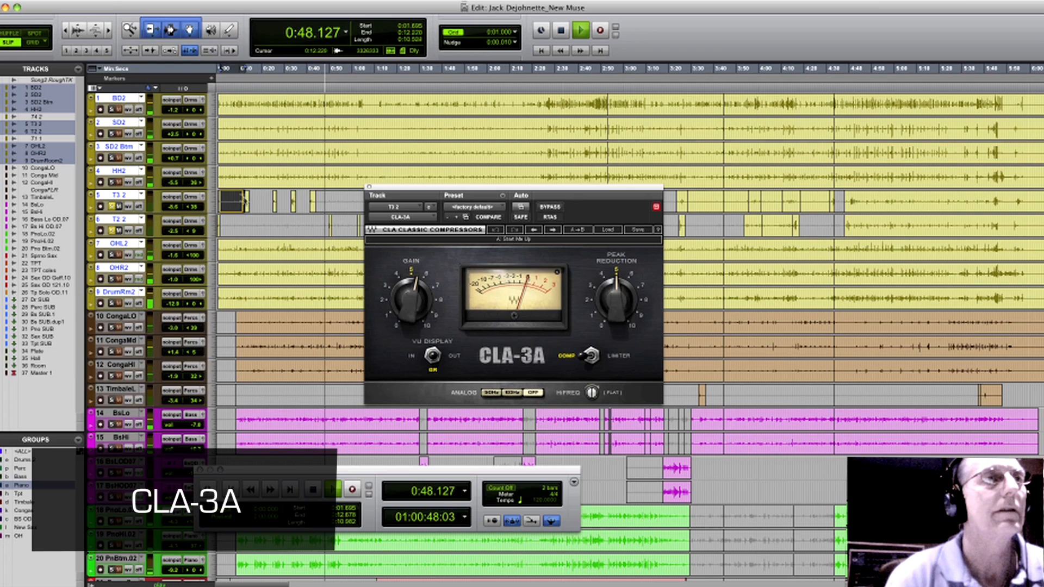
left_click(244, 174)
key("space")
key("space")
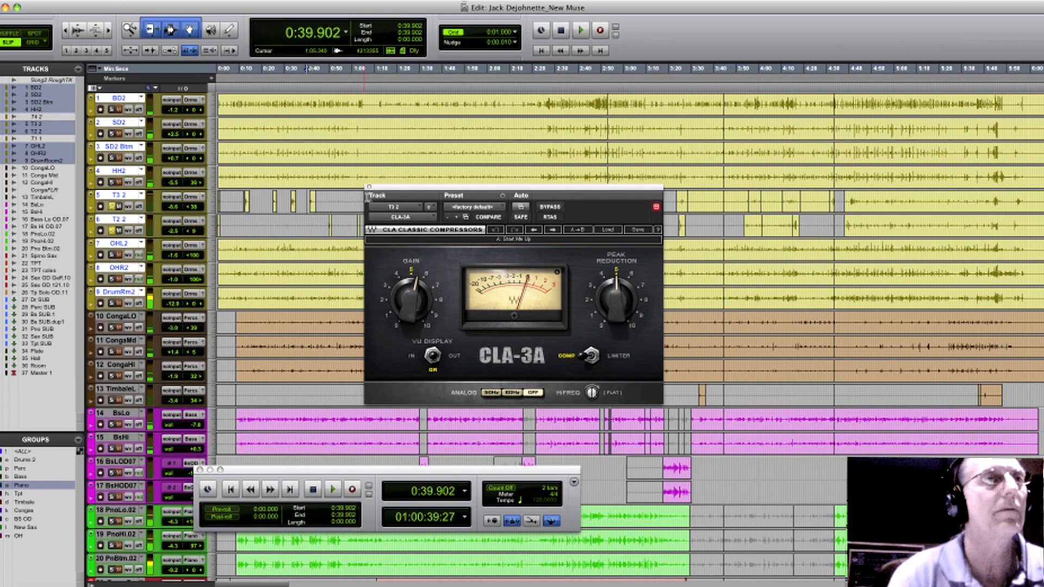
key("space")
Step: Move the CLA-3A window clear of the tom tracks and play the toms from about 1:10.827
left_click_drag(367, 196, 356, 316)
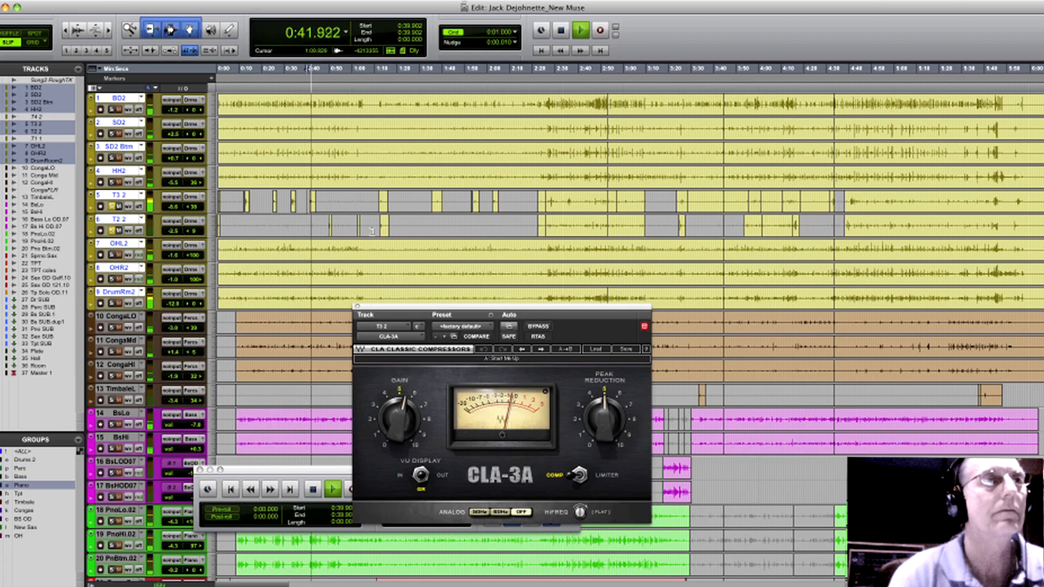
left_click(376, 174)
key("space")
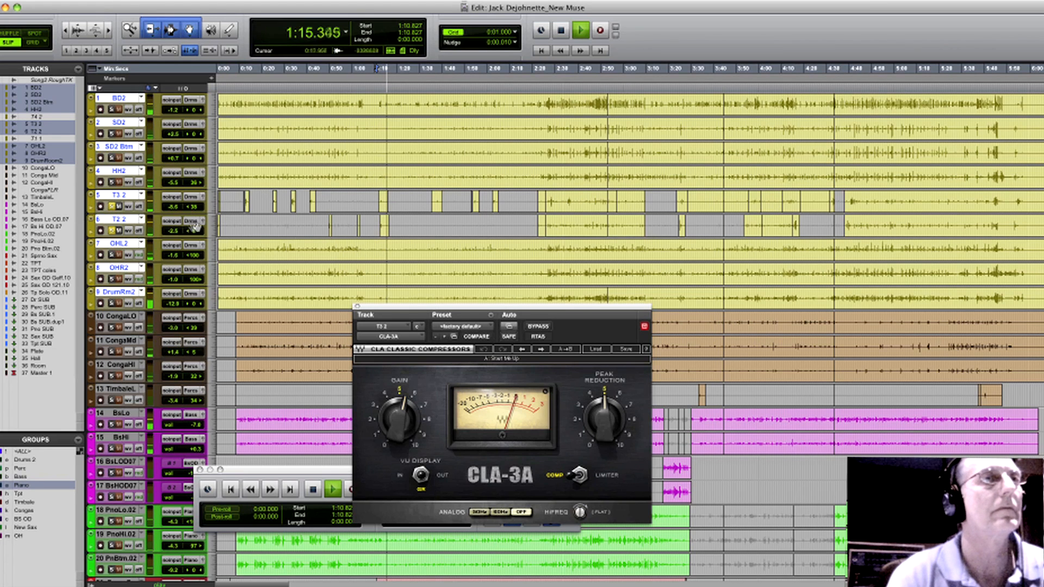
Step: Close the CLA-3A, return to the Mix window, and leave only the DrumRoom2 track soloed with playback stopped
left_click(357, 306)
key("super+equal")
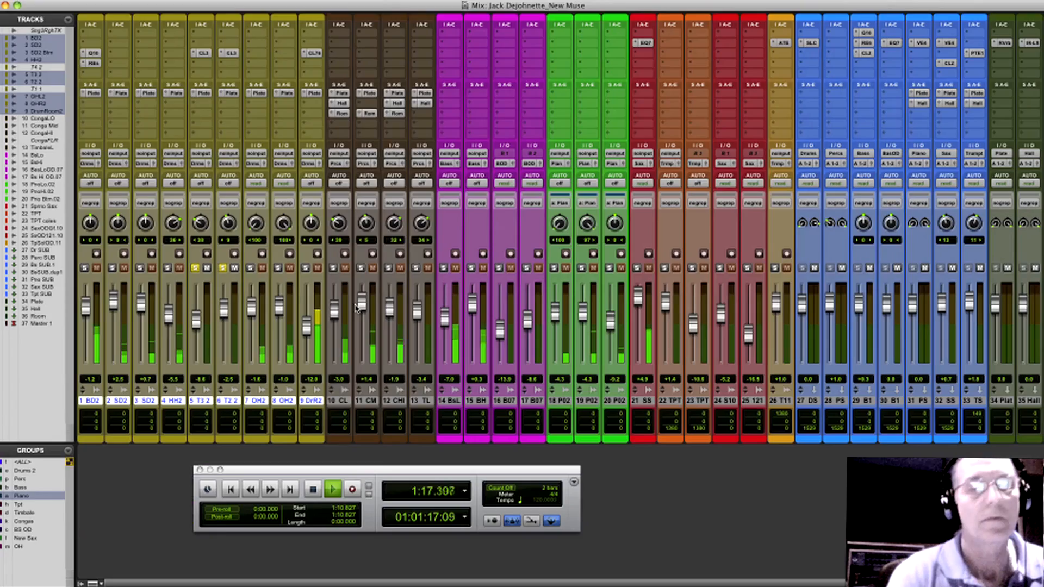
key("space")
left_click(195, 268)
left_click(251, 268)
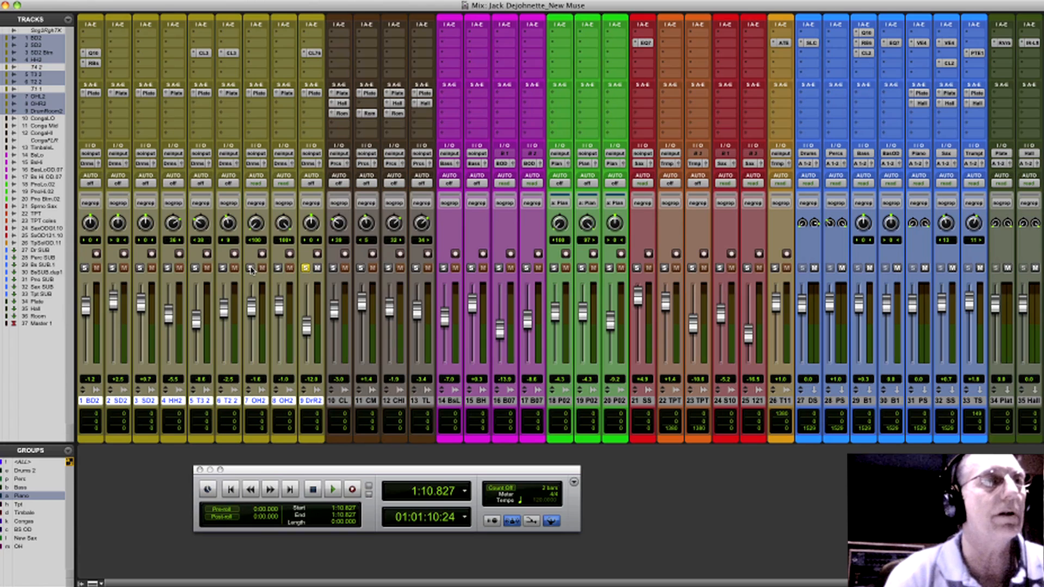
Step: Open the CLA-76 compressor on DrumRoom2 and slightly adjust its release while the track plays
left_click(312, 54)
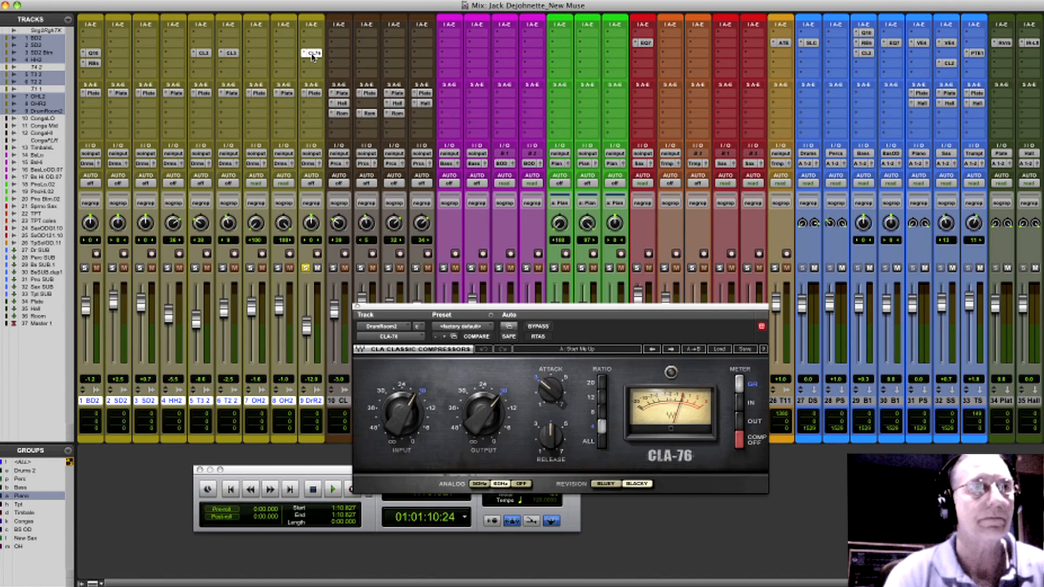
key("space")
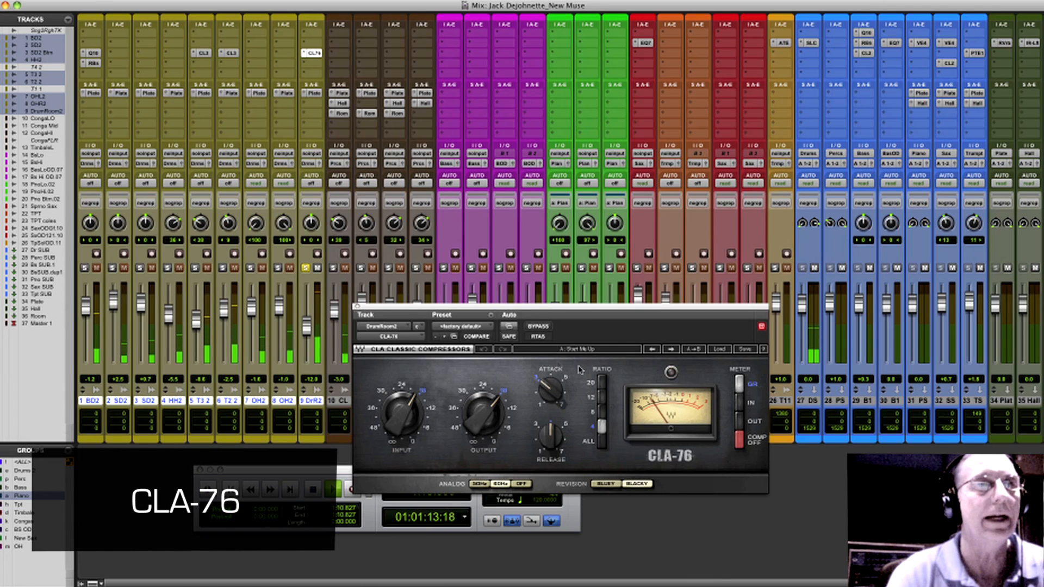
left_click_drag(451, 311, 453, 160)
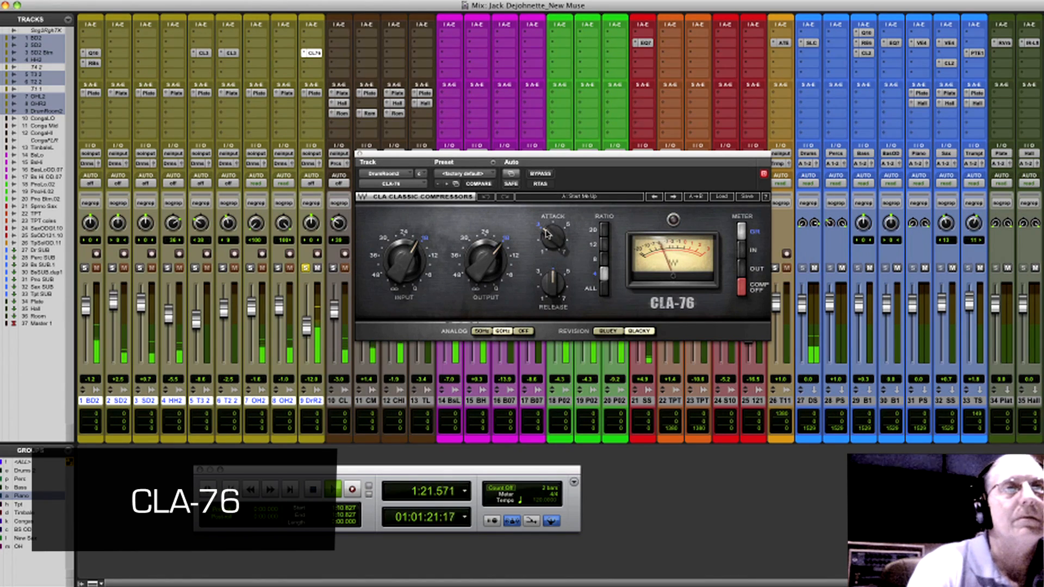
left_click_drag(552, 282, 552, 277)
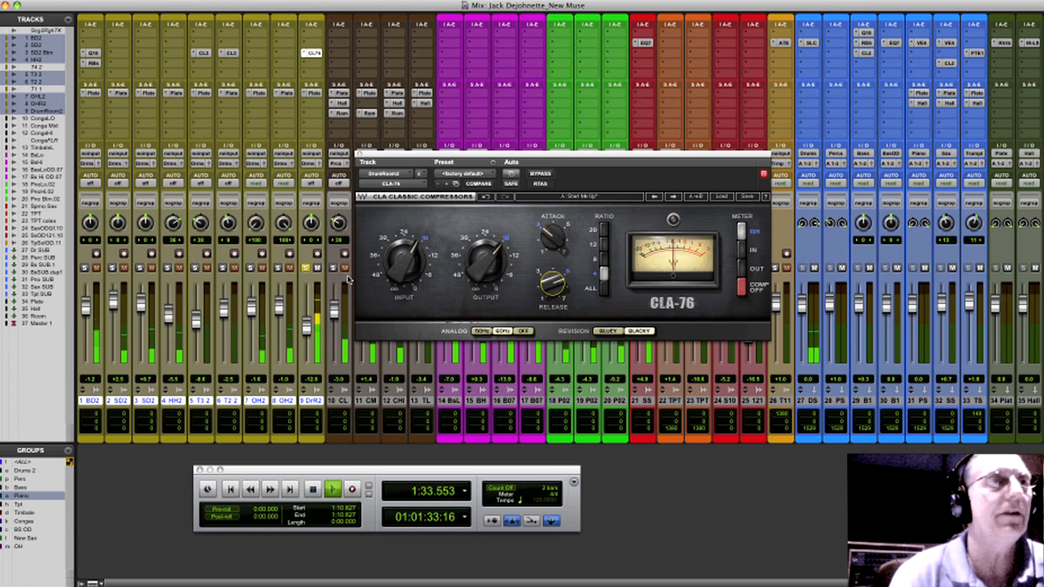
Step: Unsolo DrumRoom2 to hear the full mix, solo all nine drum tracks, and close the CLA-76
left_click(306, 268)
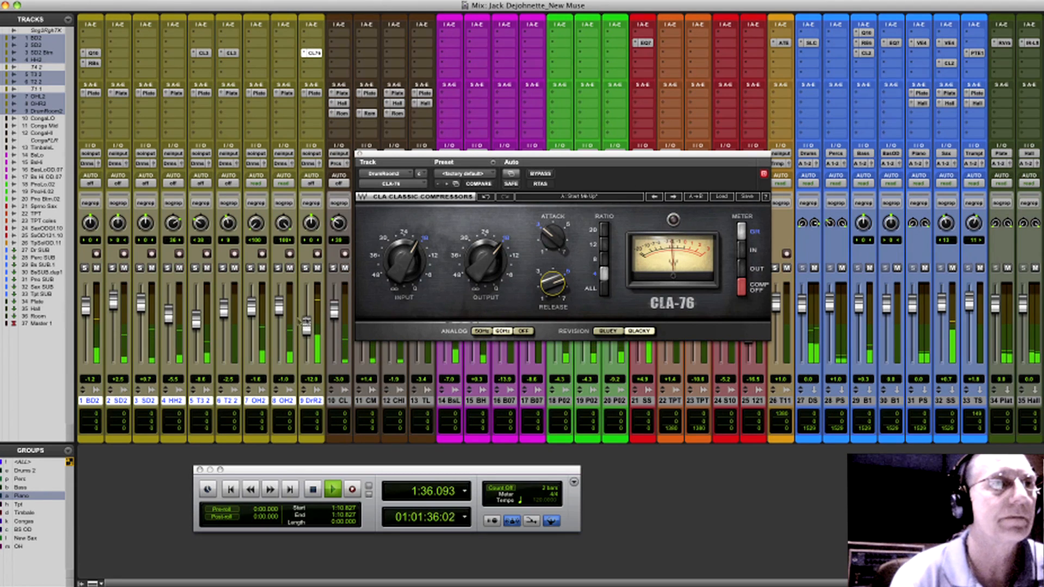
left_click(306, 268)
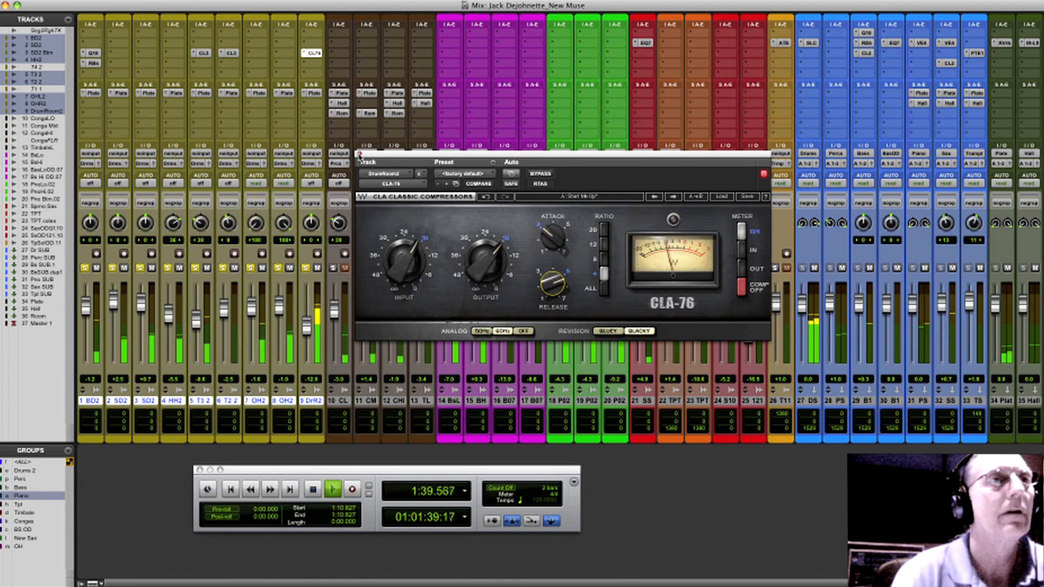
left_click(359, 155)
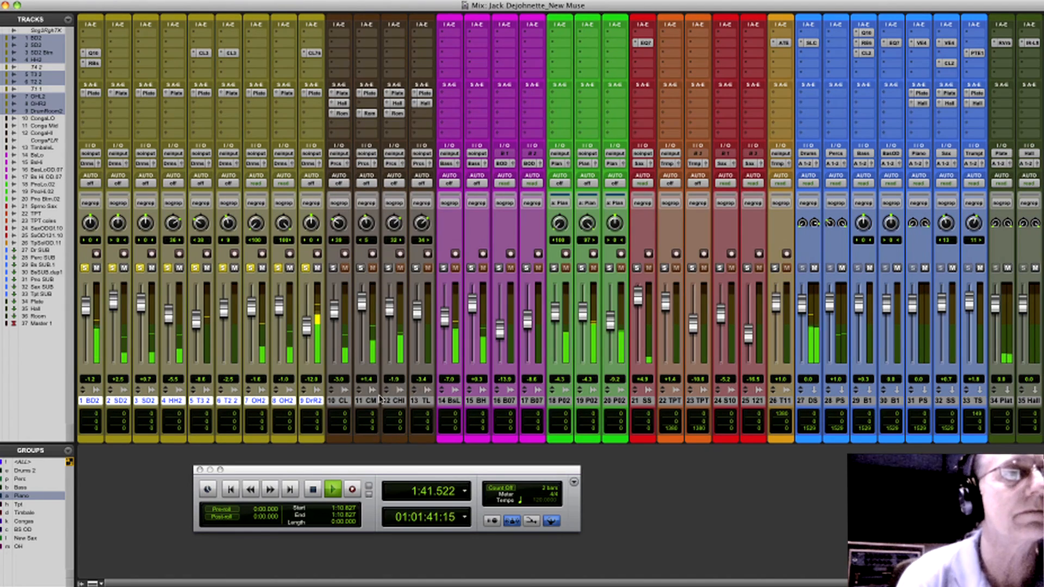
left_click_drag(433, 471, 427, 490)
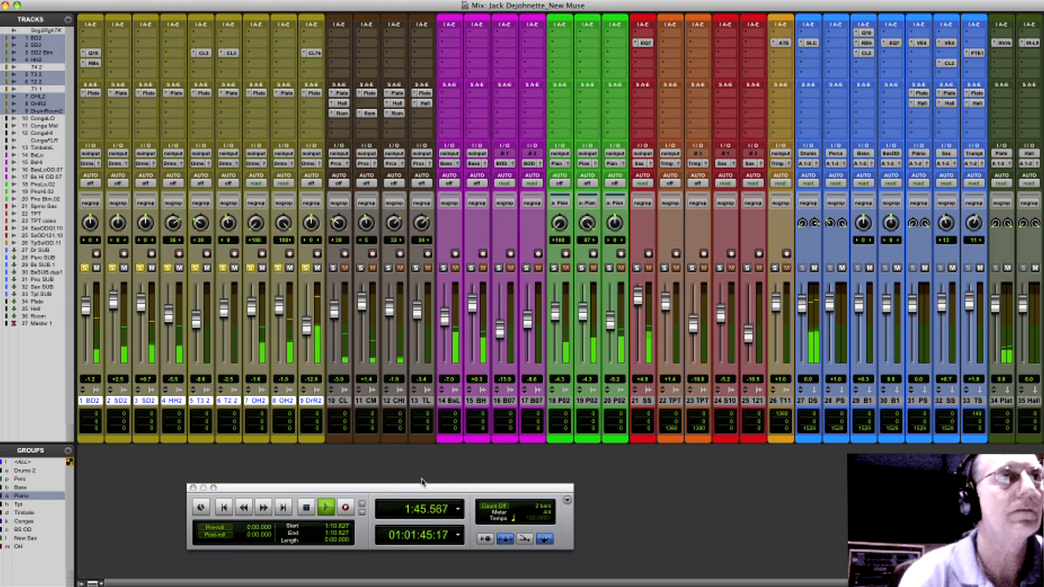
Step: With playback stopped, show the send A controls across the mixer and open the T3 2 track's Plate send
key("space")
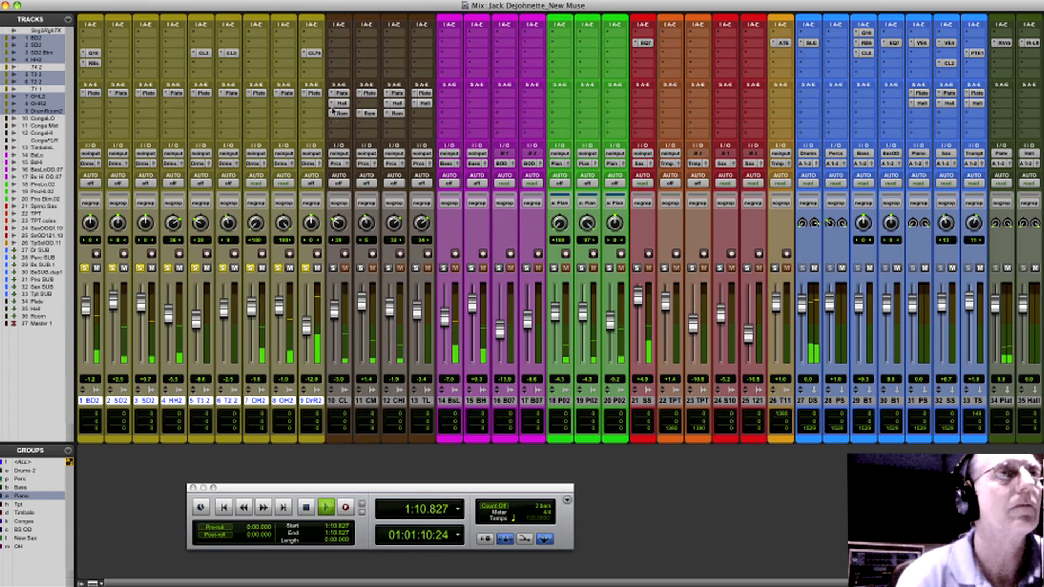
left_click(305, 95, "super")
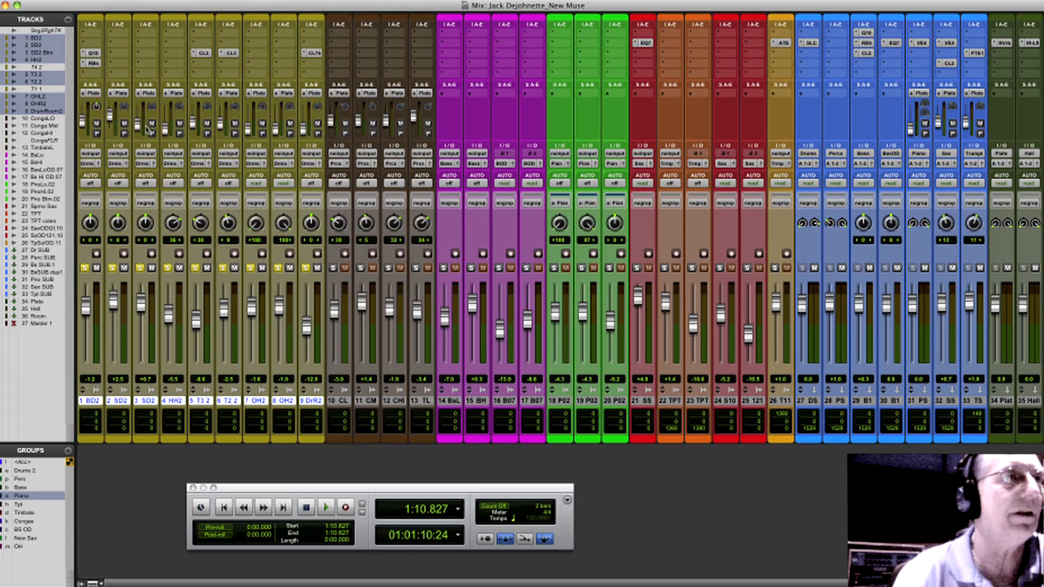
left_click(204, 94)
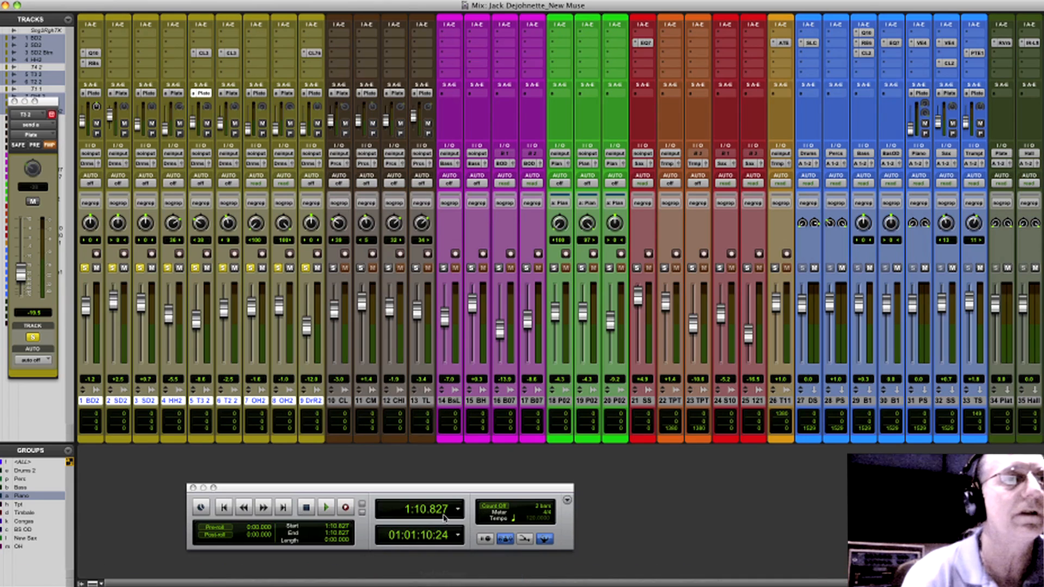
Step: Open the Renaissance Reverb on the Plate track to examine its settings, and close it
scroll(656, 583, "right", 2)
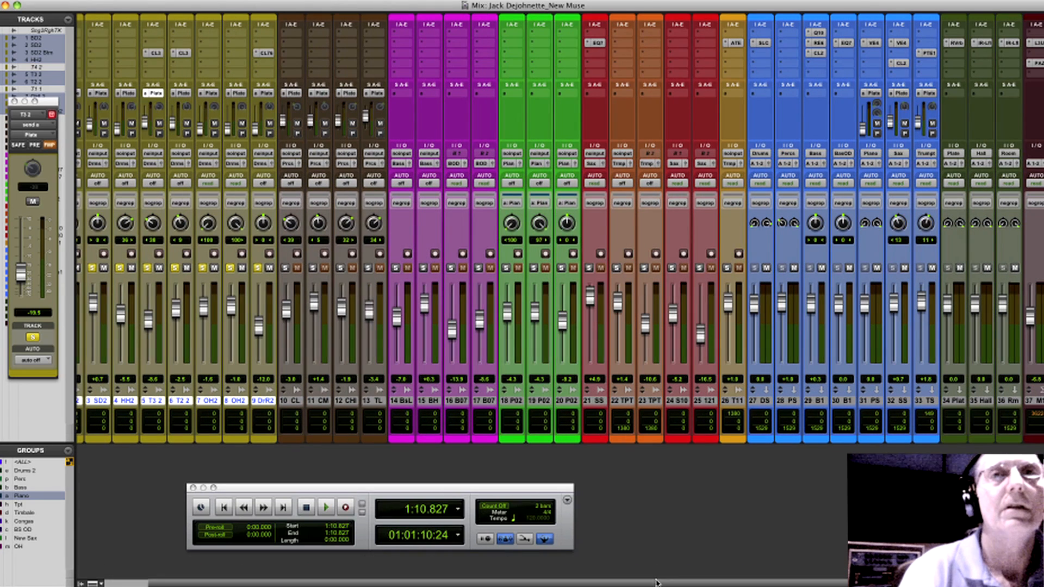
left_click(956, 43)
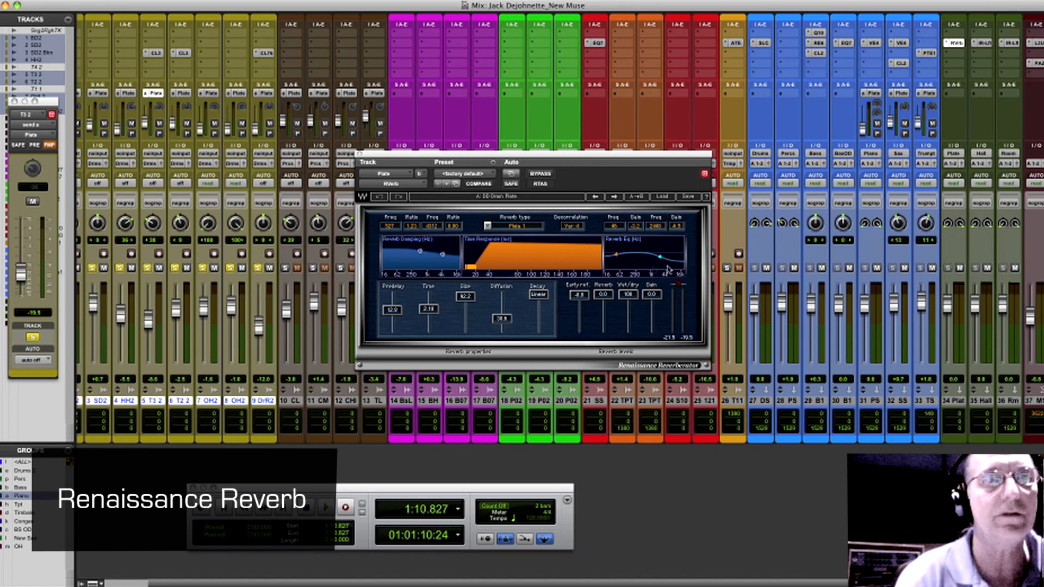
left_click(357, 156)
Step: Play the soloed drum tracks and toggle the Plate track's mute to compare the sound with and without reverb
left_click(258, 271, "alt")
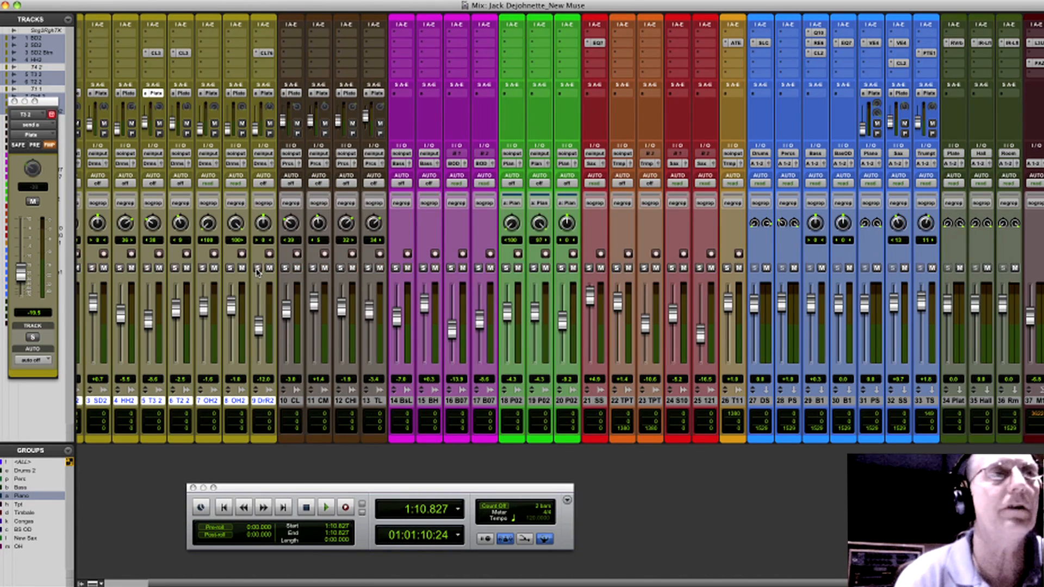
left_click(258, 271, "alt")
key("space")
left_click(255, 269, "super")
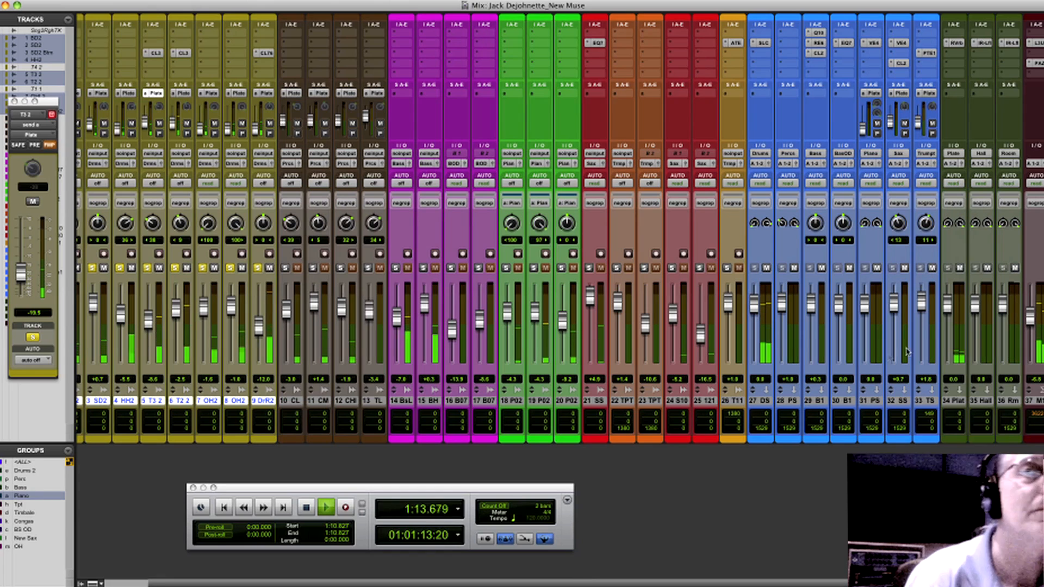
left_click(960, 268)
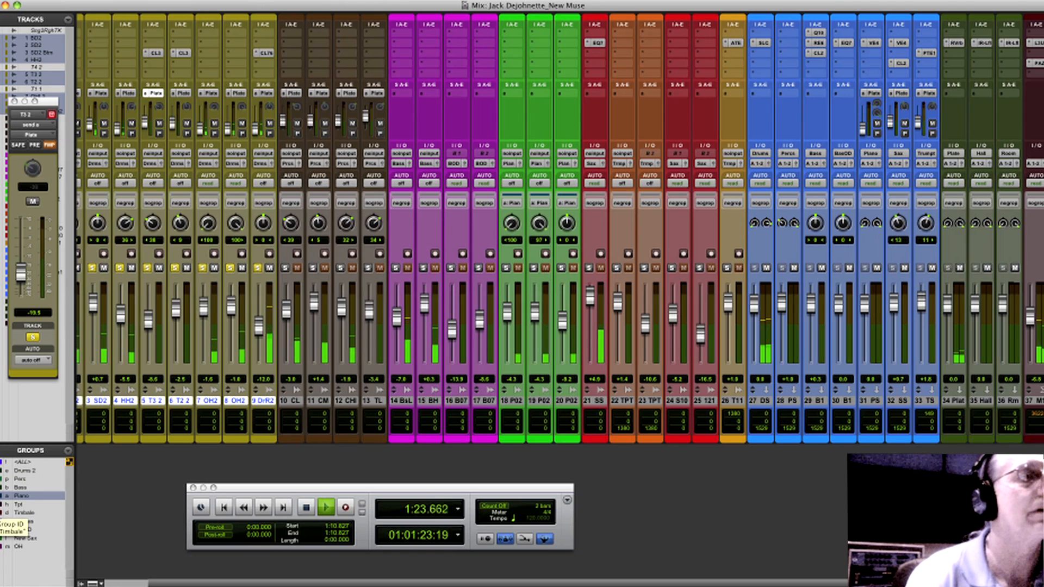
Step: Lower the SD2 track's Plate send level slightly and close the T3 2 send window
left_click(124, 584)
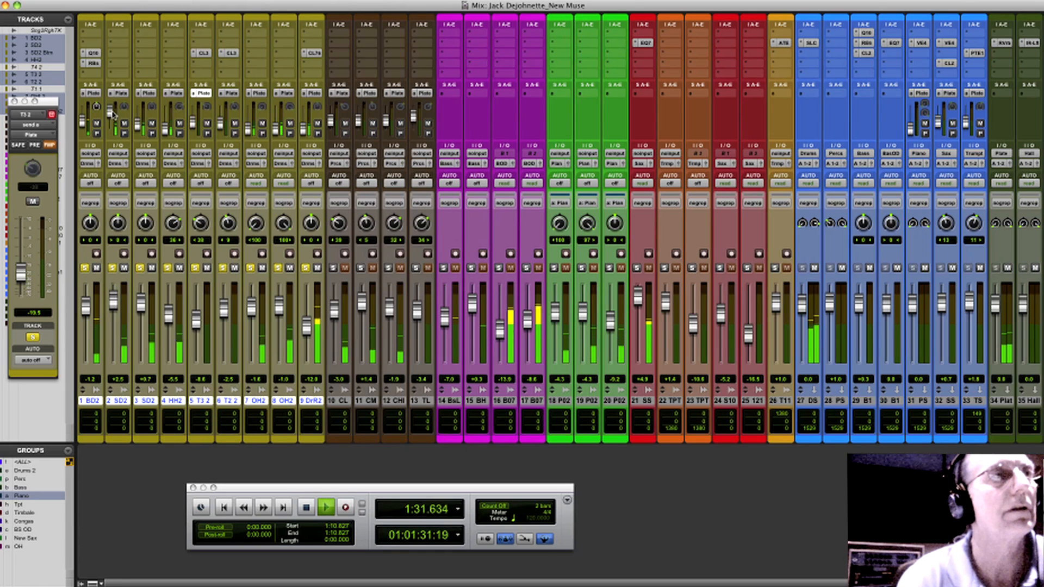
left_click_drag(112, 110, 114, 118)
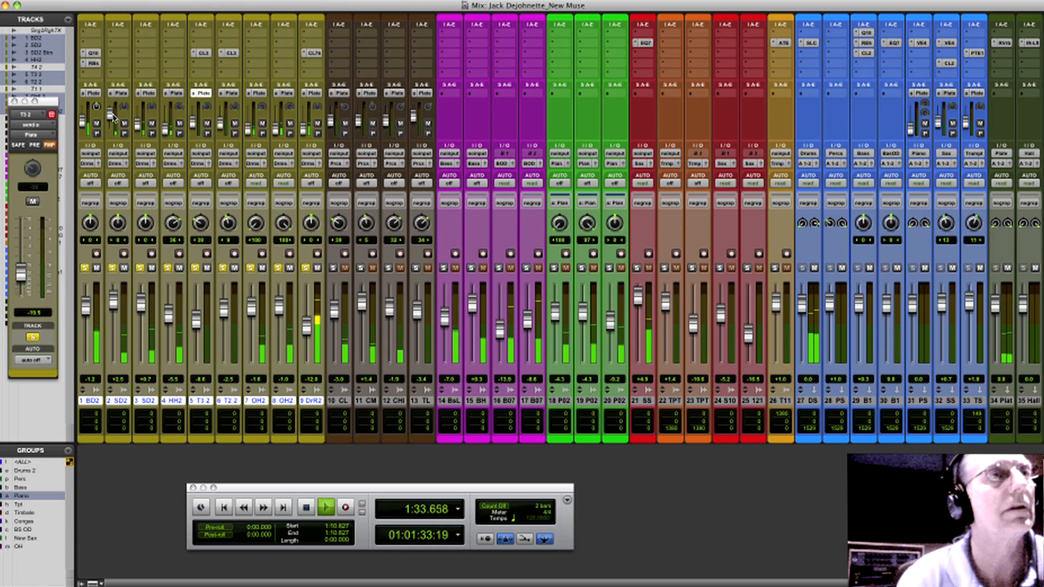
left_click(15, 102)
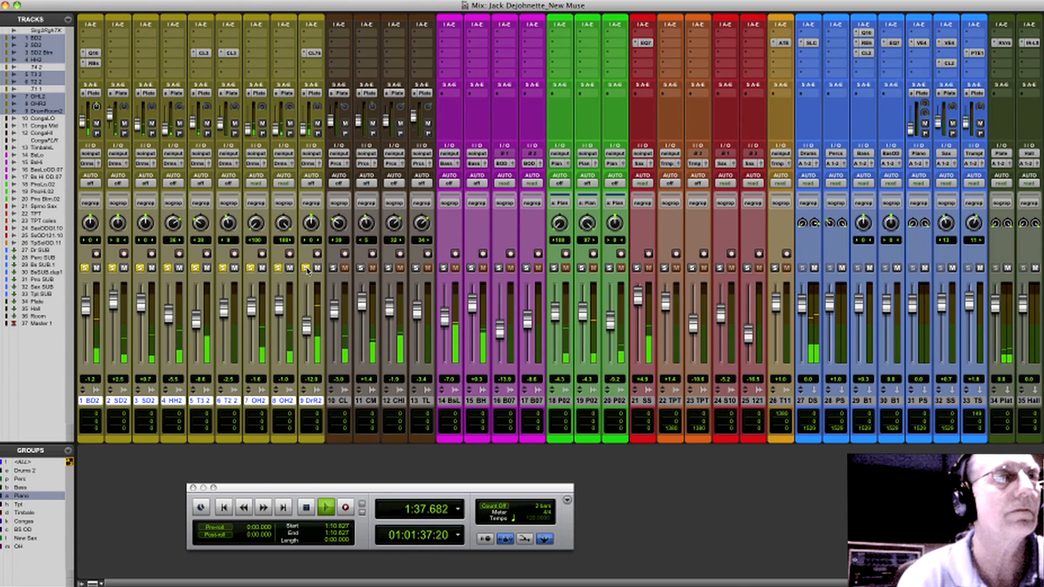
Step: Clear the drum solos, select the three conga tracks and the timbale track, and solo all four
left_click(306, 269)
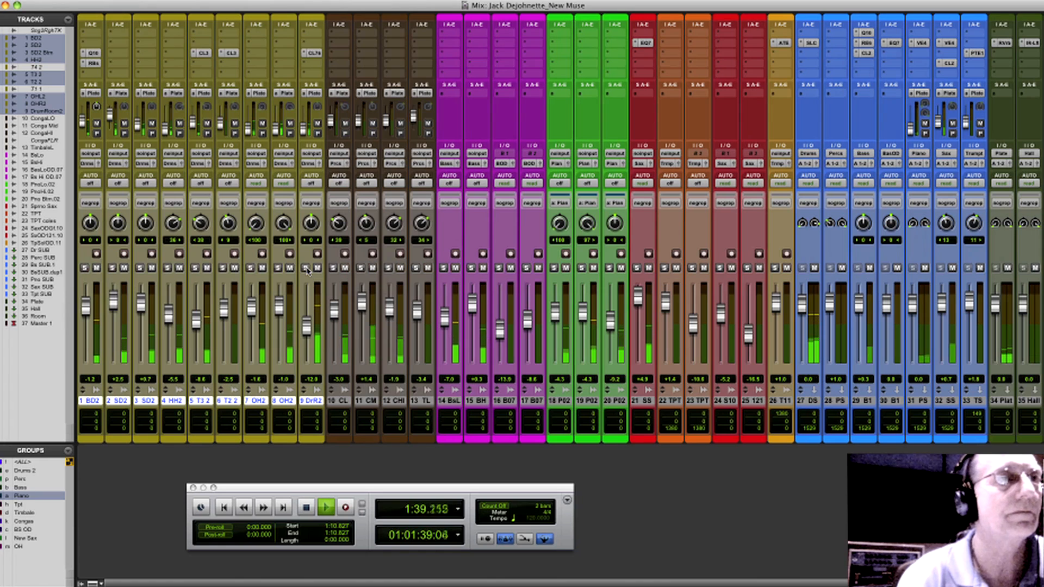
left_click(340, 400)
left_click(422, 401, "shift")
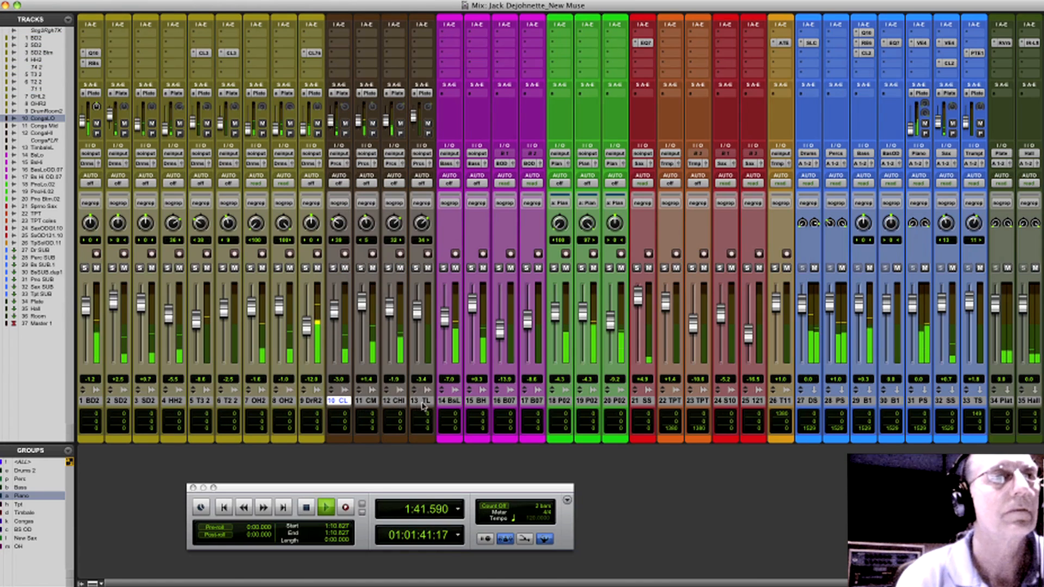
left_click(361, 268)
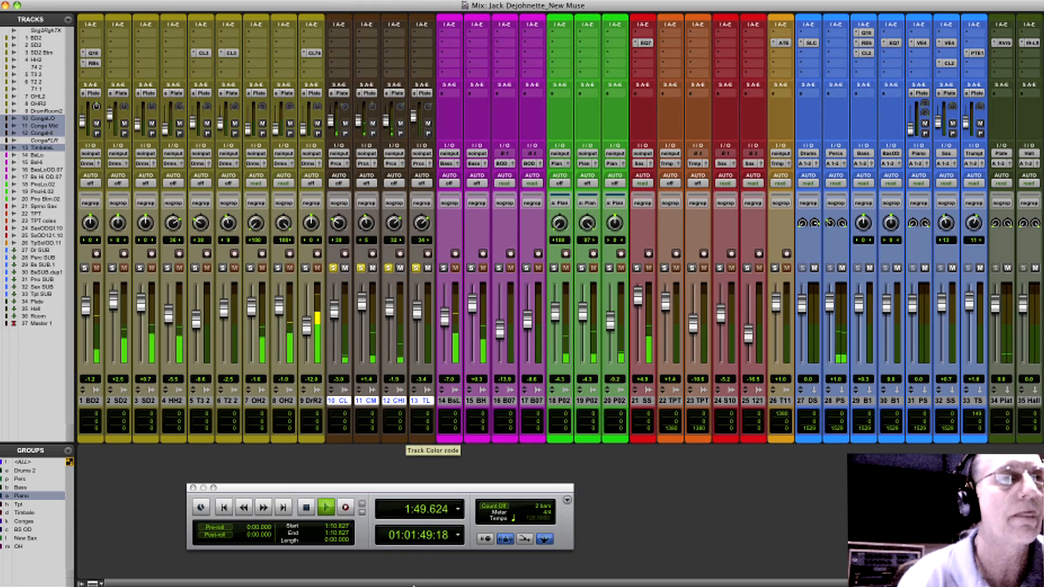
Step: Open the SSL G-Master Buss Compressor on Dr SUB and solo the nine drum tracks, BD2 through DrumRoom2, alongside the percussion
scroll(414, 585, "right", 3)
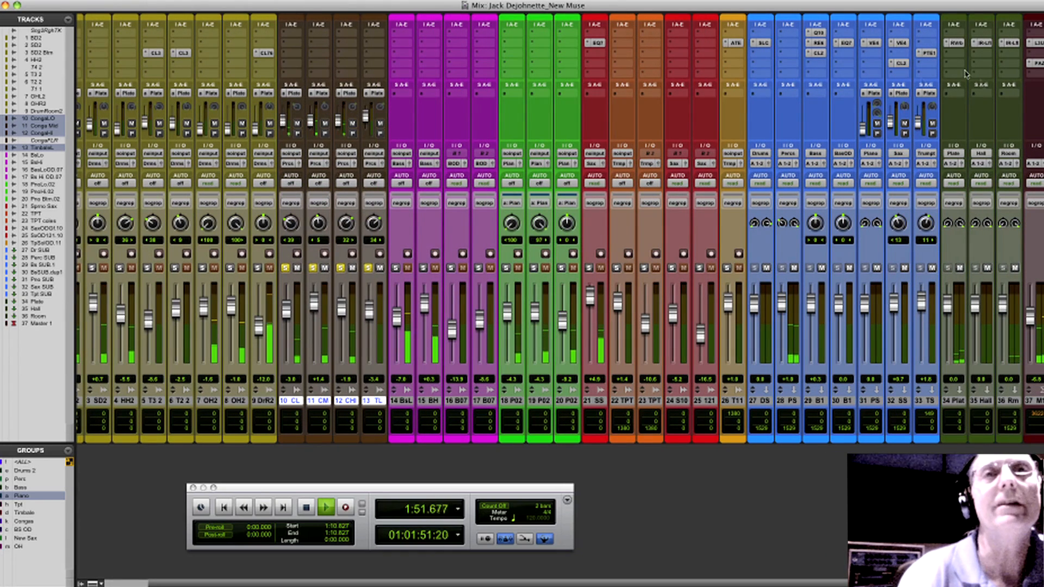
left_click(763, 42)
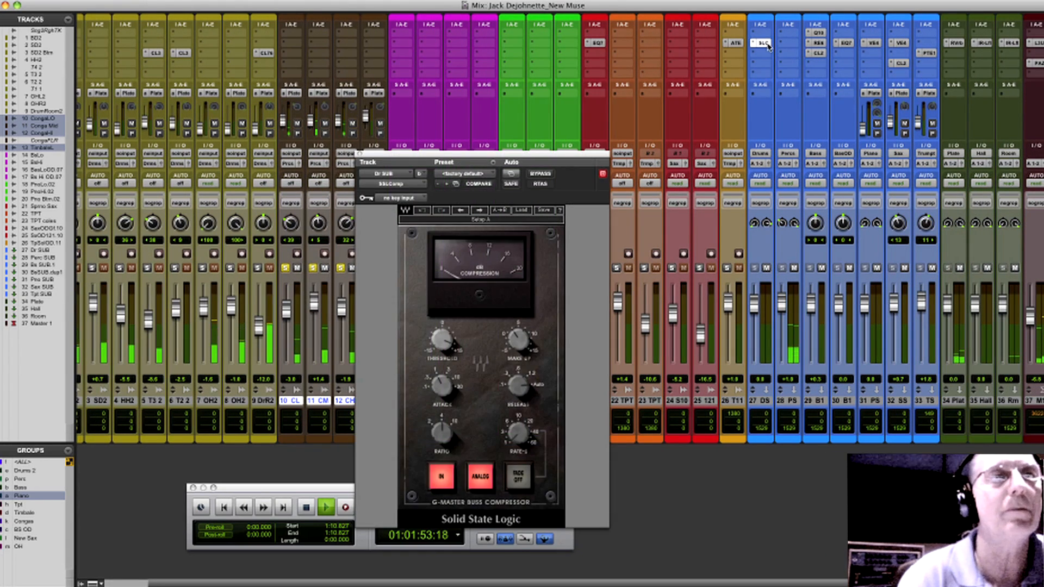
left_click(264, 401)
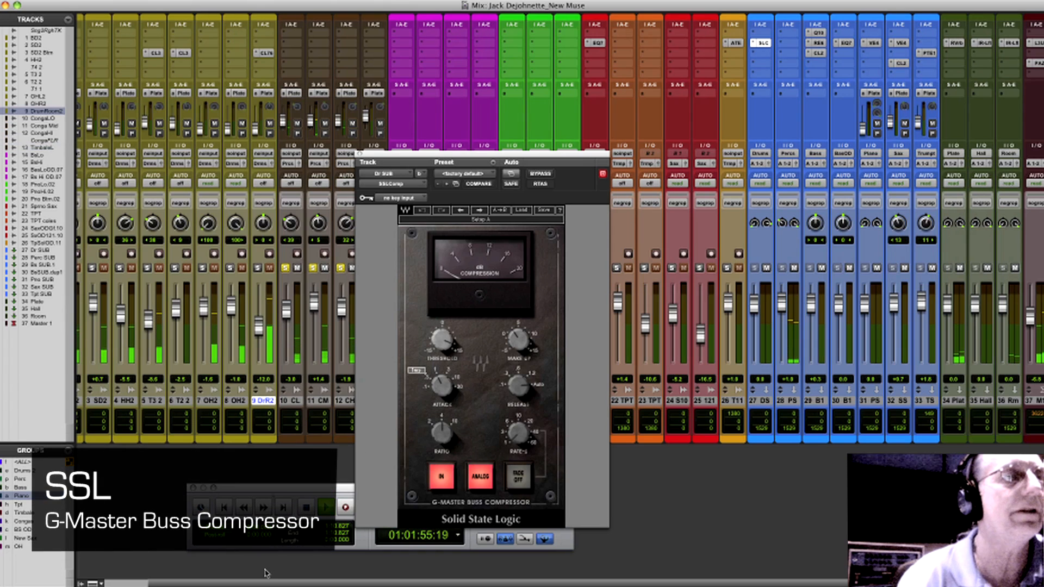
left_click_drag(238, 586, 87, 581)
left_click(94, 400, "shift")
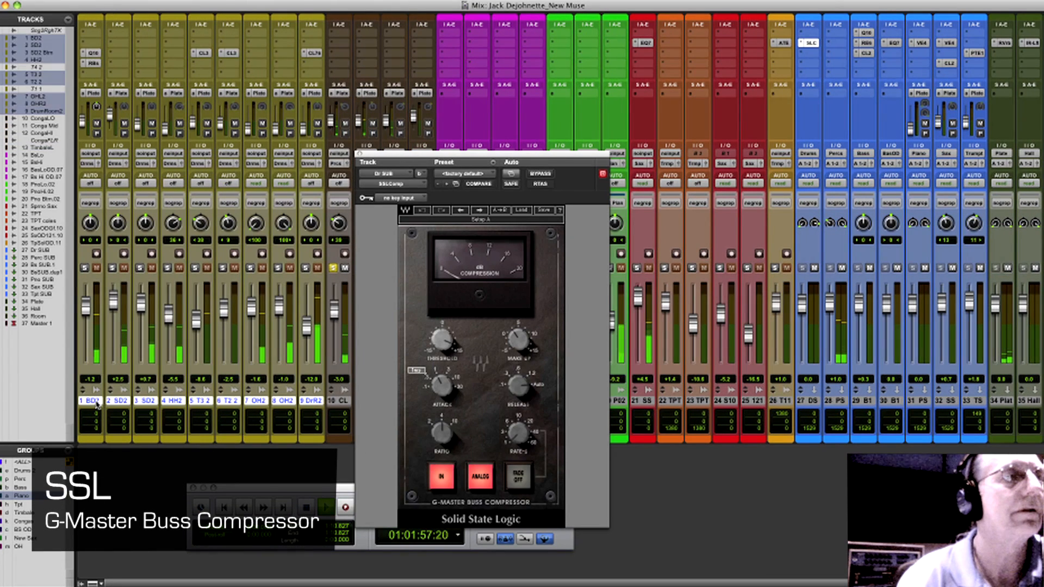
left_click(86, 268)
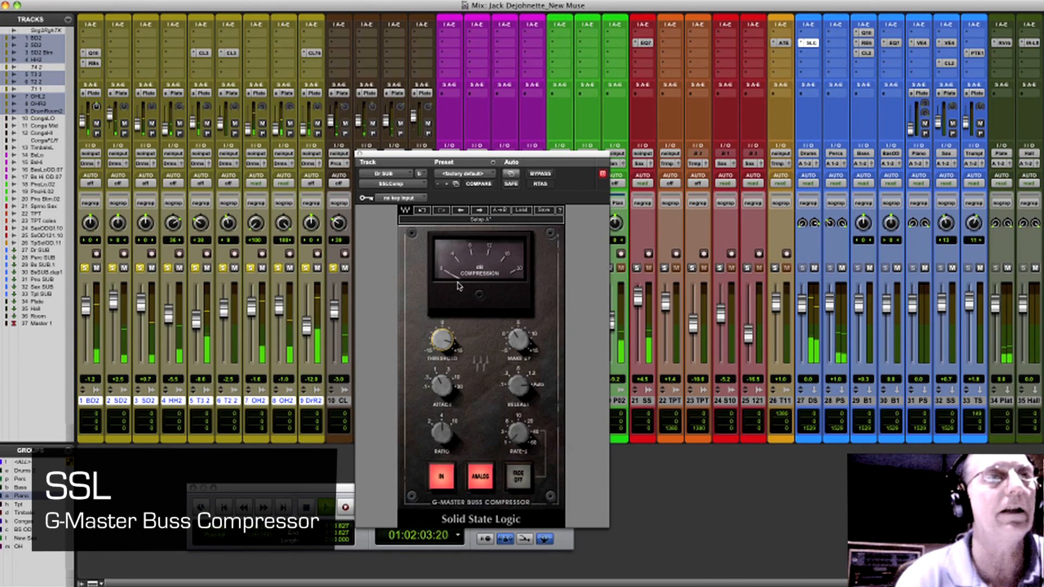
Step: Lower the threshold of the Dr SUB bus compressor and switch to the Edit window
left_click_drag(444, 341, 444, 351)
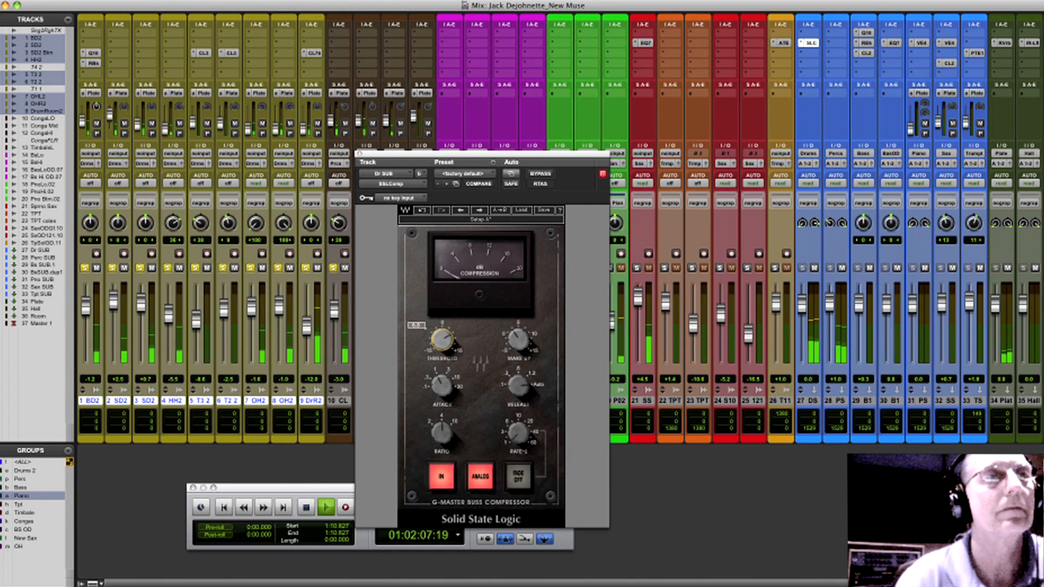
key("super+equal")
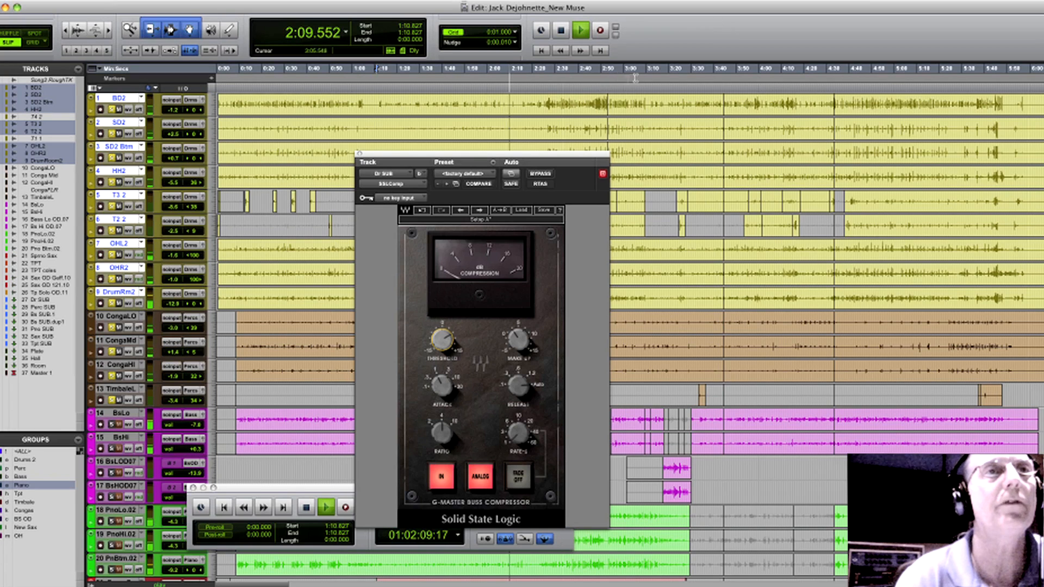
Step: Play the drums and percussion from about 2:47, compare the Dr SUB bus compressor bypassed and active, and close it to return to the Mix window
left_click(594, 98)
key("space")
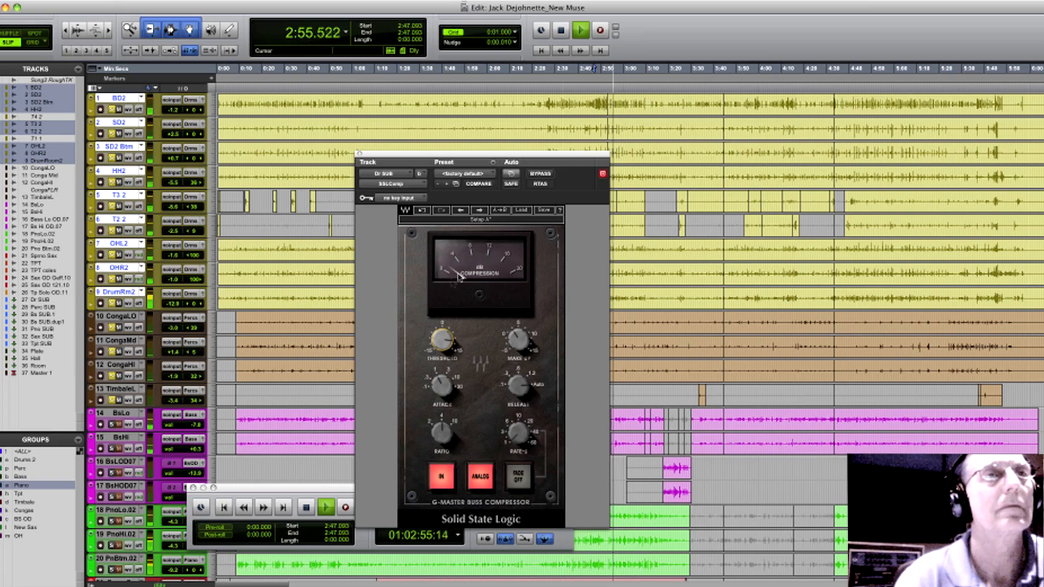
left_click(532, 173)
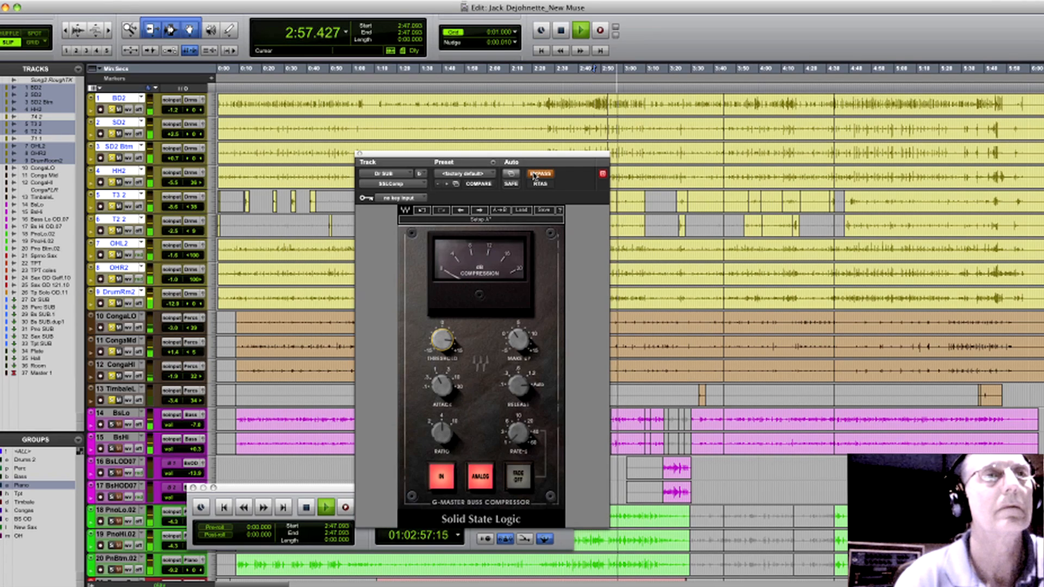
left_click(534, 174)
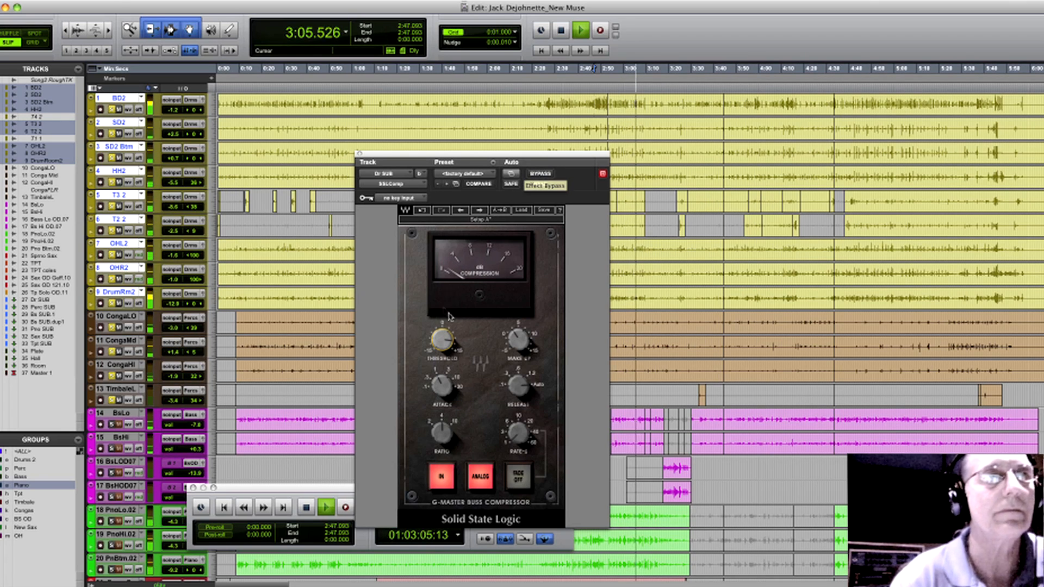
left_click(359, 154)
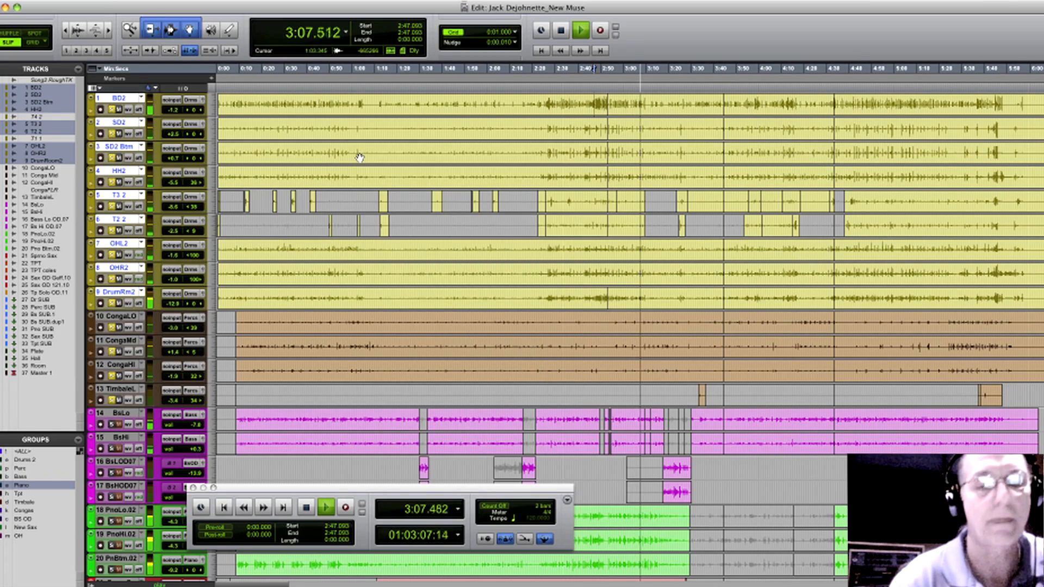
key("super+equal")
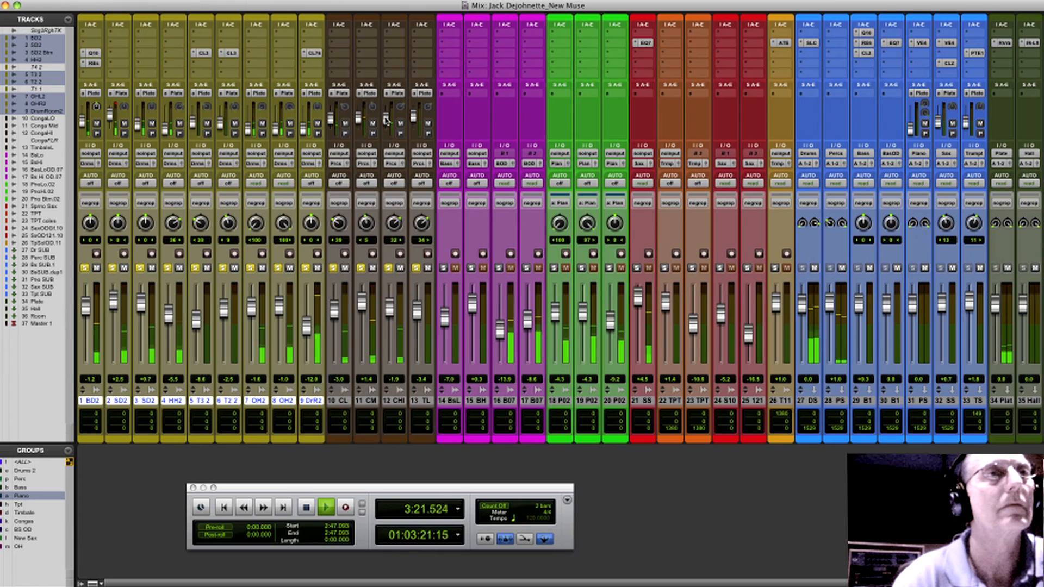
Step: Clear the drum and percussion solos, select the four bass tracks 14 to 17, and solo them
left_click(415, 268)
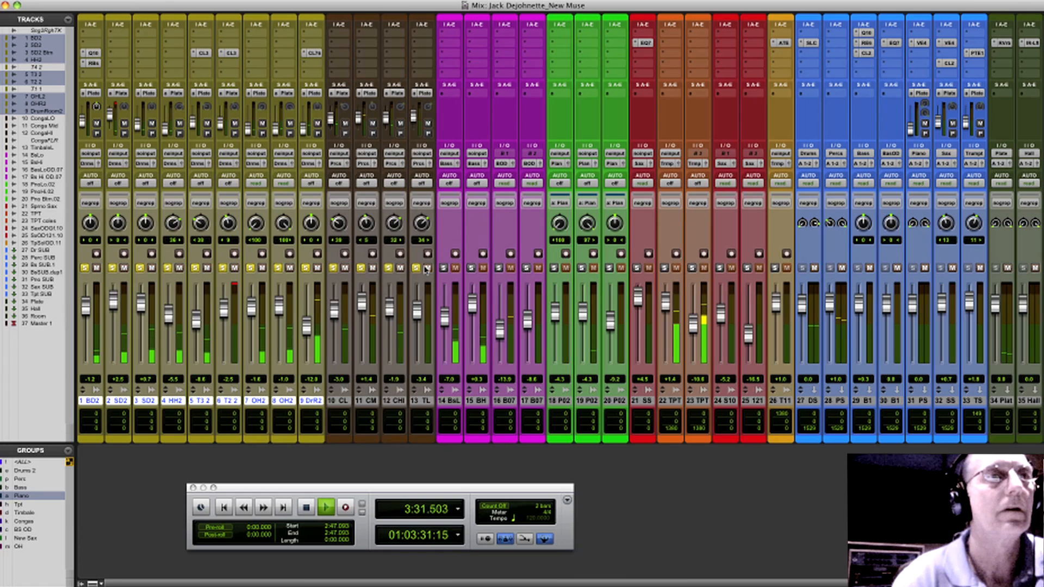
left_click(450, 402)
left_click(532, 401, "shift")
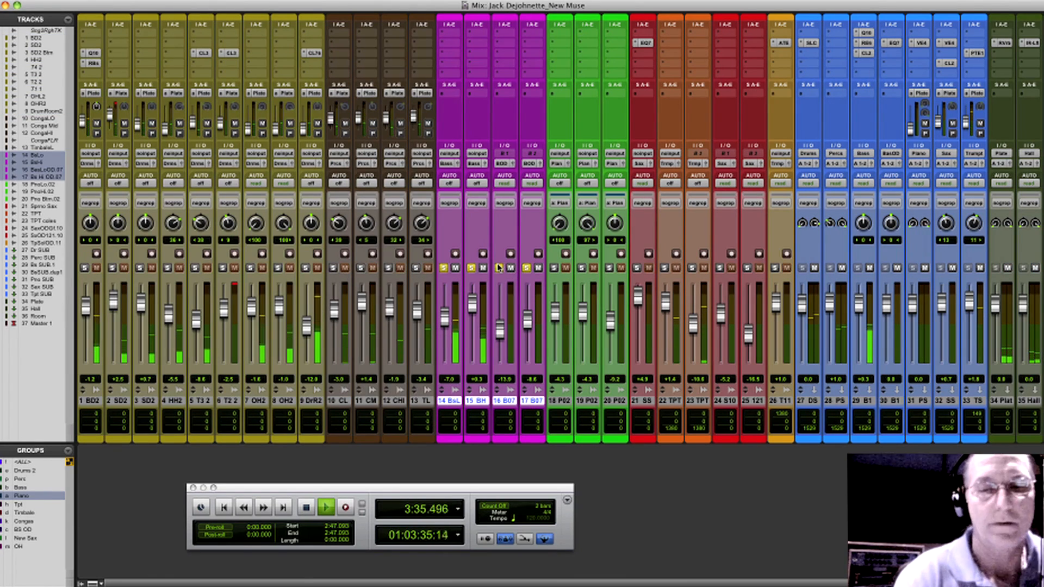
Step: Play the soloed bass from about 1:14.8 on the BsLo track in the Edit window and return to the Mix window
key("super+equal")
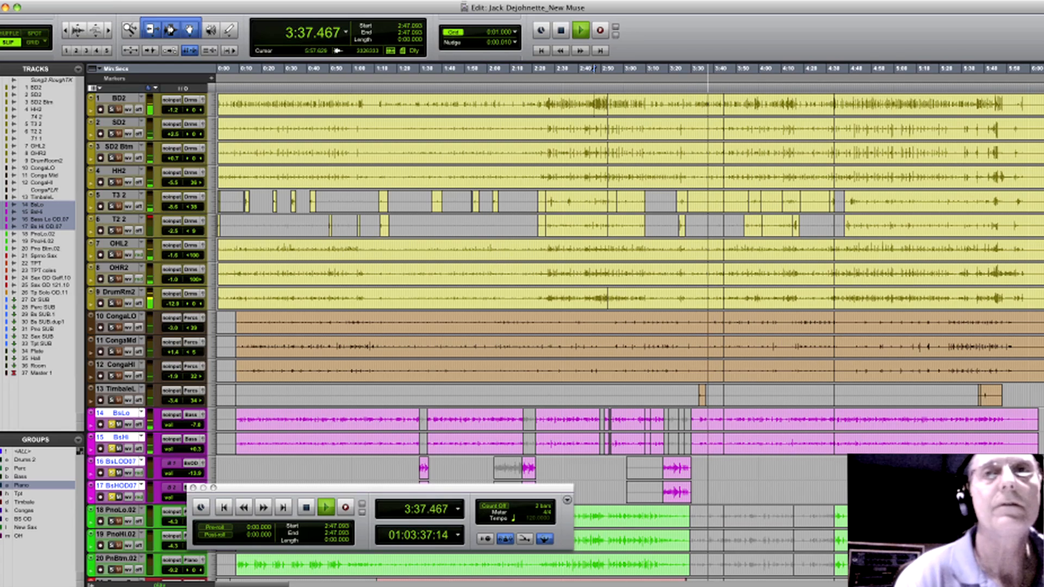
scroll(412, 251, "down", 8)
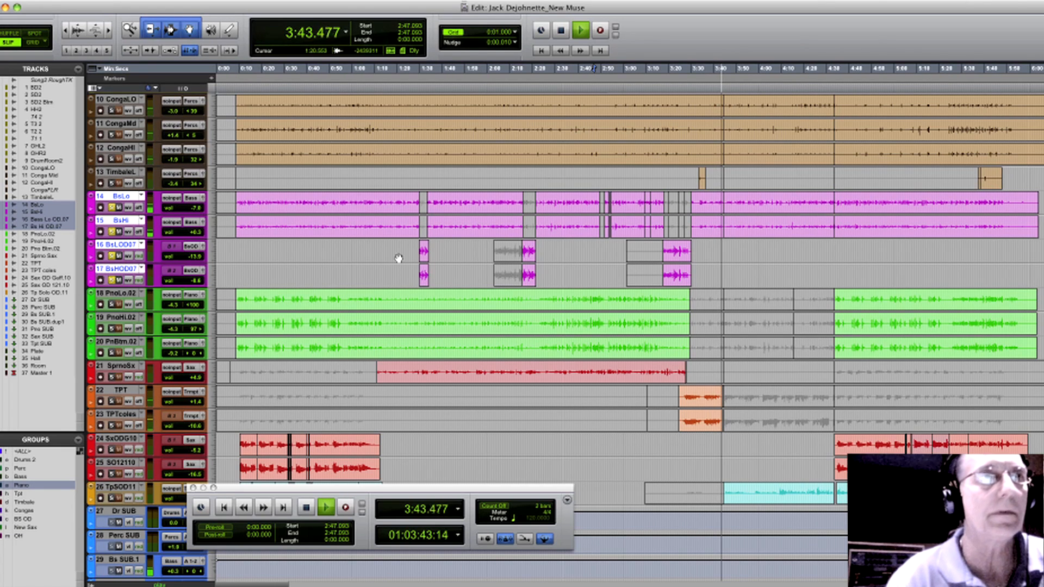
left_click(385, 203)
key("space")
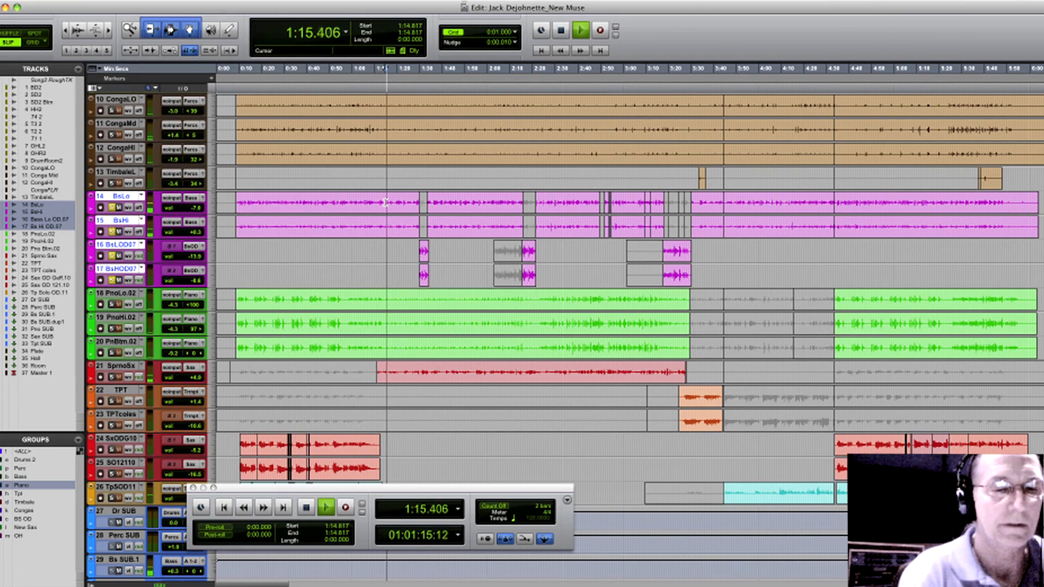
key("super+equal")
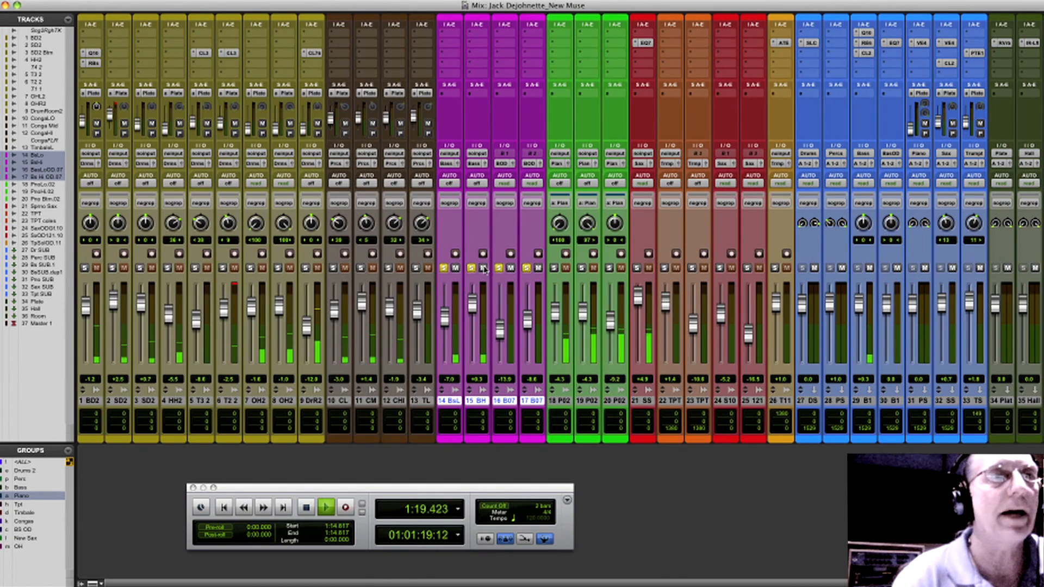
Step: Bypass the three inserts on the bass submaster Bs SUB.1 and set the BsLo track's level to -5.8 dB
left_click_drag(501, 586, 549, 585)
left_click(818, 33, "super")
left_click(818, 43, "super")
left_click(818, 53, "super")
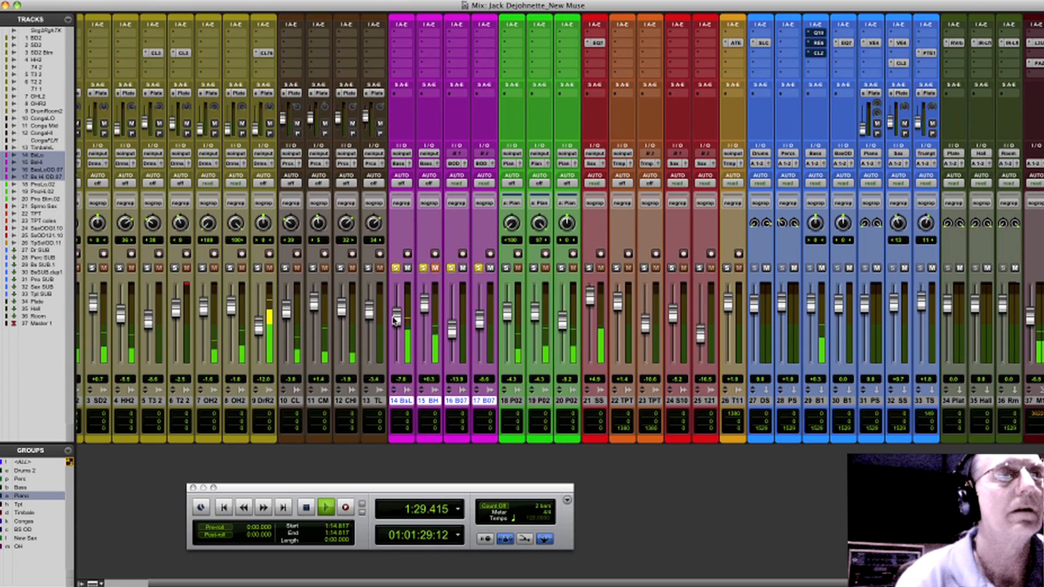
left_click_drag(396, 318, 396, 320)
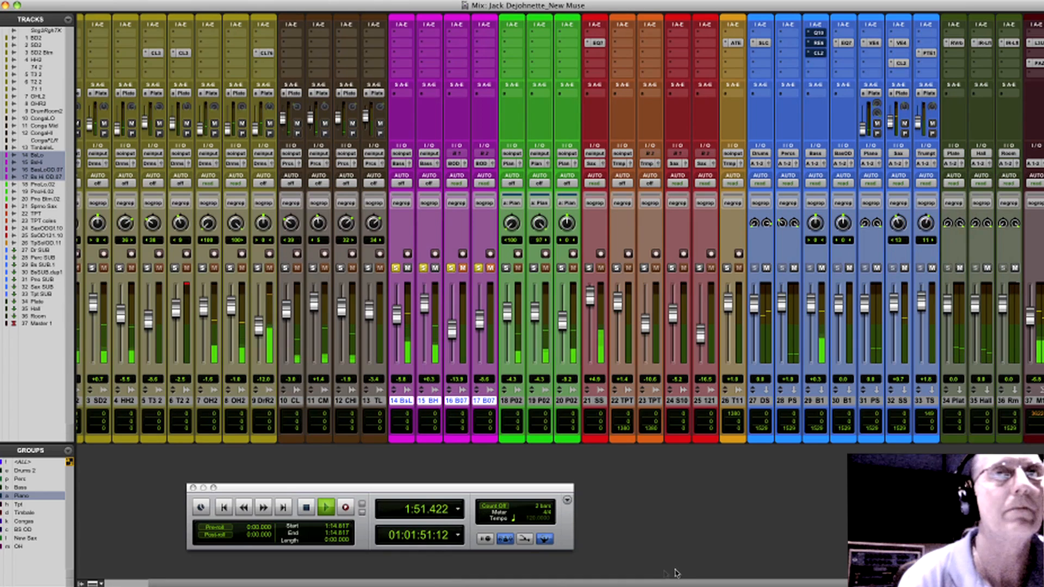
Step: Enable the Q10 equalizer on Bs SUB.1, boost band 4 to fine-tune its frequency, and set the band's gain to -12.0 dB
left_click(820, 35)
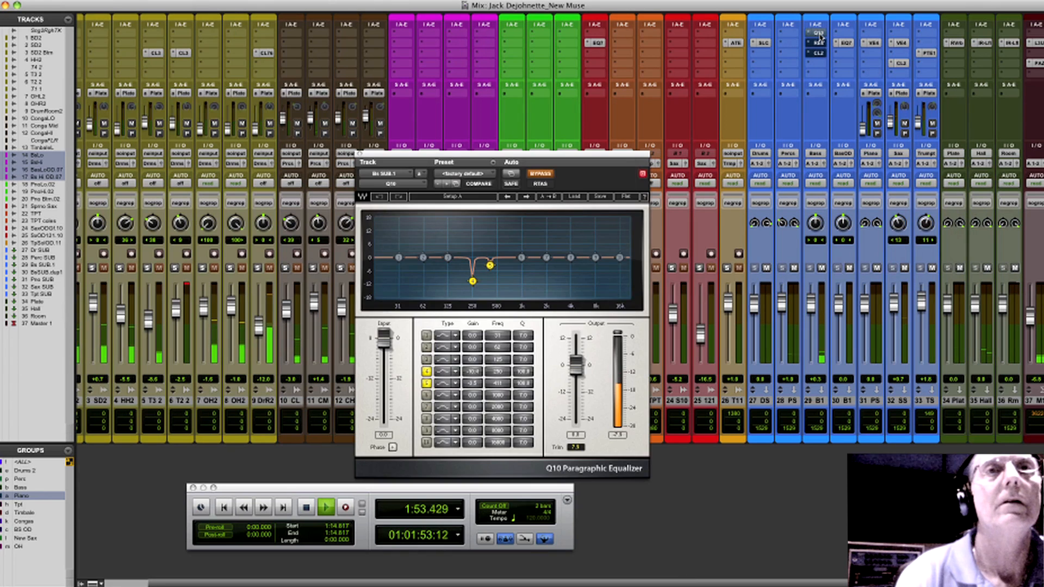
left_click(820, 35, "super")
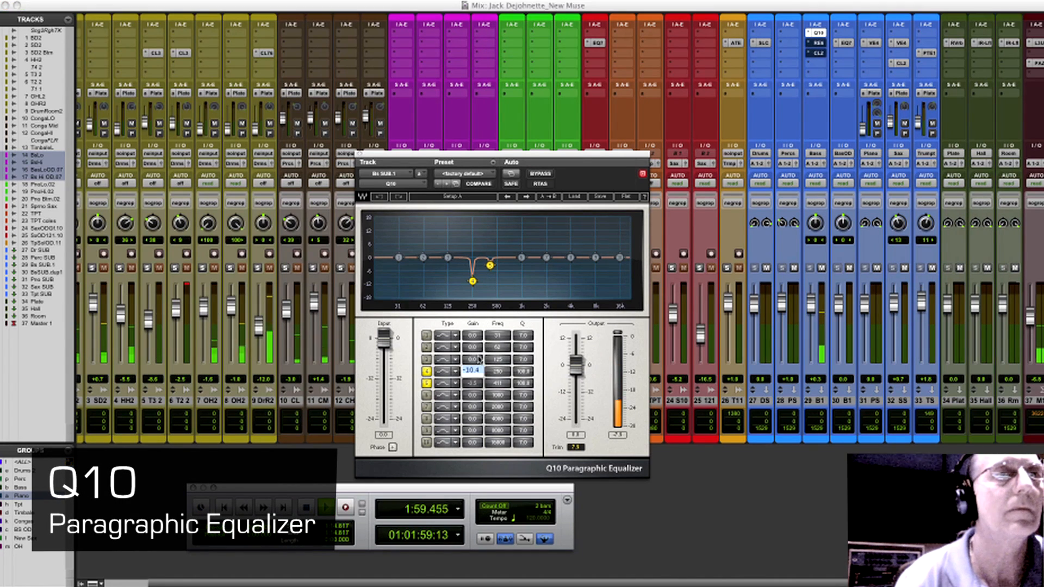
left_click_drag(478, 374, 477, 326)
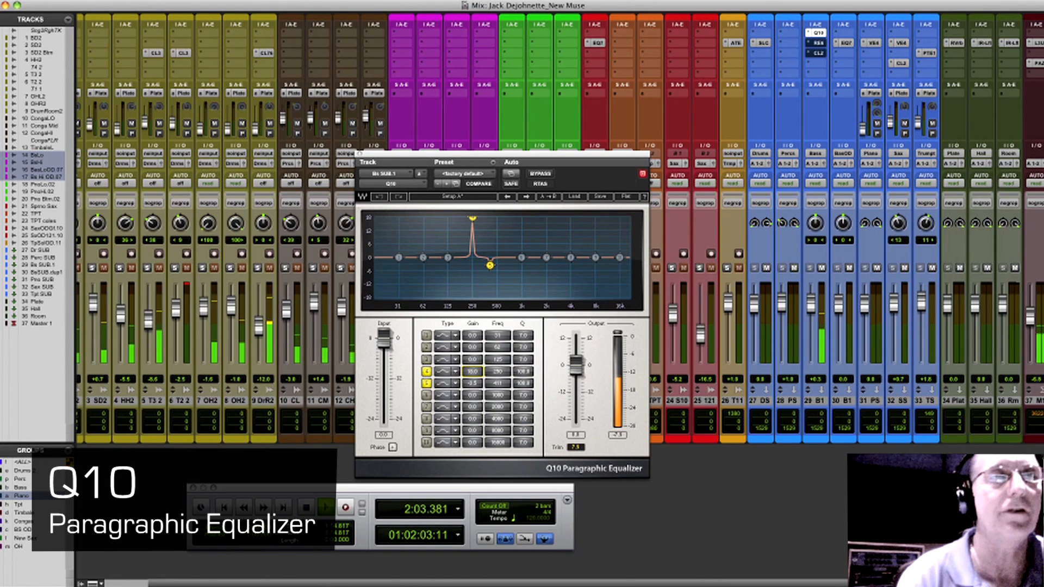
left_click_drag(498, 372, 497, 377)
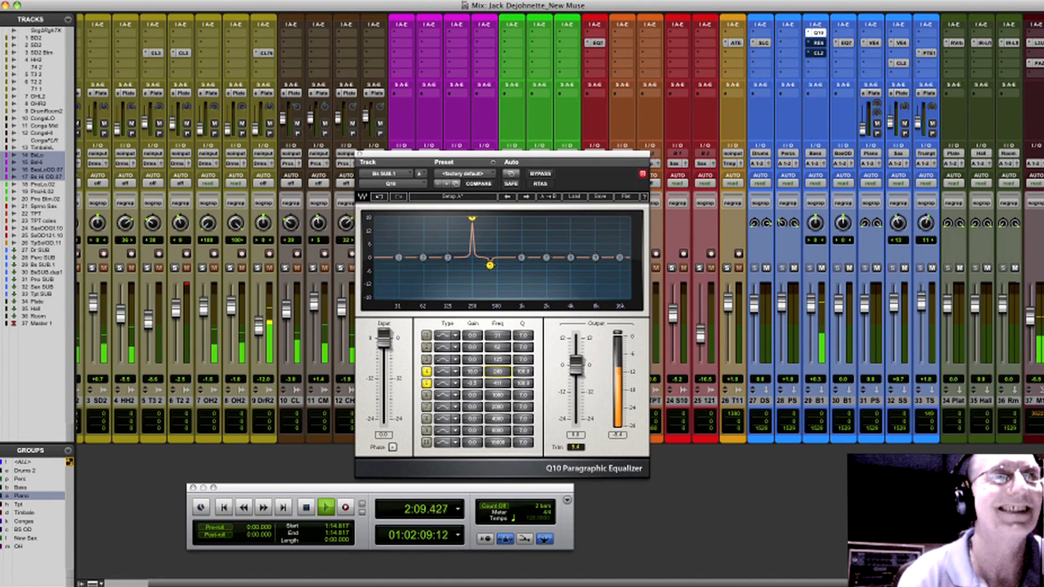
left_click_drag(474, 376, 473, 381)
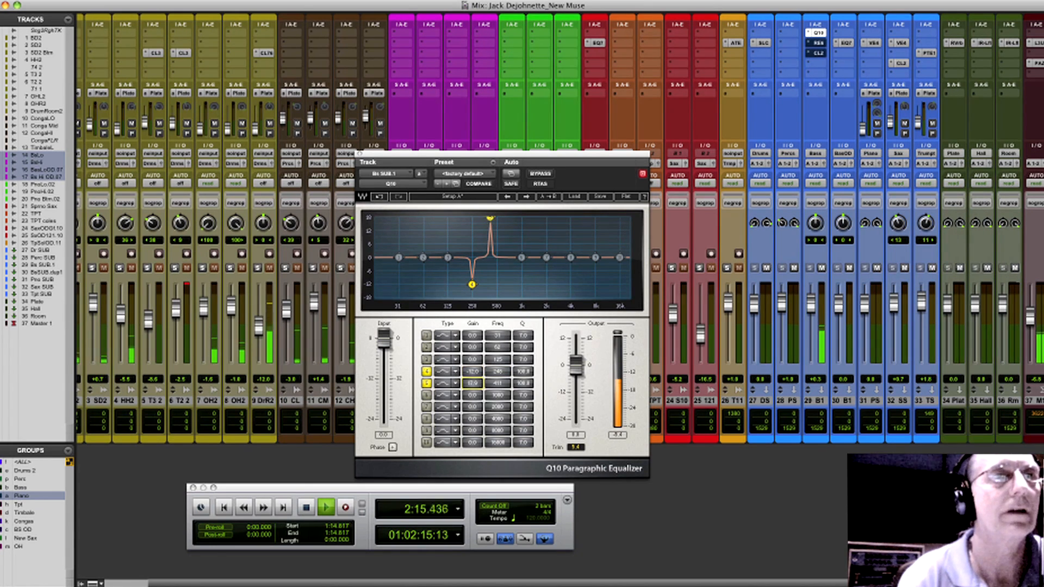
Step: Restart playback from about 1:14.8 and turn the boosted Q10 band 5 into a cut of -4.5 dB
key("space")
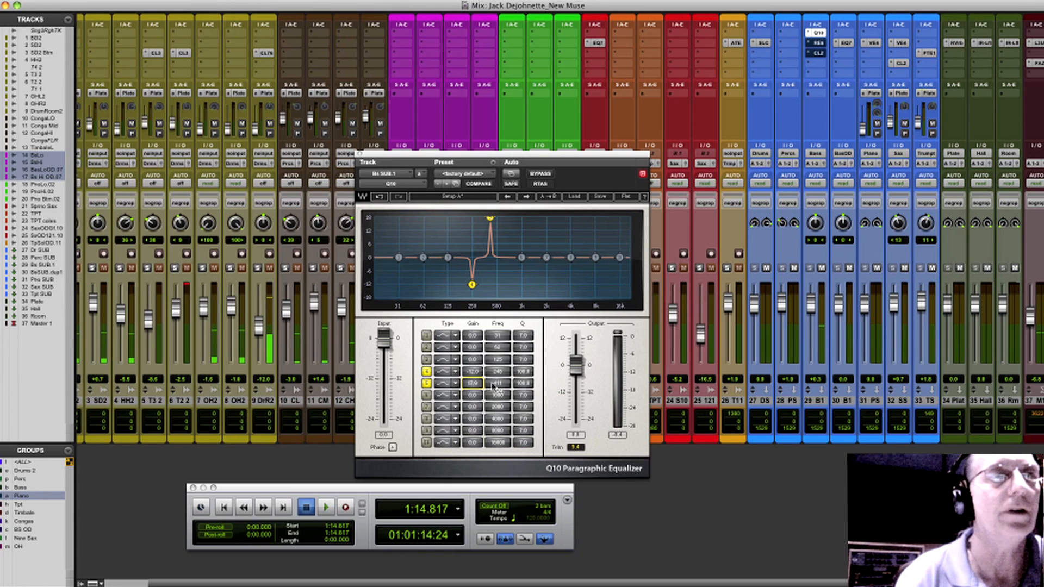
key("space")
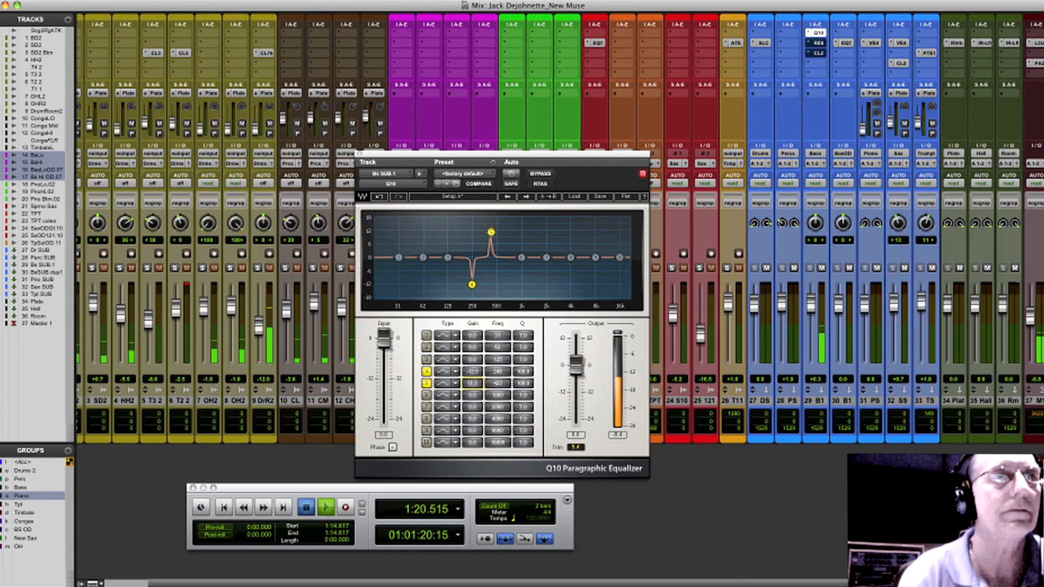
left_click_drag(473, 383, 487, 474)
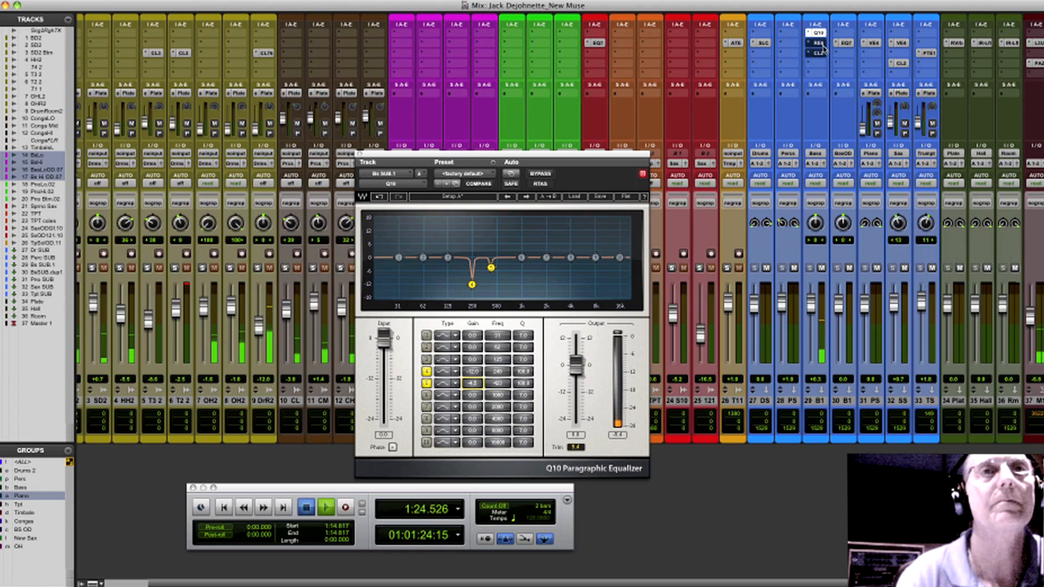
Step: Open the Renaissance Equalizer on Bs SUB.1, compare the bass with it bypassed and active, and leave it enabled
left_click(819, 44)
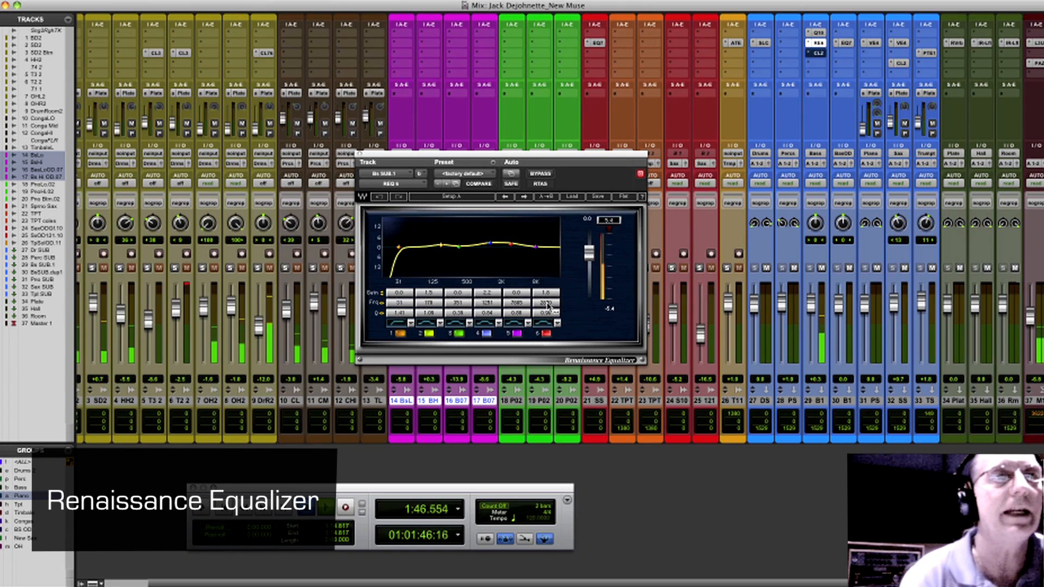
left_click(547, 175)
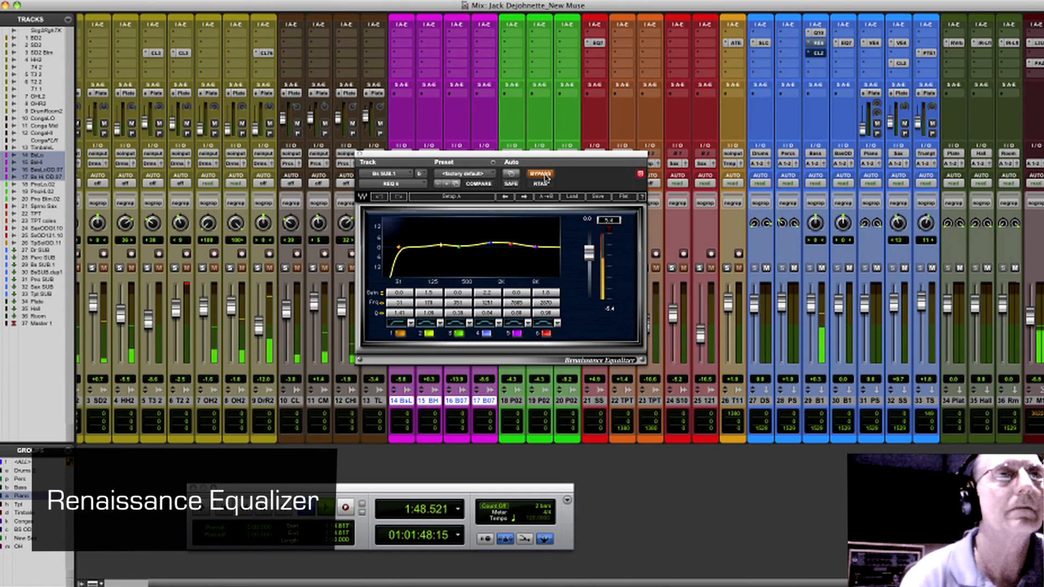
left_click(547, 175)
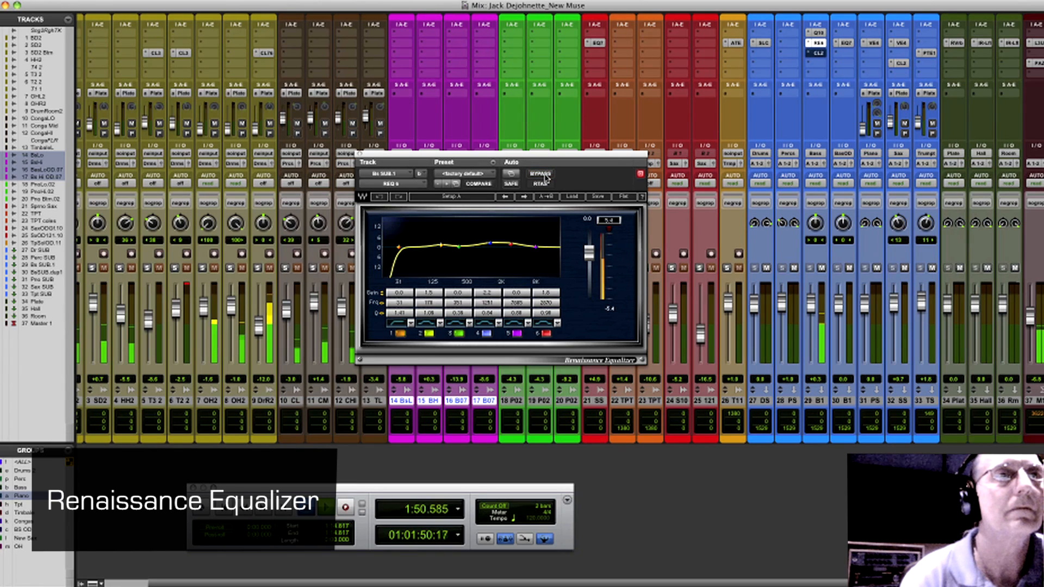
left_click(547, 175)
left_click(547, 175)
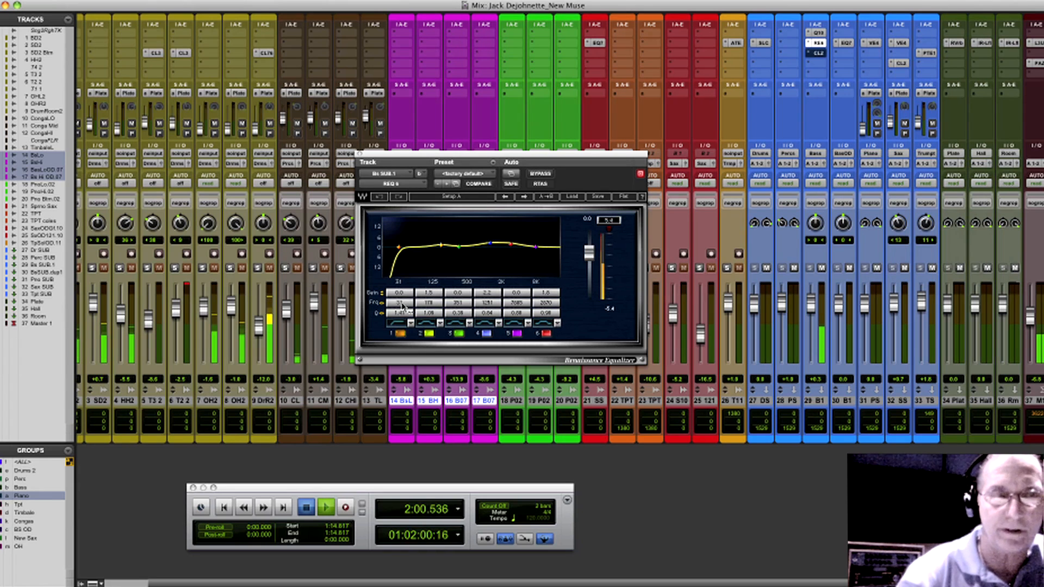
Step: Open the CLA-2A compressor on Bs SUB.1, audition it enabled and bypassed, and adjust its peak reduction and gain
left_click(819, 54)
left_click(541, 174)
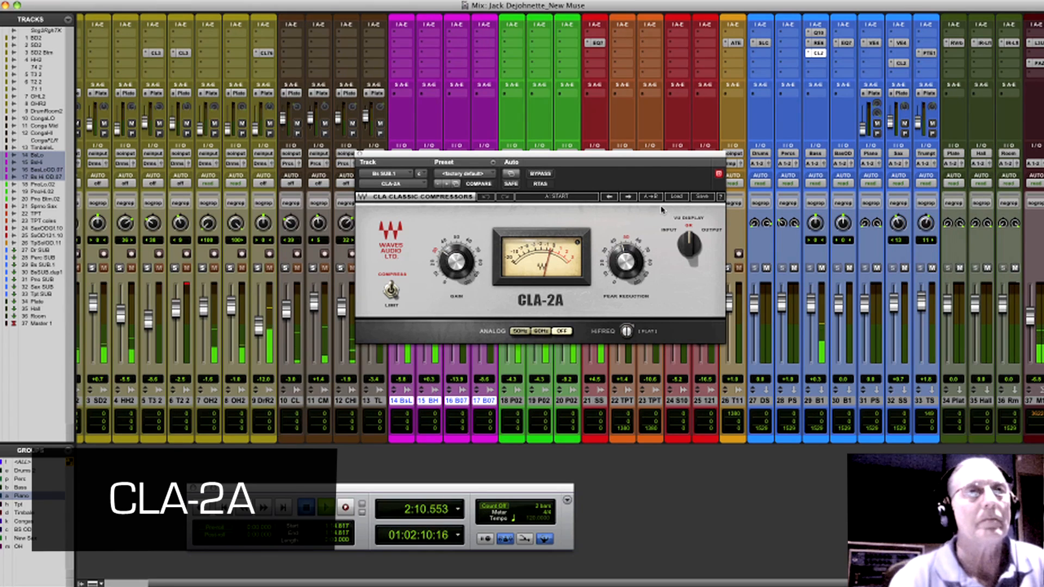
left_click(546, 175)
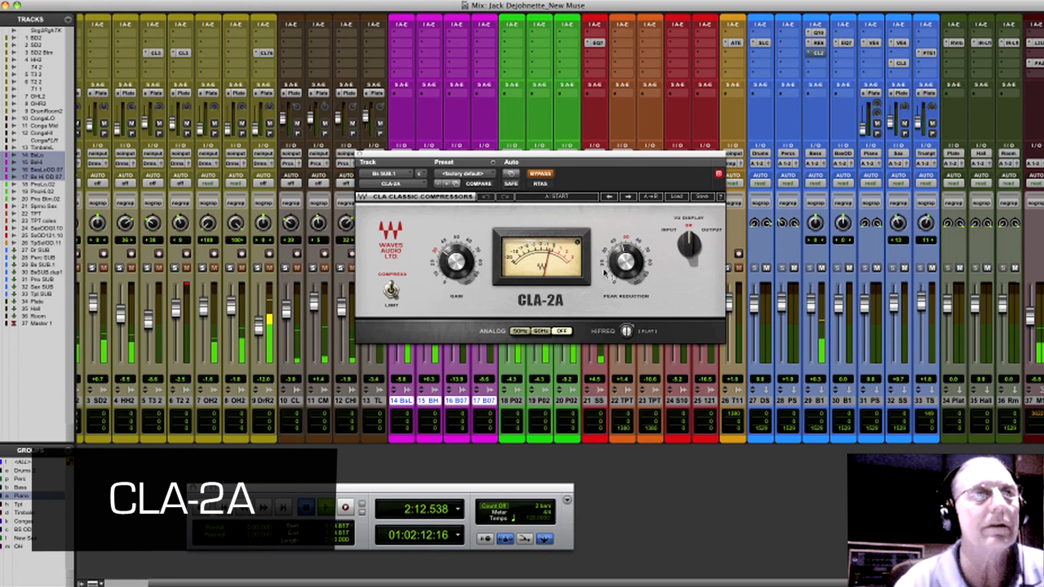
left_click_drag(615, 257, 615, 307)
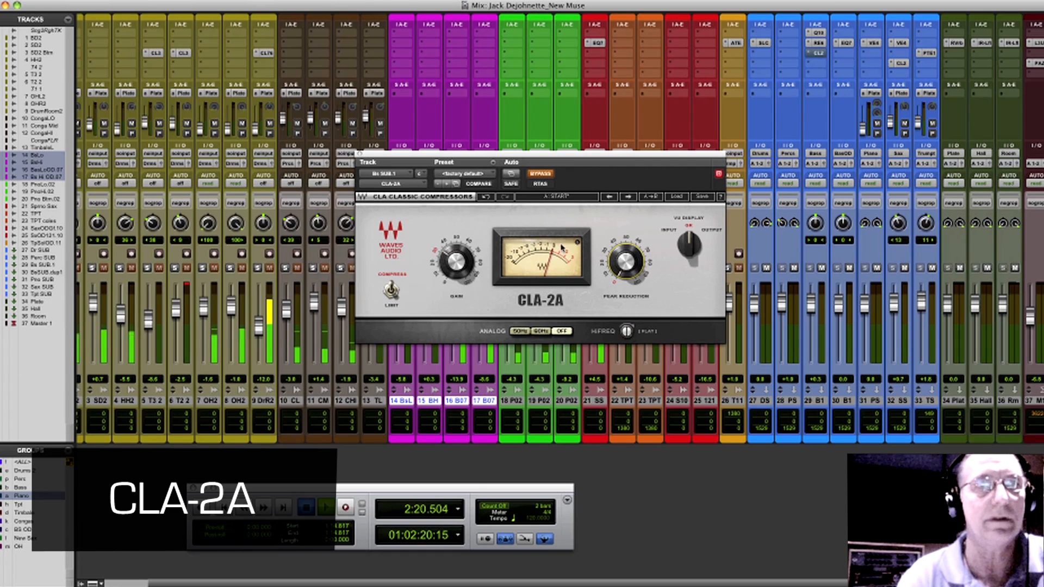
left_click(449, 262)
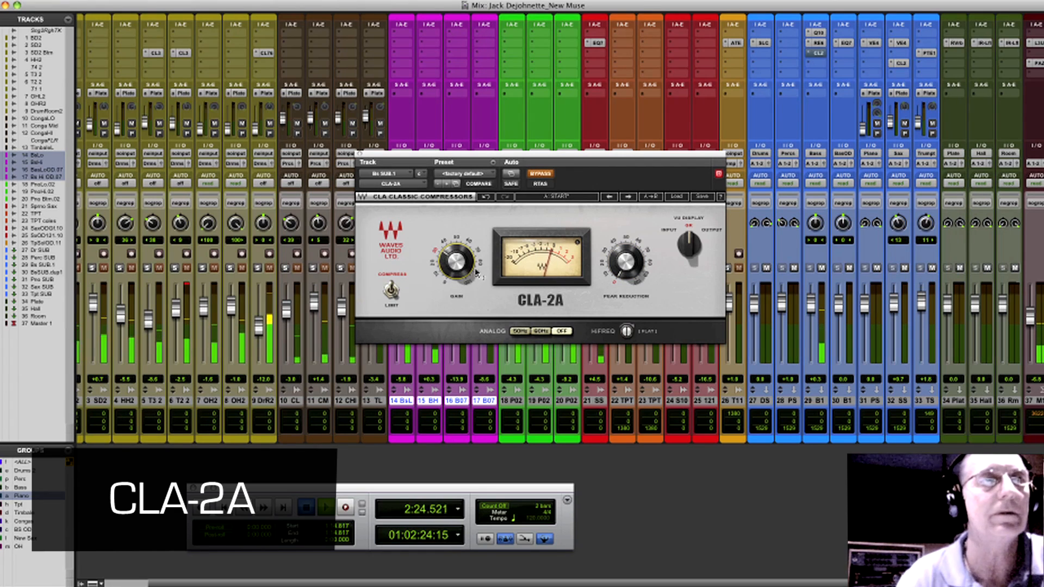
mouse_move(446, 261)
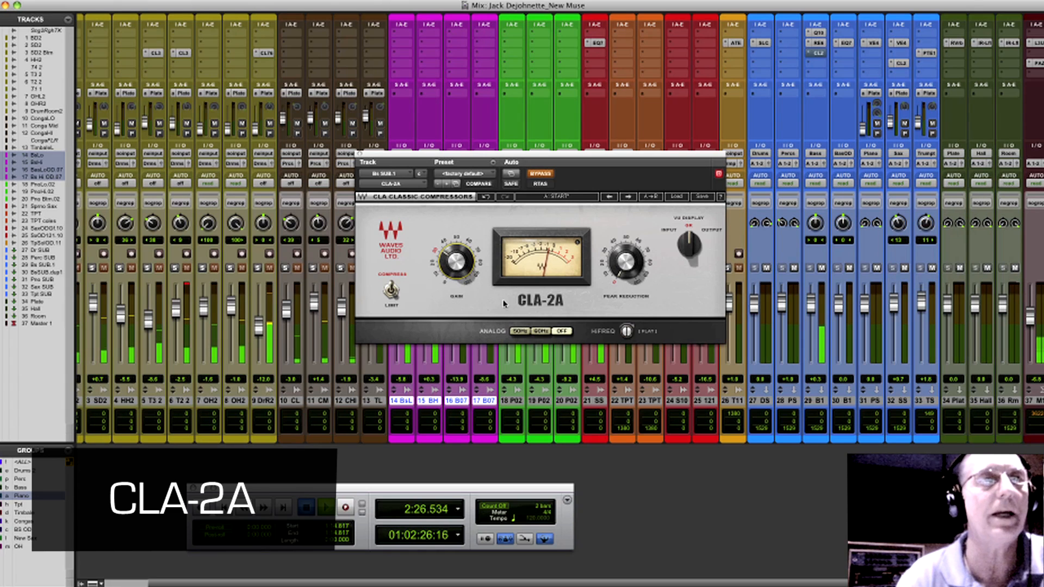
Step: Compare the bass with the CLA-2A active and bypassed, leave the compressor enabled, and close its window
left_click(540, 174)
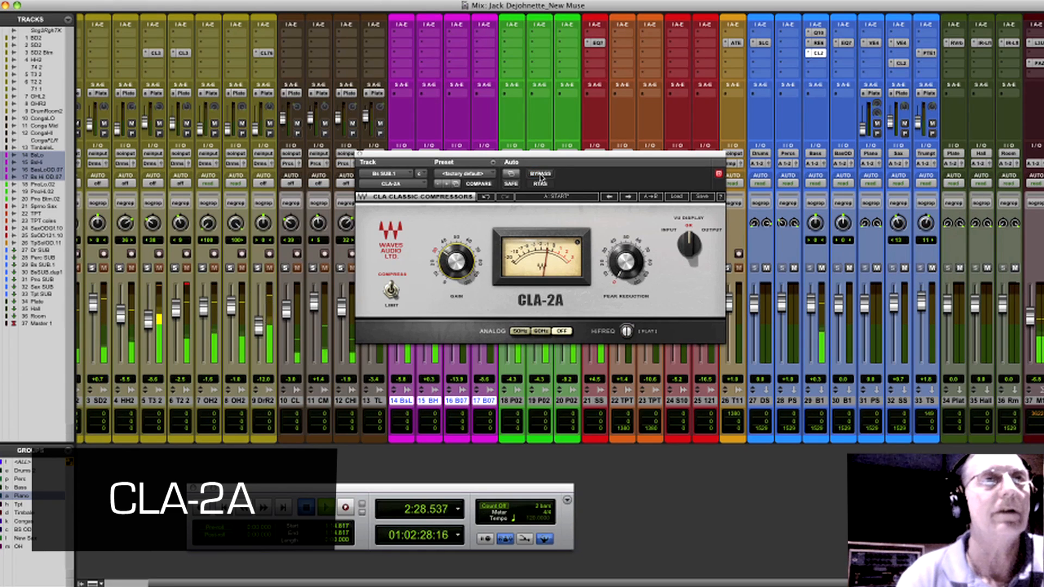
left_click(540, 174)
left_click(540, 174)
mouse_move(626, 261)
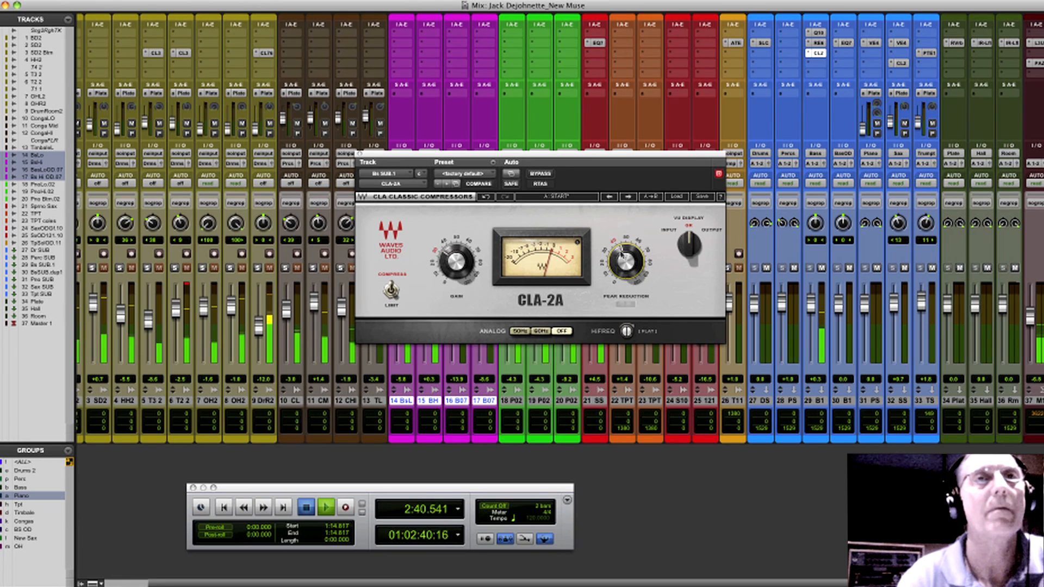
left_click(359, 154)
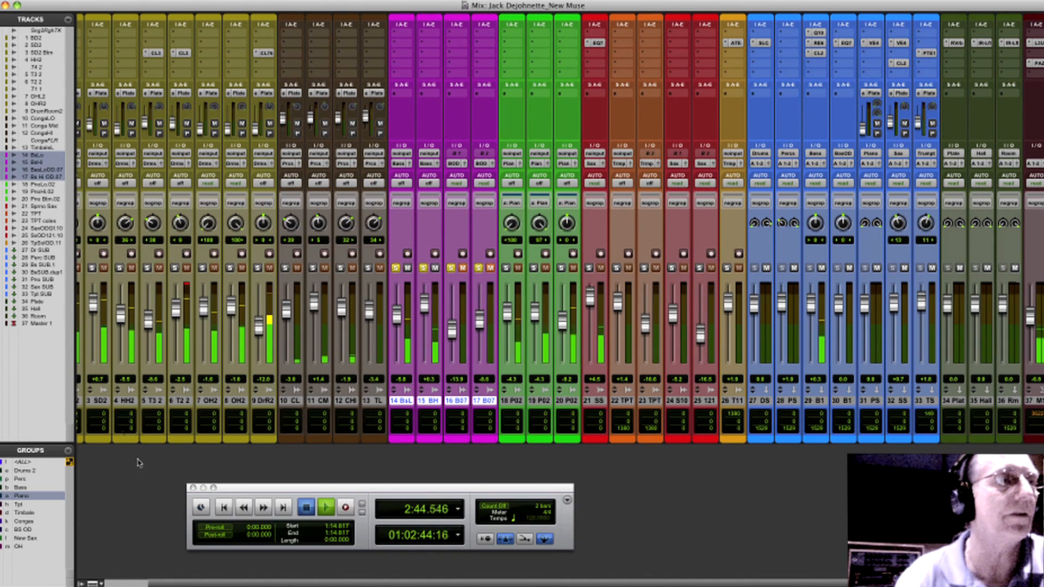
Step: Extend the selection from the bass tracks back to BD2 and solo all drum, percussion and bass tracks
left_click(119, 584)
left_click(90, 401, "shift")
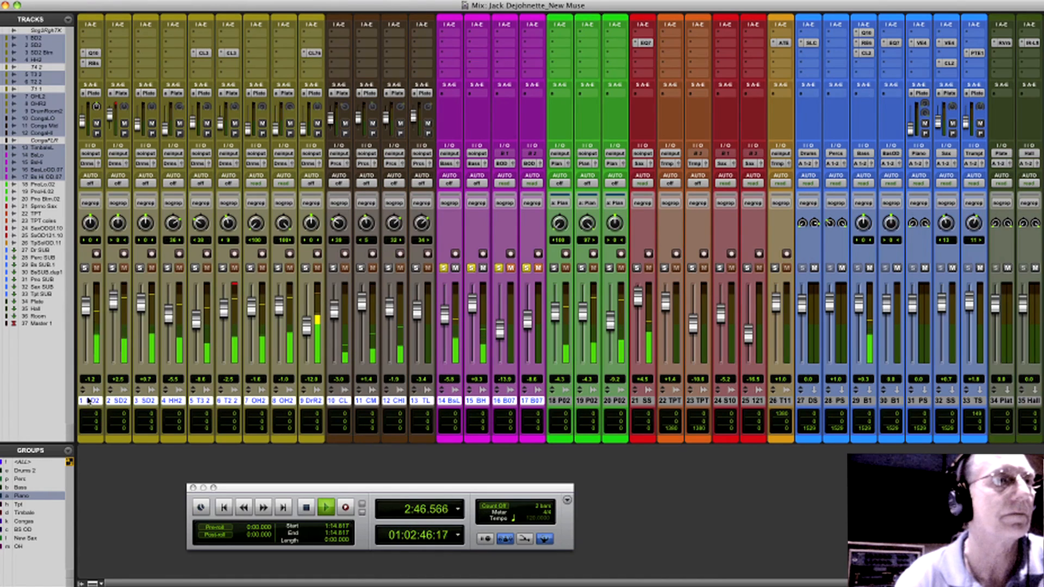
left_click(360, 268, "alt+shift")
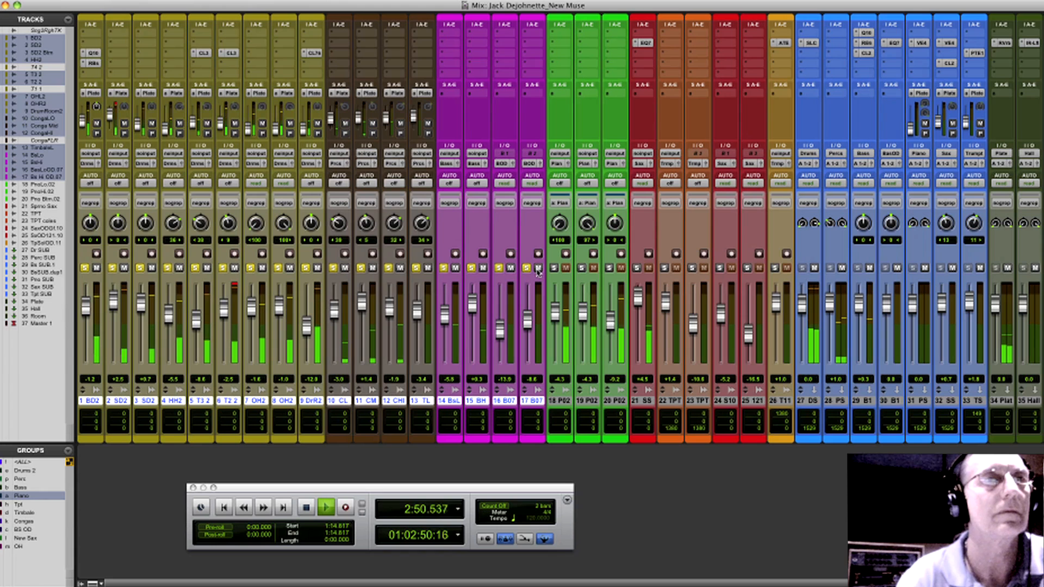
Step: Restart playback at about 1:42, listen to the soloed drums, percussion and bass in the mix, and stop playback
key("super+equal")
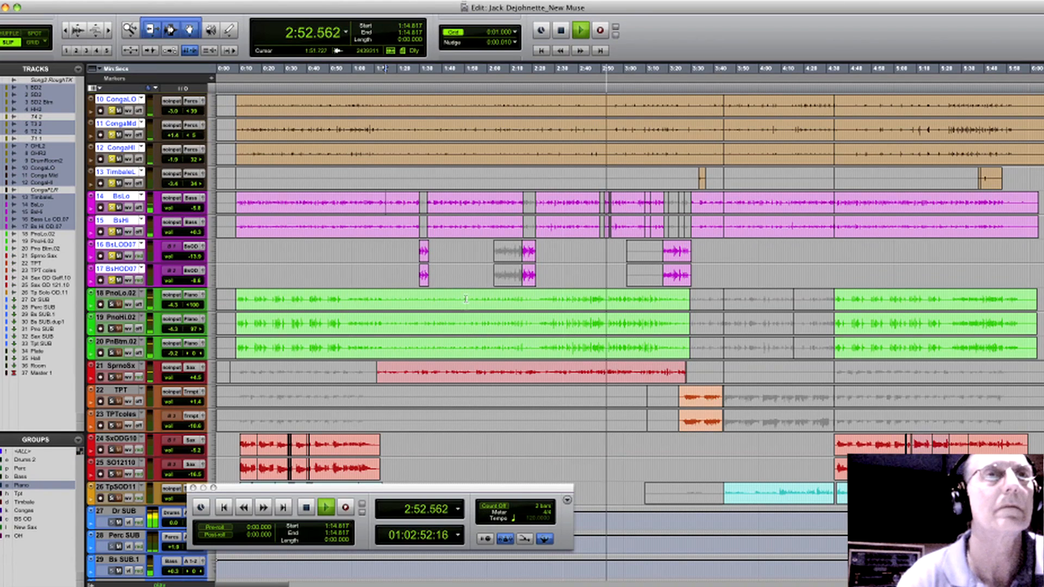
left_click(447, 198)
key("space")
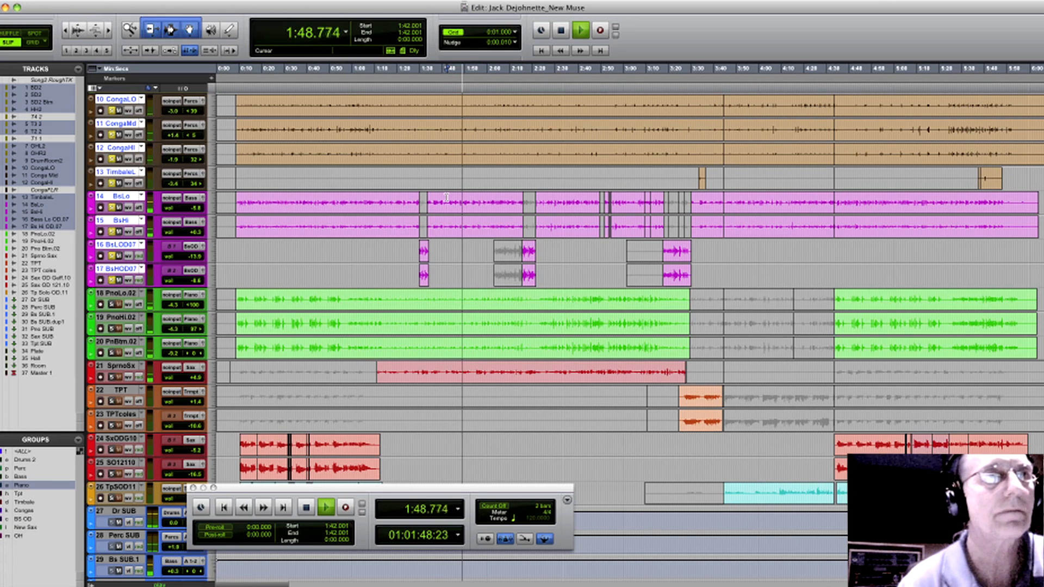
key("super+equal")
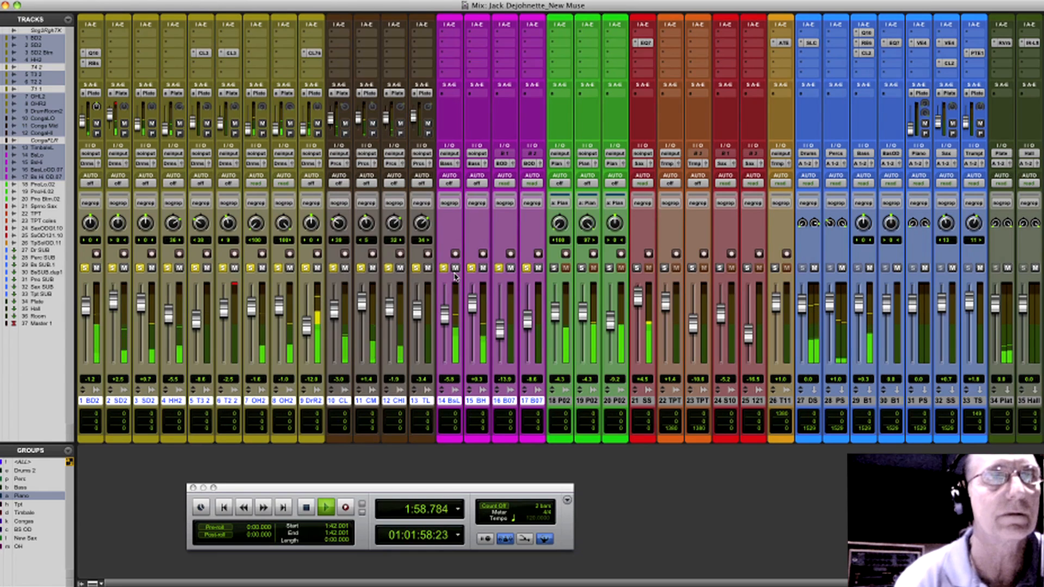
key("space")
Step: Clear all the drum, percussion and bass solos, and solo the three piano tracks
left_click(527, 268, "alt")
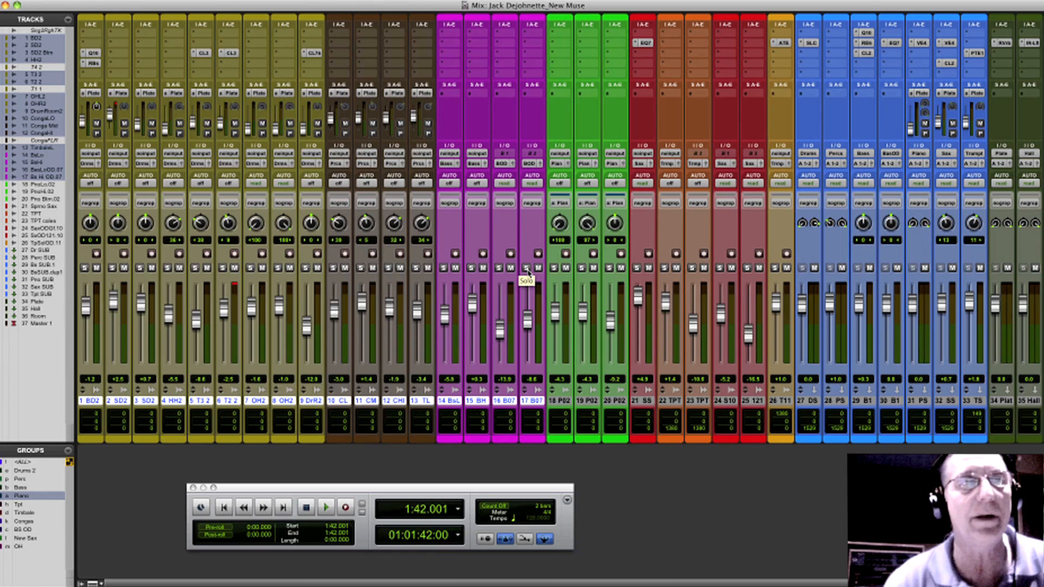
left_click(555, 268)
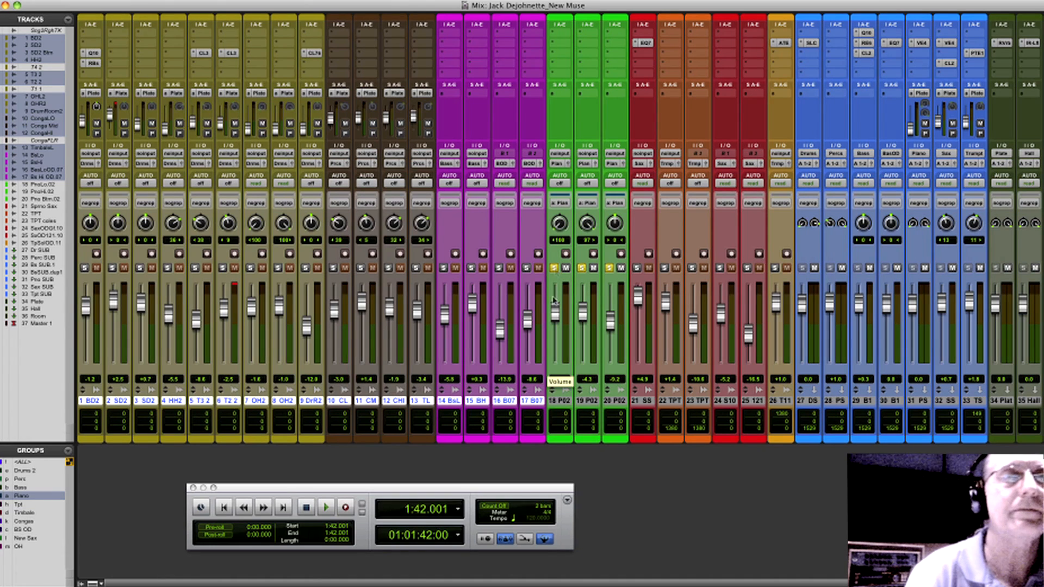
Step: Open the V-EQ4 equalizer on Pno SUB and start playback of the soloed piano
scroll(872, 45, "right", 2)
left_click(865, 46)
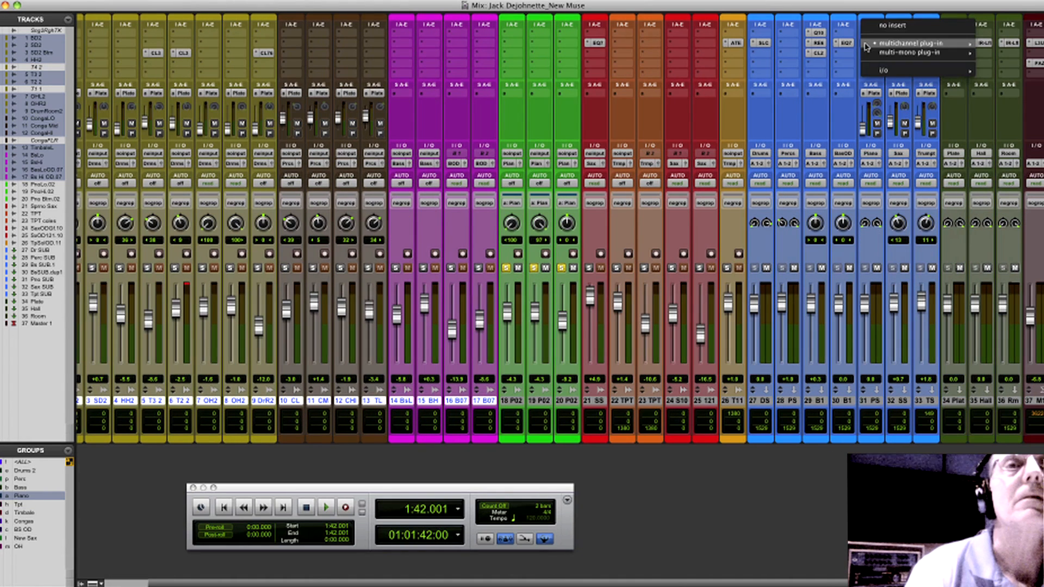
left_click(829, 46)
left_click(872, 43)
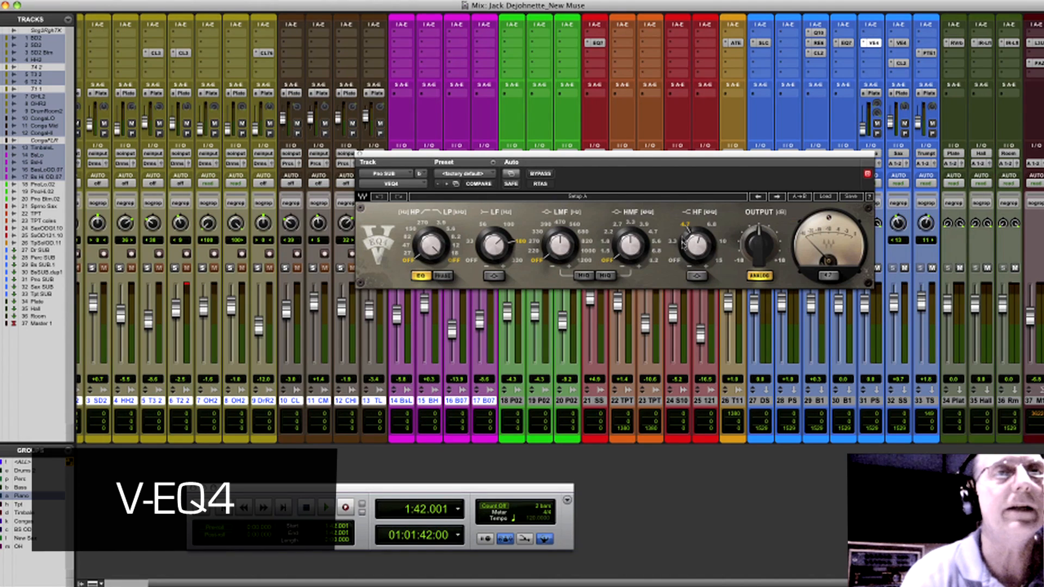
key("space")
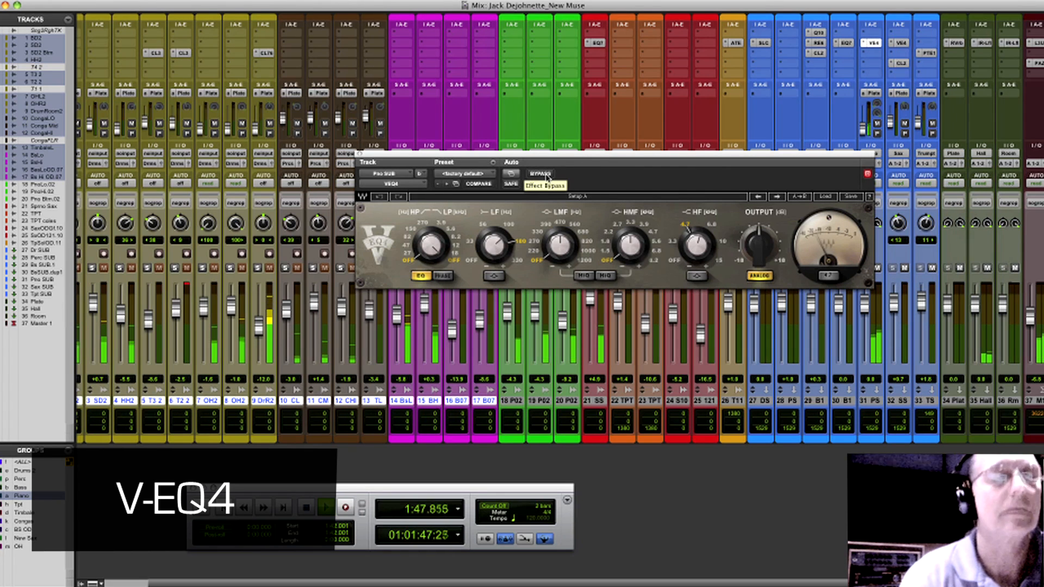
Step: Play the piano from about 0:16, compare it with the V-EQ4 bypassed and active, and close the enabled equalizer's window
key("super+equal")
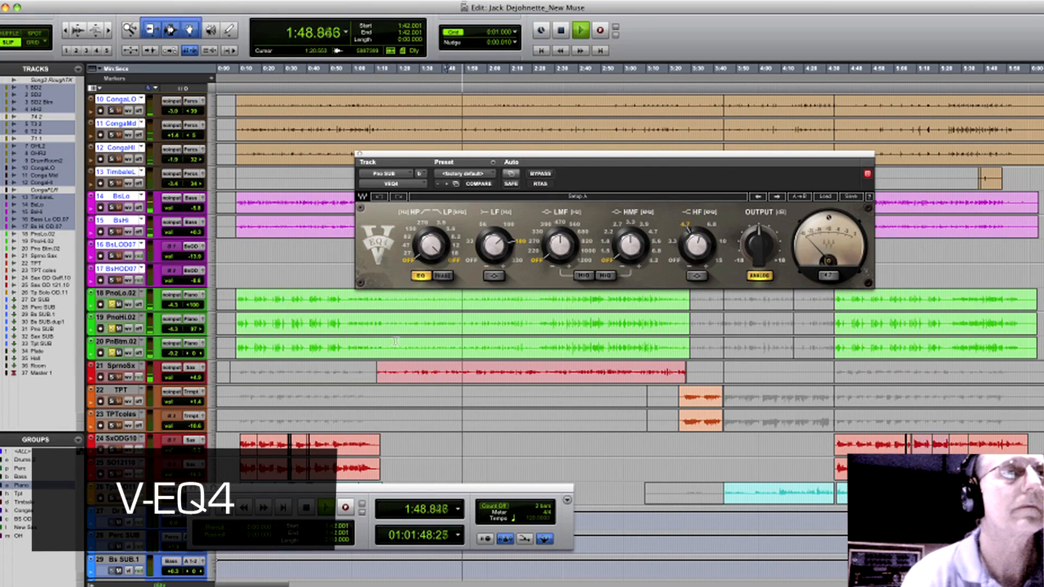
key("space")
left_click(253, 298)
key("space")
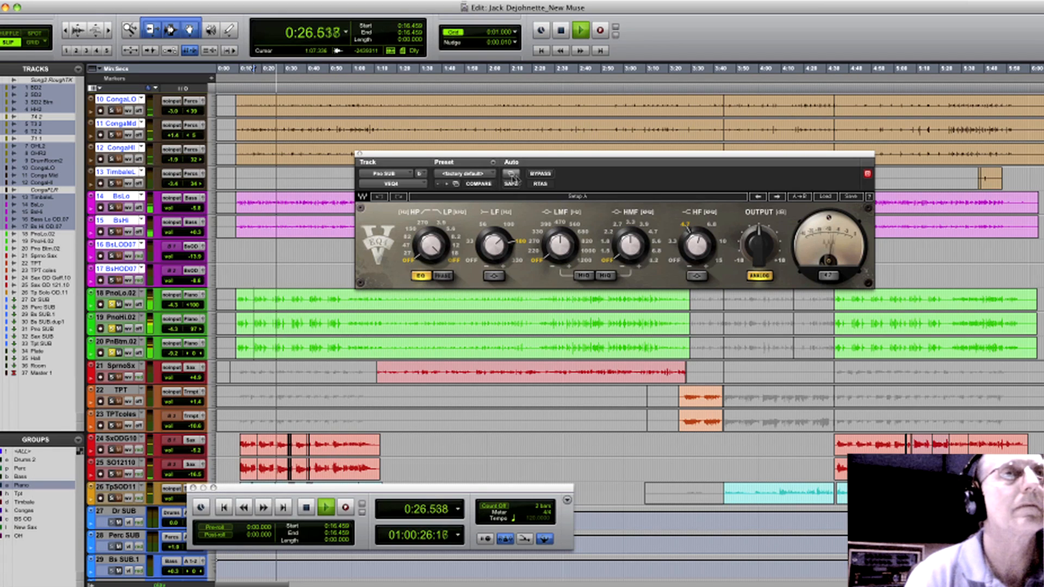
left_click(540, 174)
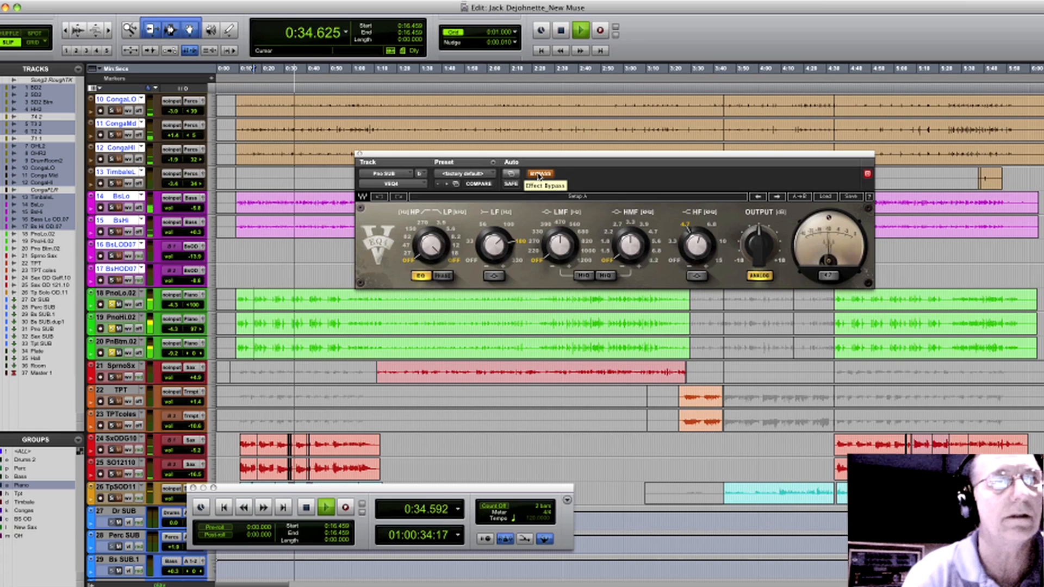
left_click(539, 174)
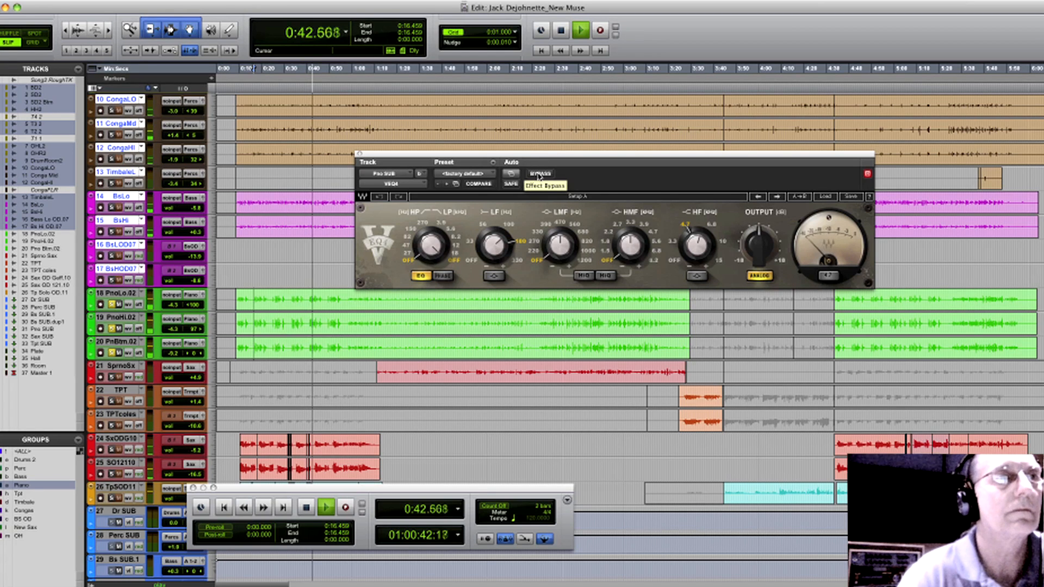
left_click(360, 155)
Step: Return to the mixer and switch the sends display from Send A controls to send assignments
key("super+equal")
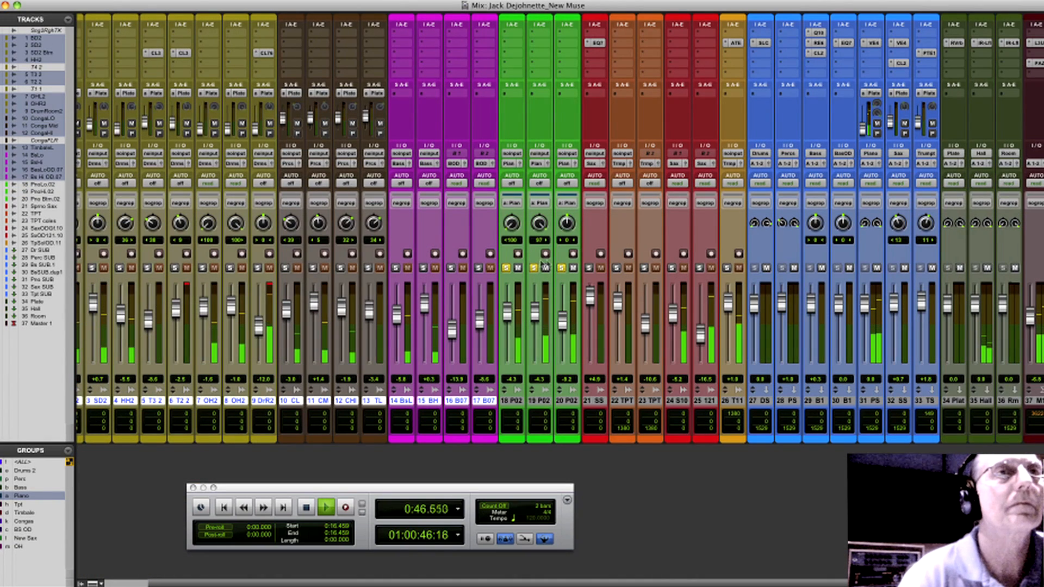
left_click(512, 86)
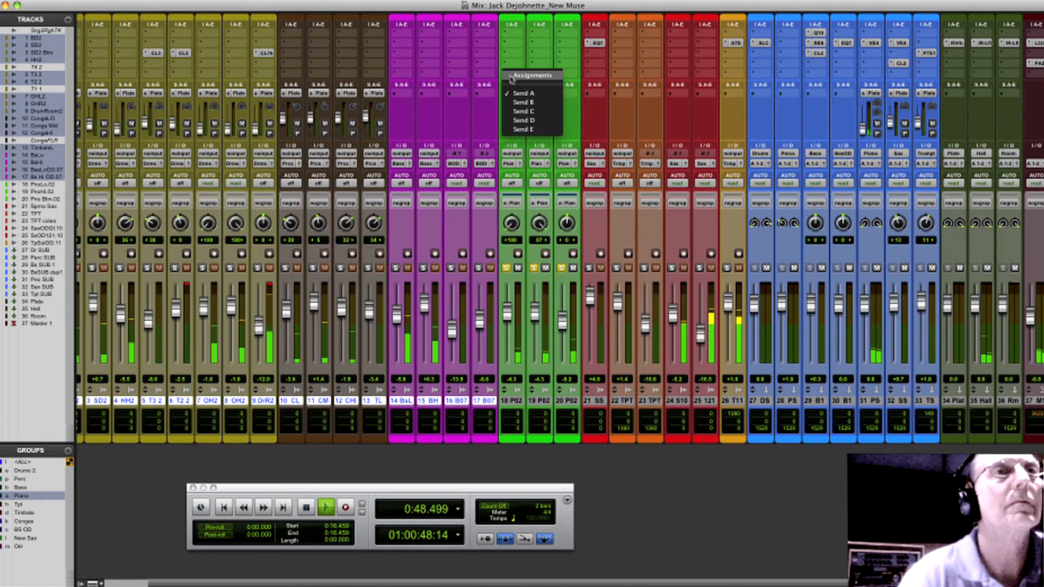
left_click(512, 78)
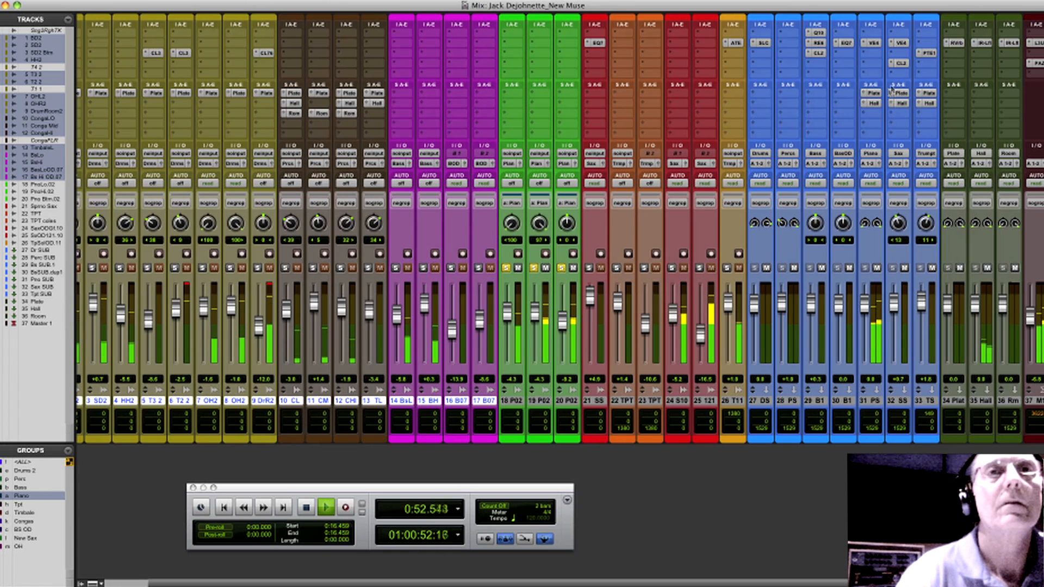
Step: Review the Plate and Hall send levels on Pno SUB with the piano playing
left_click(874, 103)
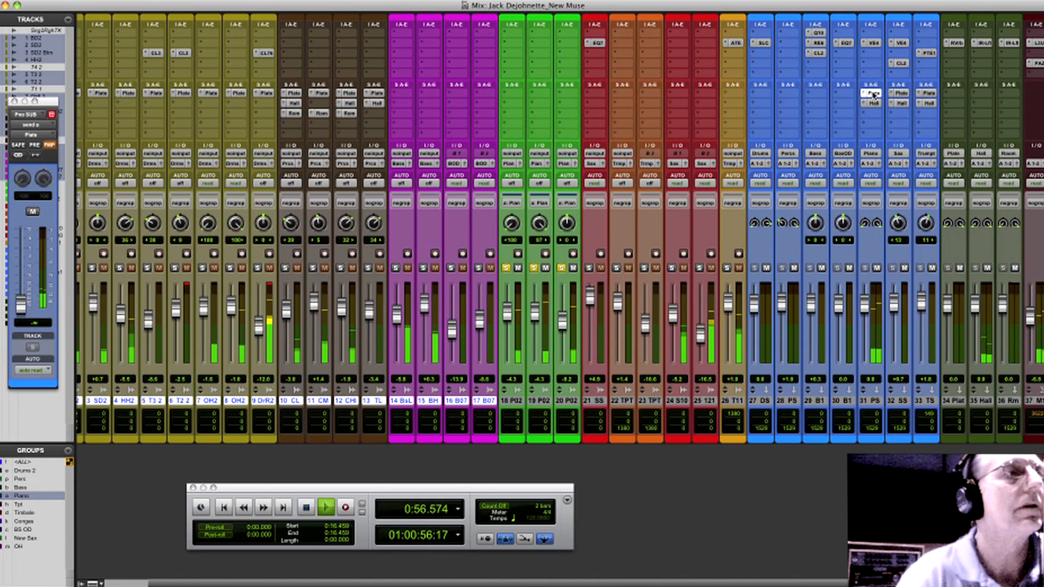
left_click(873, 103)
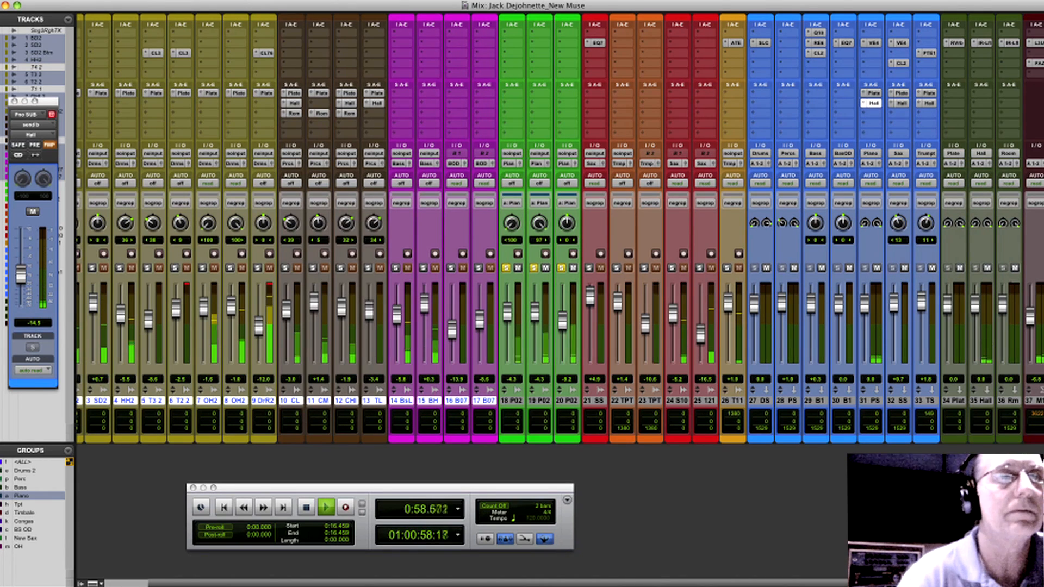
key("space")
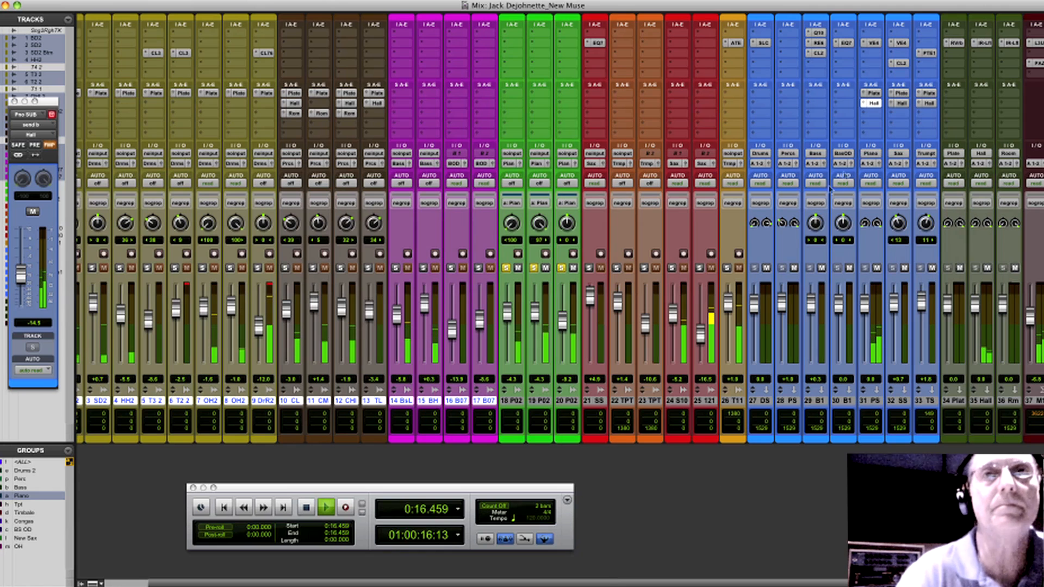
Step: Open the IR-L convolution reverb on the Hall track, raise its output level, and close its window
left_click(987, 43)
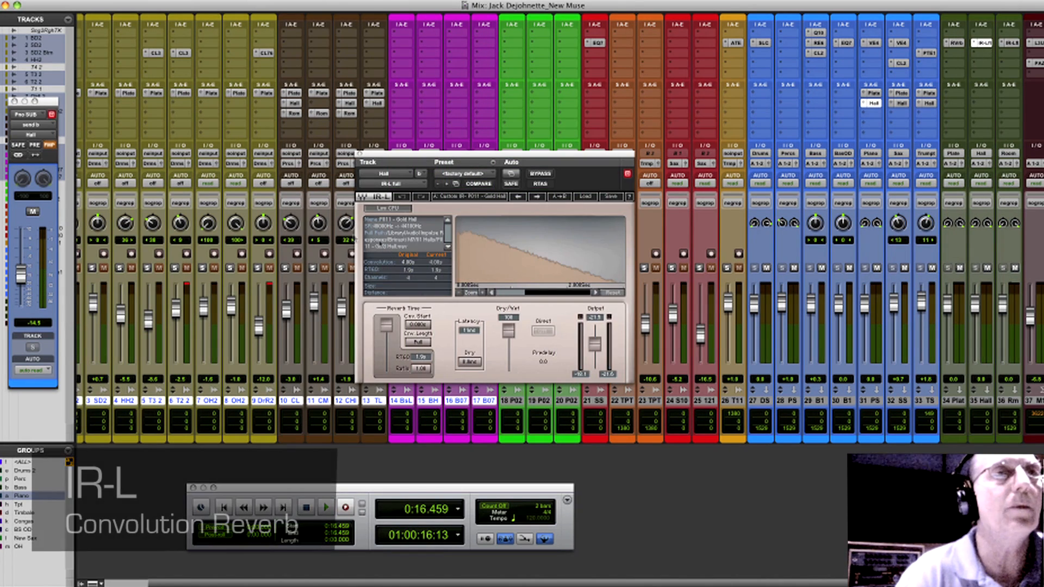
left_click_drag(453, 157, 404, 100)
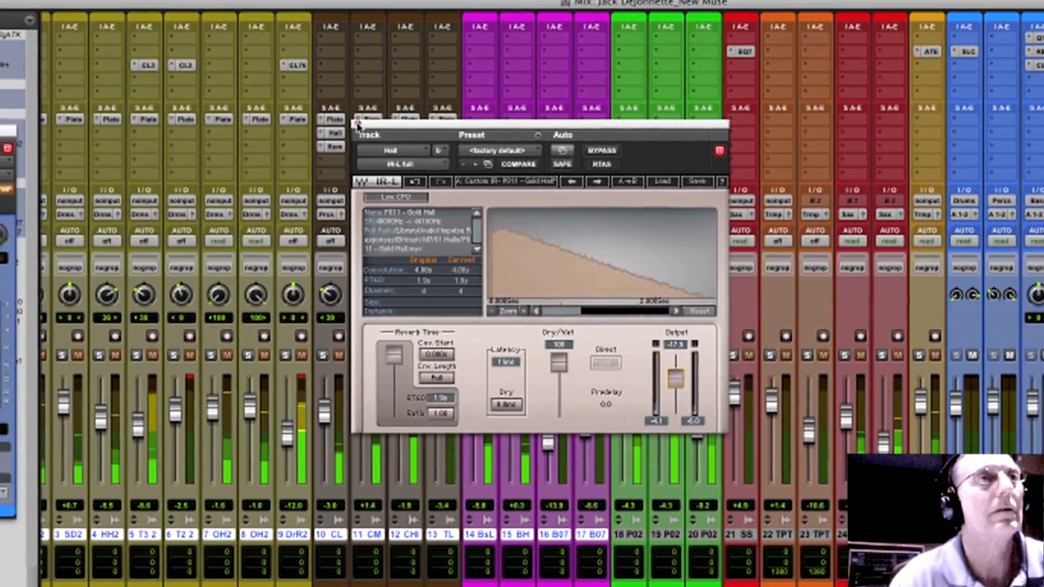
left_click(357, 125)
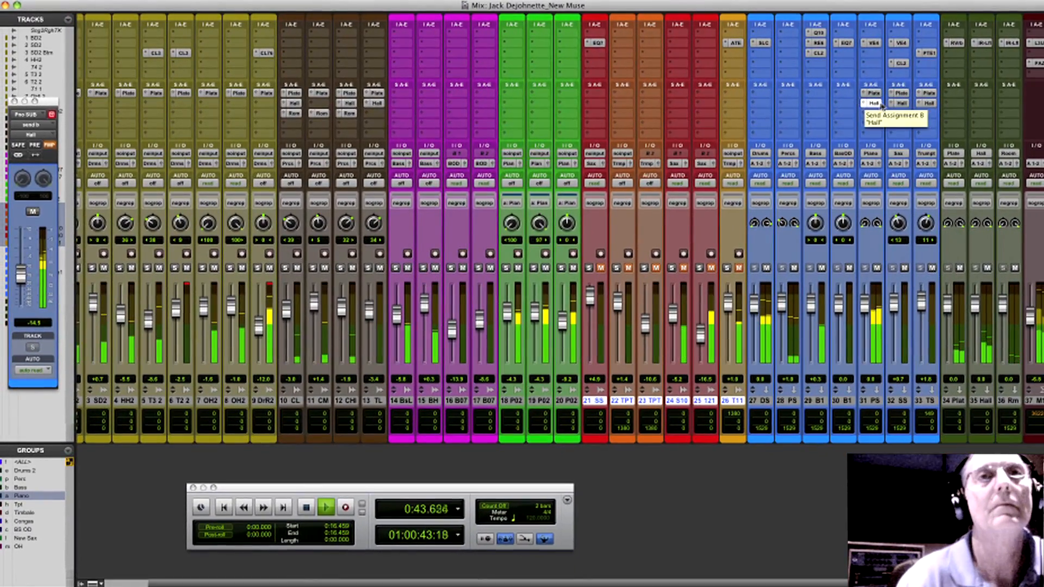
Step: Reopen the Hall send on Pno SUB and lower its level to about -16 dB
left_click(875, 104)
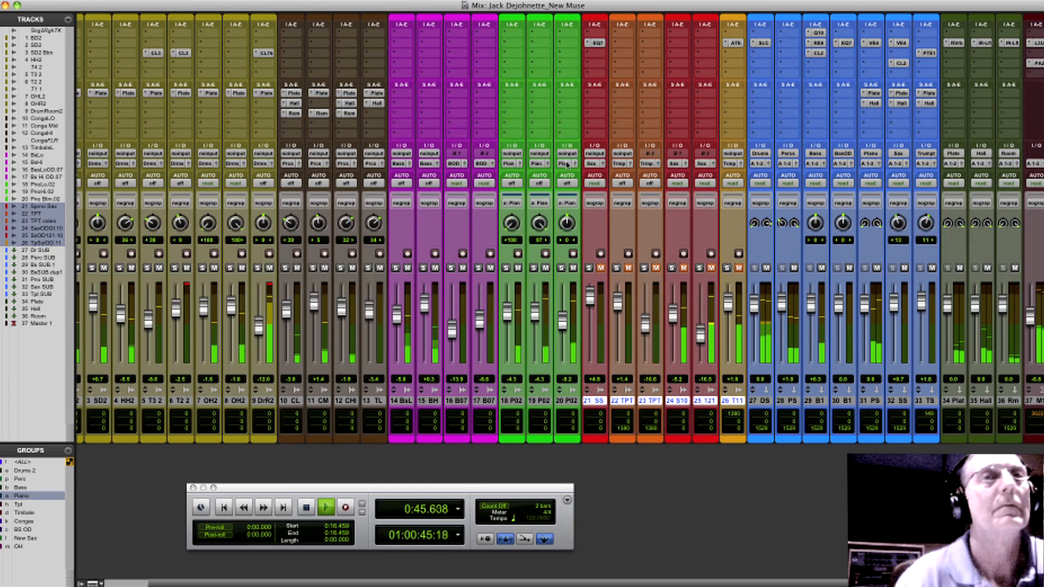
left_click(875, 104)
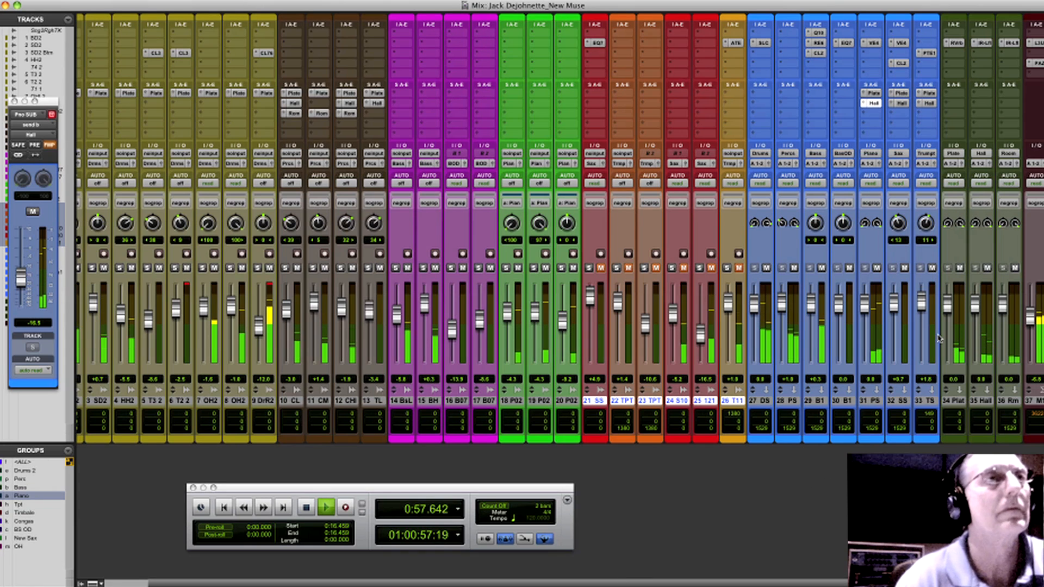
Step: Open the IR-L reverb on the Room track, review its settings, and close its window
left_click(1011, 44)
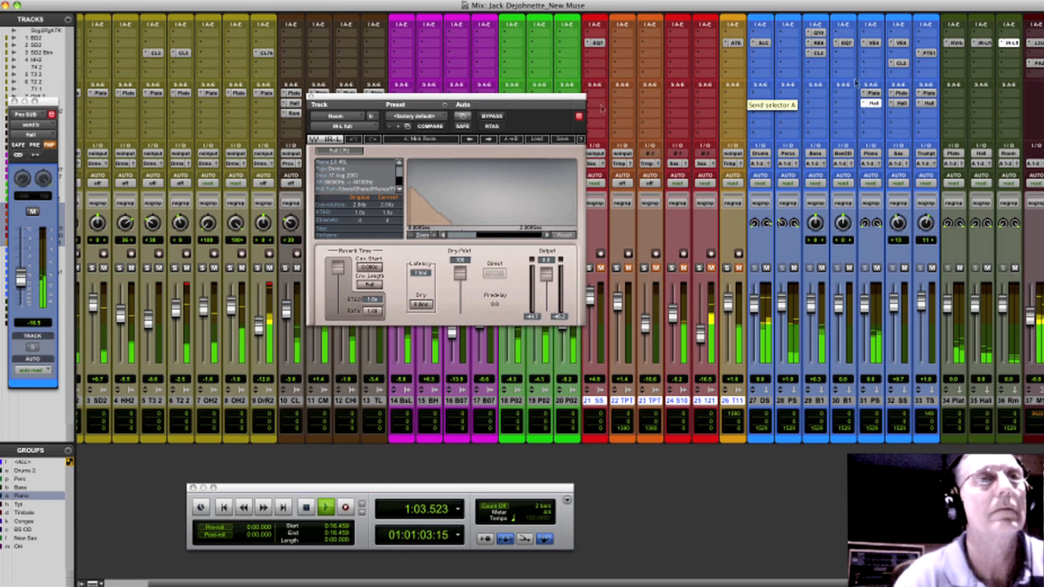
left_click(310, 98)
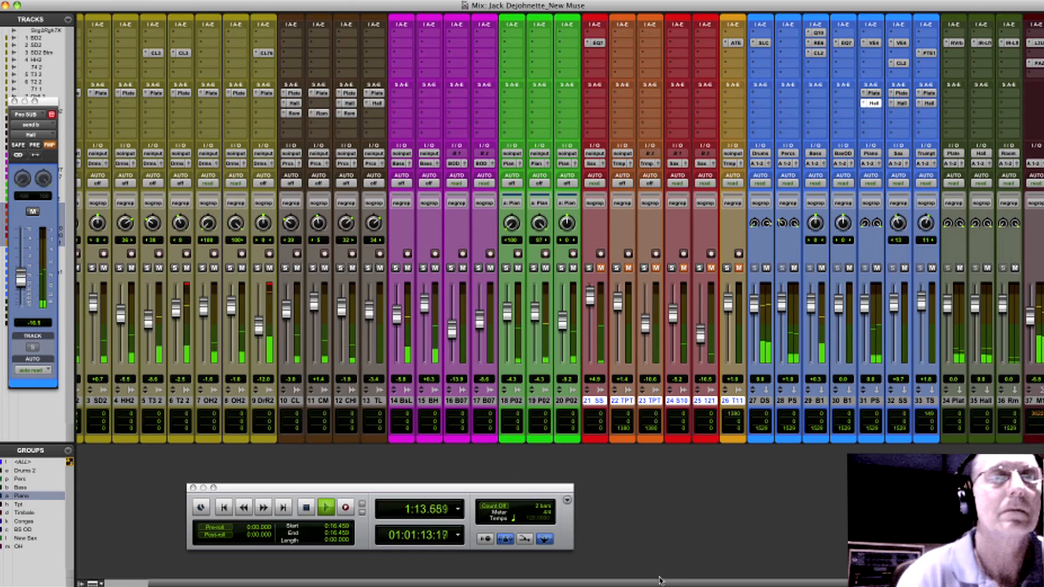
key("space")
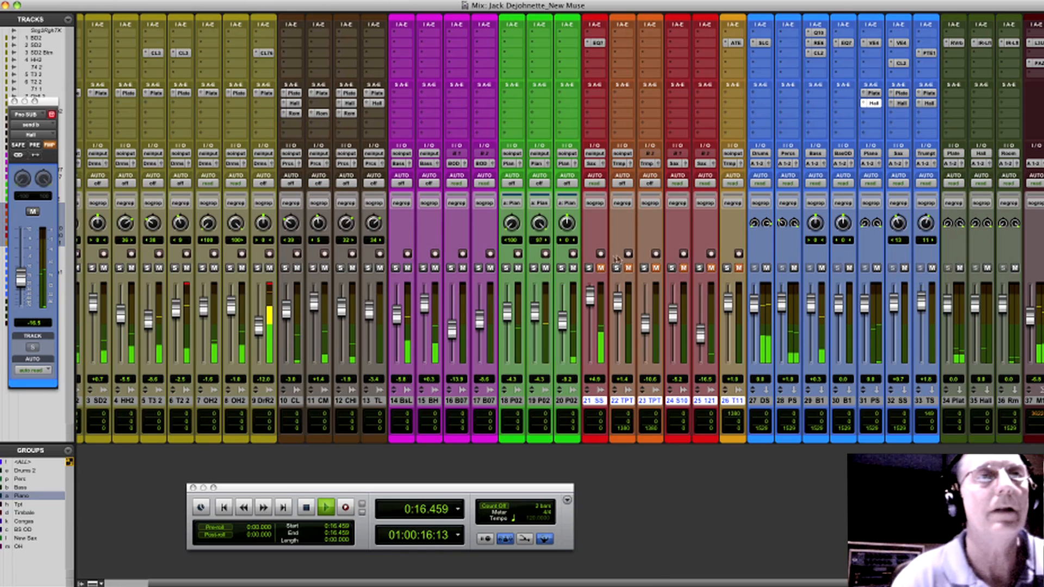
Step: Unmute the sax and trumpet tracks and place the playback position at about 0:12 in the timeline
left_click(628, 269)
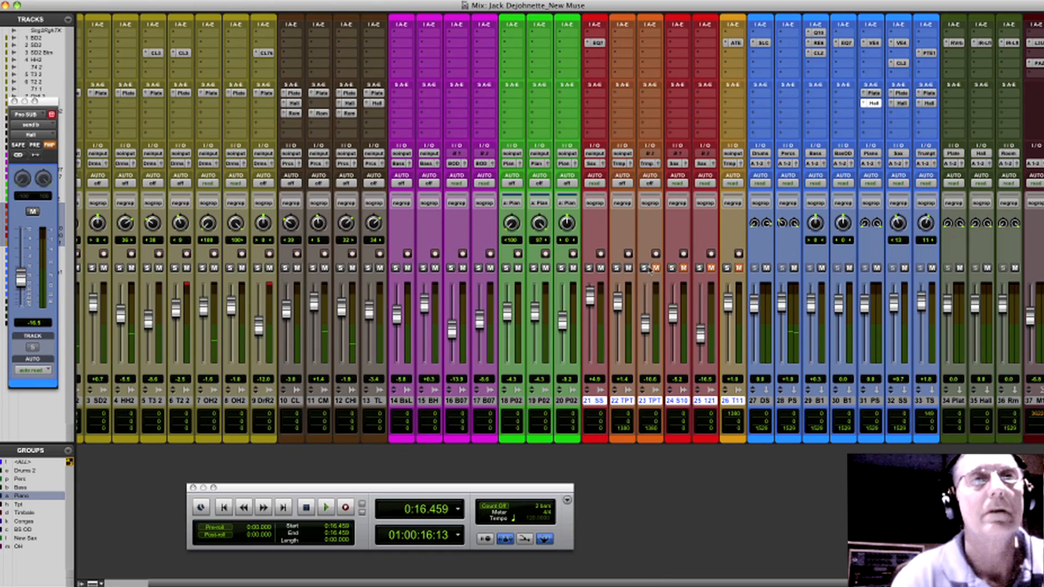
left_click(712, 269)
key("super+equal")
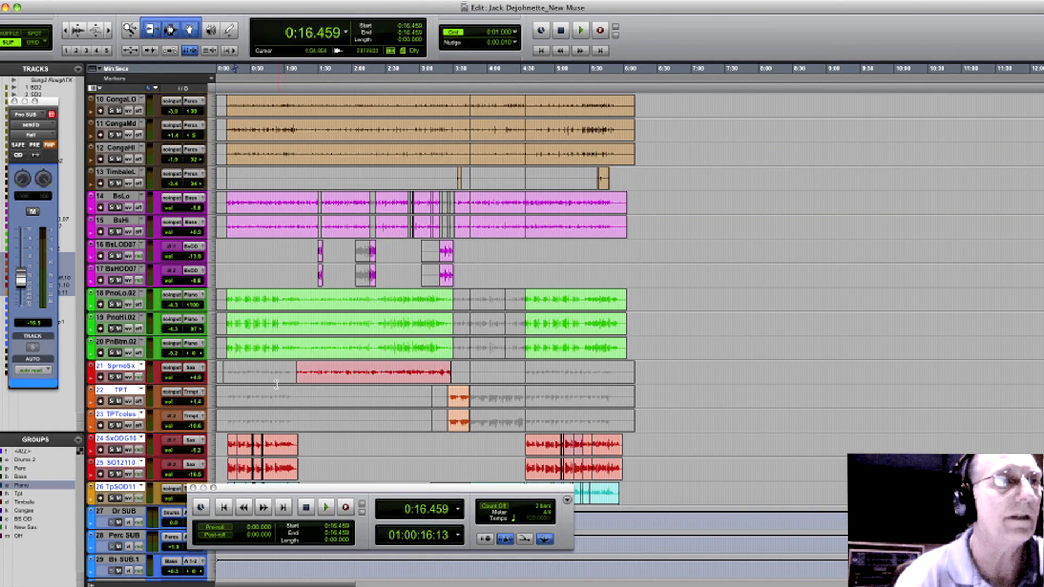
scroll(598, 326, "down", 3)
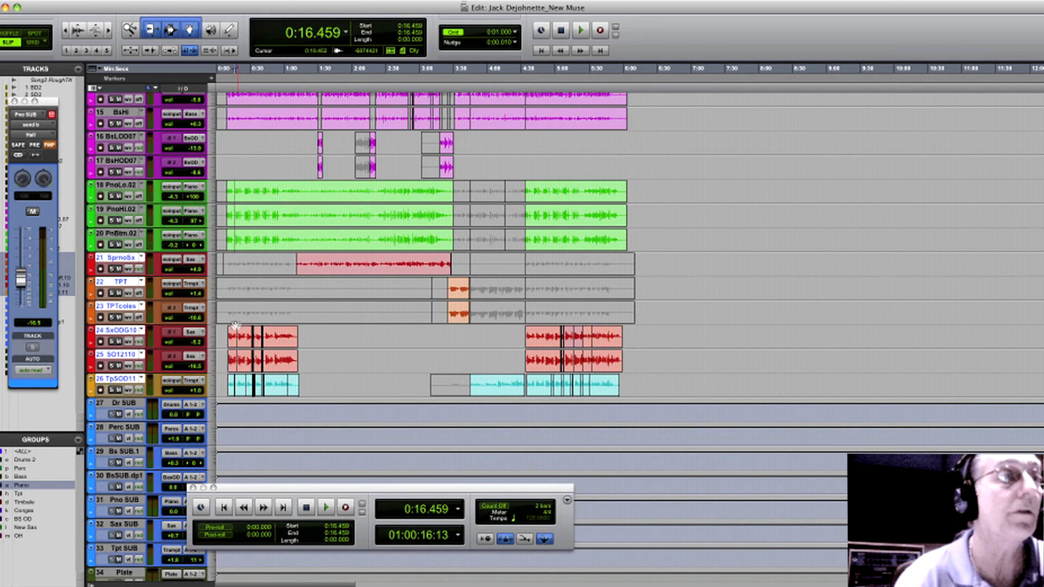
left_click(229, 289)
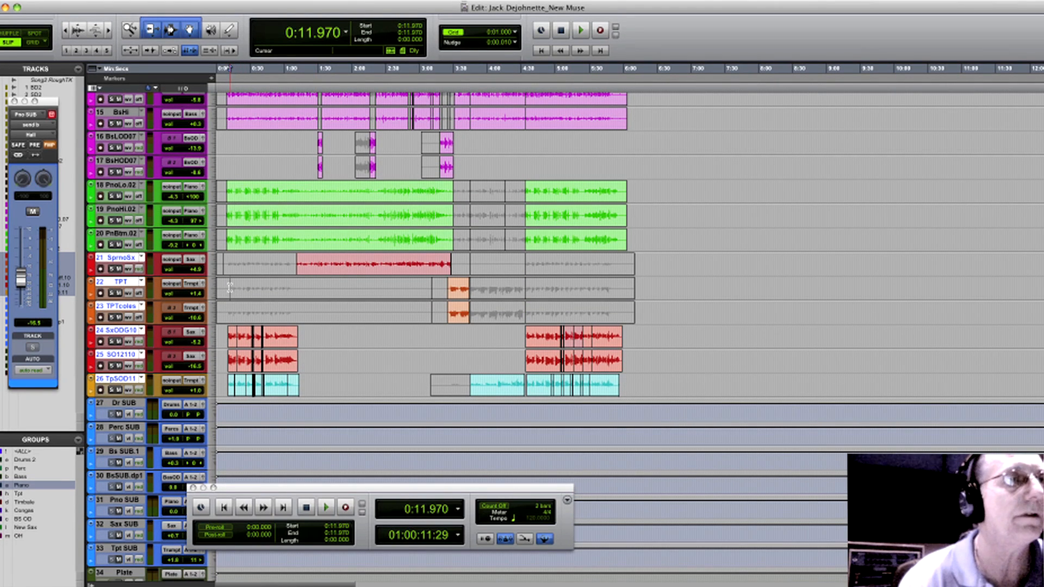
Step: Open the V-EQ4 equalizer on Sax SUB and move its window clear of the submix channels
key("super+equal")
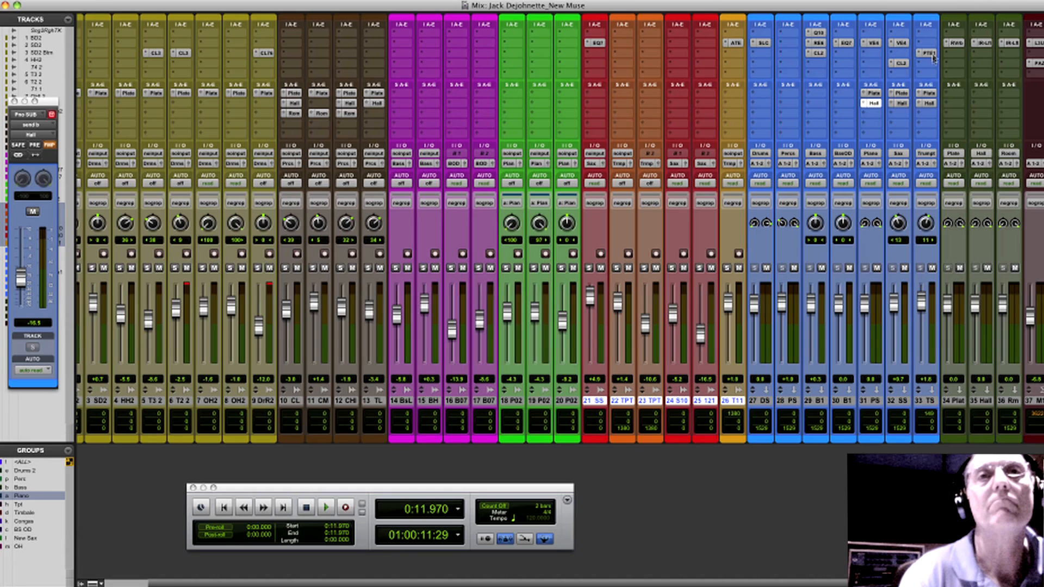
left_click(900, 43)
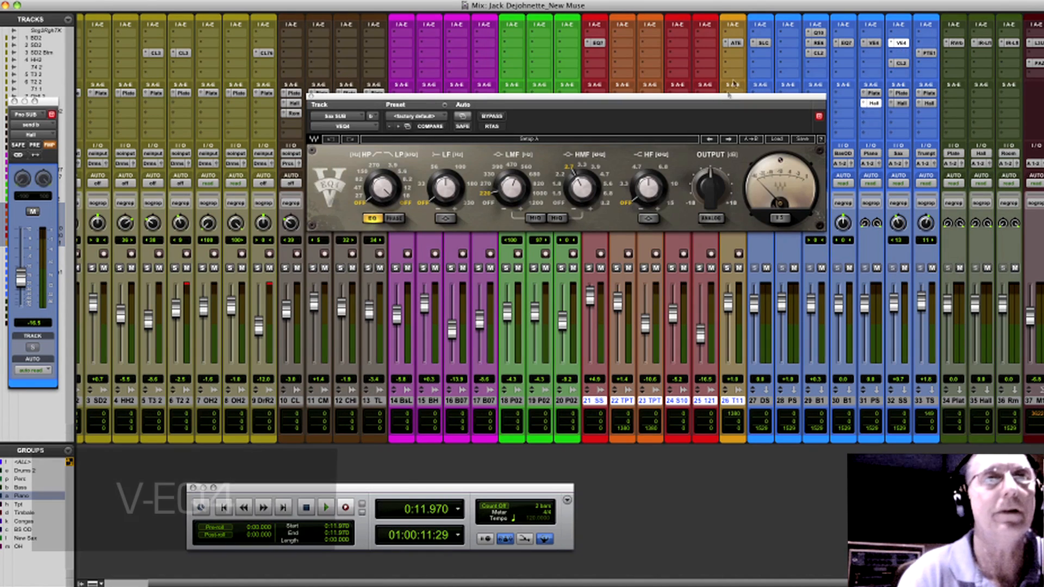
left_click_drag(720, 97, 540, 49)
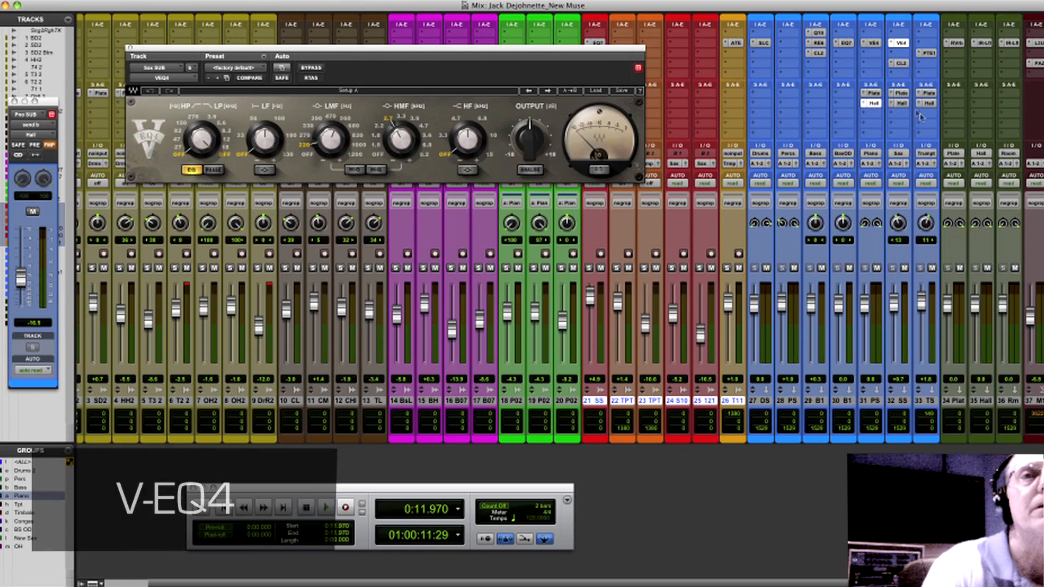
Step: Review the Plate and Hall send levels on Sax SUB and Tpt SUB
left_click(901, 94)
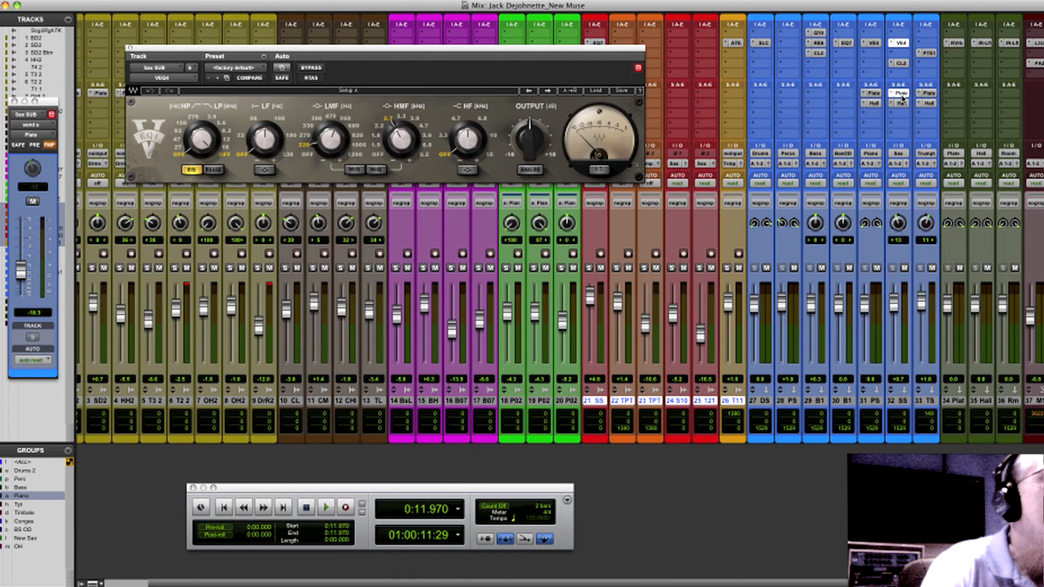
left_click(901, 104)
left_click(928, 94)
left_click(929, 104)
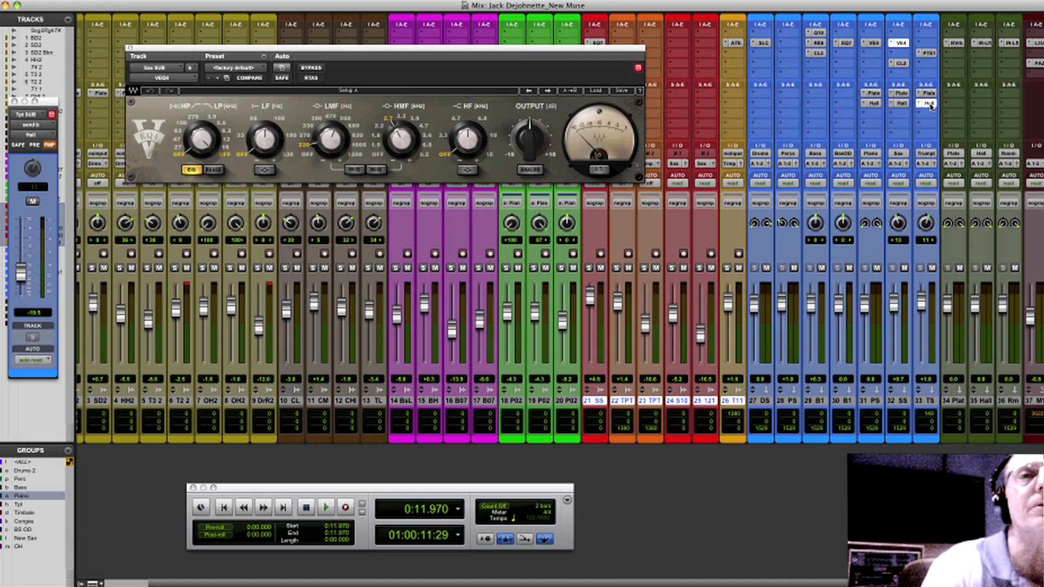
Step: Review the CLA-2A compressor on Sax SUB and the PuigTec EQP1A equalizer on Tpt SUB, then close the plug-in window
left_click(903, 64)
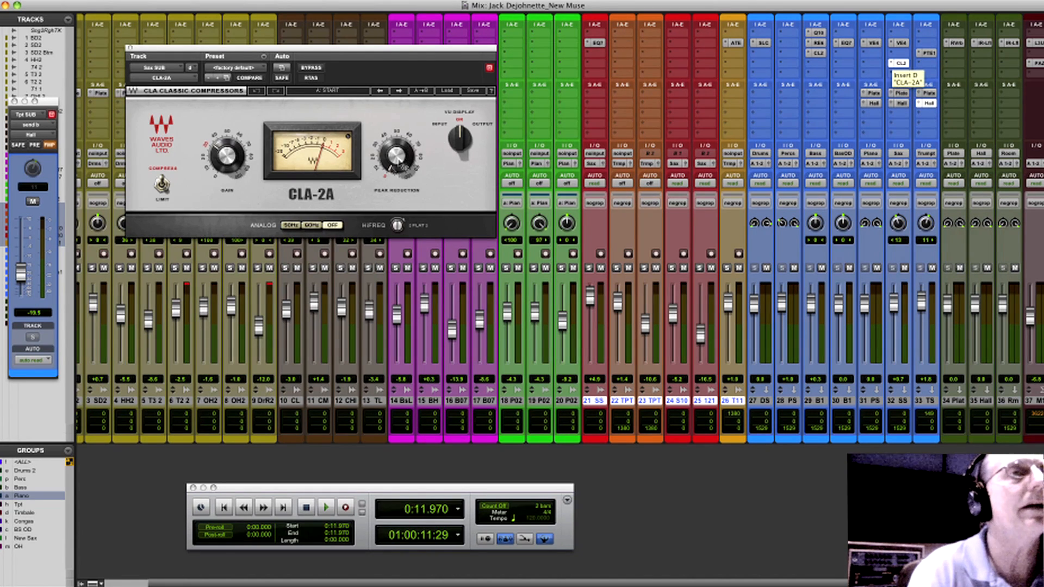
left_click(929, 53)
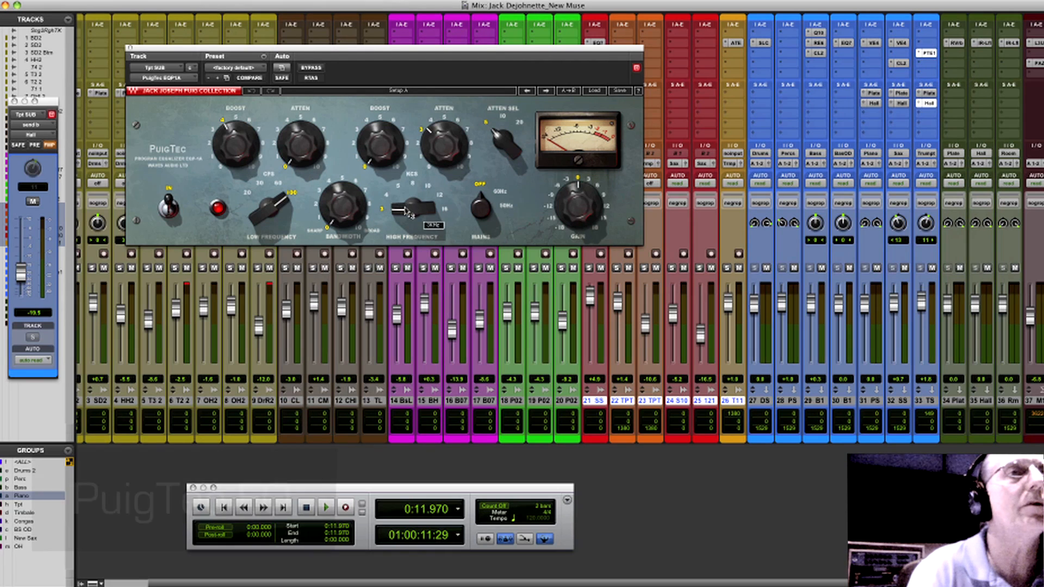
mouse_move(498, 134)
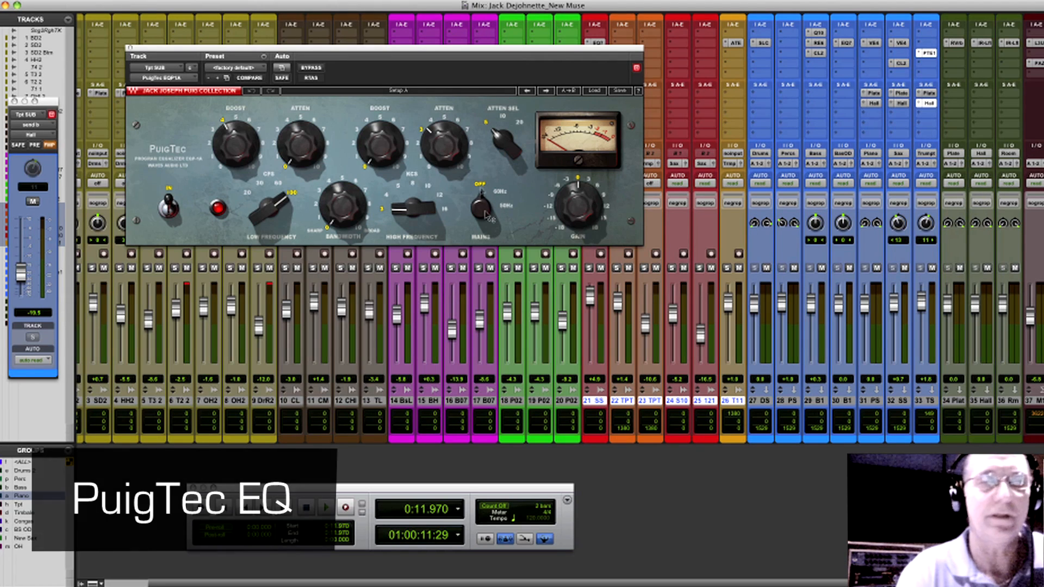
left_click(129, 48)
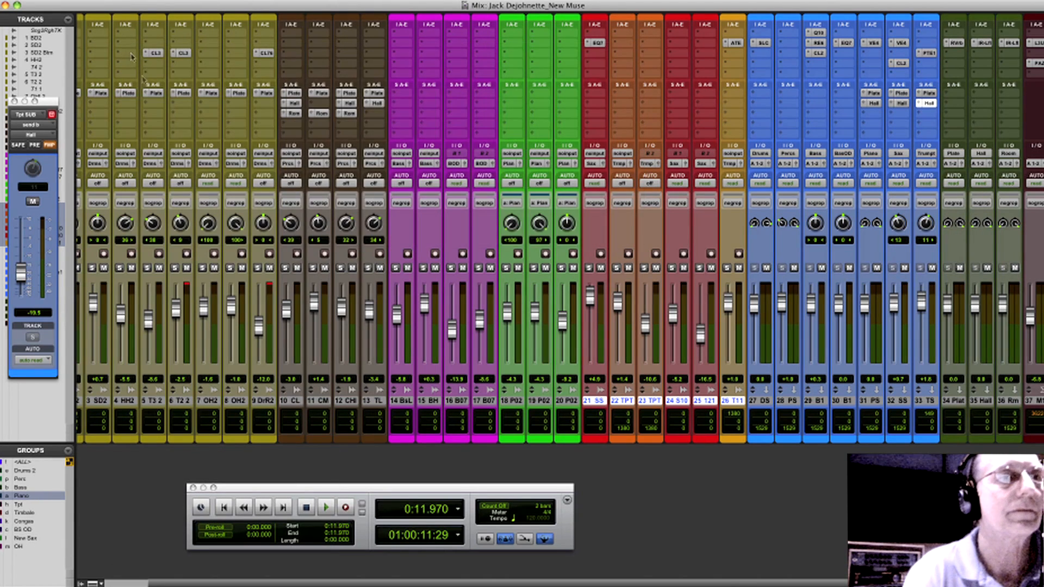
Step: Play the session from the start, then restart playback from about 0:10 and bring the mixer back into view
key("Return")
key("space")
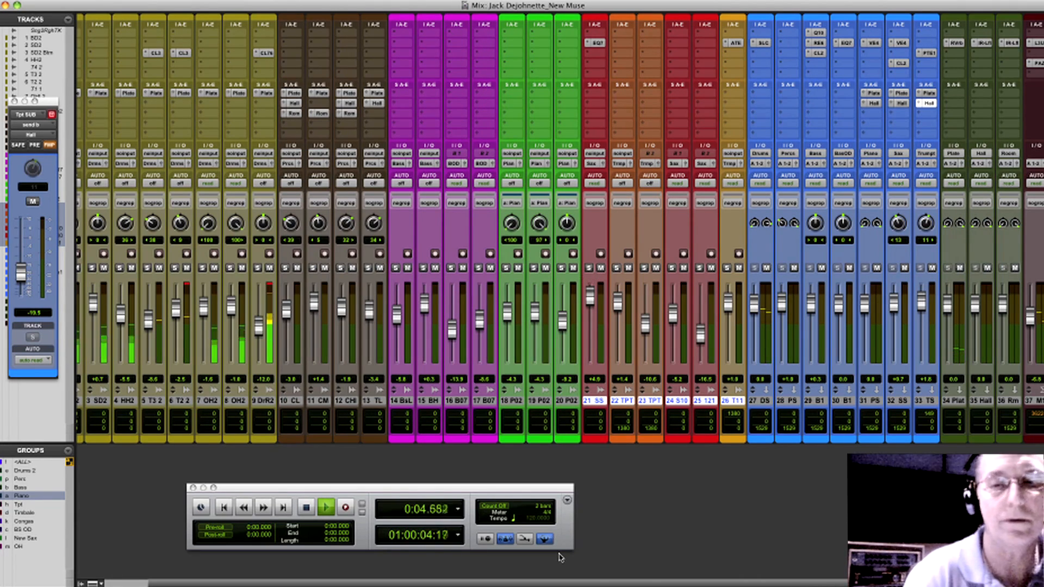
key("super+equal")
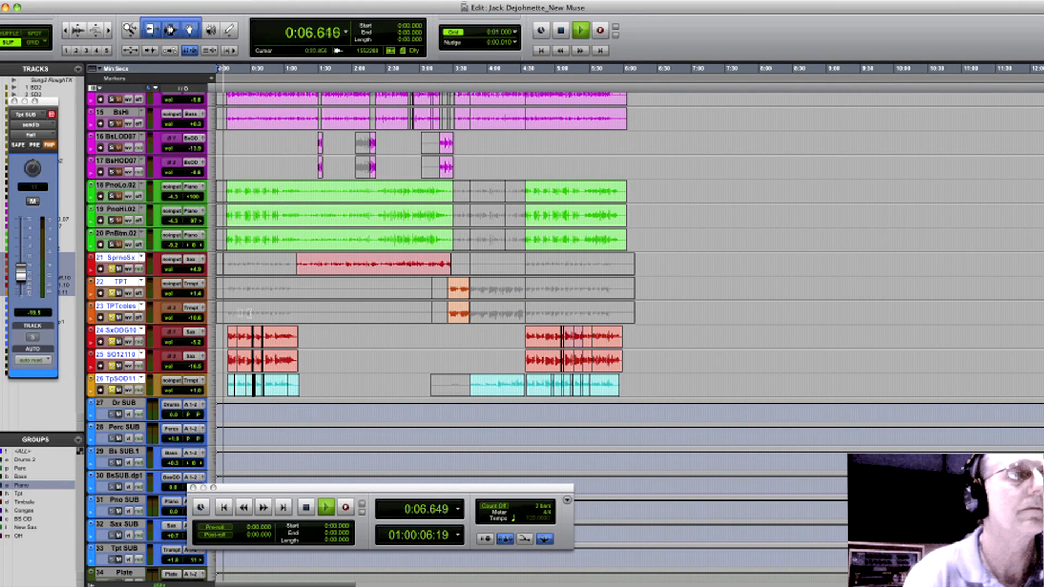
key("space")
key("space")
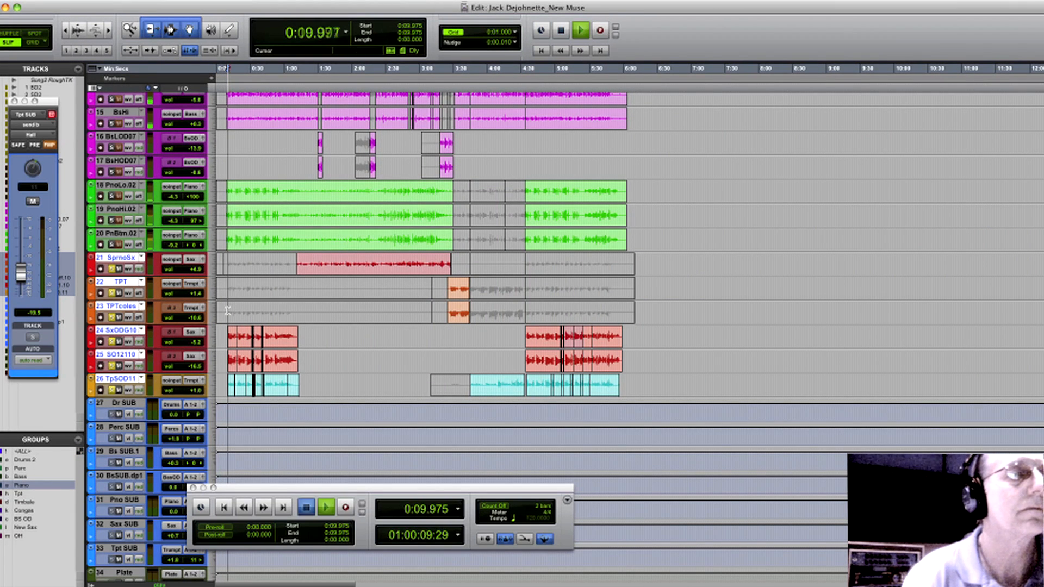
key("super+equal")
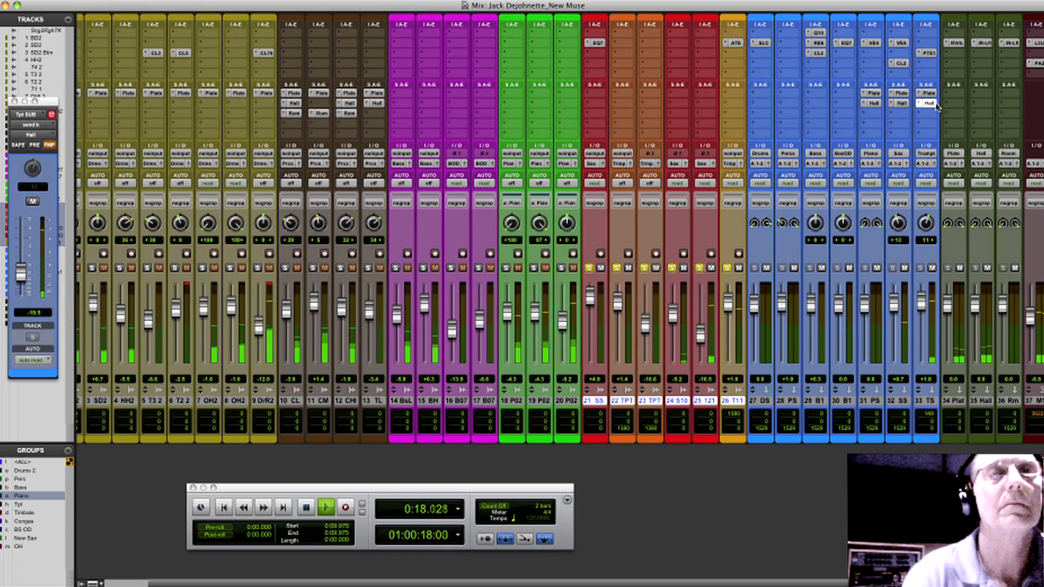
Step: Bypass the V-EQ4 and CLA-2A on Sax SUB and the PuigTec on Tpt SUB, and mute both submixes' Plate and Hall sends
left_click(906, 45, "super")
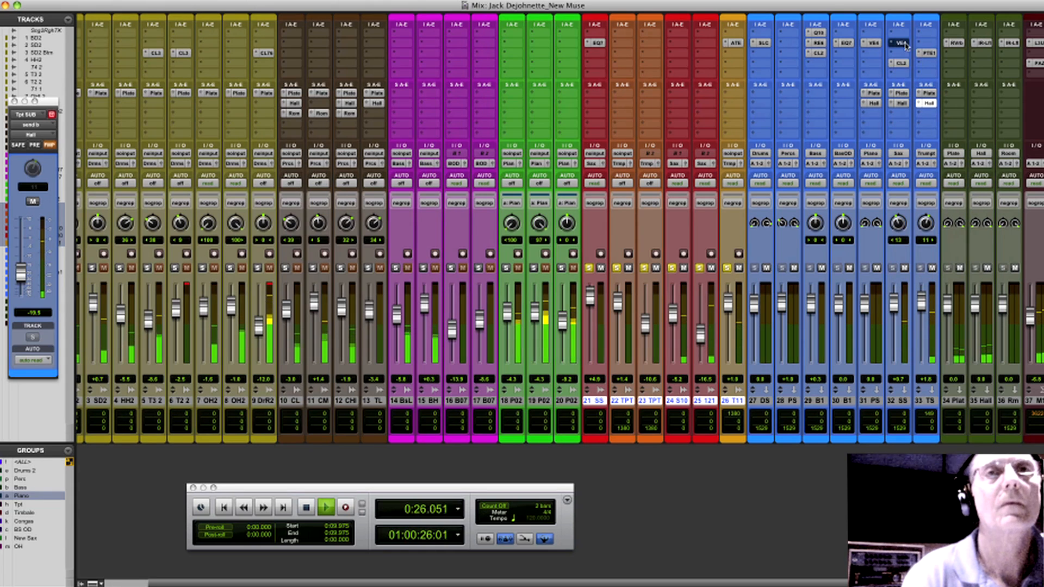
left_click(902, 65, "super")
left_click(929, 54, "super")
left_click(929, 94, "super")
left_click(929, 104, "super")
left_click(903, 104, "super")
left_click(902, 94, "super")
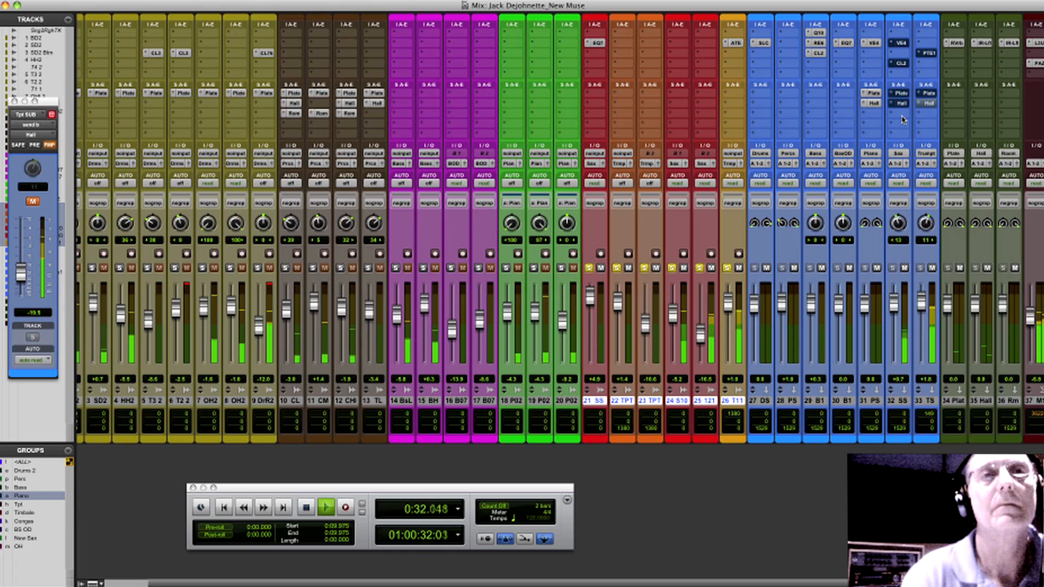
Step: Re-enable the Sax SUB and Tpt SUB inserts one by one during playback and unmute their Plate and Hall sends
left_click(901, 43, "super")
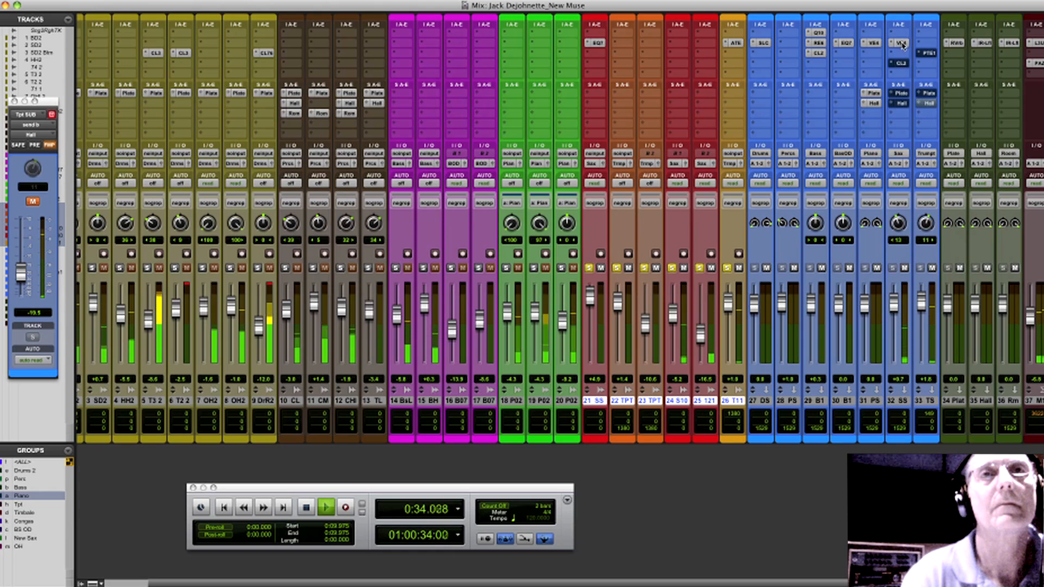
left_click(901, 63, "super")
left_click(926, 53, "super")
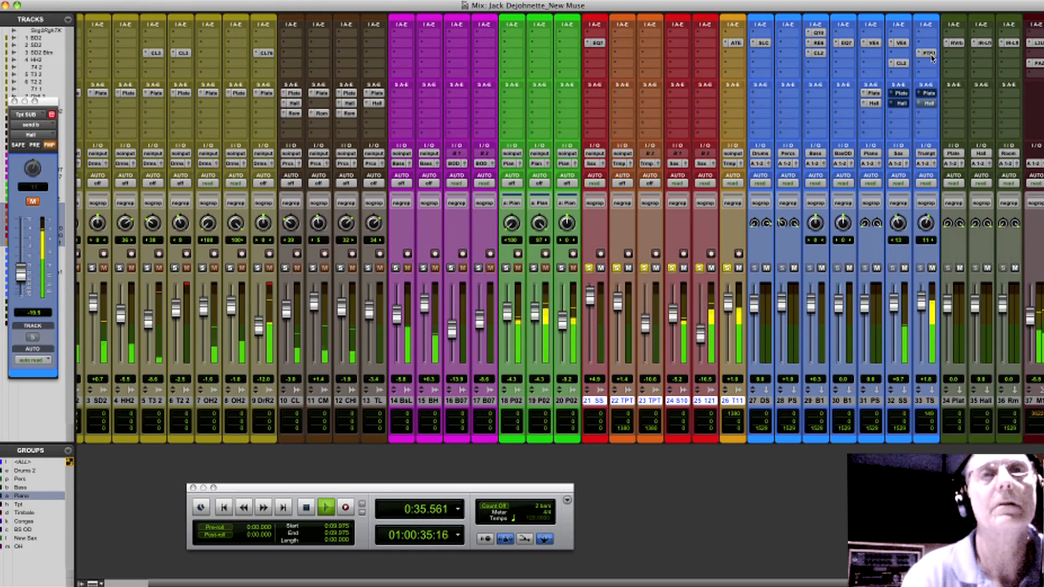
left_click(931, 95, "super")
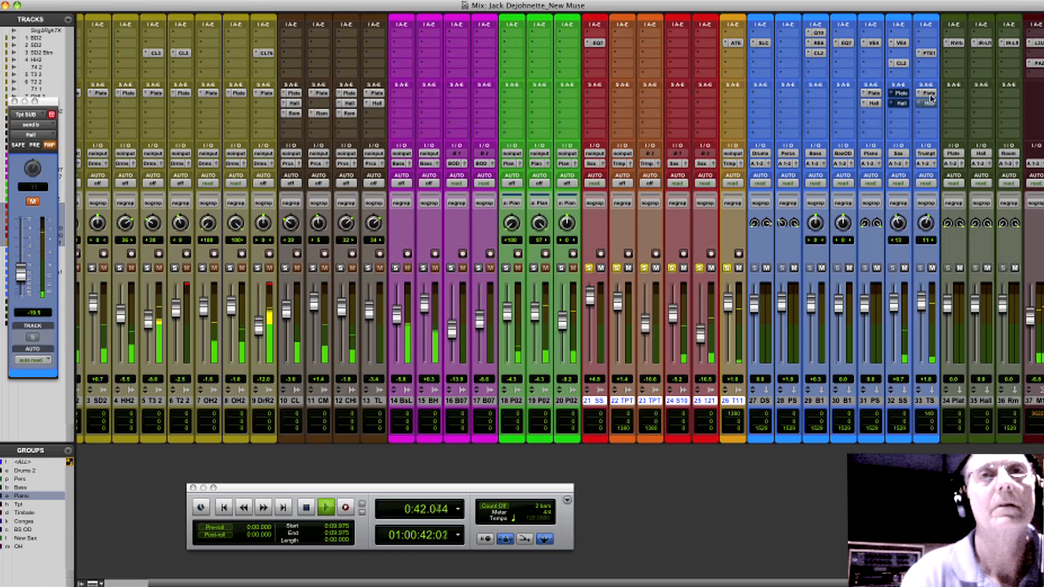
left_click(901, 94, "super")
left_click(927, 94, "super")
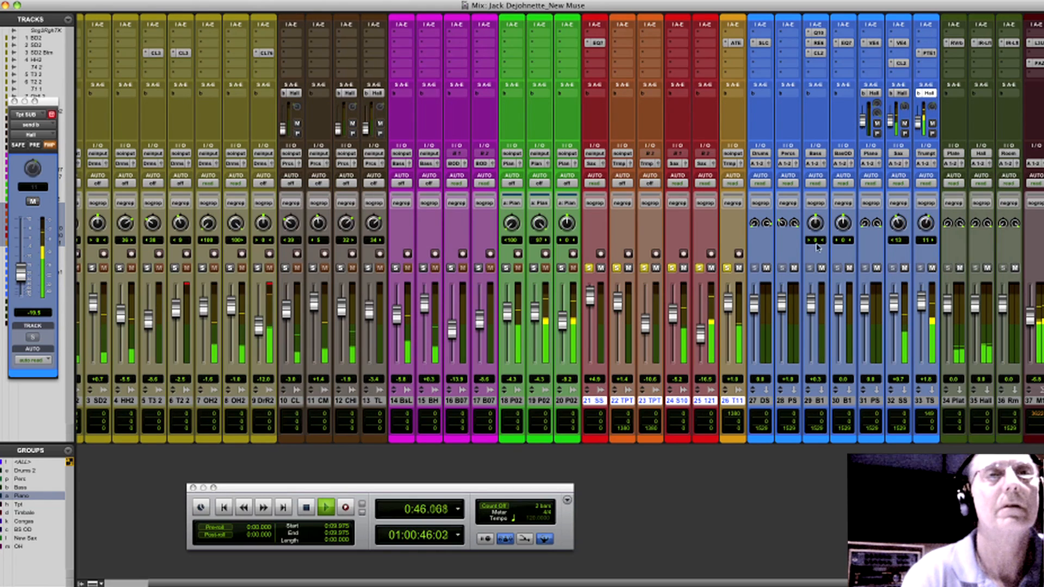
Step: Unsolo the sax and trumpet tracks to hear the full mix, and close the Tpt SUB Hall send window
left_click(735, 266)
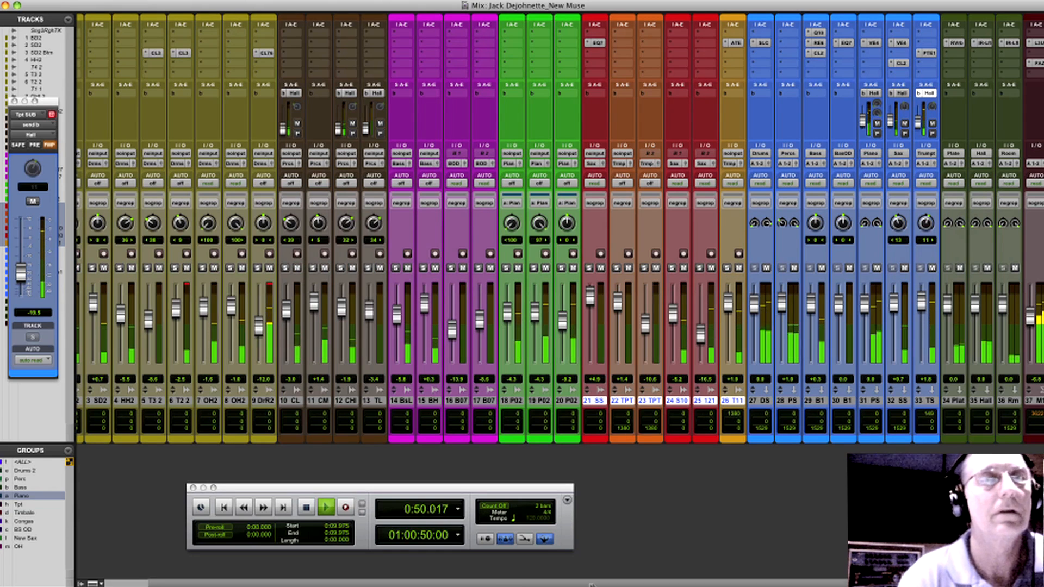
key("super+equal")
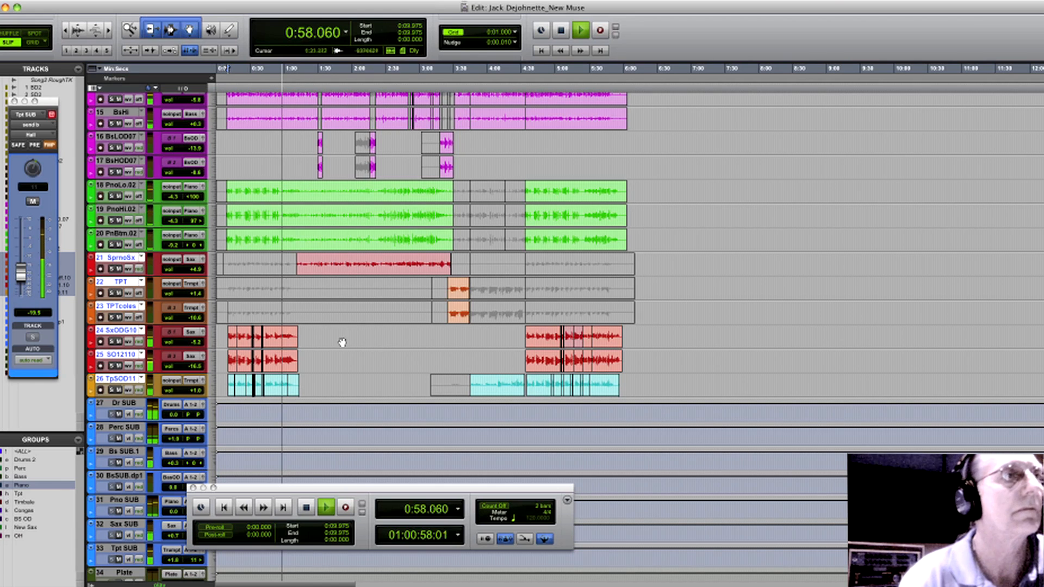
left_click(14, 101)
key("super+equal")
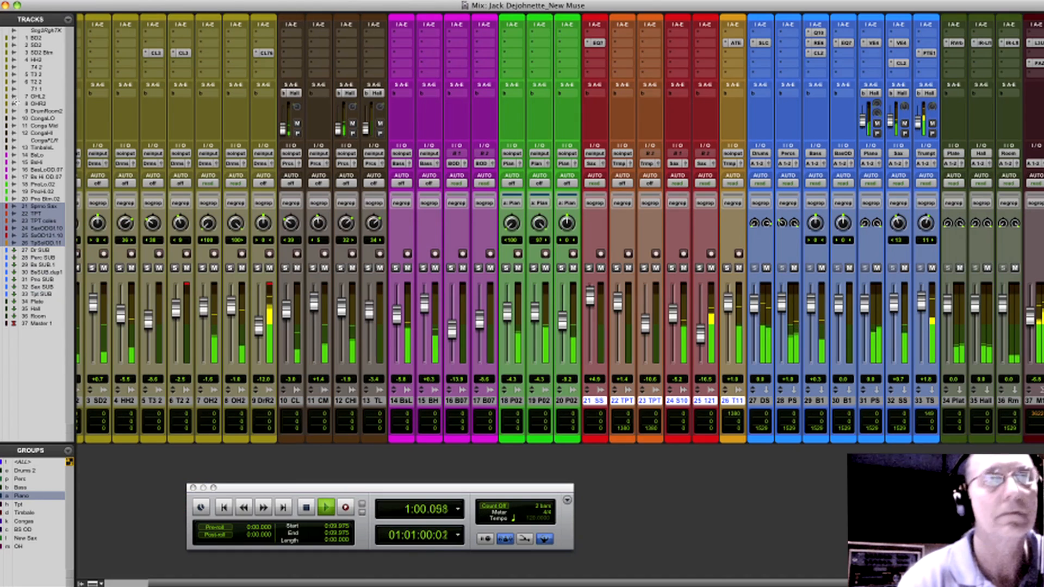
Step: Switch the mixer's sends display to all send assignments, then back to the Hall send controls
left_click(371, 94)
left_click(384, 67)
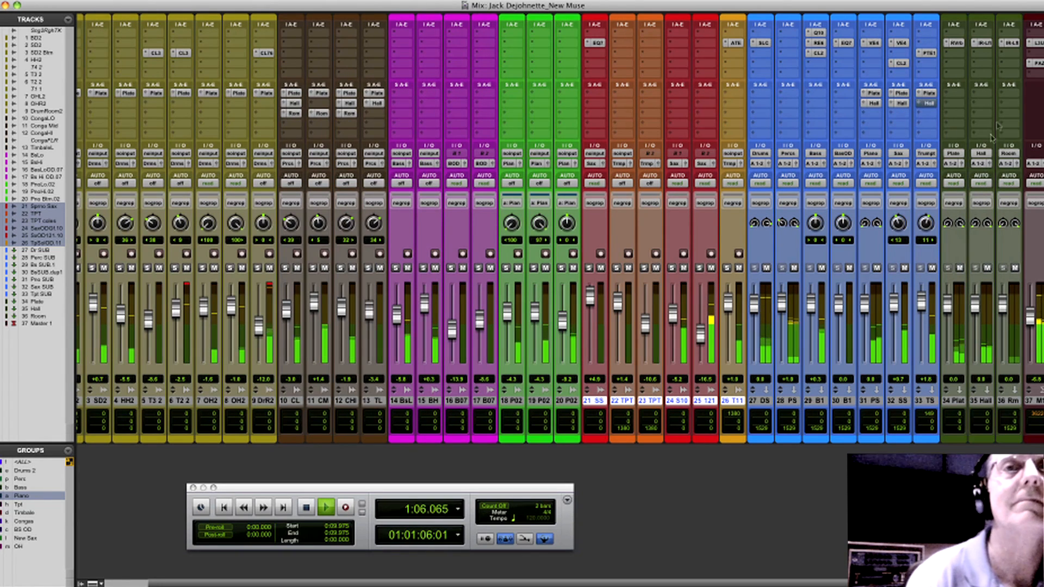
left_click(921, 106, "super")
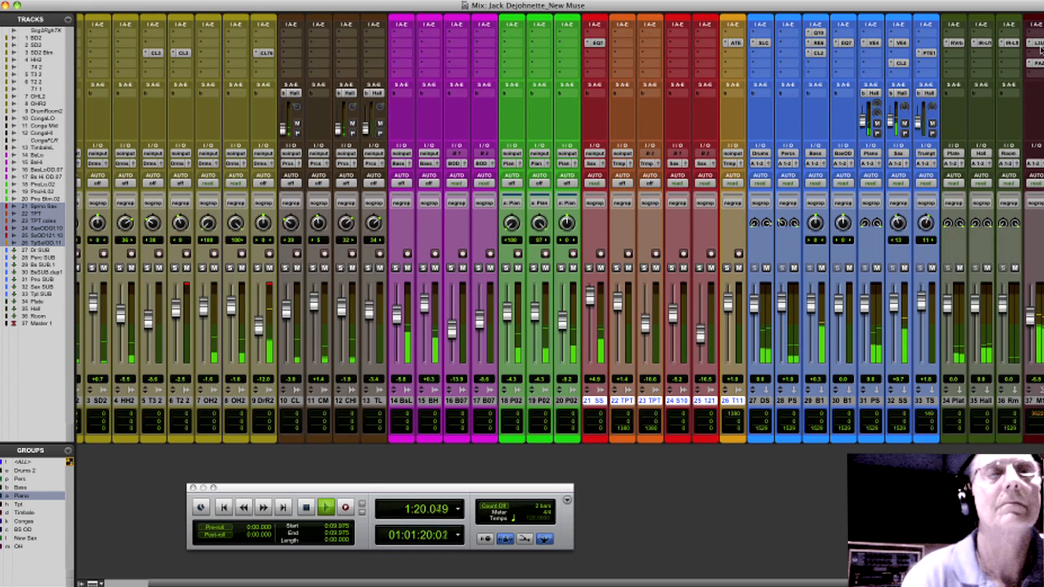
Step: Place the playback position at about 3:12 on the TPT track, and move the Transport window clear of the submix tracks
key("super+equal")
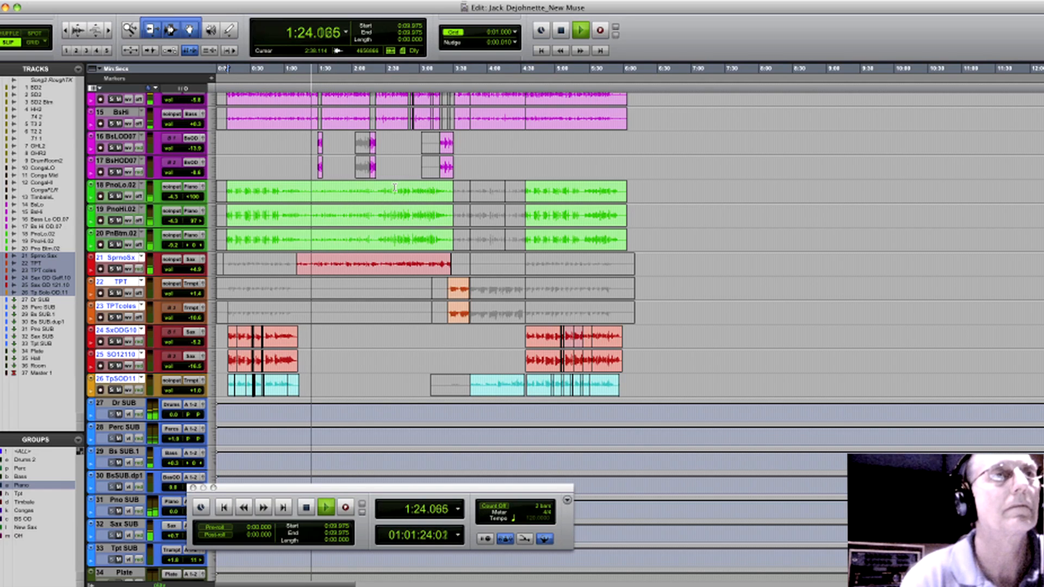
left_click(441, 294)
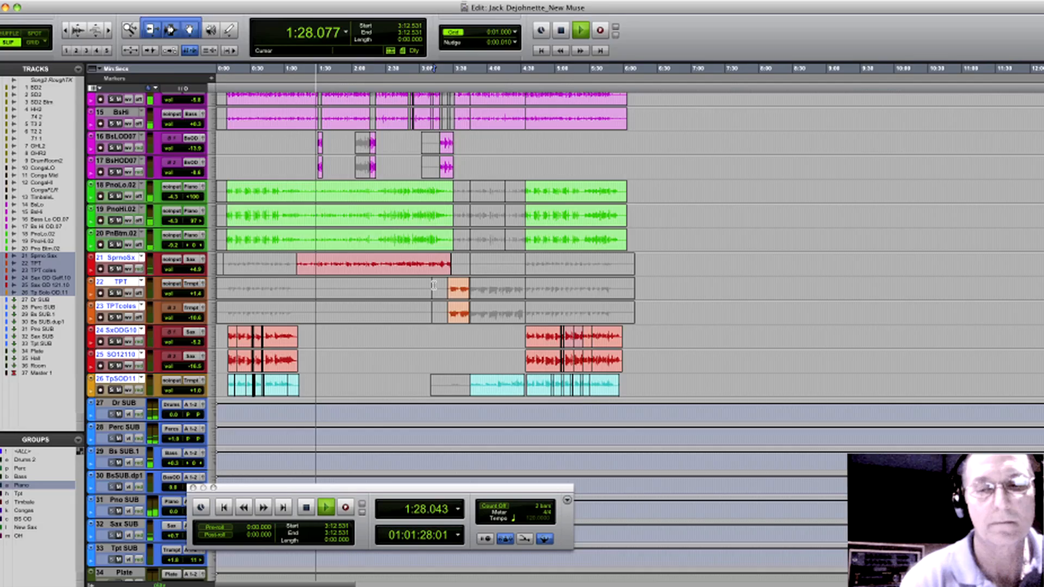
key("super+equal")
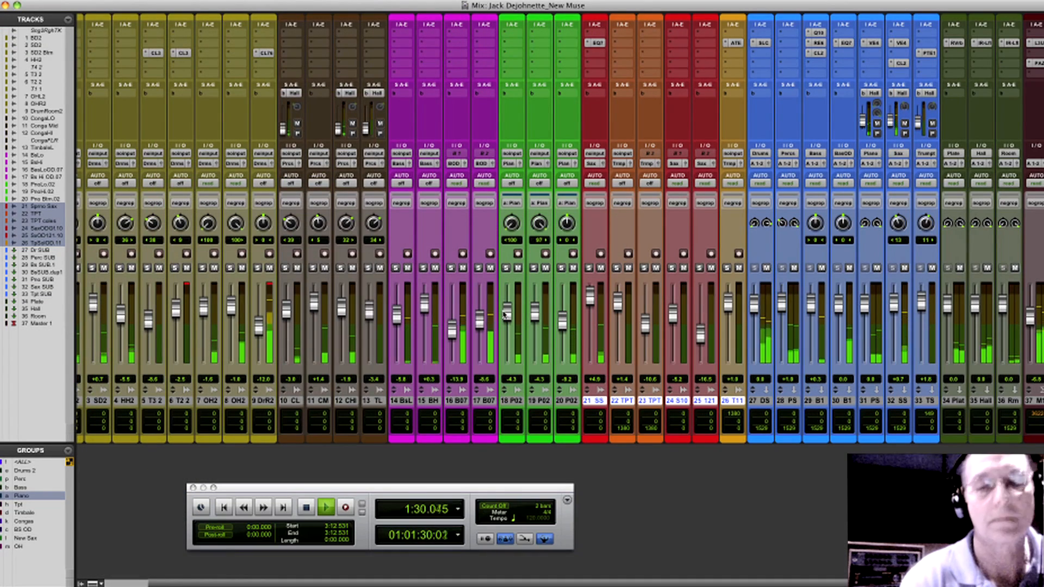
key("super+equal")
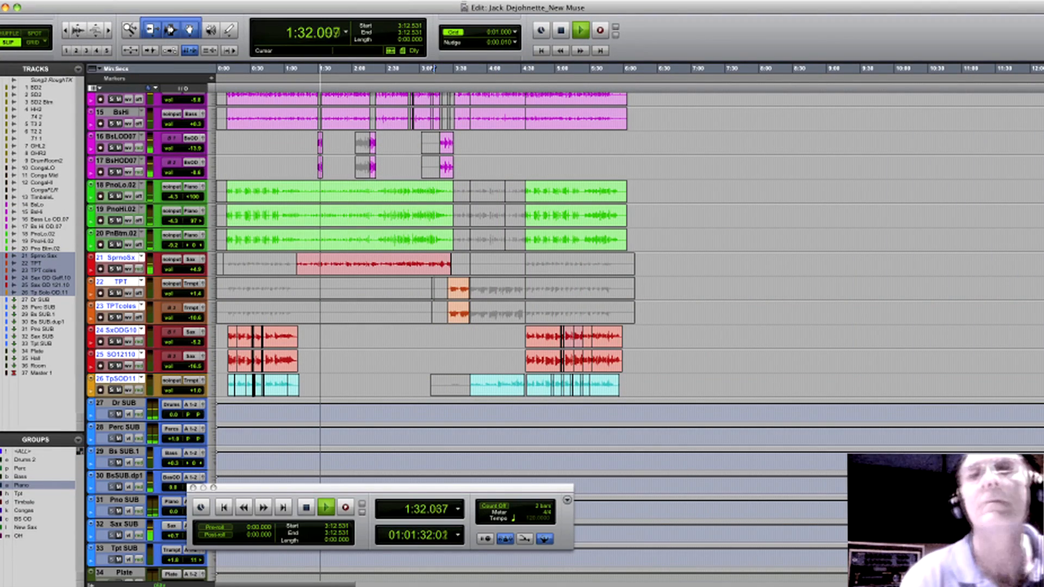
scroll(544, 326, "down", 3)
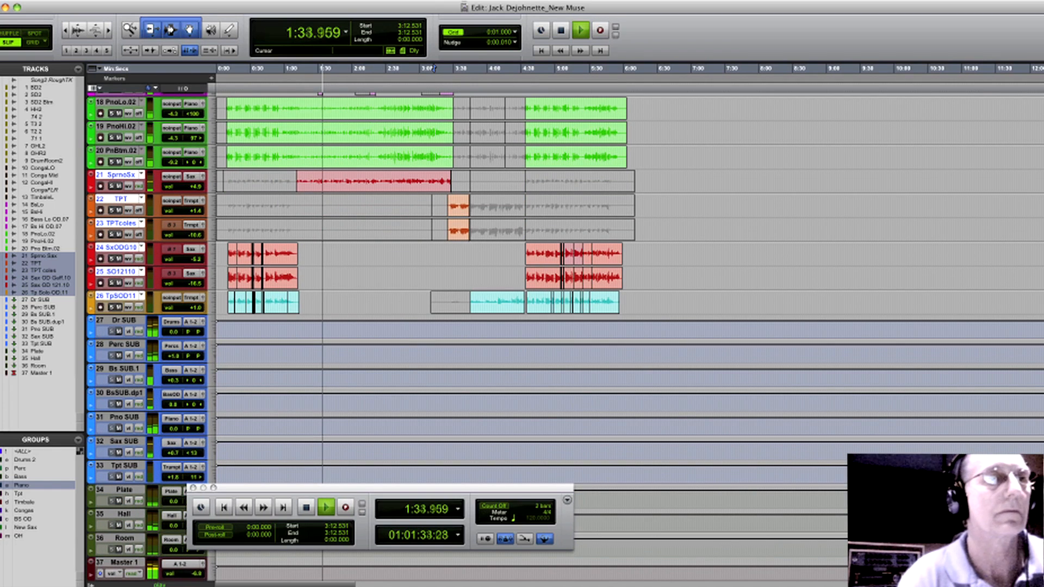
left_click_drag(443, 491, 446, 555)
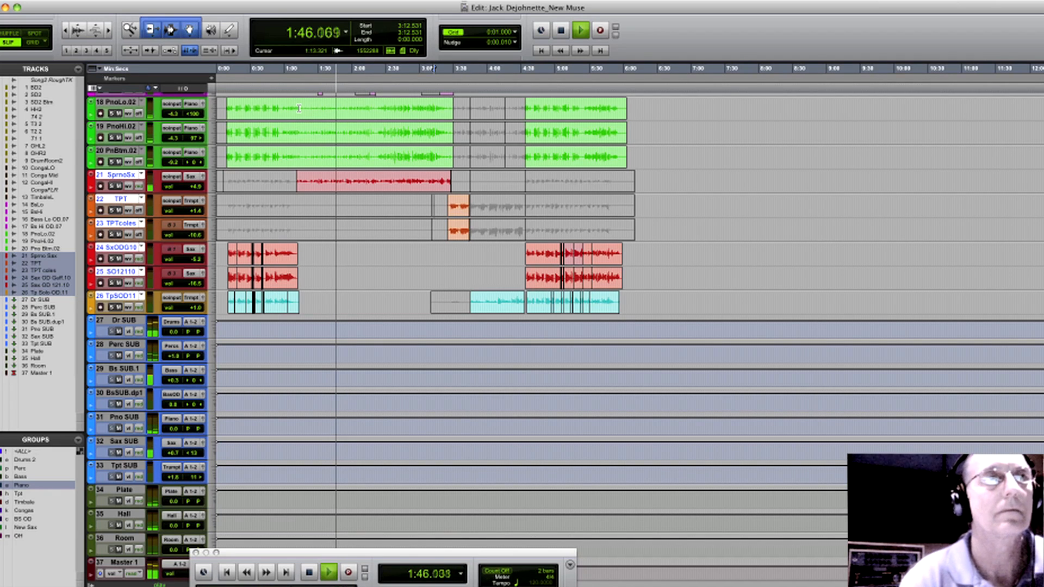
key("space")
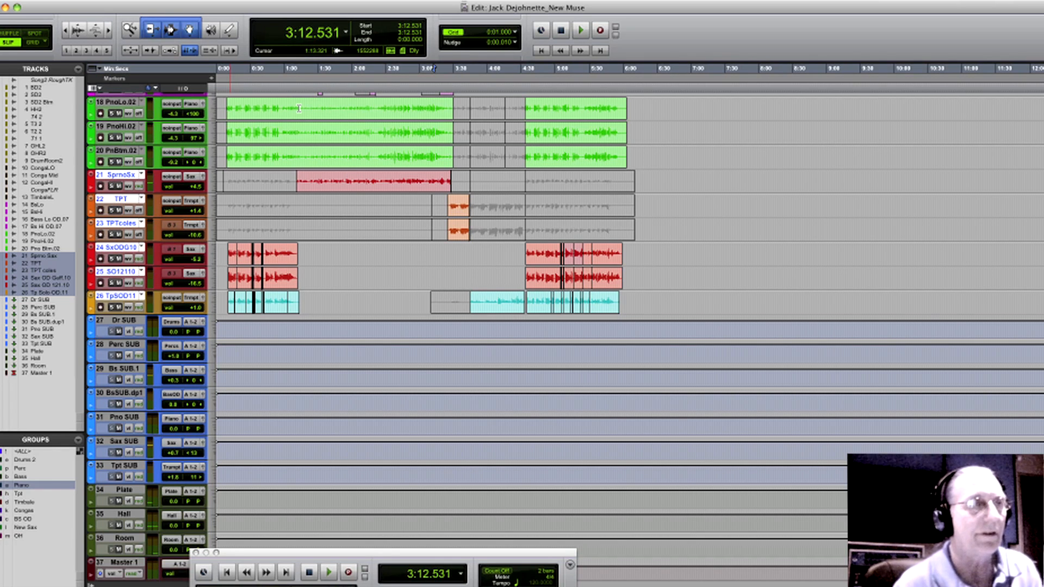
Step: Raise the Pno SUB volume automation to +1.3 dB over the section from about 1:13 to 2:20
left_click_drag(300, 108, 377, 126)
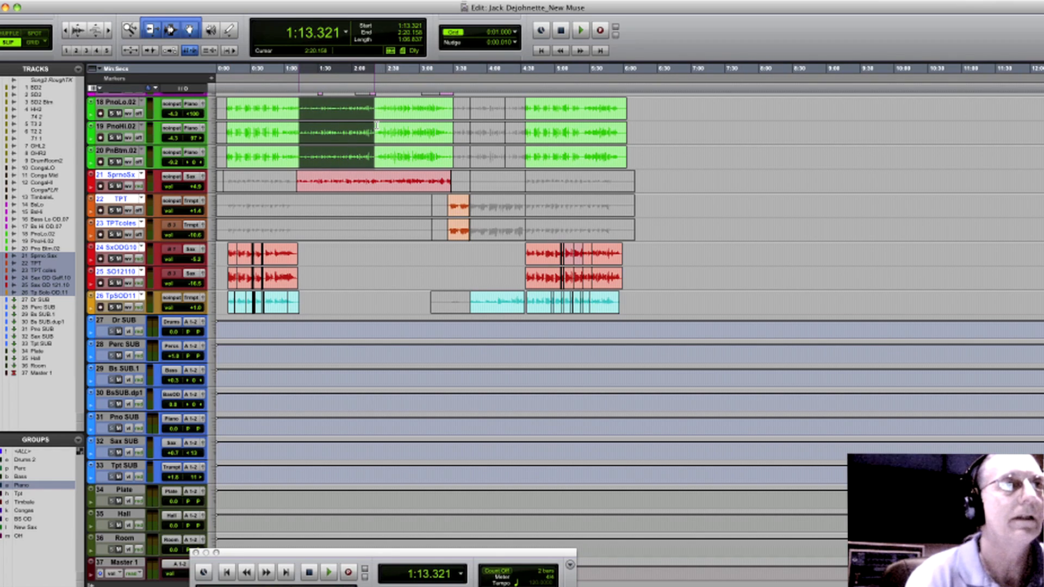
left_click(330, 429, "shift")
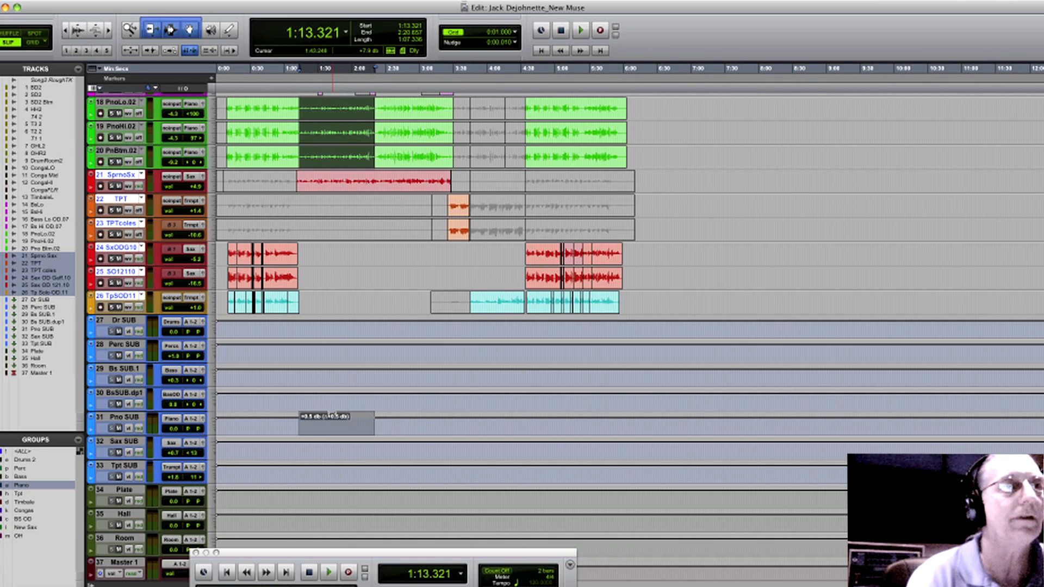
left_click_drag(330, 410, 330, 412)
Step: Audition the raised piano section from about 1:30, then play from about 2:47
left_click(319, 419)
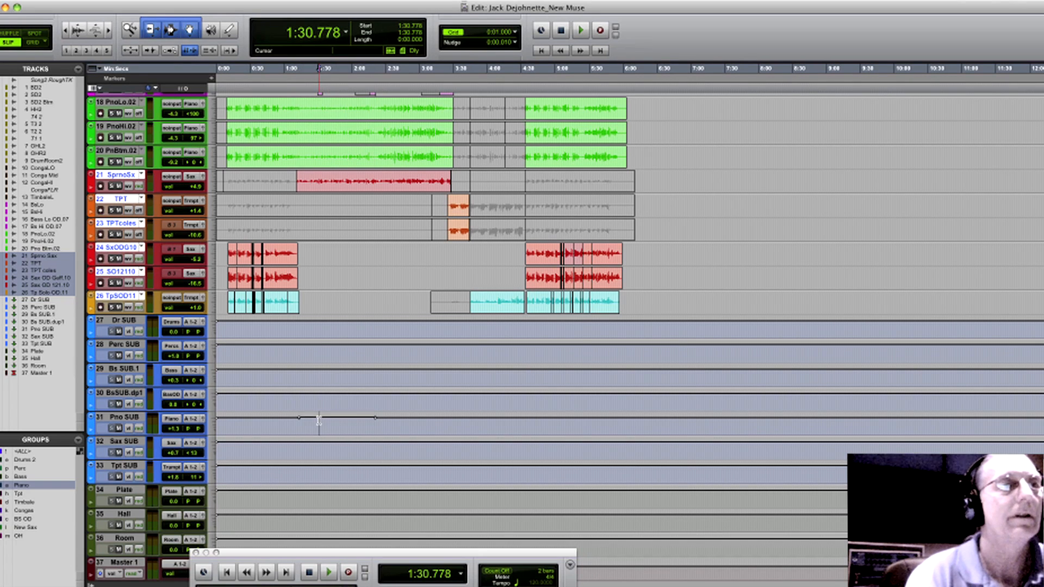
key("space")
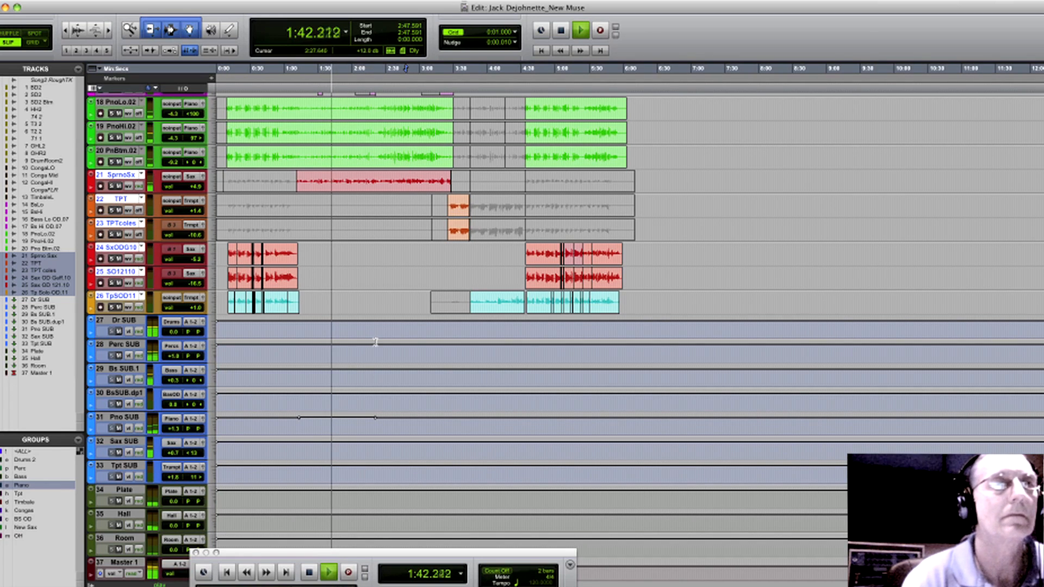
key("space")
key("space")
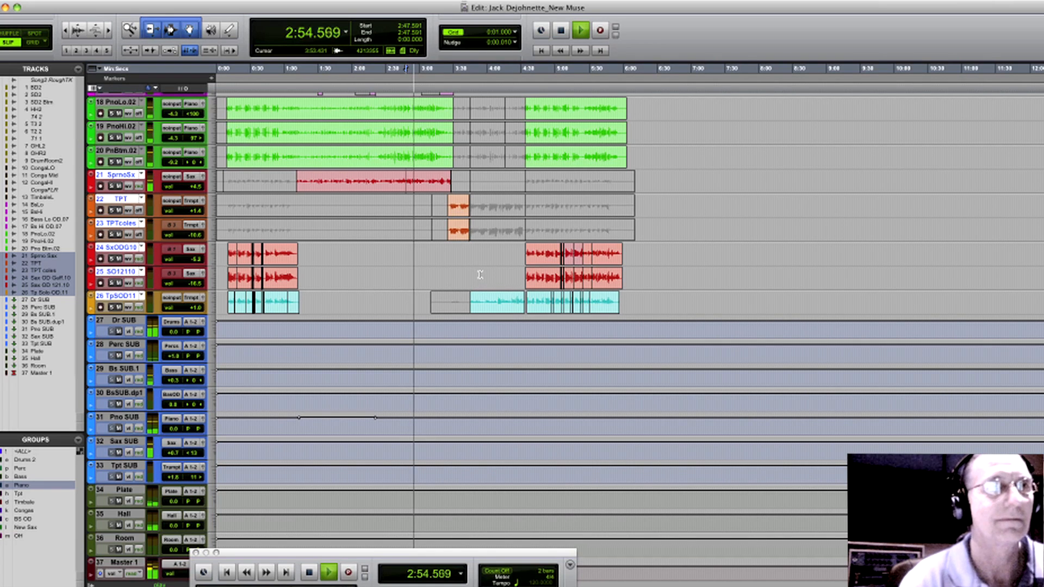
Step: Place the playback position at about 3:24 near the trumpet solo, and bring the Transport window fully into view
left_click(461, 251)
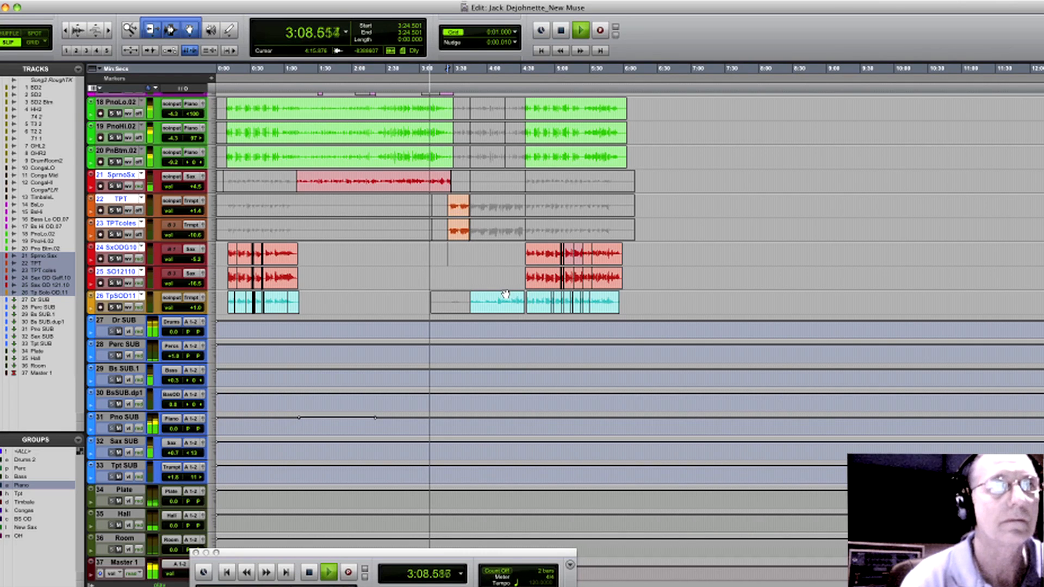
key("super+equal")
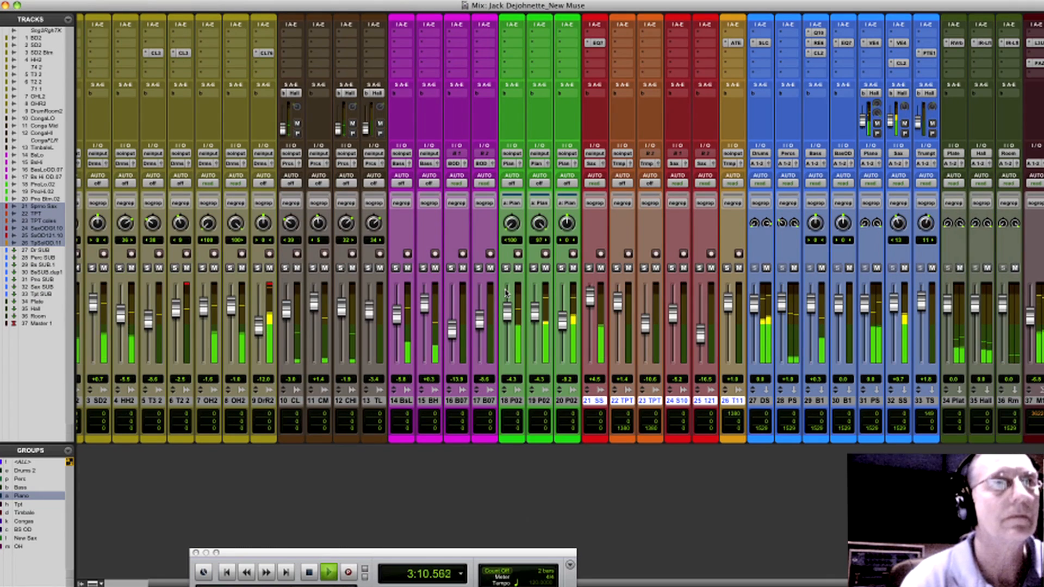
left_click_drag(392, 552, 398, 477)
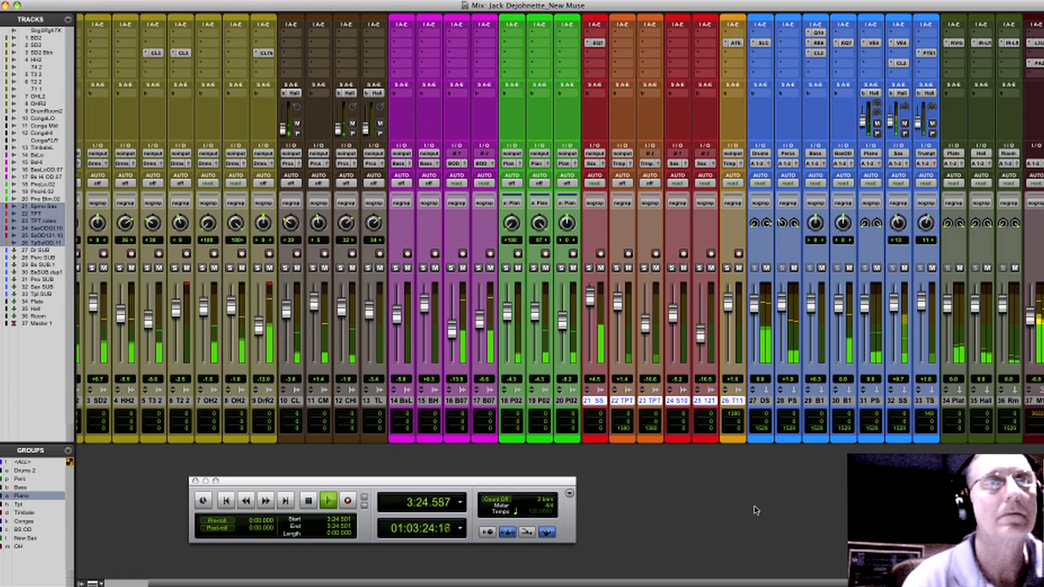
key("super+equal")
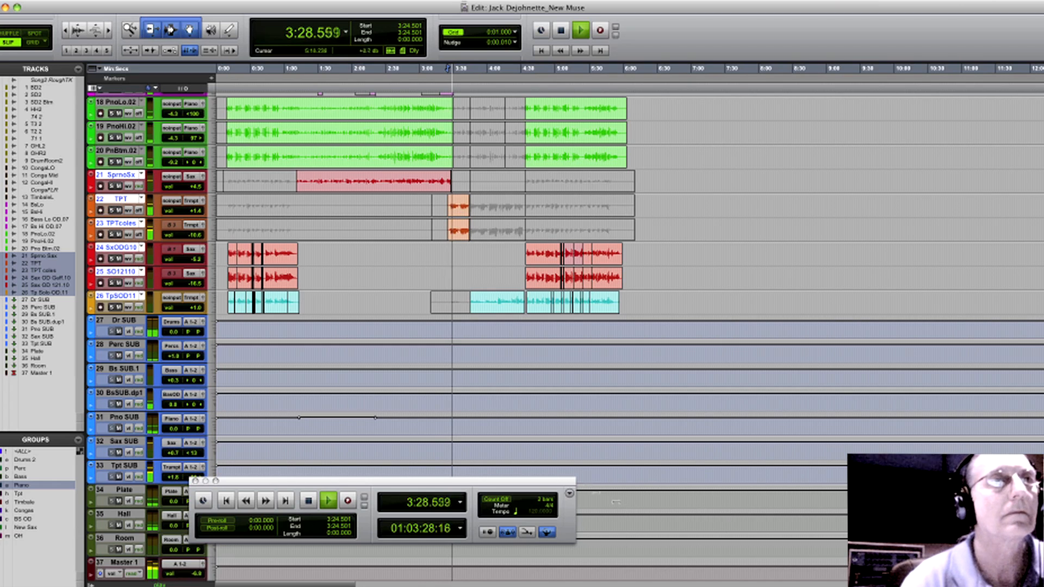
Step: Examine the PuigTec EQP1A settings on the Tpt SUB track in the mixer while the trumpet solo plays, and close the plug-in
key("super+equal")
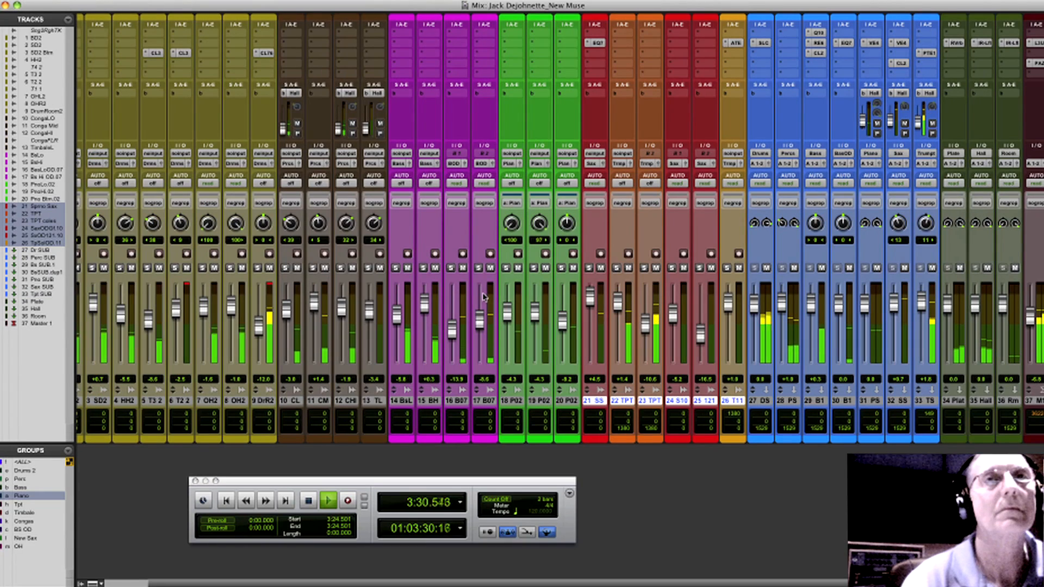
left_click(927, 53)
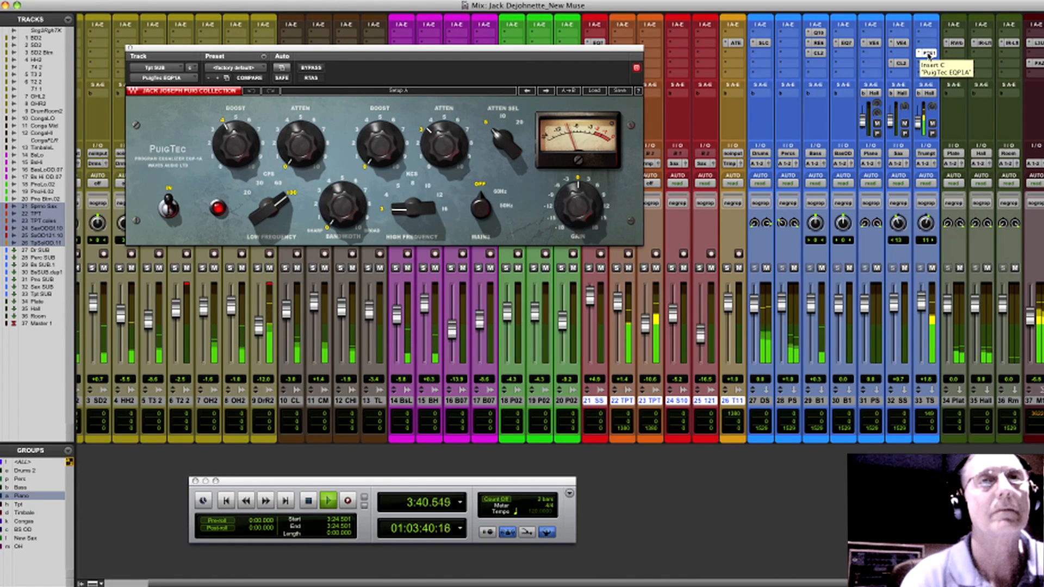
left_click(928, 54)
Step: Follow the trumpet solo in both the timeline and the mixer, stop playback, and return to the mixer
key("super+equal")
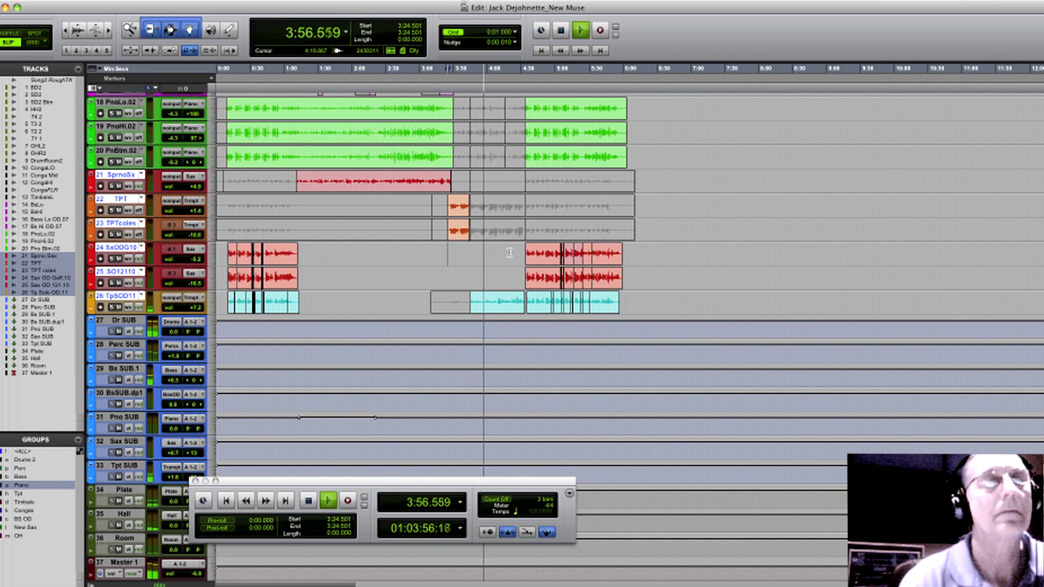
key("super+equal")
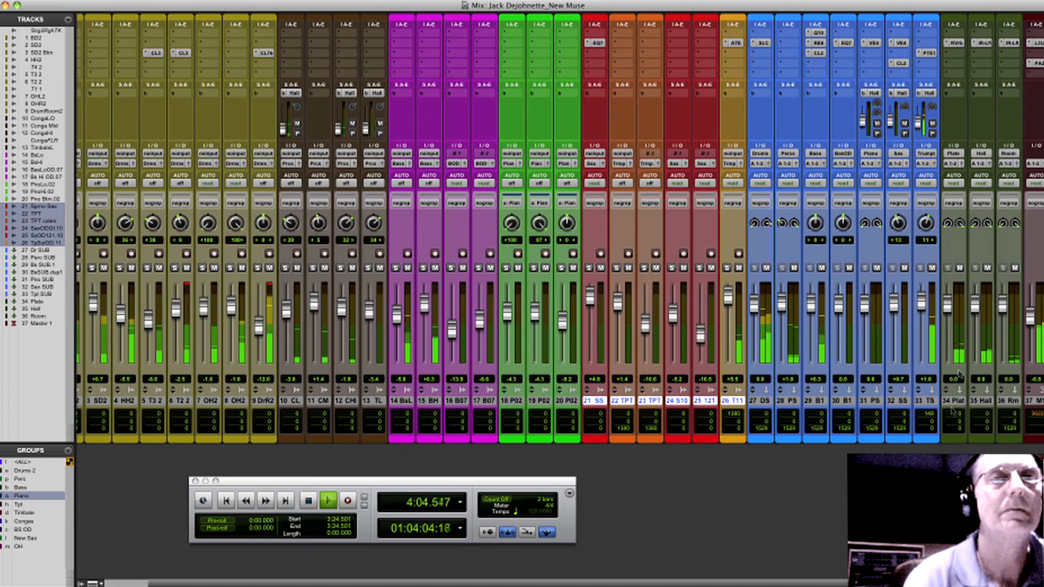
key("super+equal")
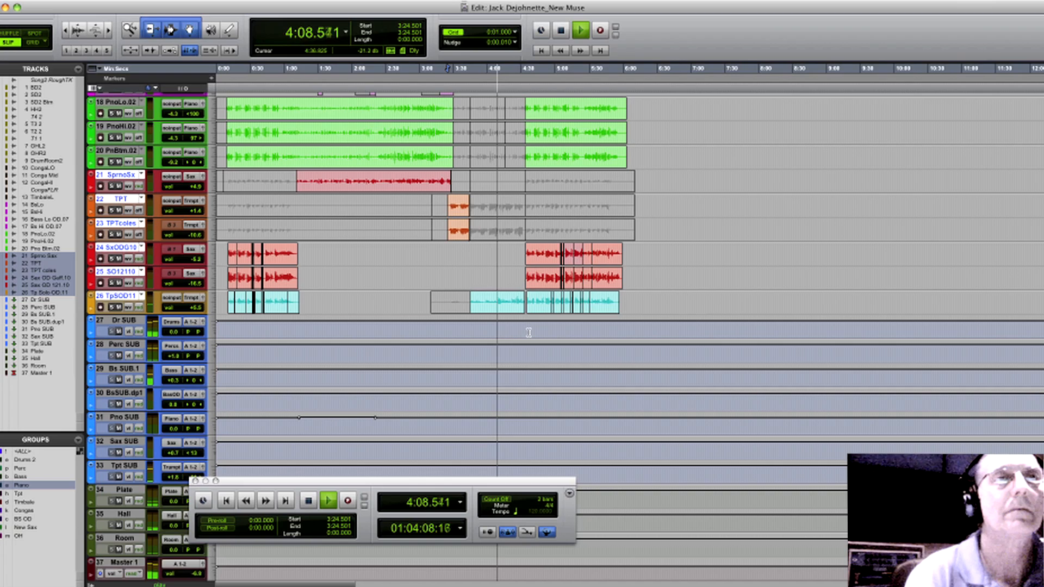
key("space")
key("super+equal")
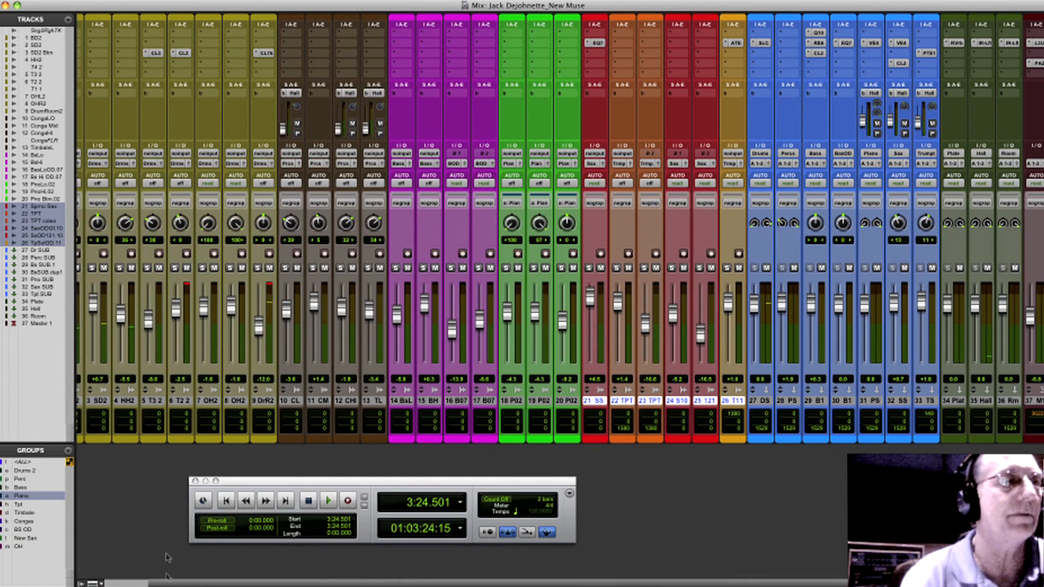
Step: Set the release of the L3 UltraMaximizer on the Master 1 track to 0.10
left_click_drag(167, 585, 71, 586)
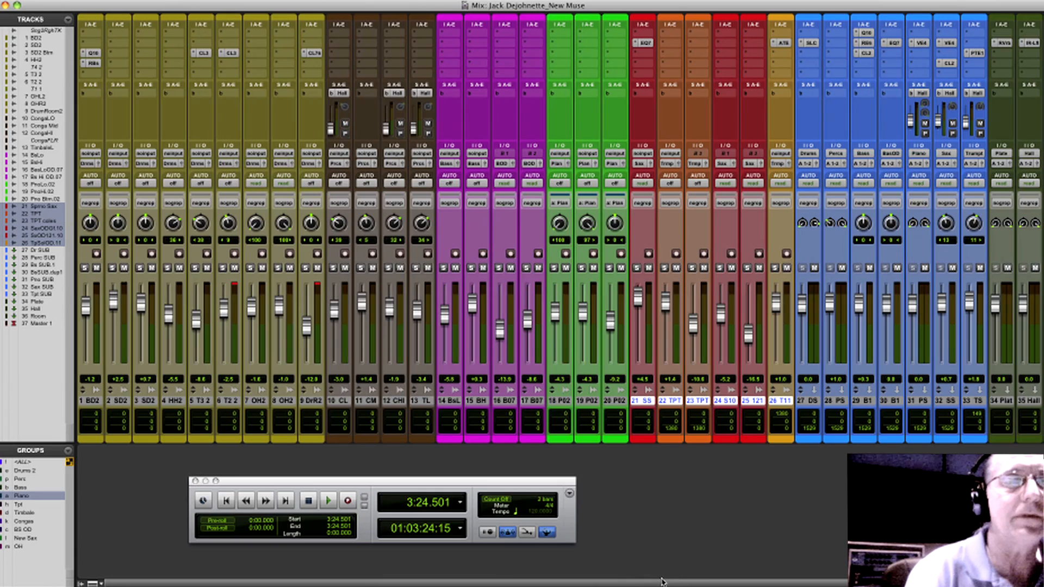
scroll(662, 582, "right", 2)
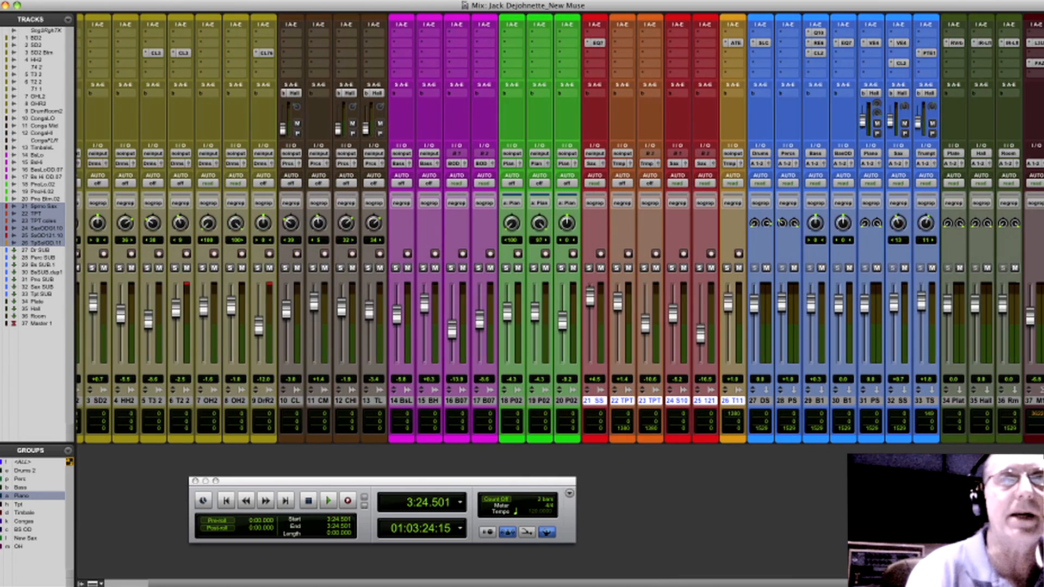
left_click(1036, 43)
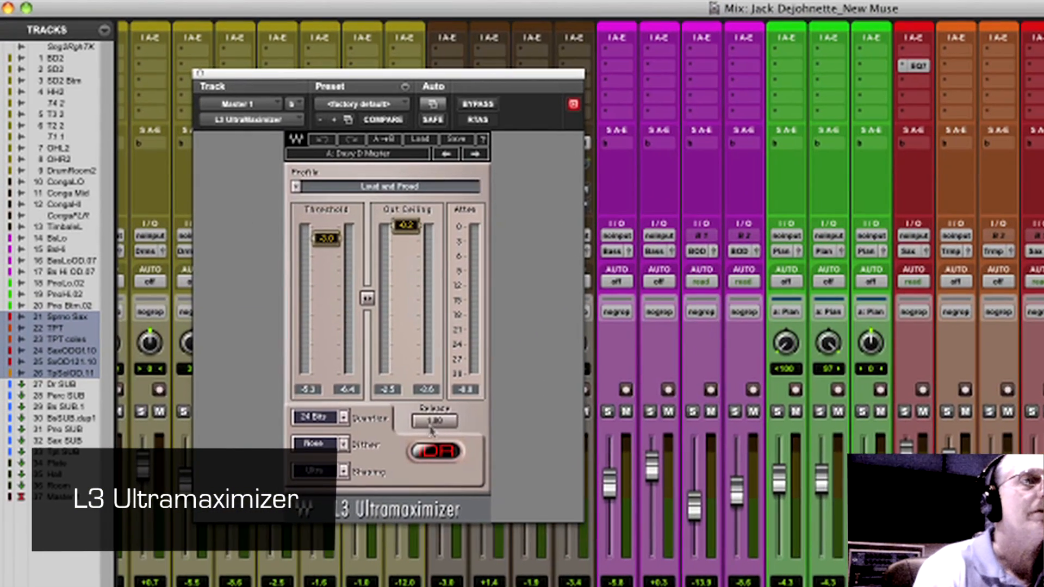
left_click_drag(344, 335, 344, 343)
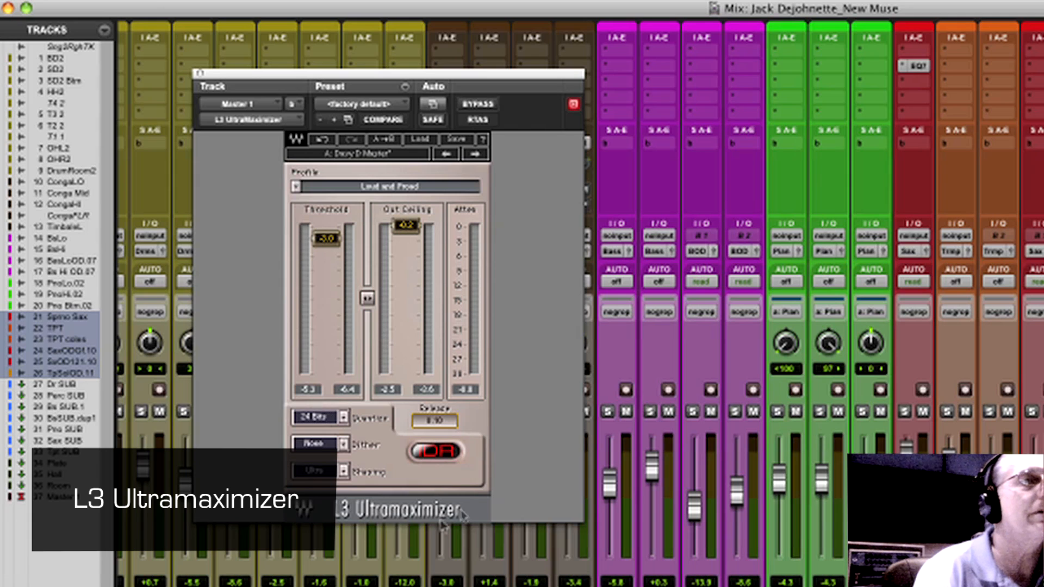
Step: Audition the mix from about 3:24 with the current limiter settings, close the L3 UltraMaximizer, and stop playback
key("space")
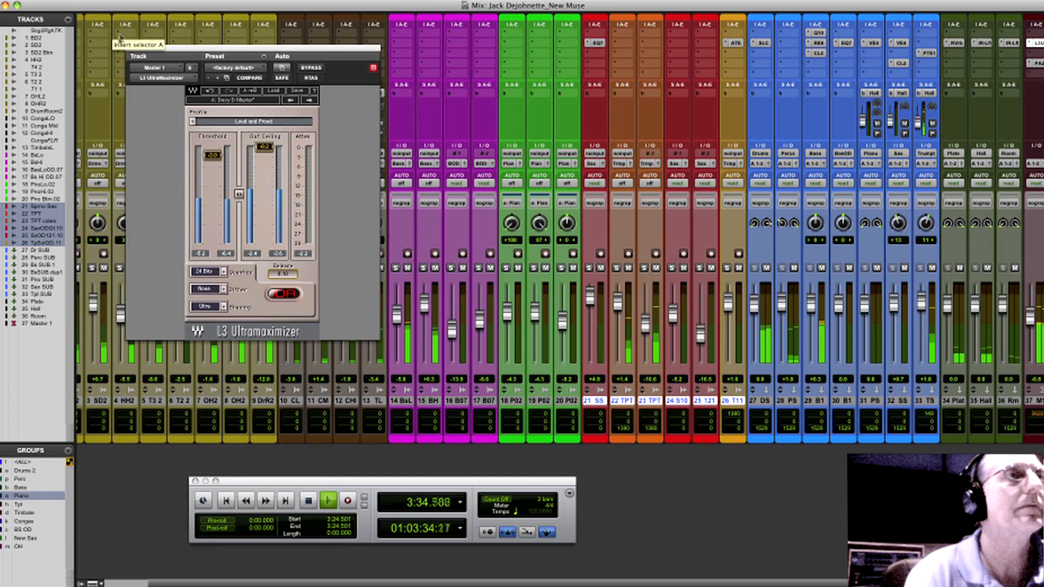
left_click(129, 48)
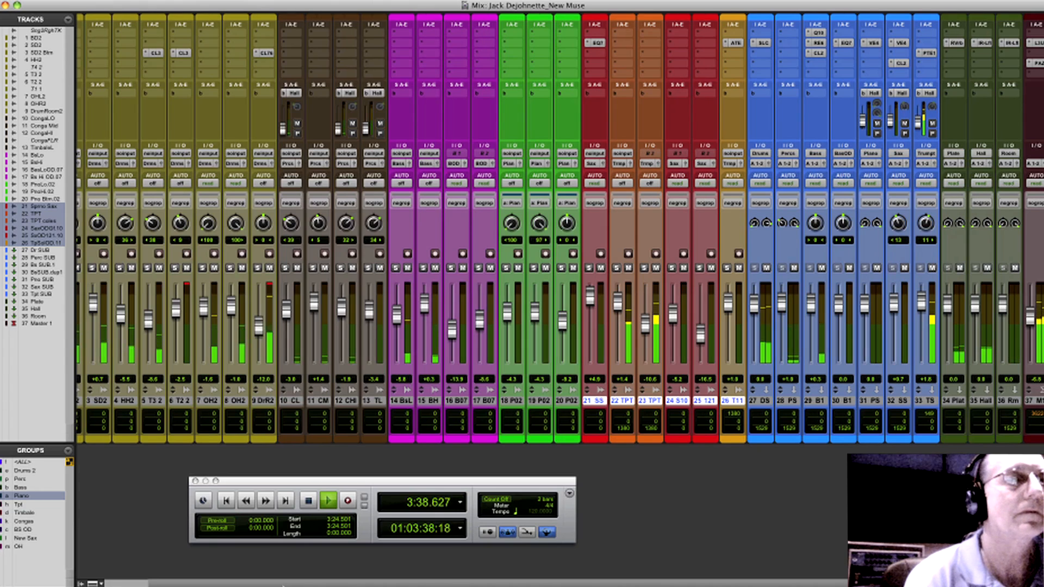
scroll(130, 158, "left", 2)
key("space")
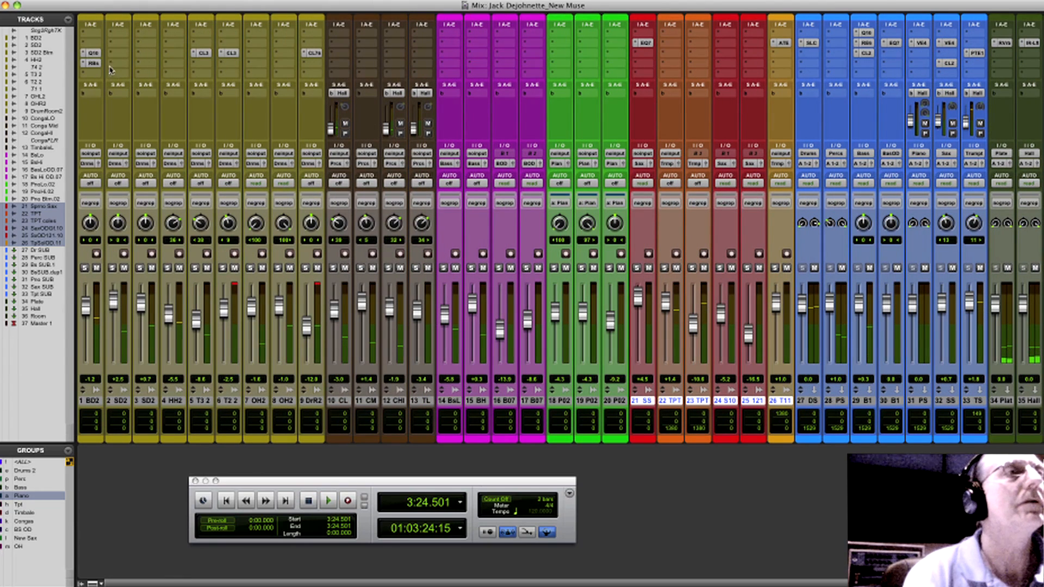
Step: Select all tracks and make their plug-in inserts inactive, row by row, across the whole mixer
left_click(94, 402, "alt")
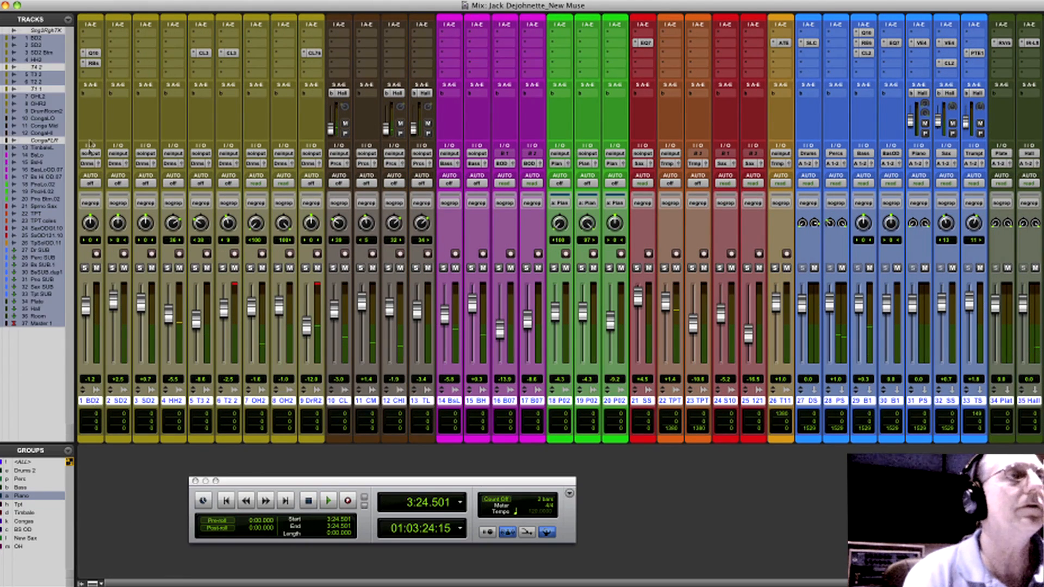
left_click(91, 53, "ctrl+alt+super")
left_click(92, 64, "ctrl+alt+super")
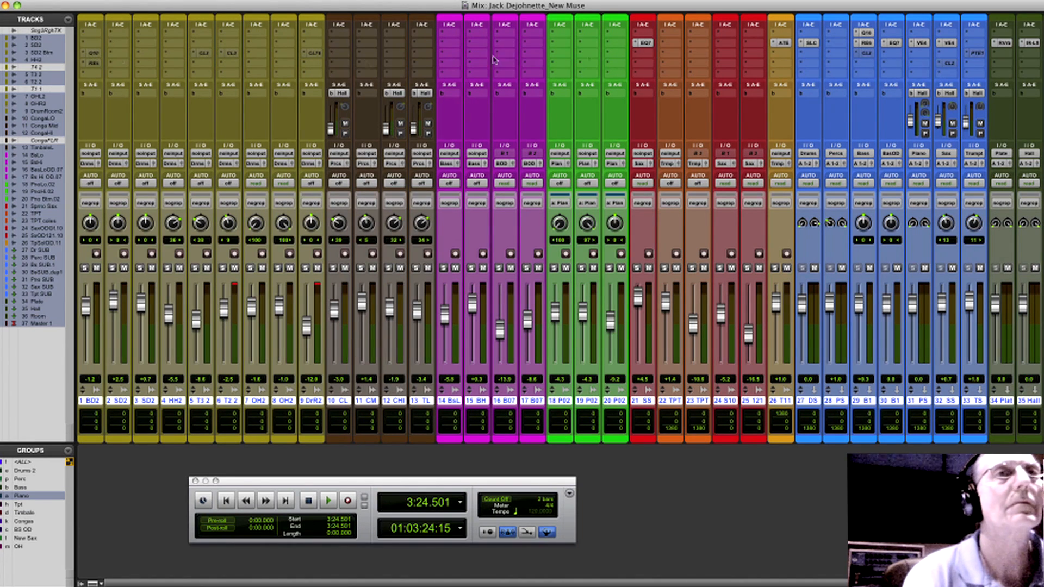
left_click(654, 43, "ctrl+alt+super")
left_click(866, 33, "ctrl+alt+super")
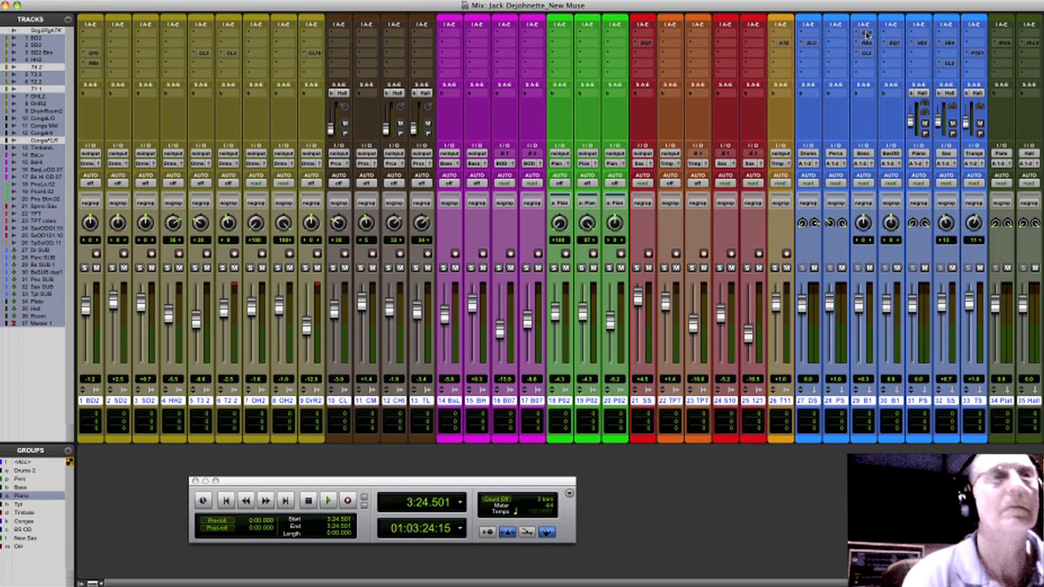
Step: Play the song from the beginning to hear the mix without plug-in processing, watching the submix, return and master meters
key("Return")
key("space")
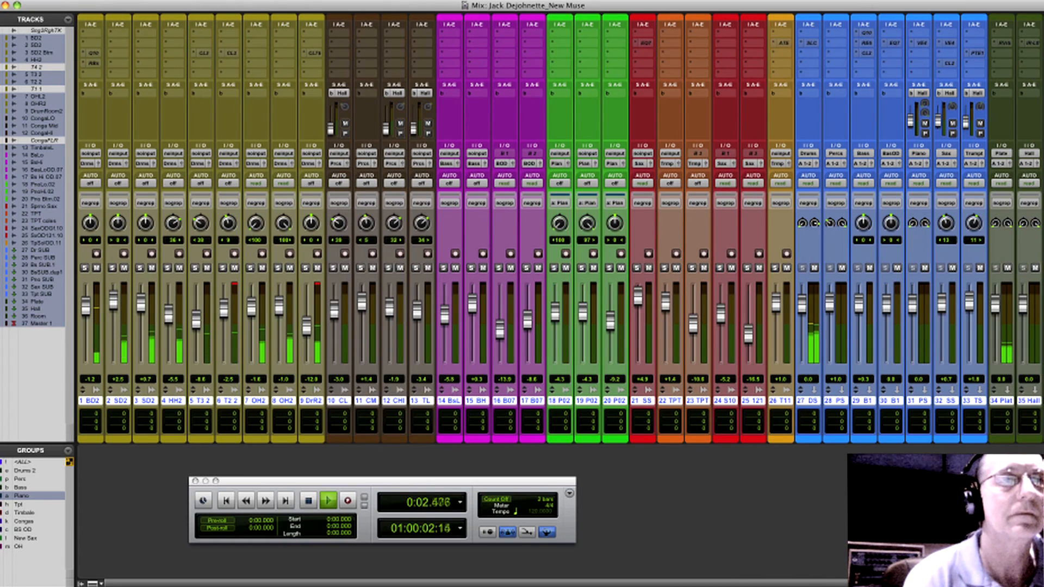
left_click_drag(702, 584, 812, 582)
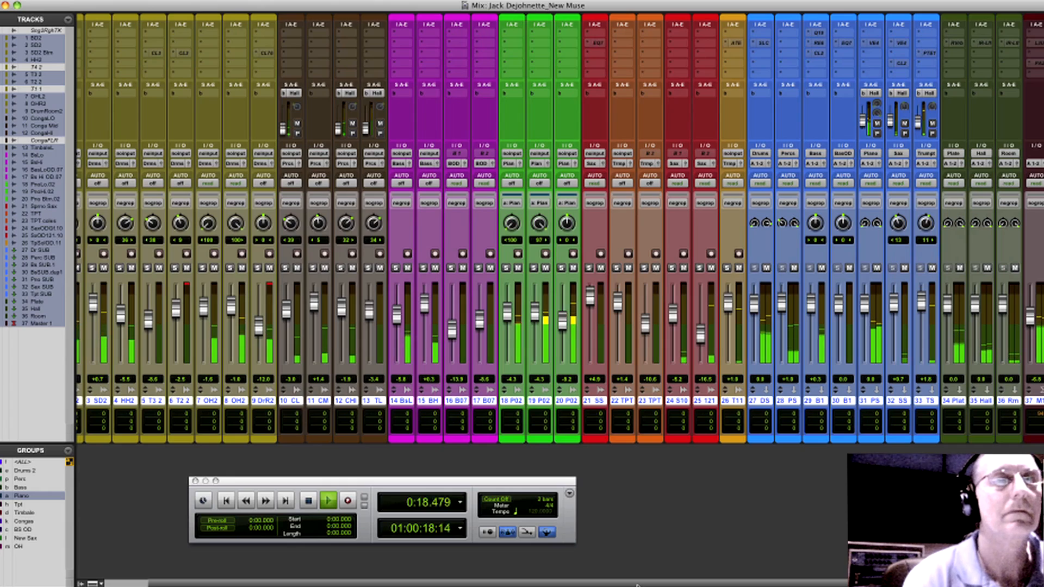
left_click_drag(639, 586, 663, 586)
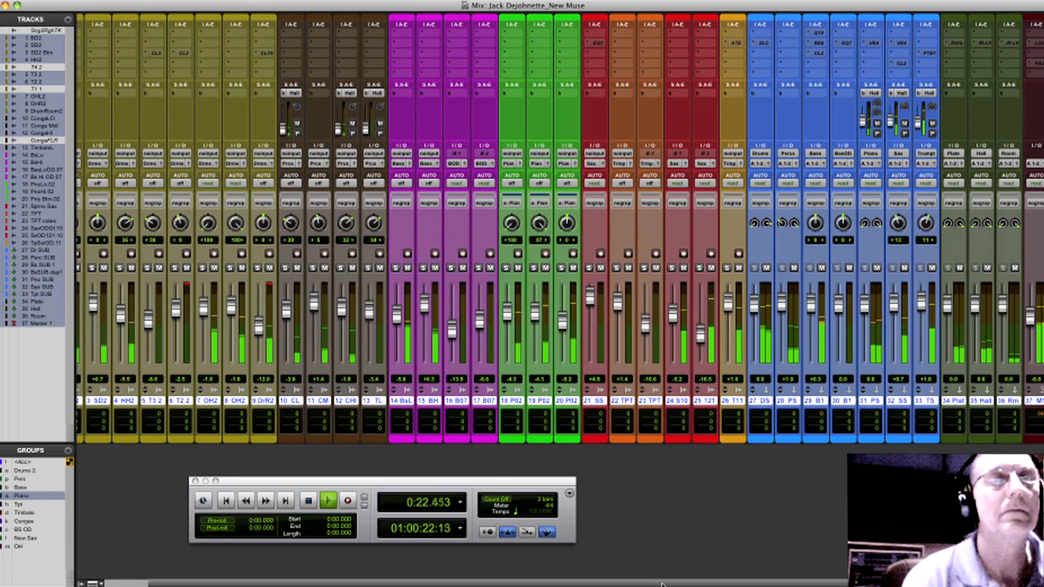
Step: Shrink every track's height in the Edit window, zoom the timeline to the song's full length, and stop playback
key("super+equal")
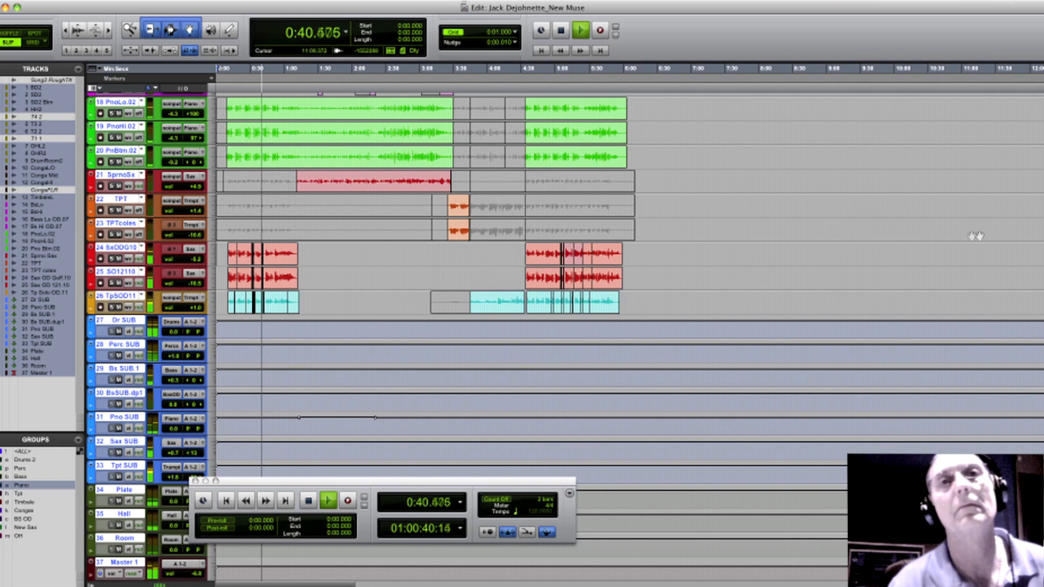
scroll(565, 337, "up", 10)
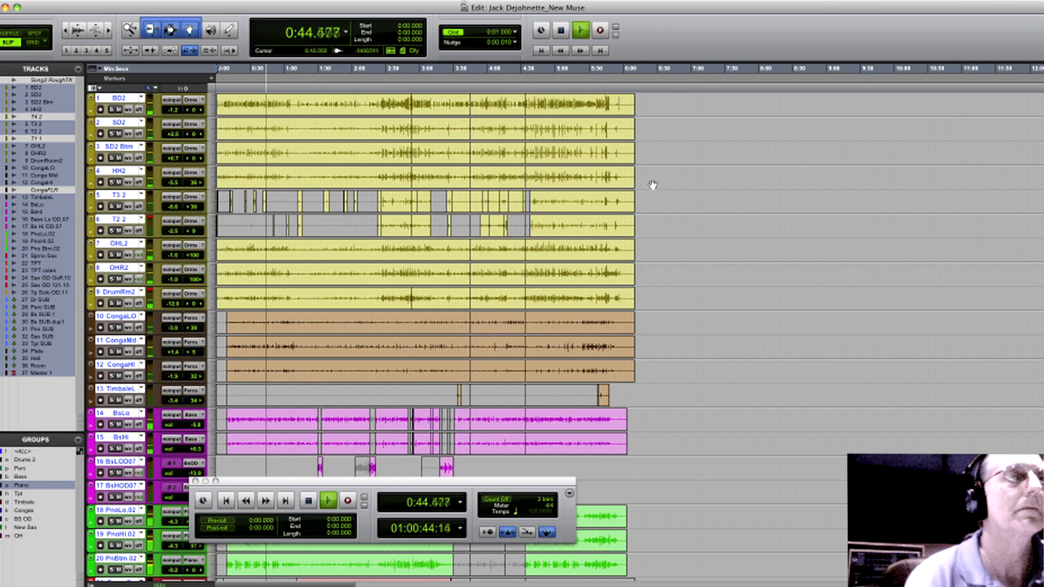
left_click(213, 300, "alt")
left_click(214, 293)
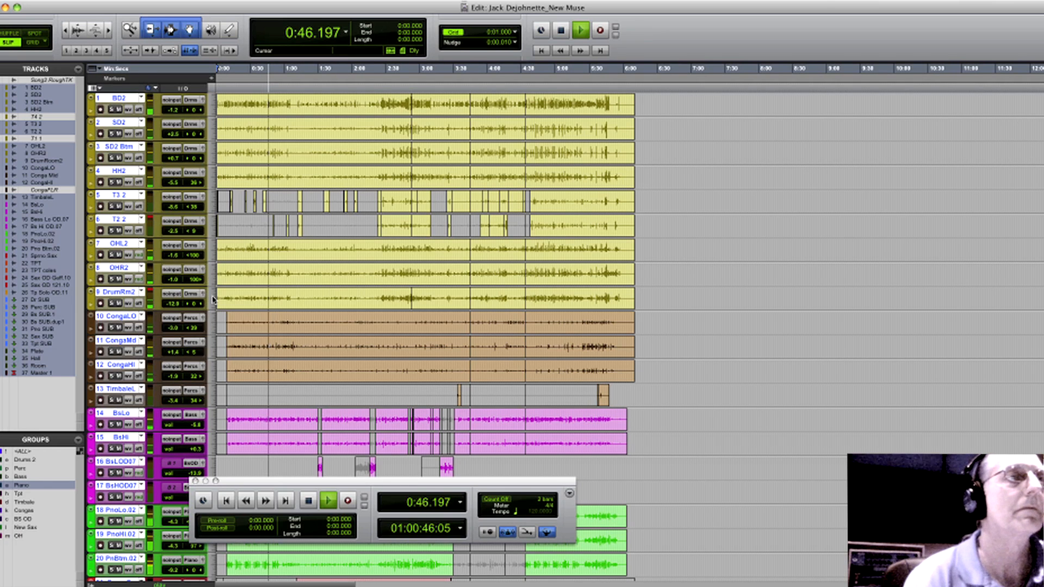
key("super+]")
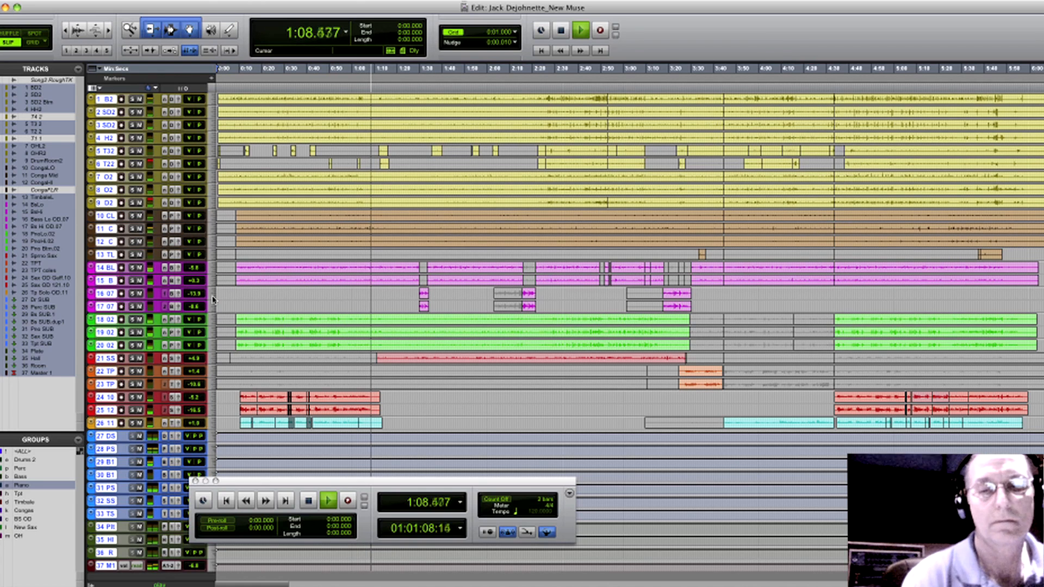
key("space")
Step: Reactivate the plug-in inserts on all tracks, and browse to the shared Waves Plug-In Settings folder for the missing reverb impulse
key("super+equal")
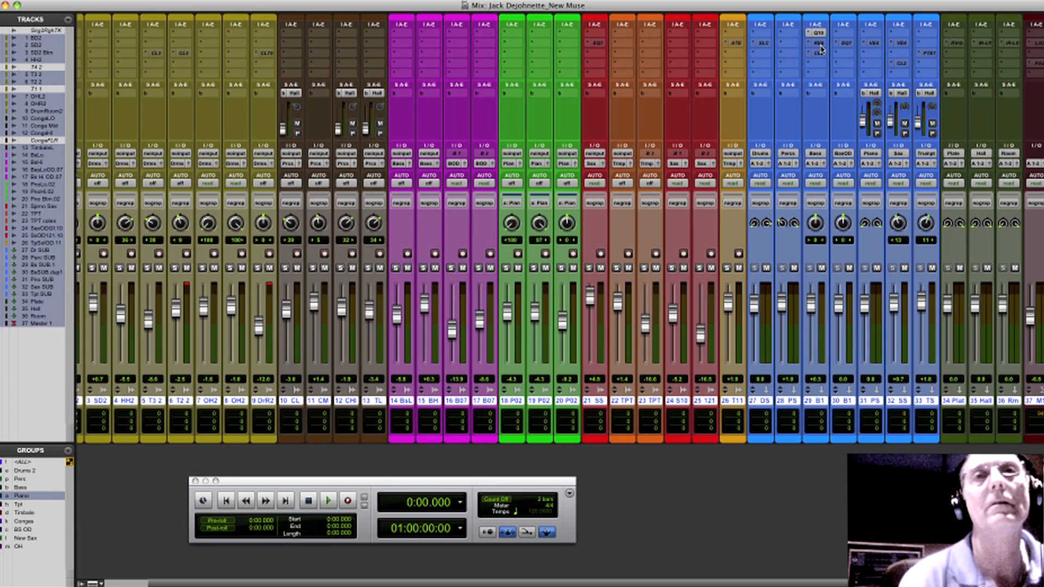
left_click(821, 46, "ctrl+super")
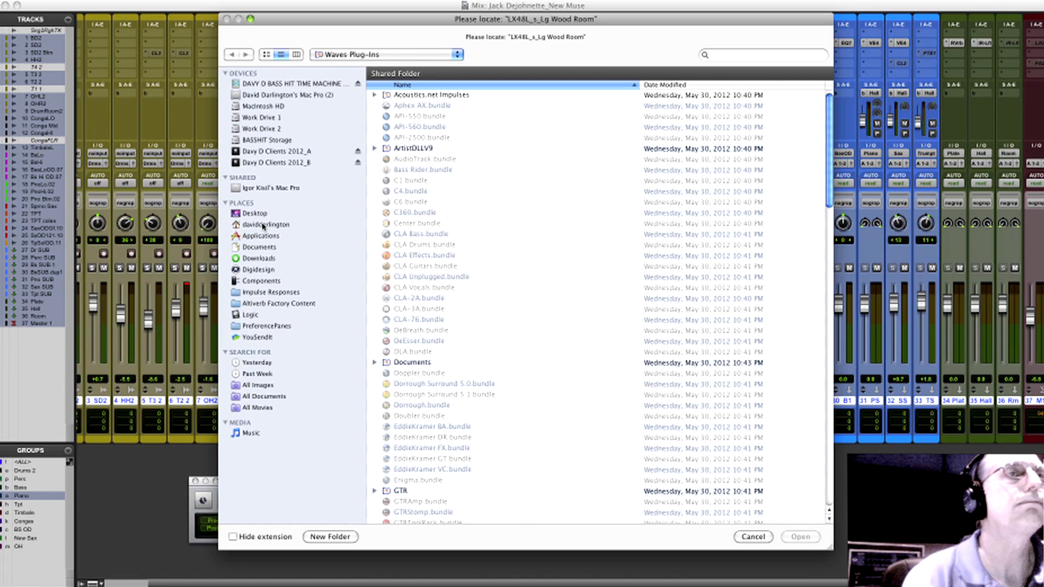
left_click(278, 107)
double_click(392, 138)
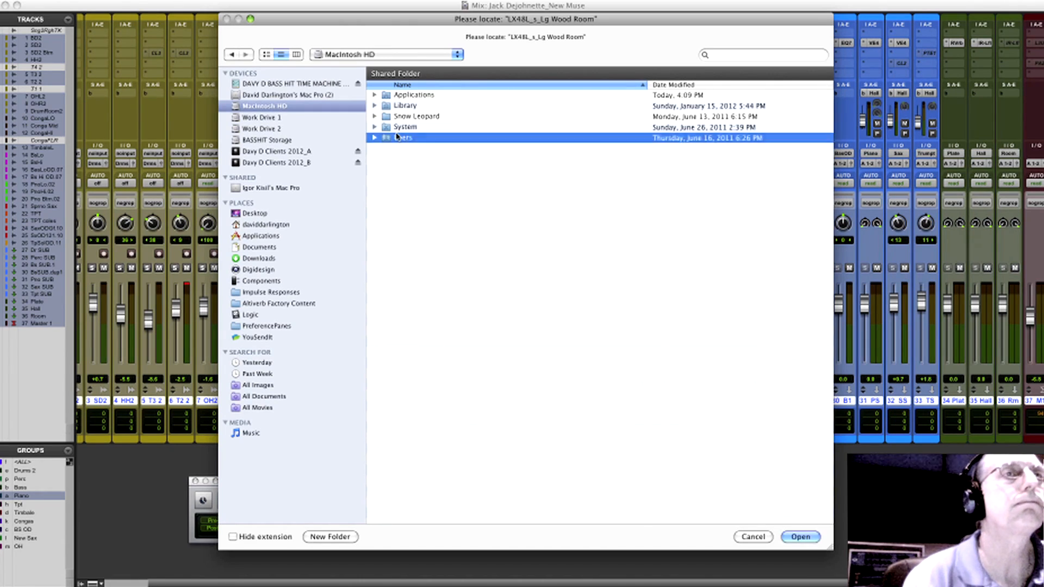
double_click(401, 118)
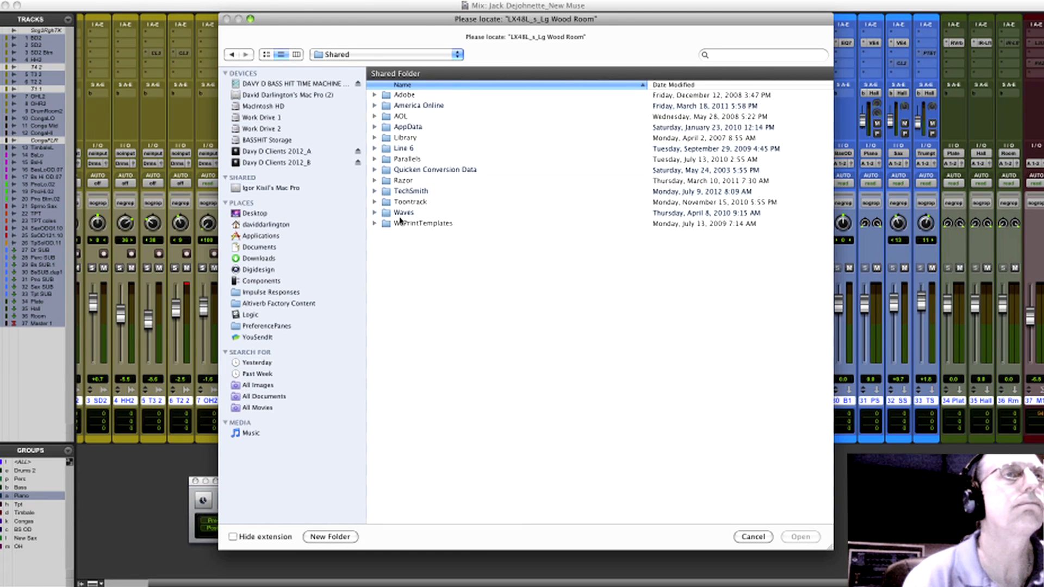
double_click(401, 216)
double_click(420, 95)
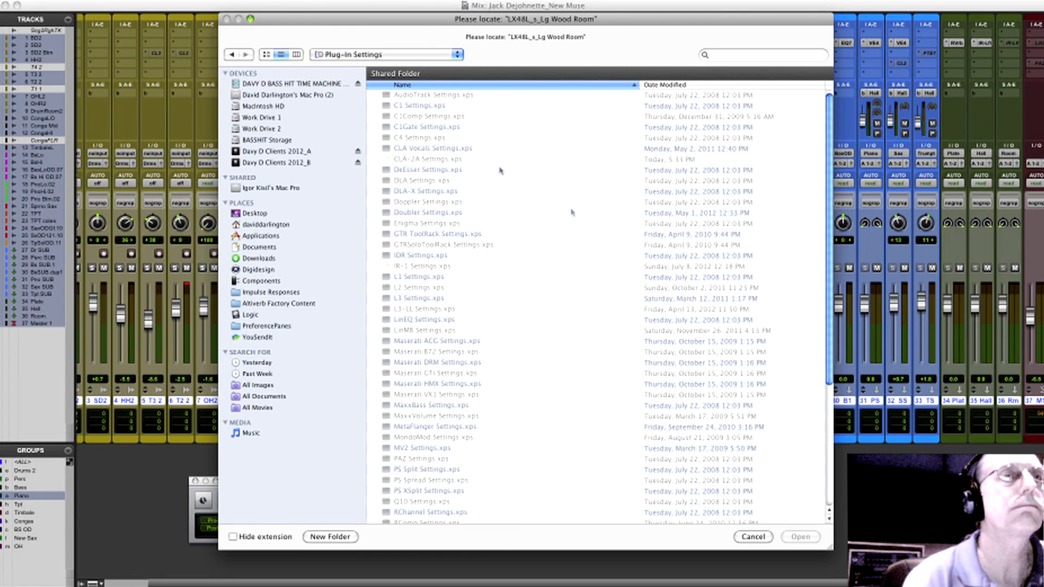
Step: Load LX48L_s_Lg Wood Room.wir from the Mink IR1 Impulses folder within WAVES ARTIST PRESETS
left_click_drag(829, 246, 829, 367)
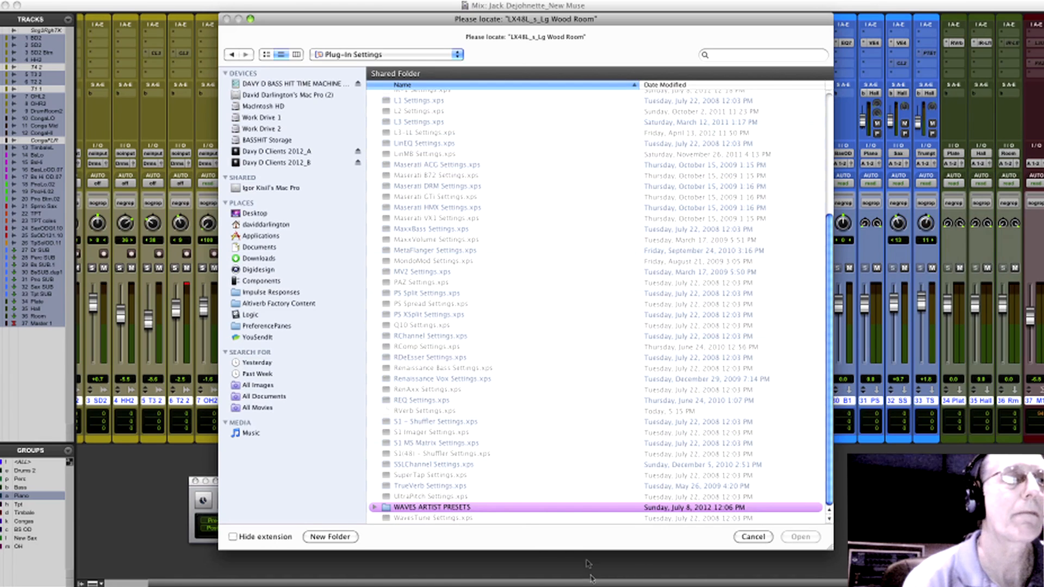
double_click(509, 508)
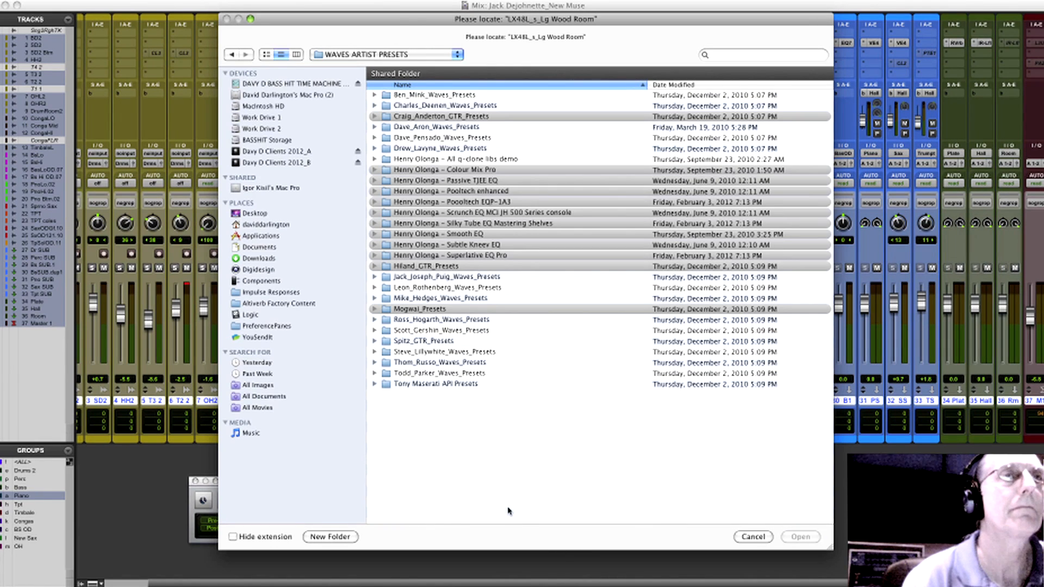
double_click(434, 96)
double_click(430, 171)
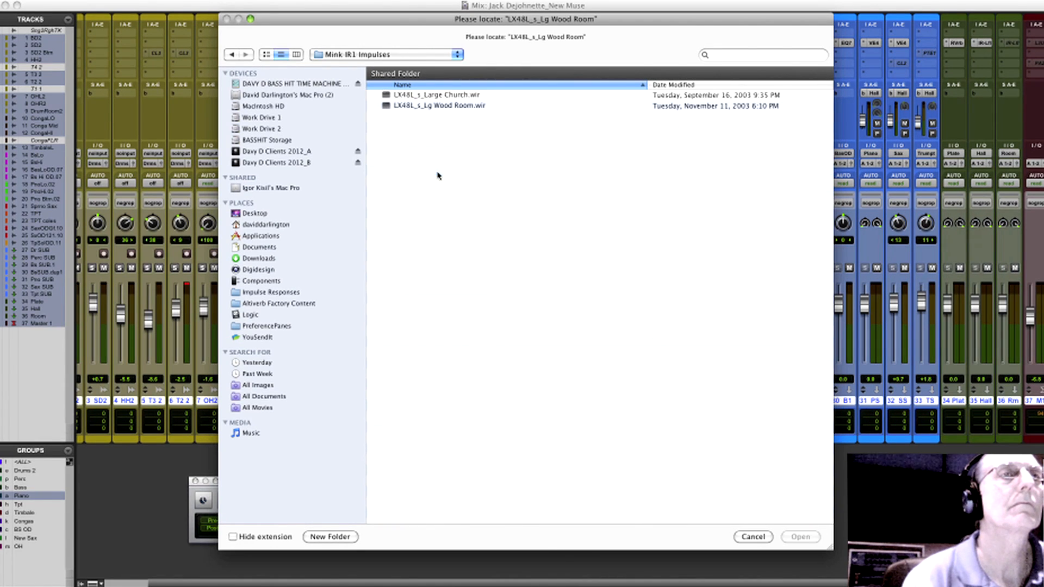
double_click(440, 107)
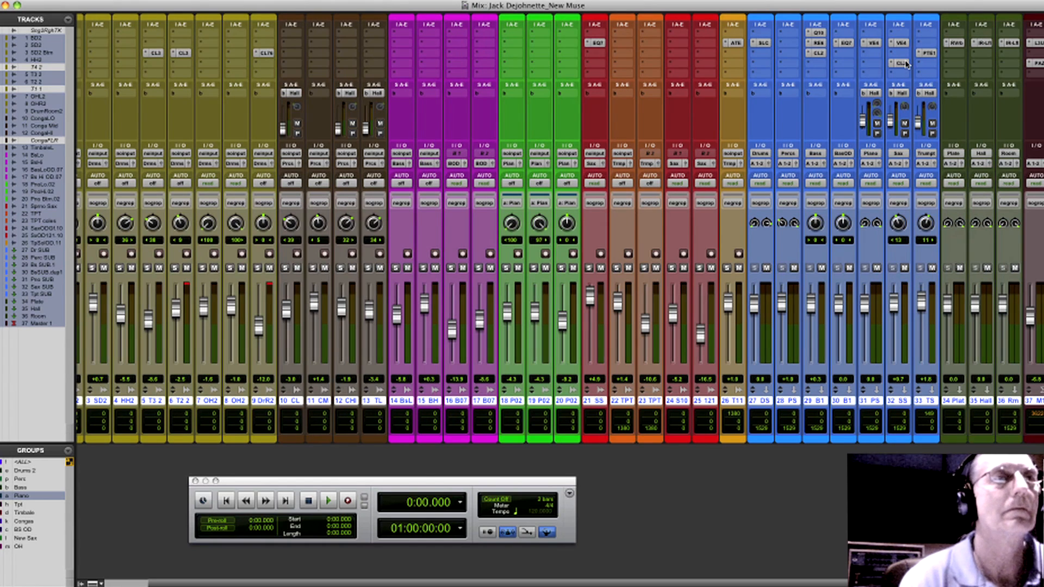
Step: Play the processed mix from the beginning, raise the Plate return fader to +1.4 dB, and stop playback
key("space")
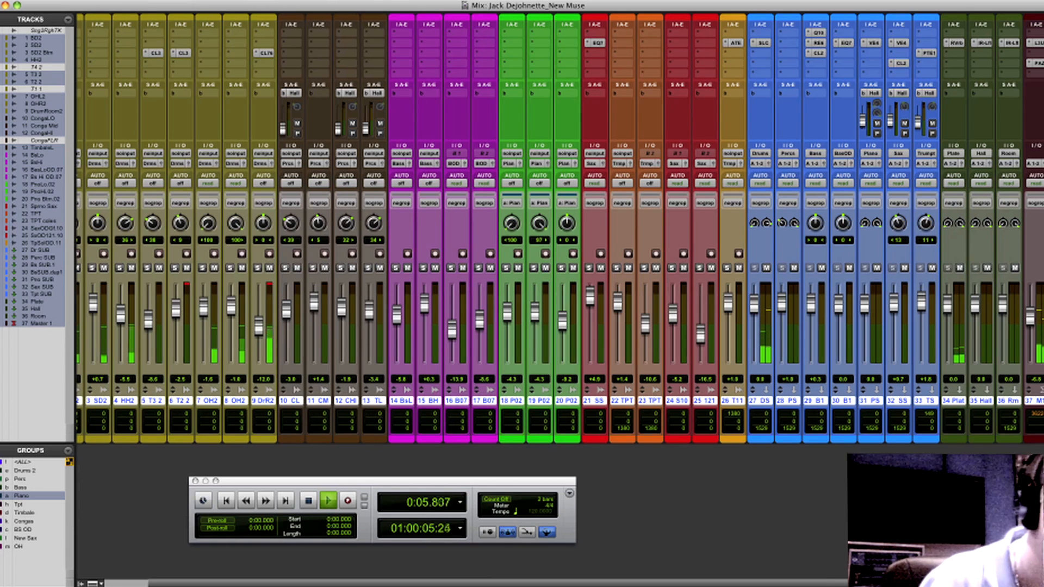
left_click_drag(948, 310, 948, 307)
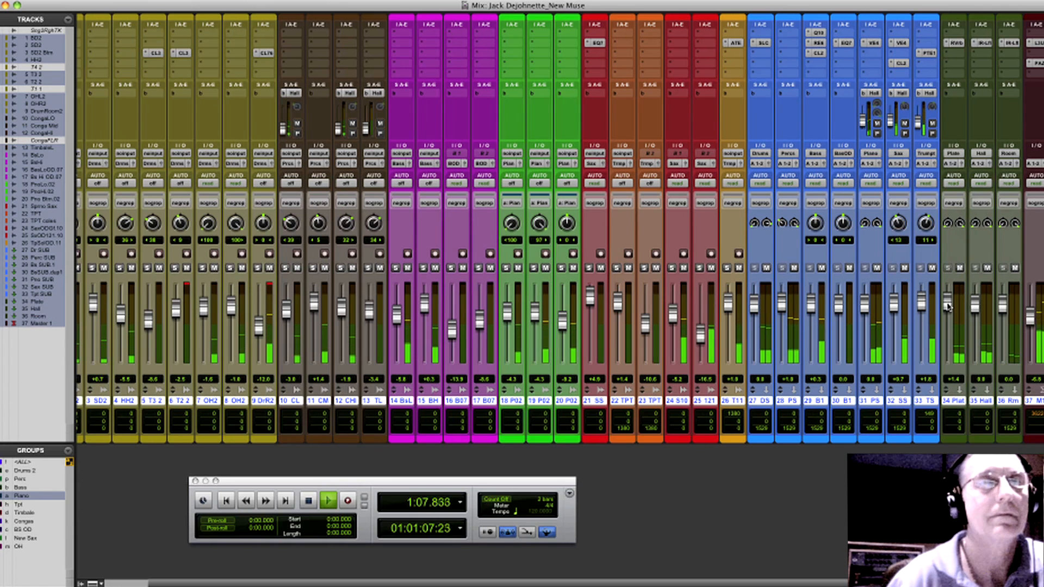
key("space")
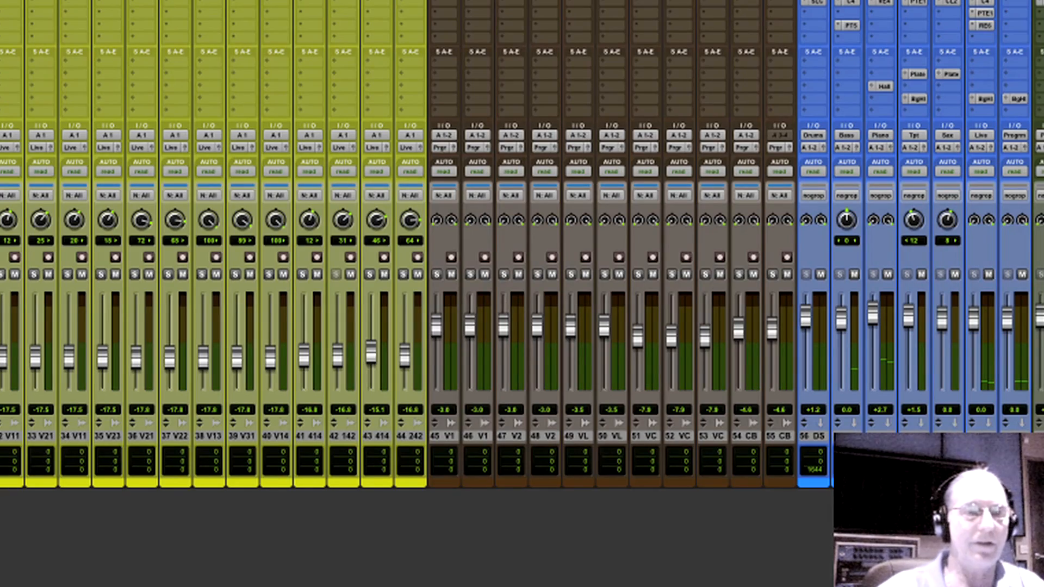
Step: Review the bass drum track's Q10 and Renaissance Equalizer settings, and close the plug-in window
scroll(522, 245, "left", 15)
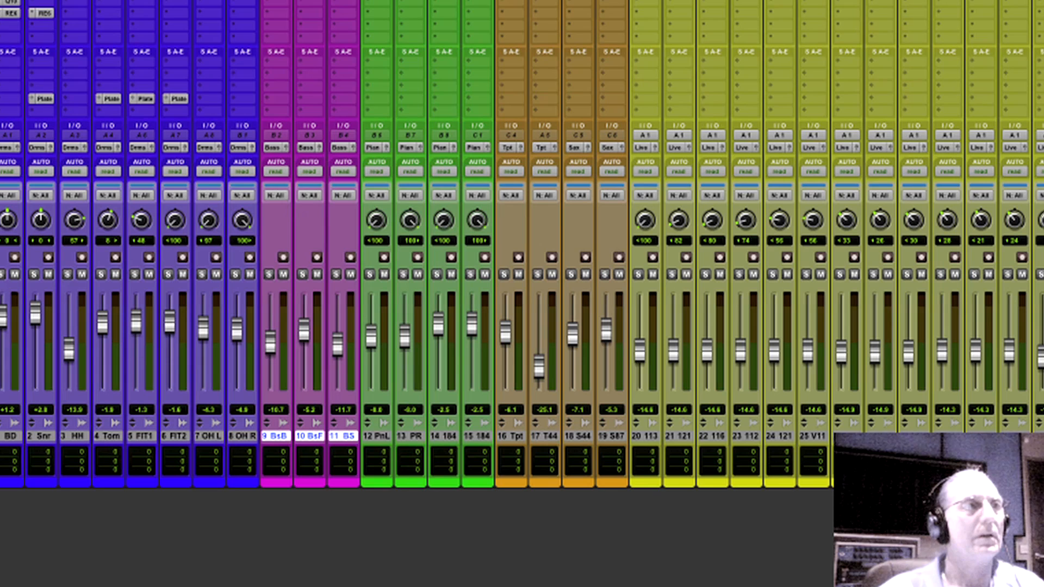
left_click(10, 2)
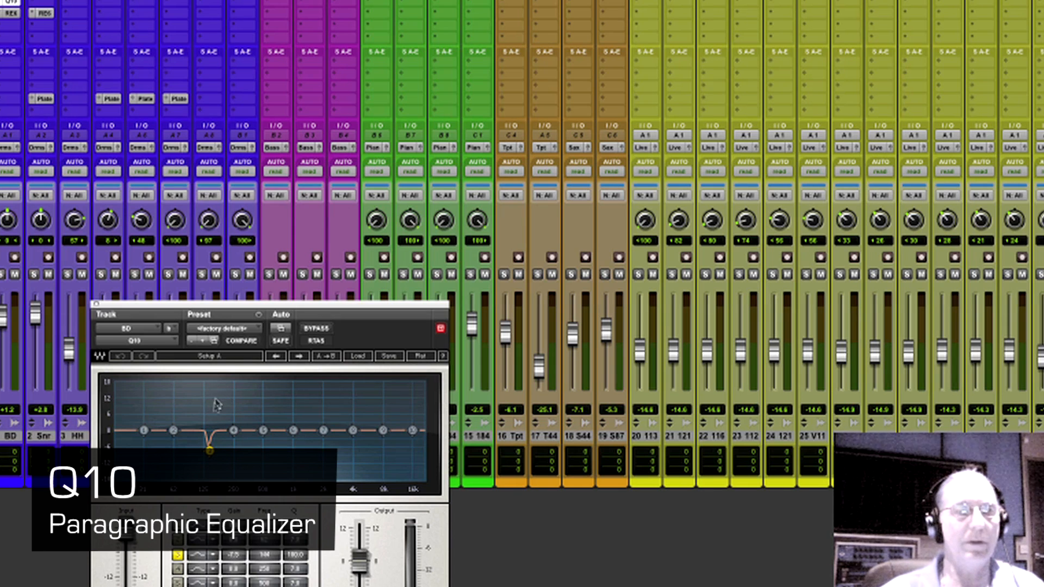
left_click(12, 13)
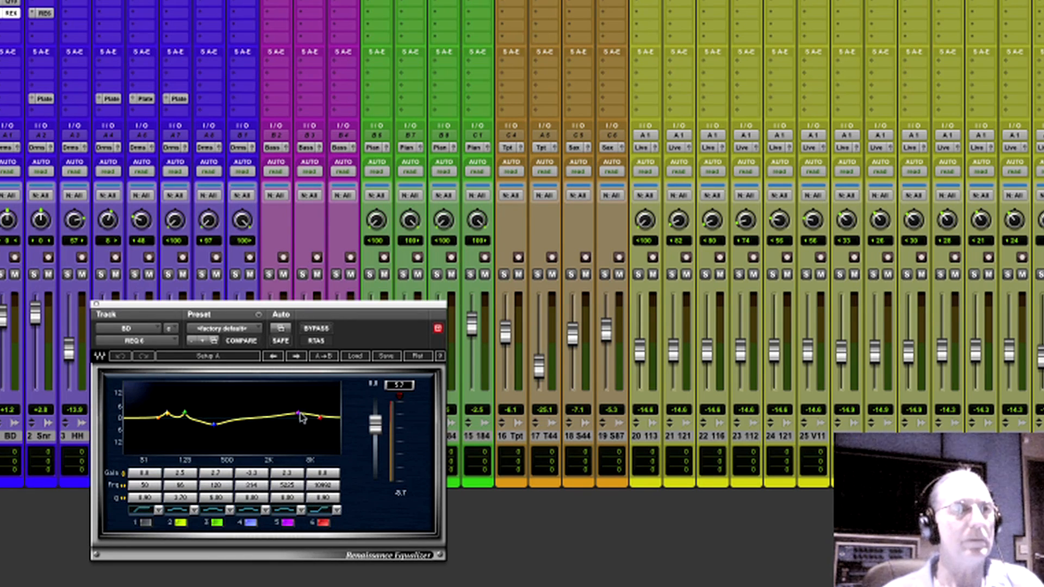
left_click(96, 305)
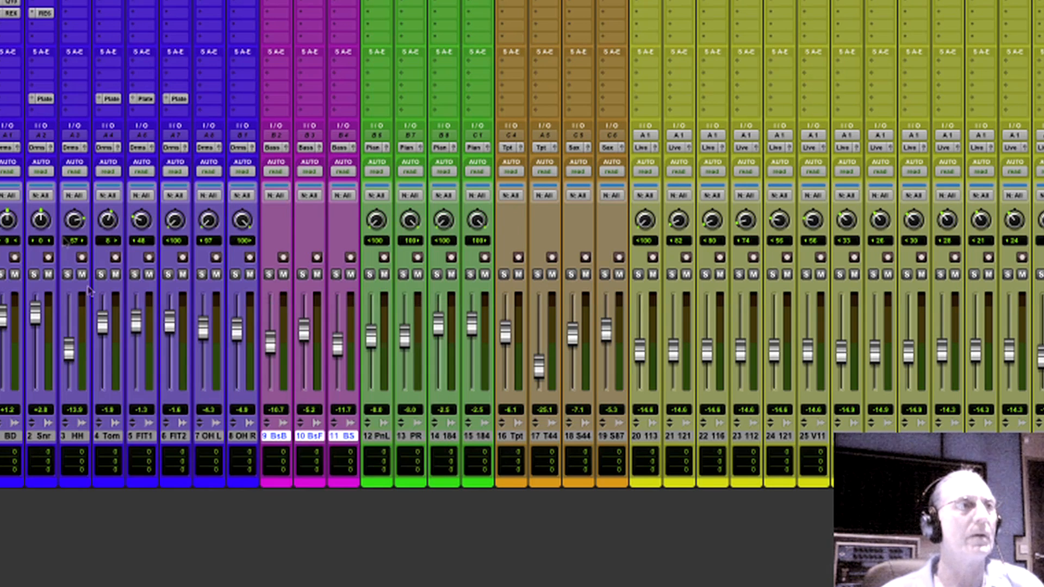
Step: Expand the mixer's send display to show the send D level controls on all tracks
left_click(32, 99)
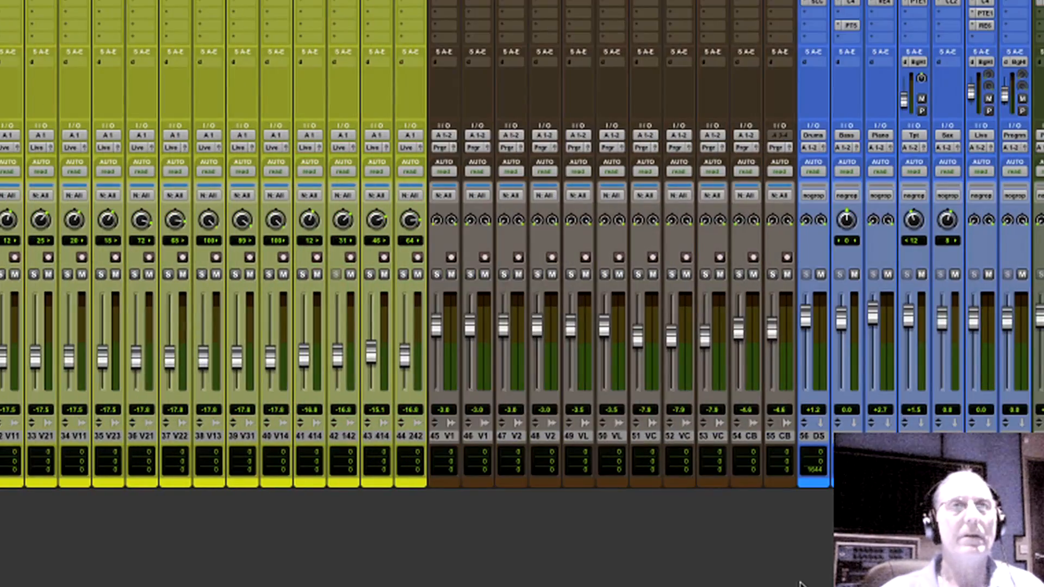
left_click_drag(800, 585, 814, 73)
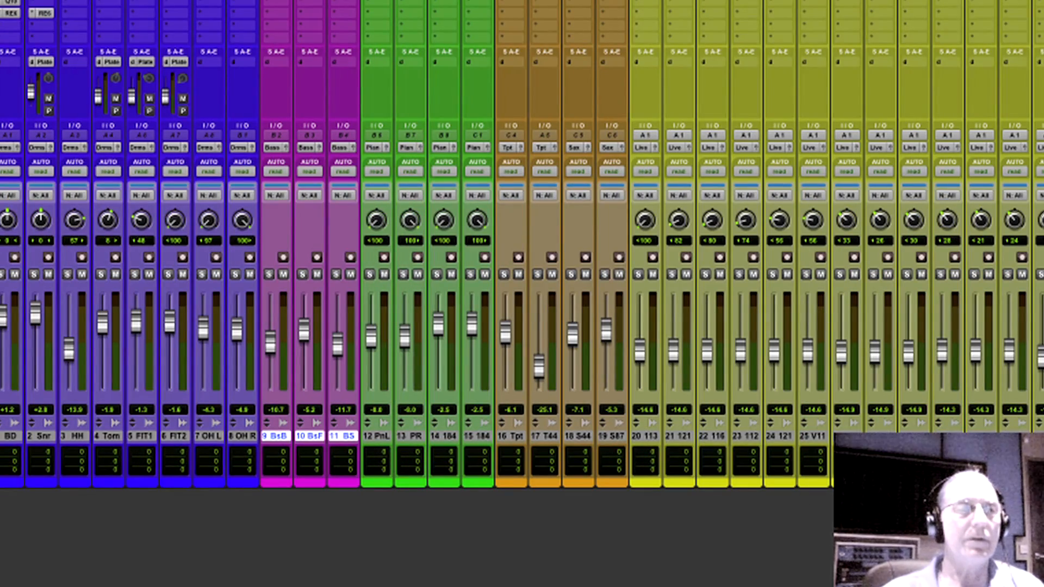
left_click(794, 585)
Step: Review the SSLComp plug-in on the Drum SUB, moving its window up to reveal the controls, and close it
left_click(819, 3)
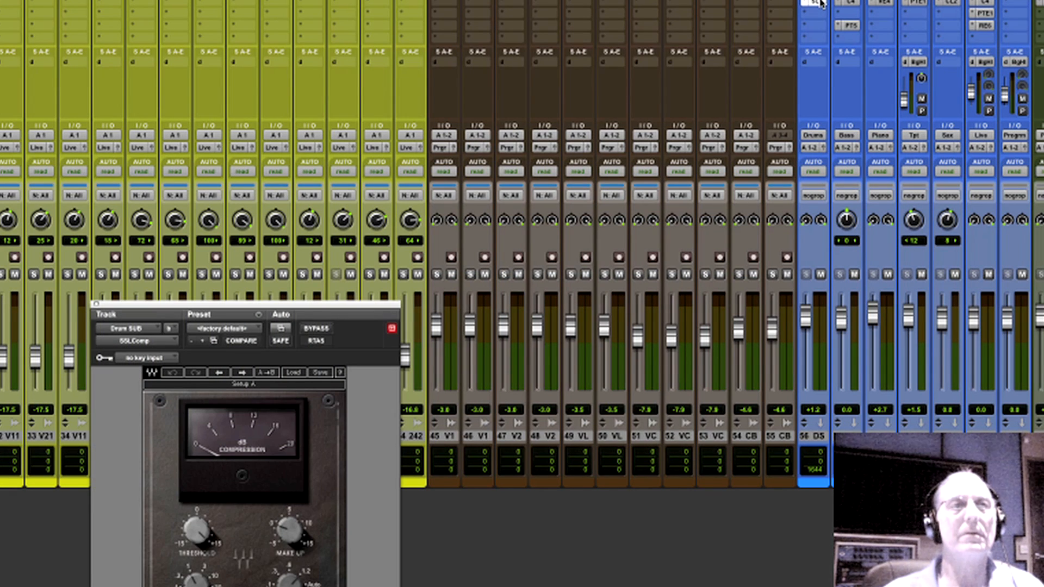
left_click_drag(291, 308, 298, 173)
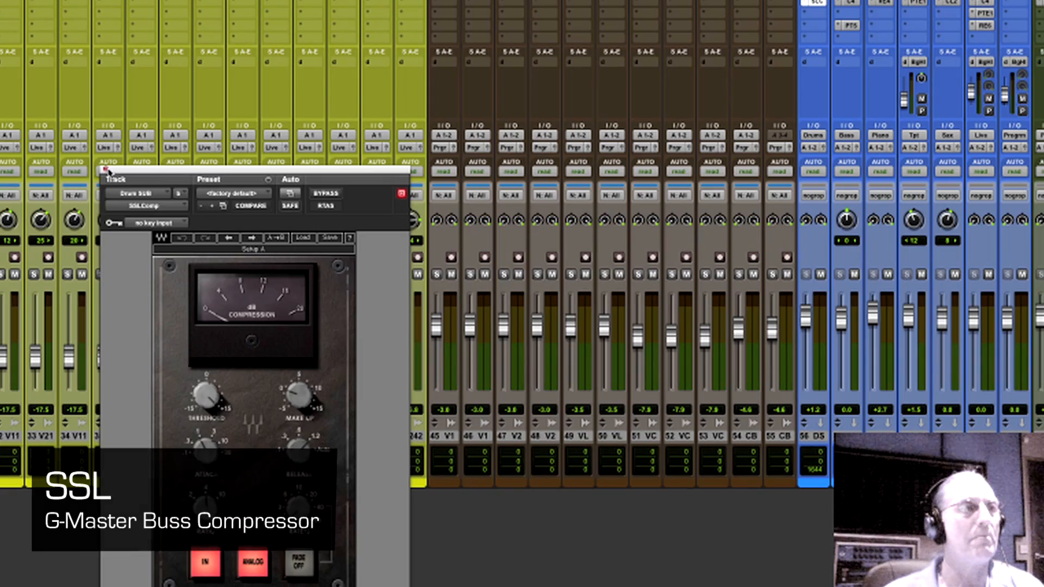
left_click(107, 170)
Step: Open the C4 multiband processor on the Bass SUB, and solo the three bass tracks
scroll(522, 245, "left", 15)
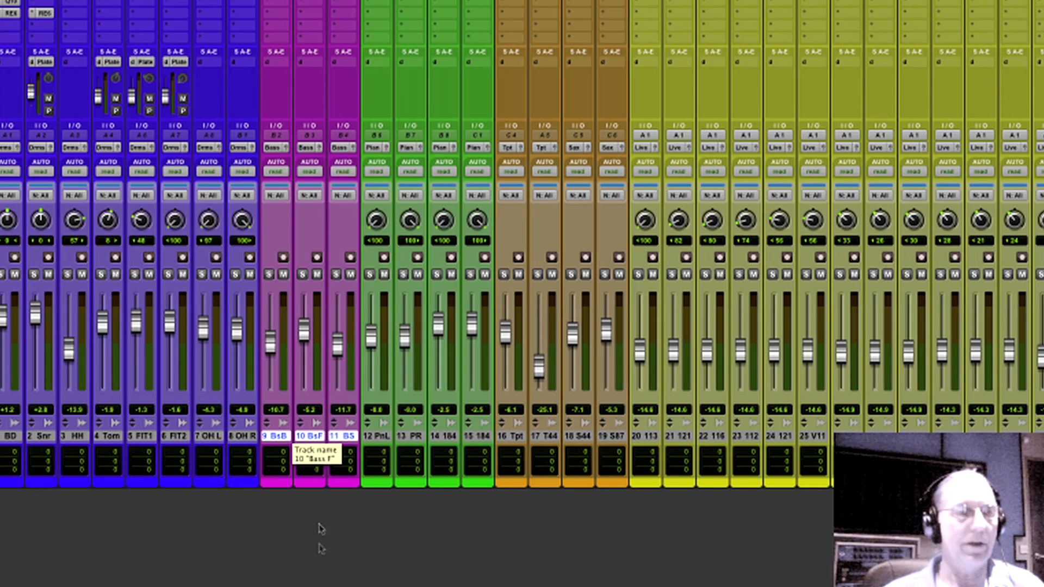
scroll(522, 245, "right", 15)
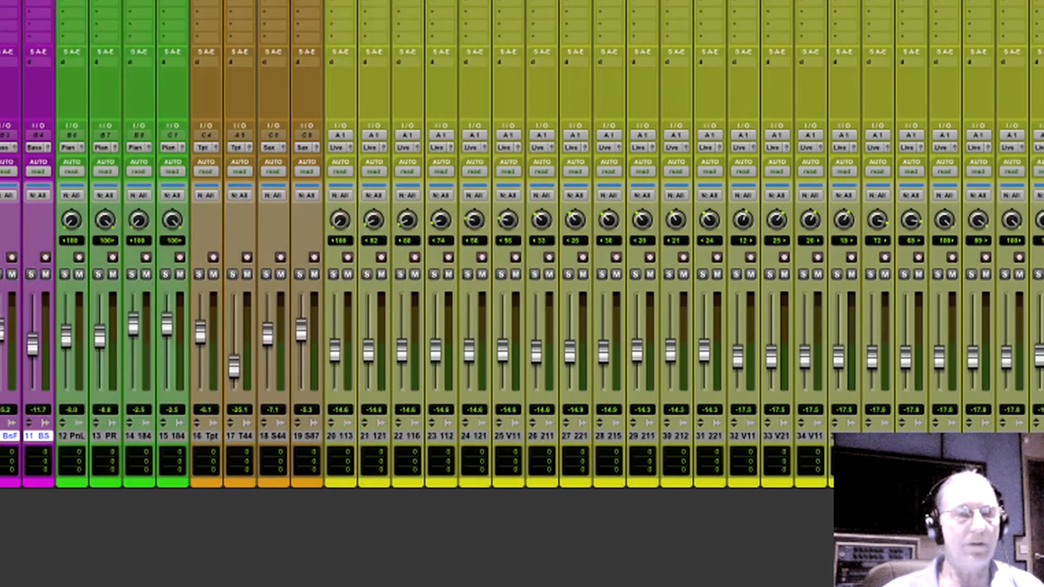
scroll(523, 245, "left", 15)
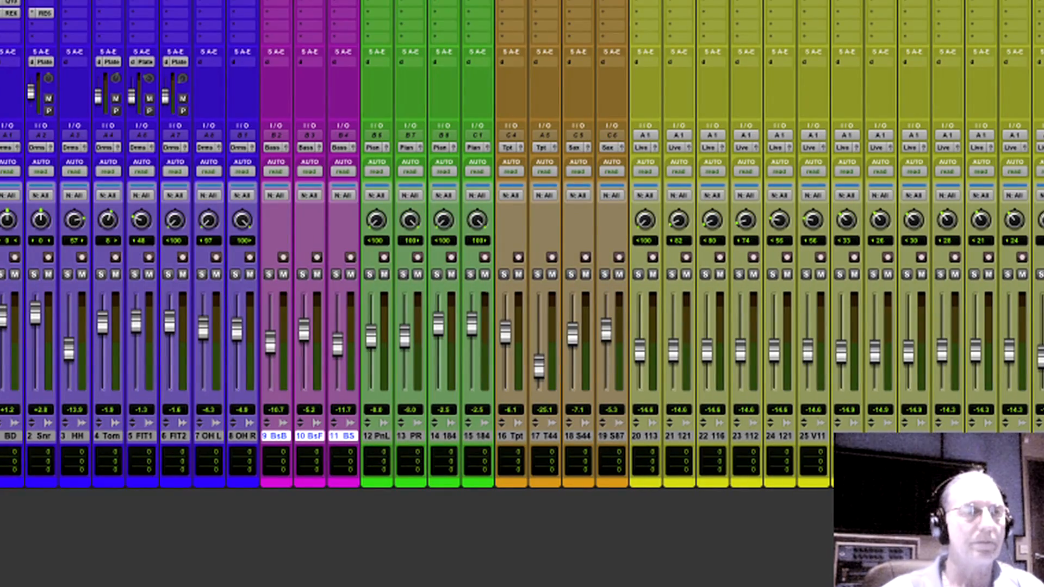
scroll(522, 245, "right", 15)
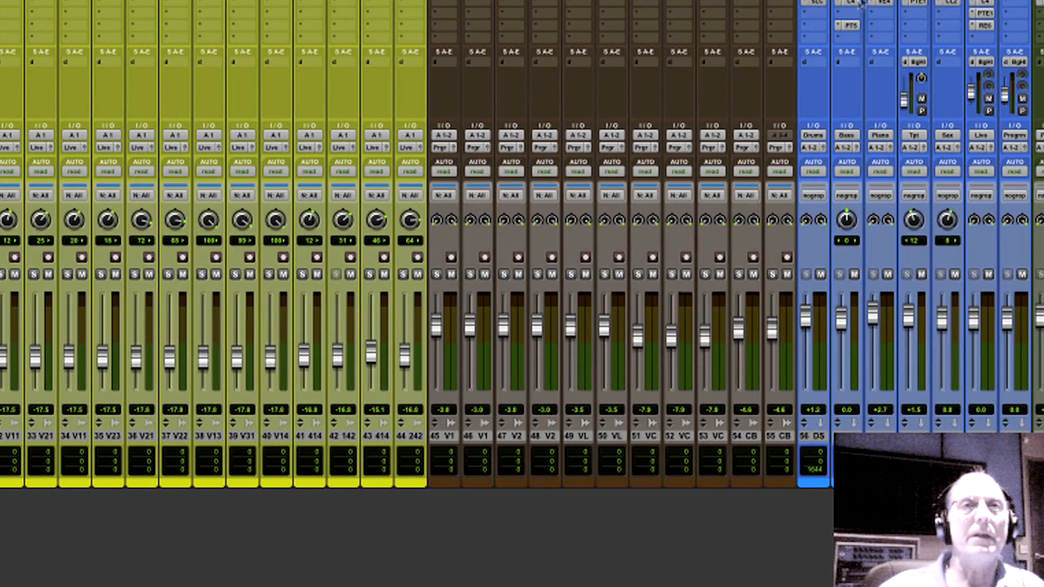
left_click(850, 4)
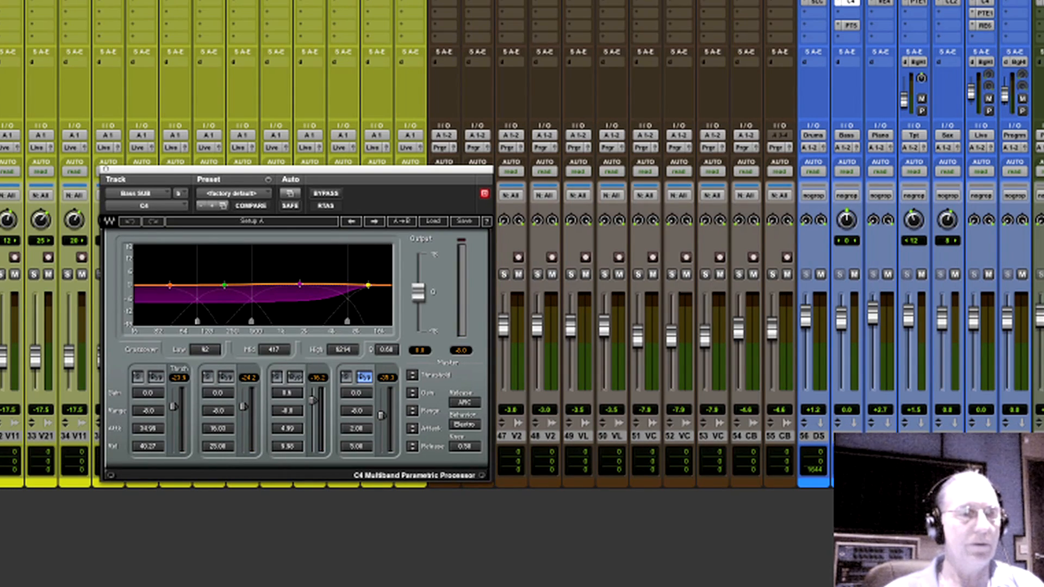
scroll(522, 245, "left", 12)
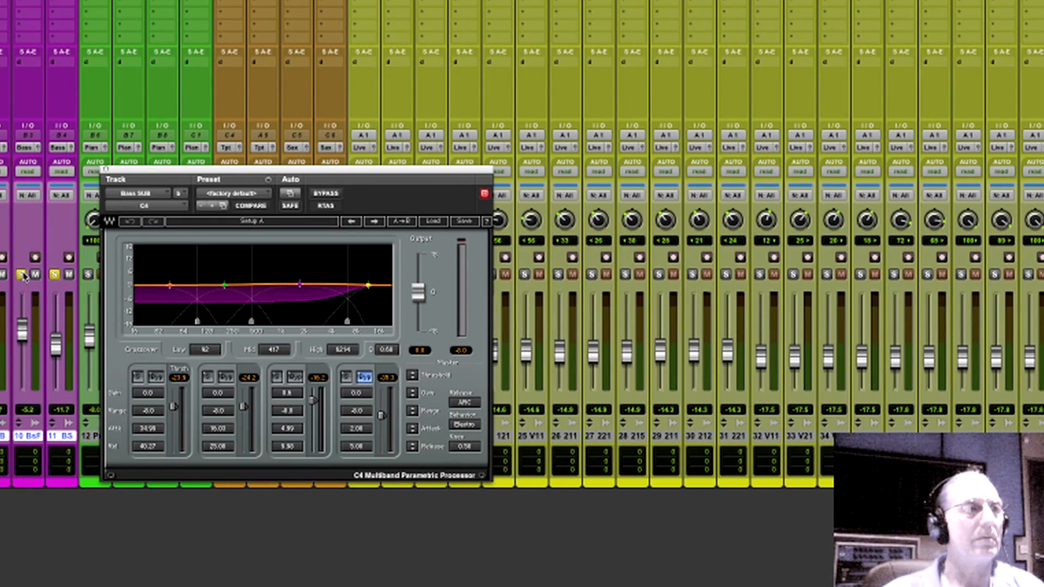
Step: Audition the soloed bass through the C4 from about 1:55 in the Edit window, close the plug-in, and return to the mixer
key("ctrl+equal")
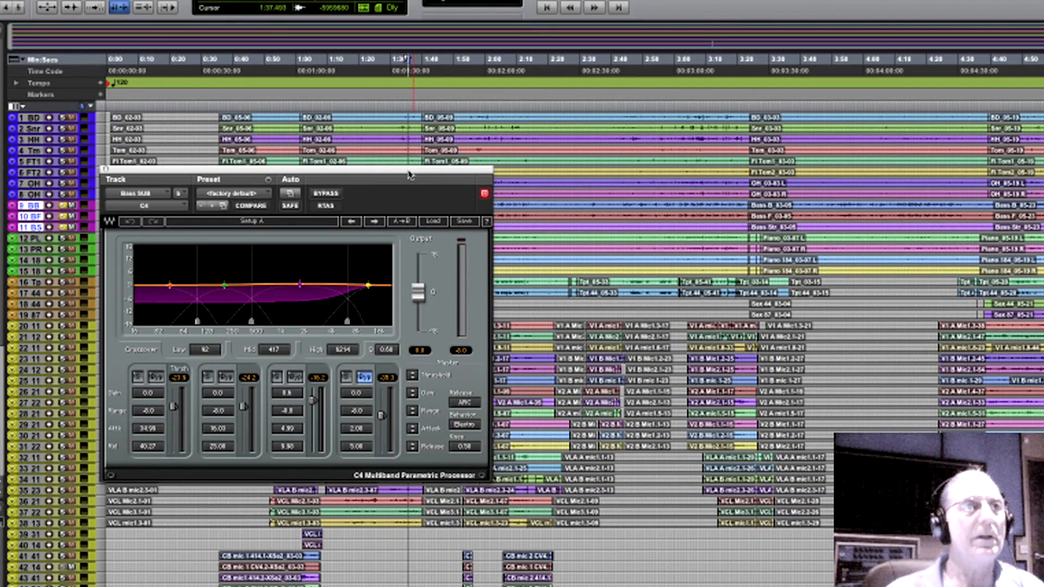
left_click_drag(412, 175, 419, 373)
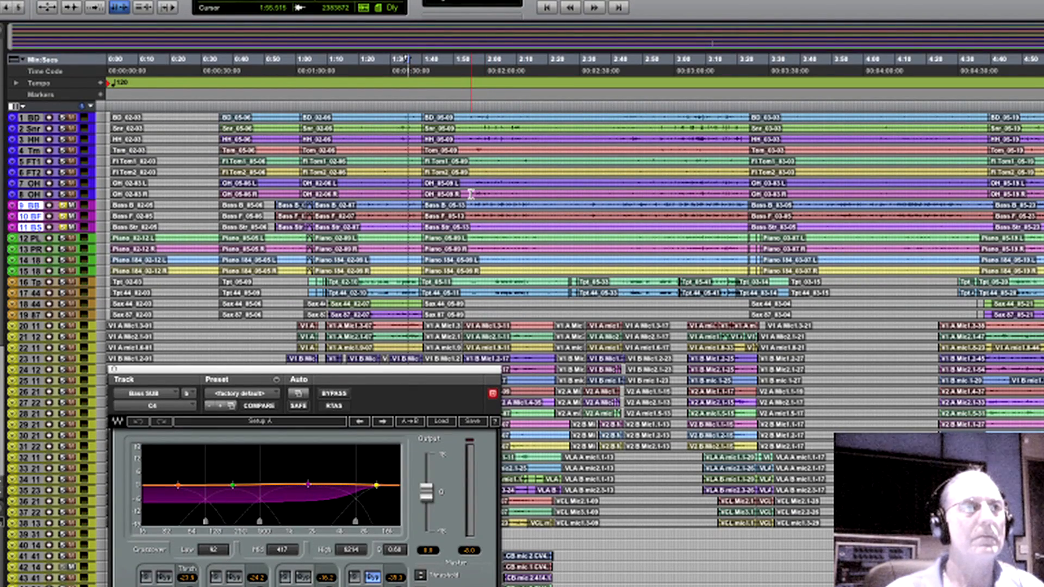
left_click_drag(401, 370, 570, 257)
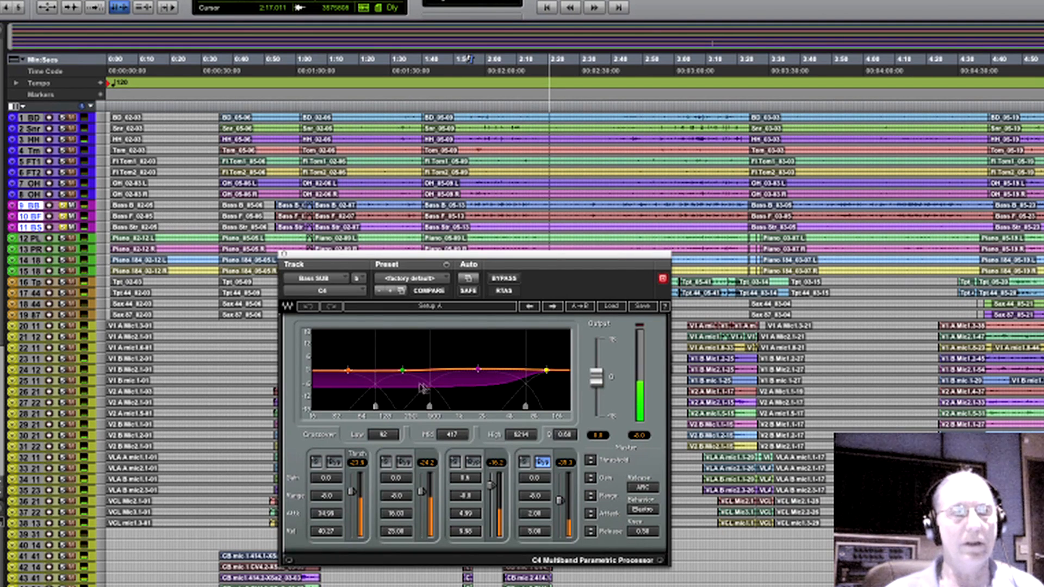
left_click(283, 254)
key("super+equal")
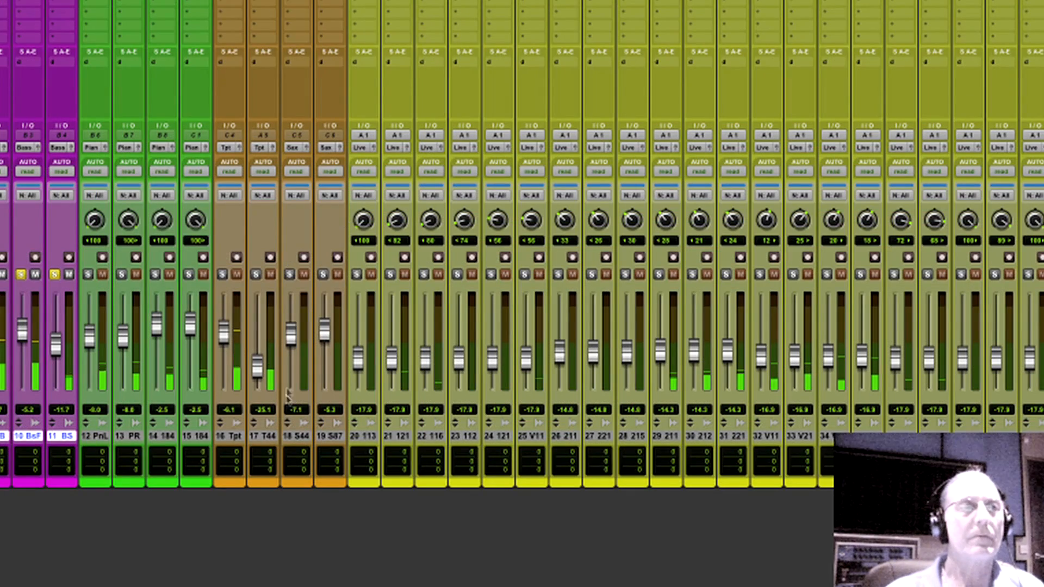
Step: Review the PuigTec MEQ5 on the Bass SUB, close it, and take the bass tracks out of solo
scroll(283, 257, "right", 3)
scroll(852, 27, "right", 5)
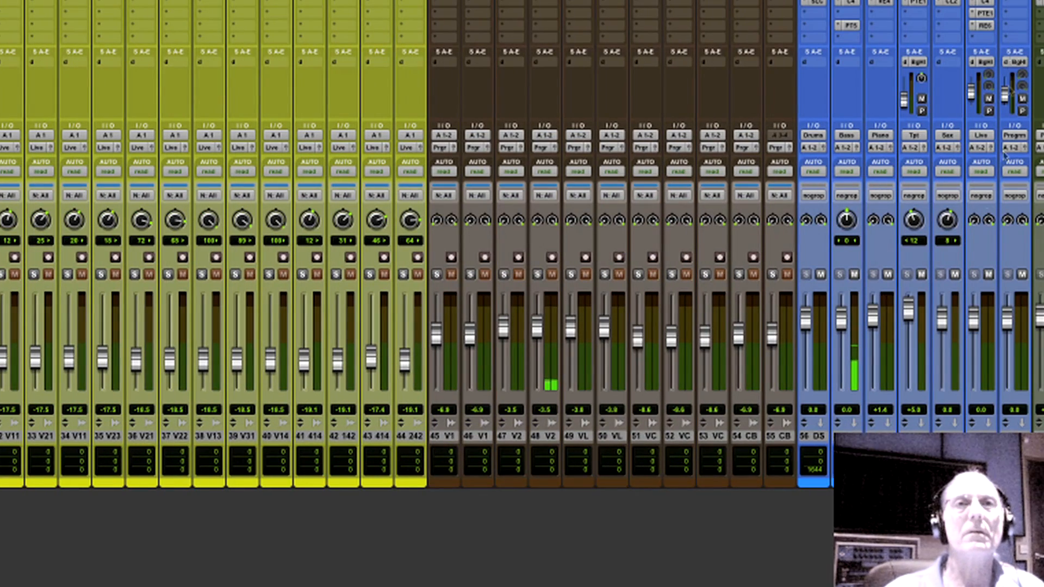
left_click(851, 27)
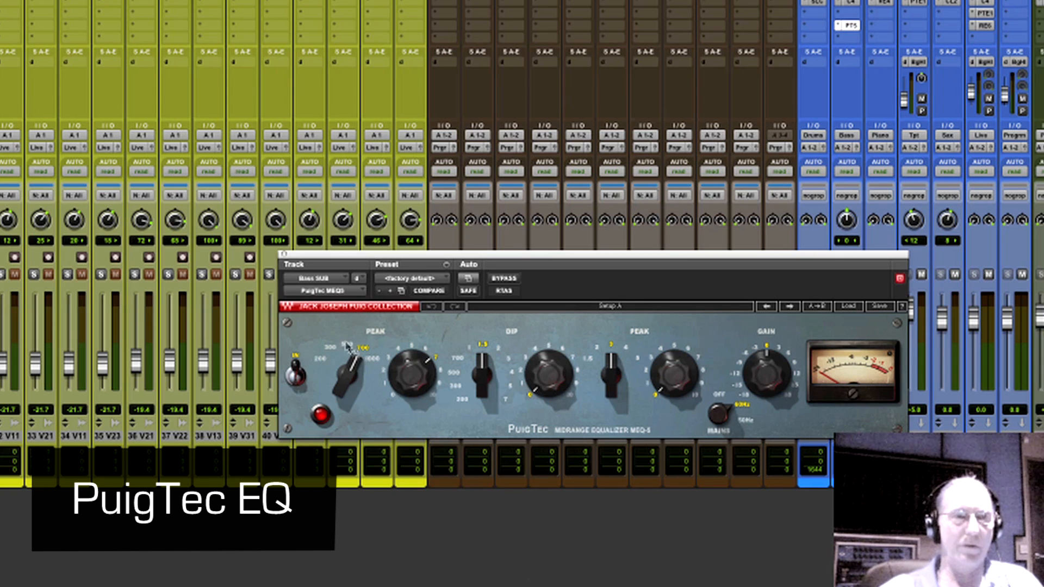
left_click(284, 254)
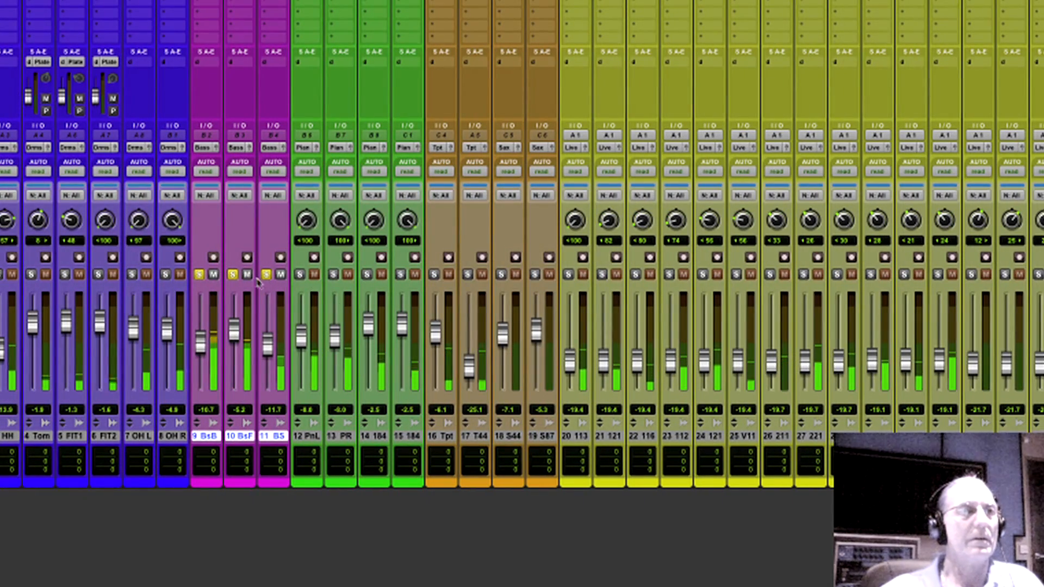
left_click(266, 274)
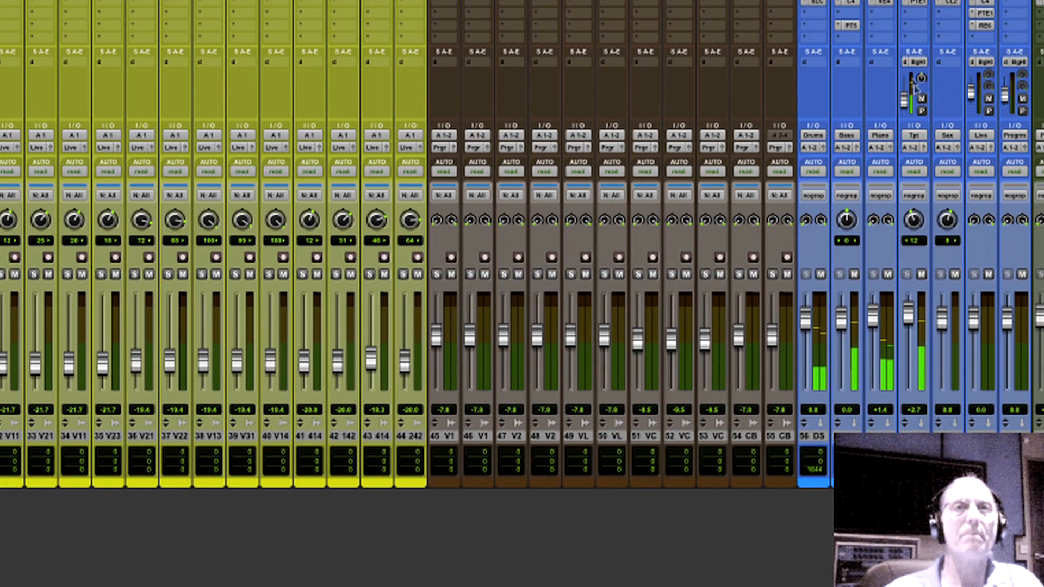
Step: Open the V-EQ4 on the Piano SUB, then select and solo the four piano tracks to audition its equalization
left_click(882, 3)
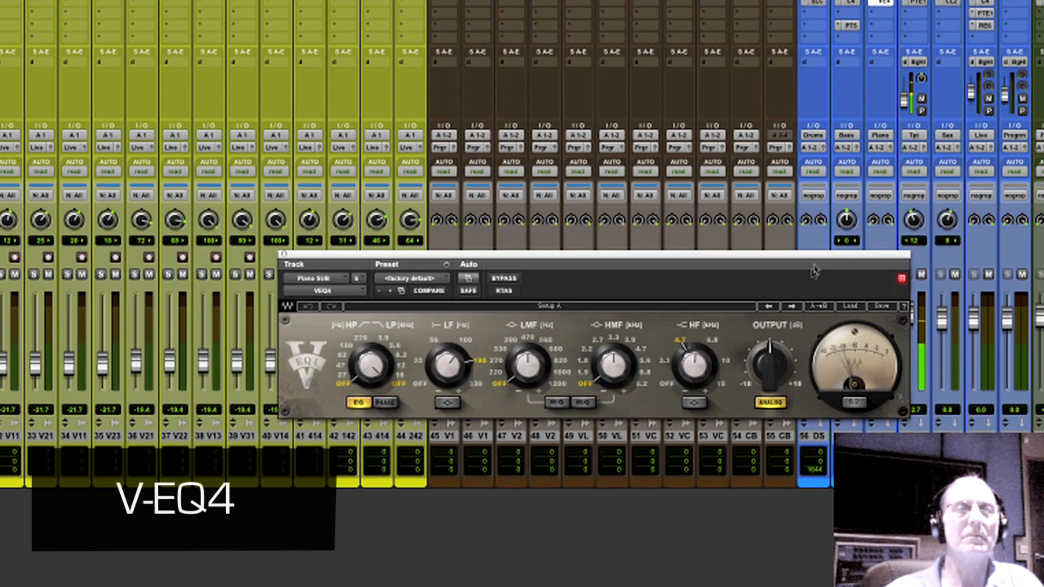
scroll(522, 245, "left", 15)
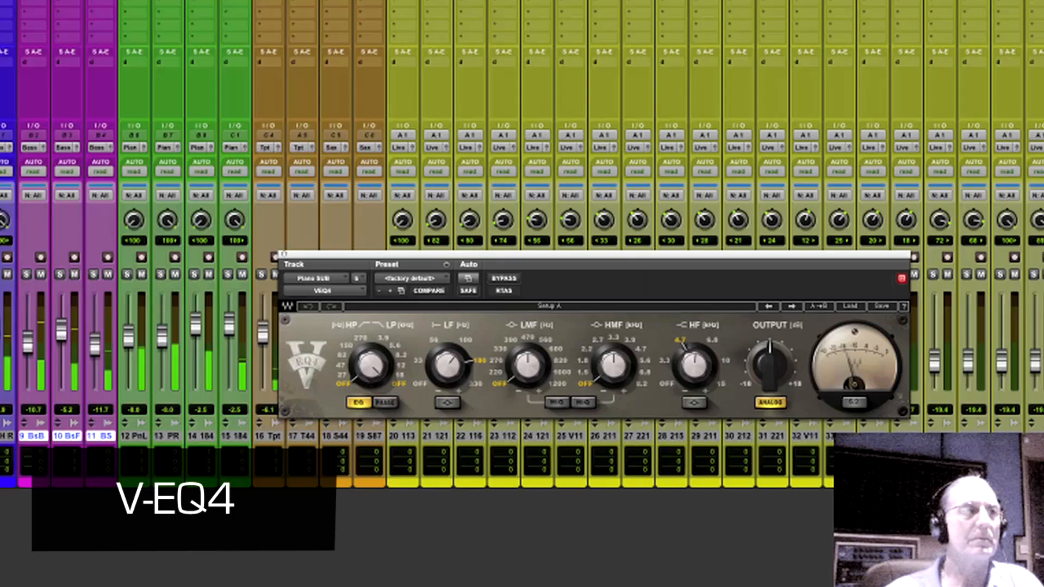
left_click(149, 438)
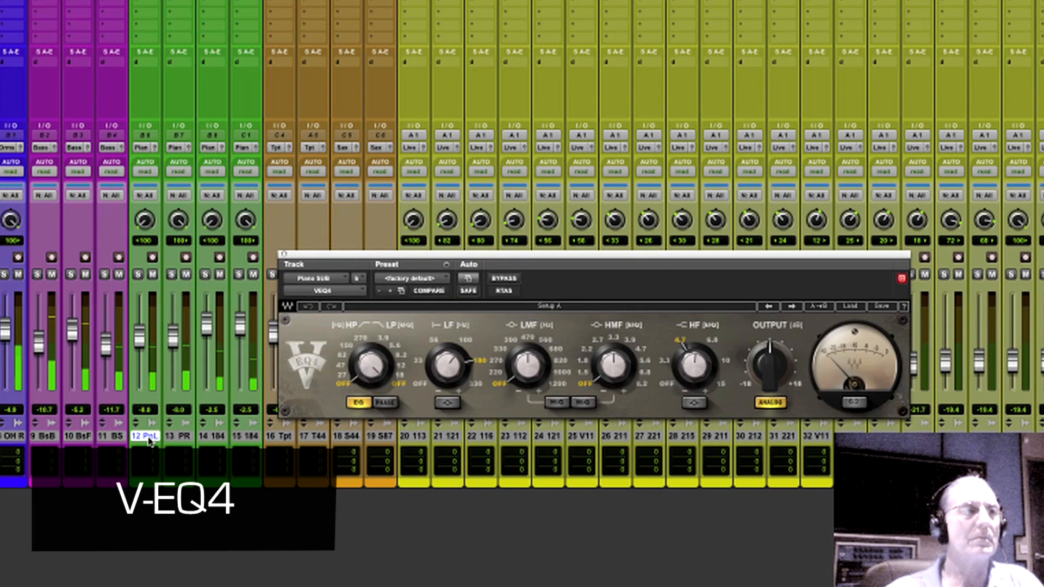
left_click(234, 438, "shift")
left_click(238, 275)
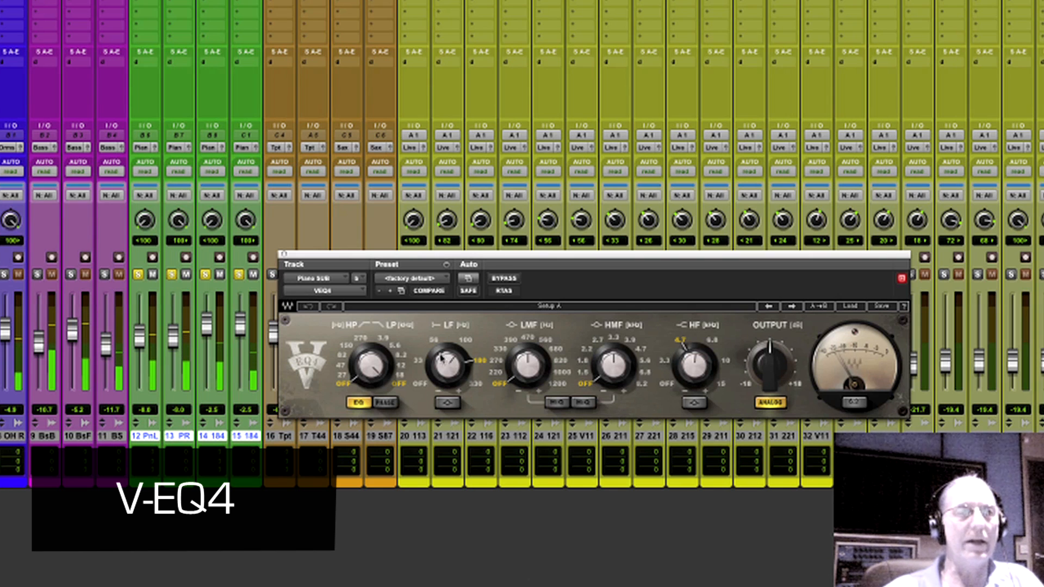
mouse_move(692, 370)
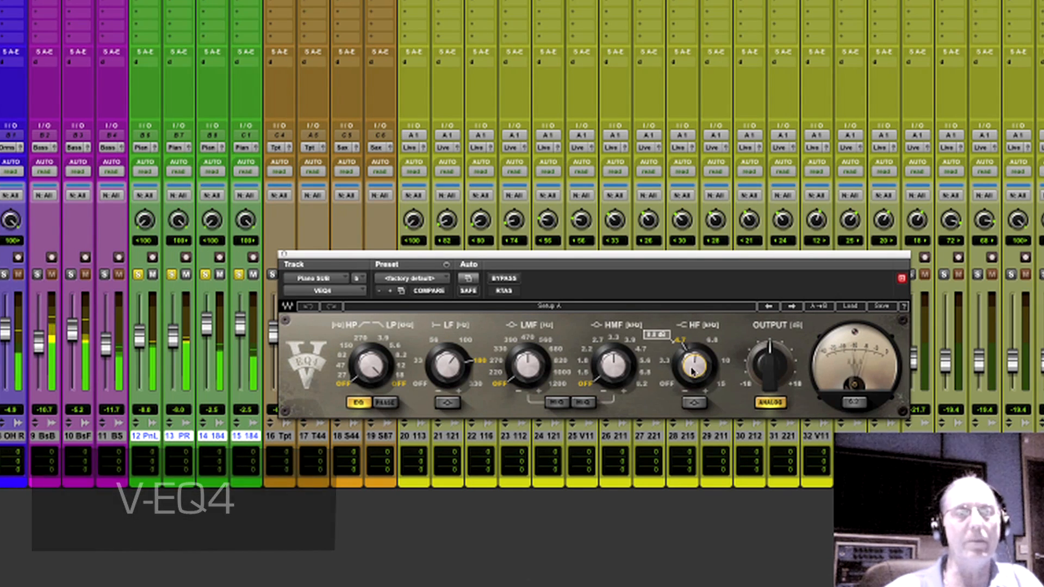
Step: Close the VEQ4 equalizer, show the send assignments on the sub channels, and open the Piano sub's Hall send
left_click(283, 254)
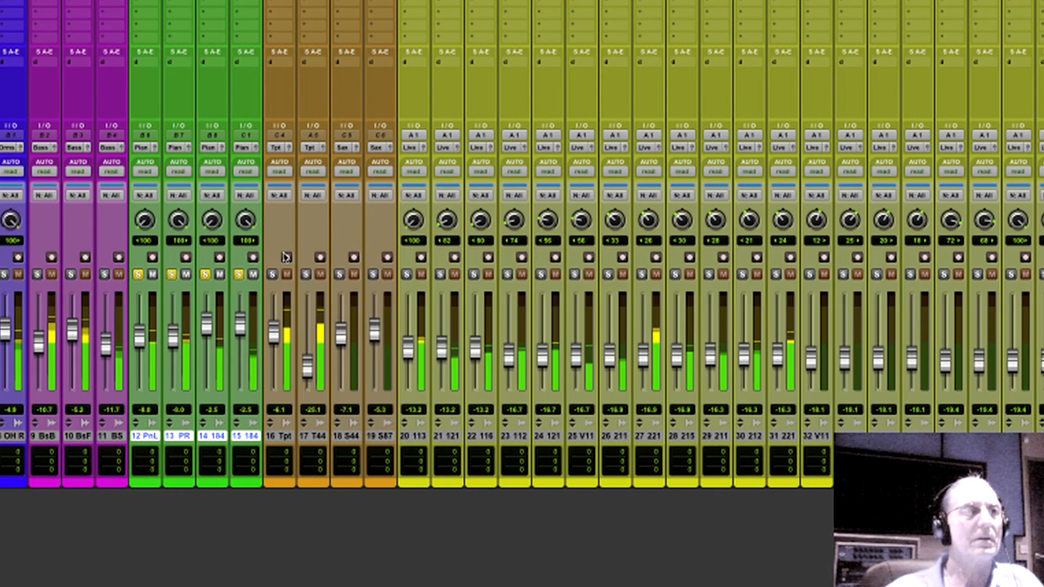
scroll(522, 244, "right", 15)
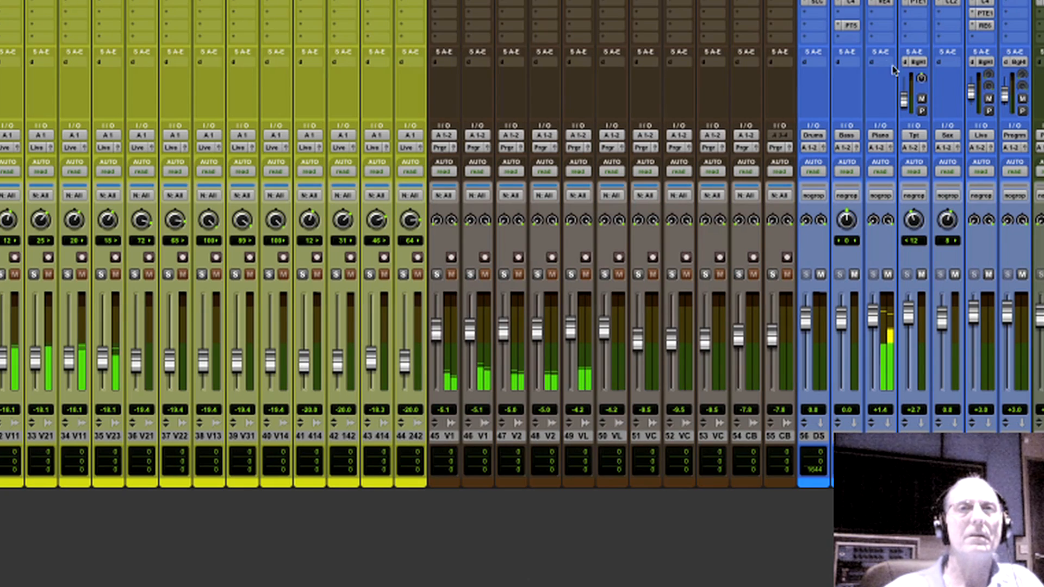
left_click(871, 64)
left_click(894, 7)
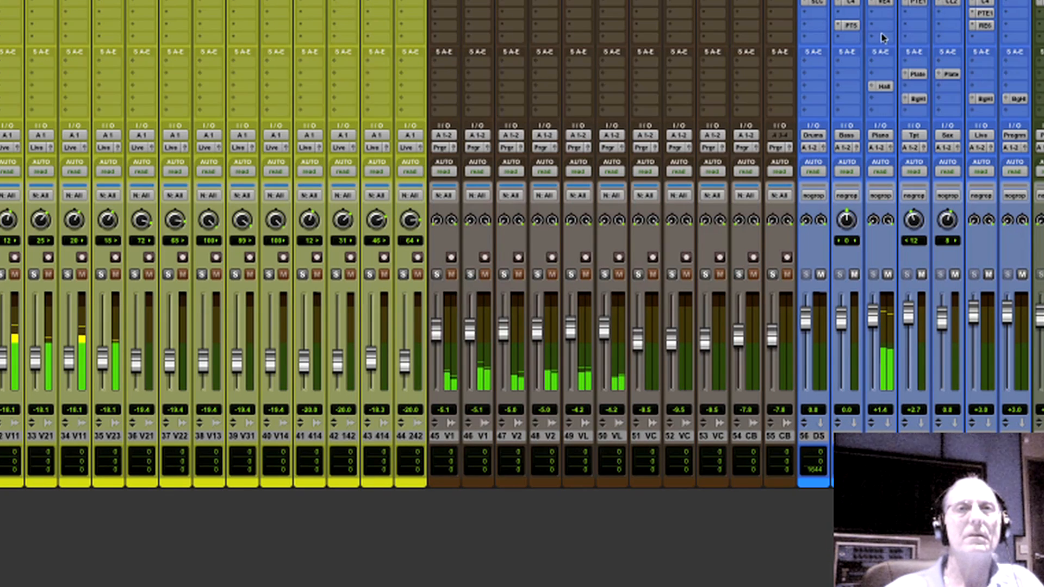
left_click(882, 86)
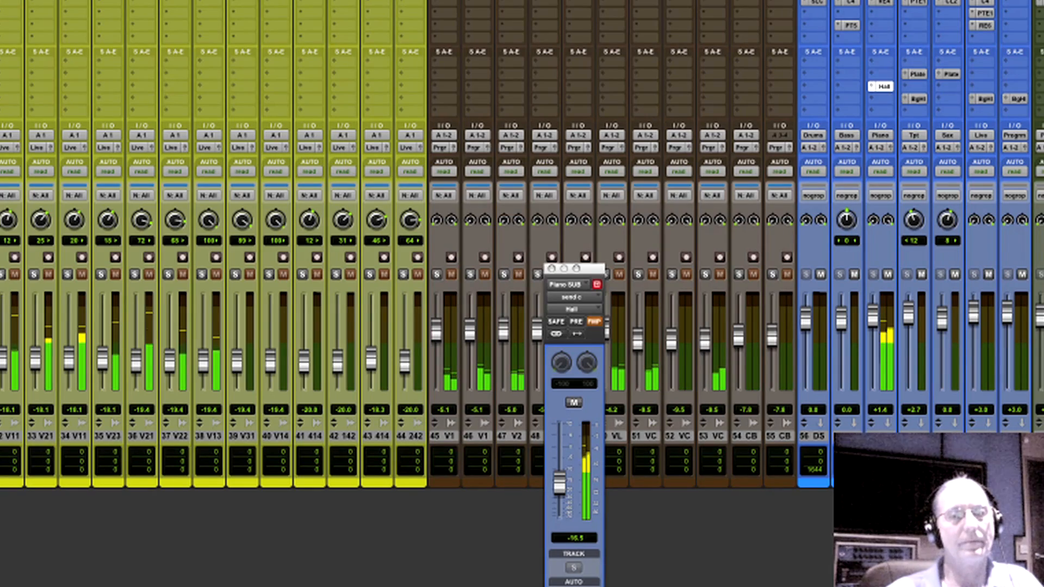
Step: Clear the solos on piano tracks 12 to 15 and solo trumpet track 16
scroll(305, 259, "left", 16)
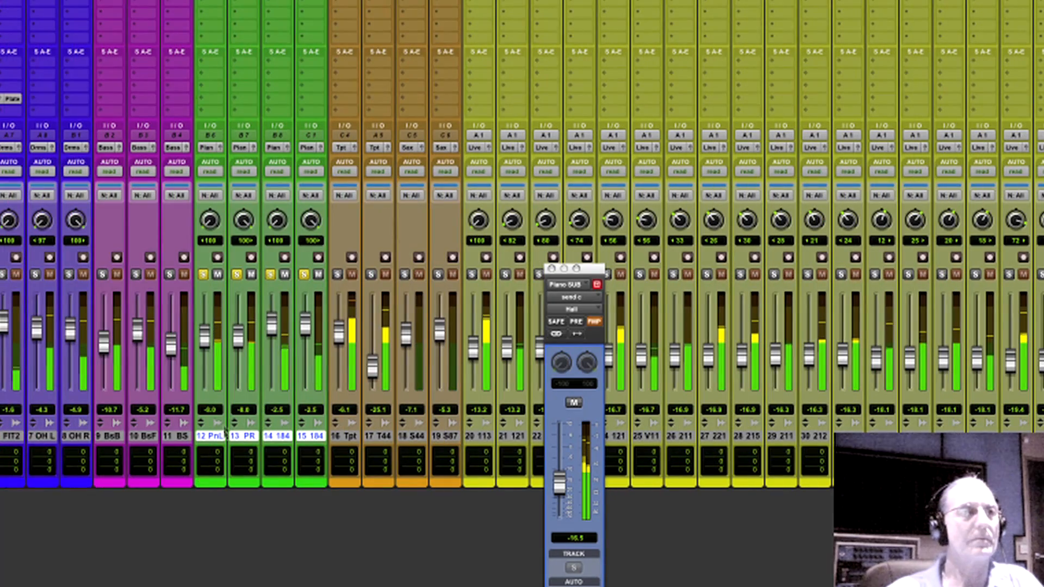
left_click(304, 274, "alt+shift")
left_click(337, 275)
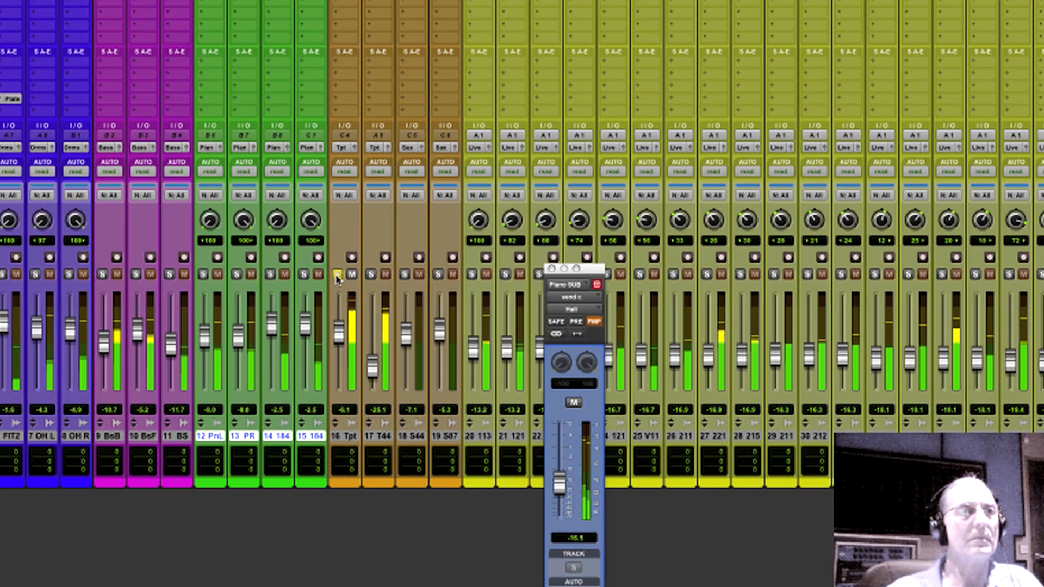
Step: Examine the PuigTec EQP1A settings on the Tpt SUB channel, including the low-frequency boost, and close the equalizer
scroll(370, 277, "right", 18)
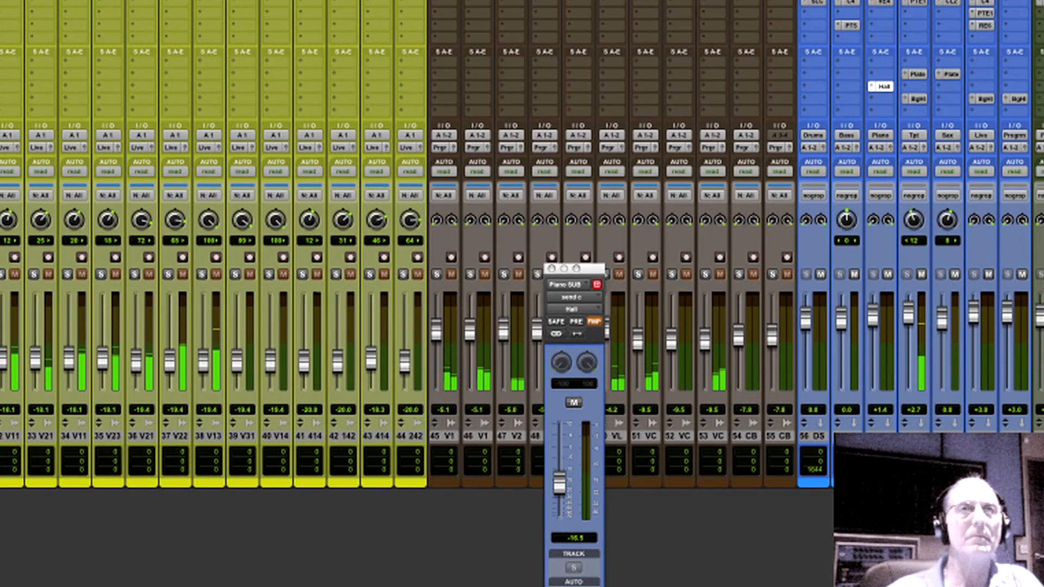
left_click(924, 5)
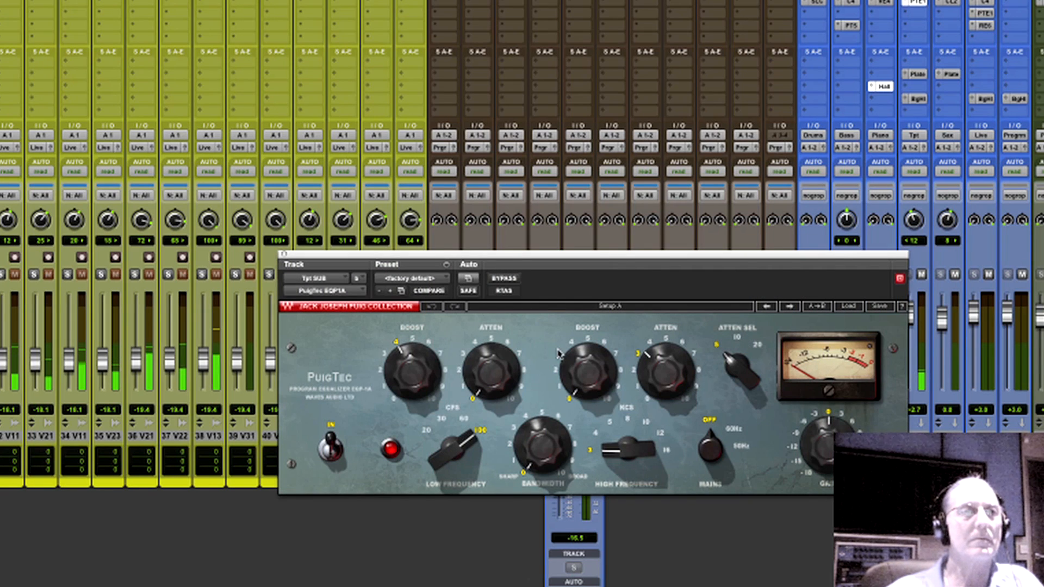
left_click_drag(399, 373, 398, 376)
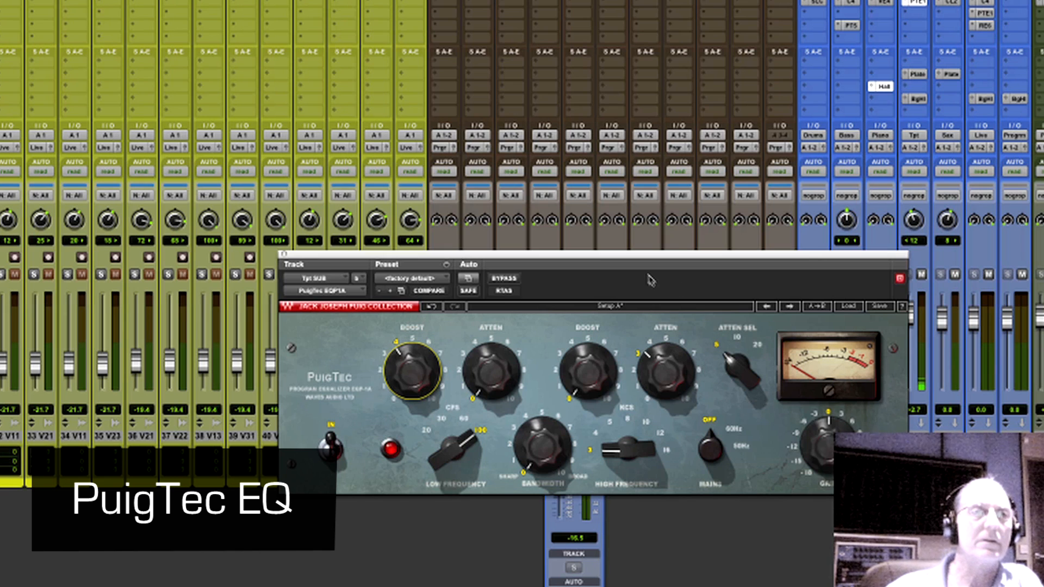
left_click_drag(650, 261, 582, 182)
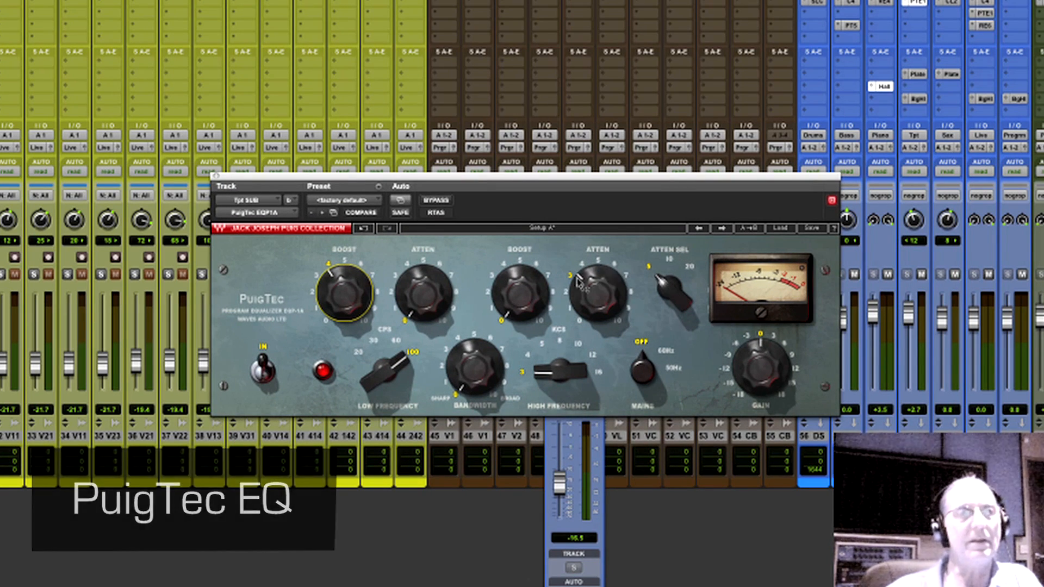
left_click(216, 177)
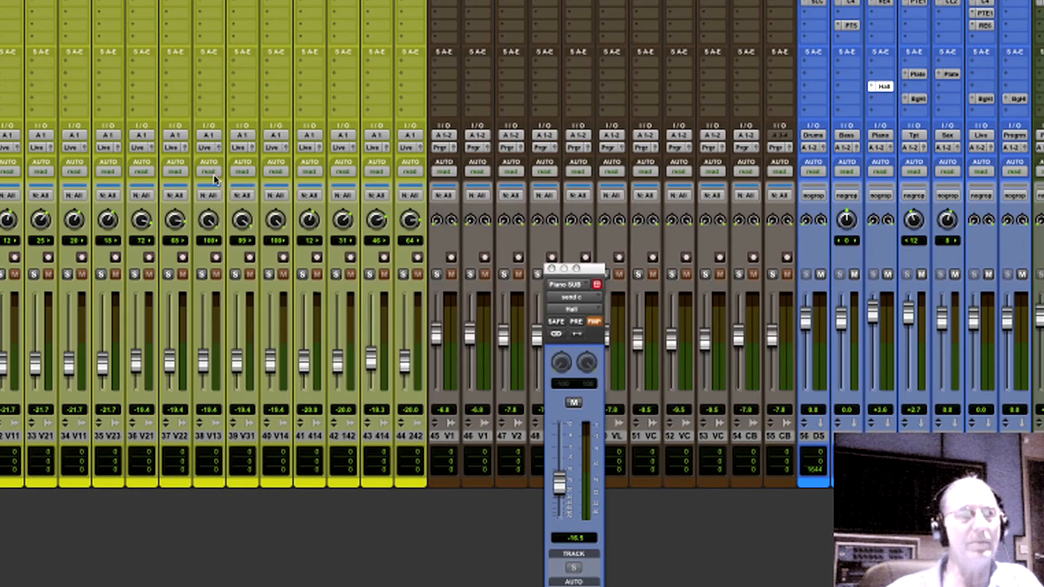
Step: Unsolo the trumpet tracks, and select and solo all the live tracks from 20 to 44
scroll(206, 408, "left", 10)
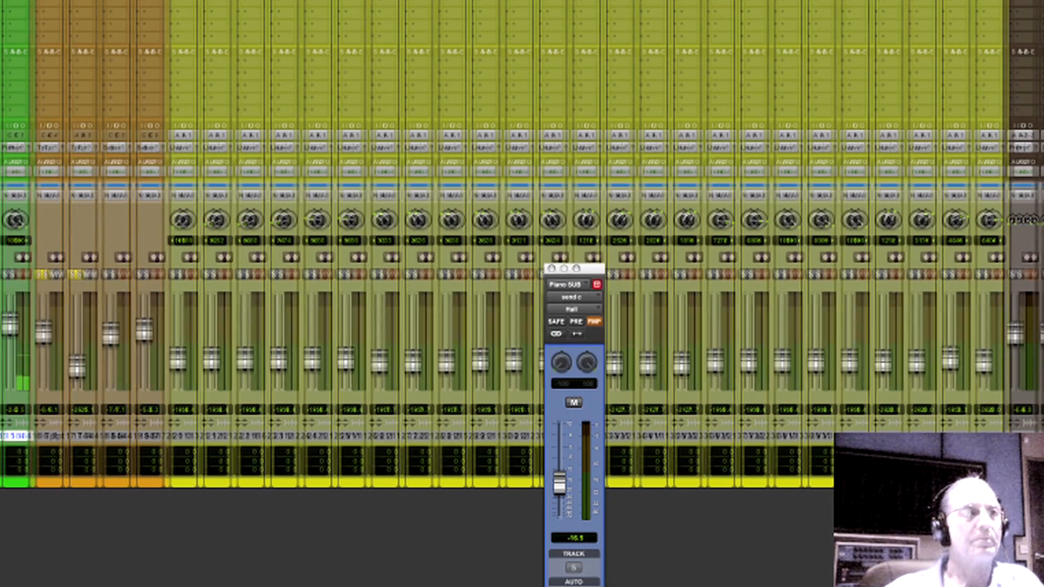
left_click(177, 275)
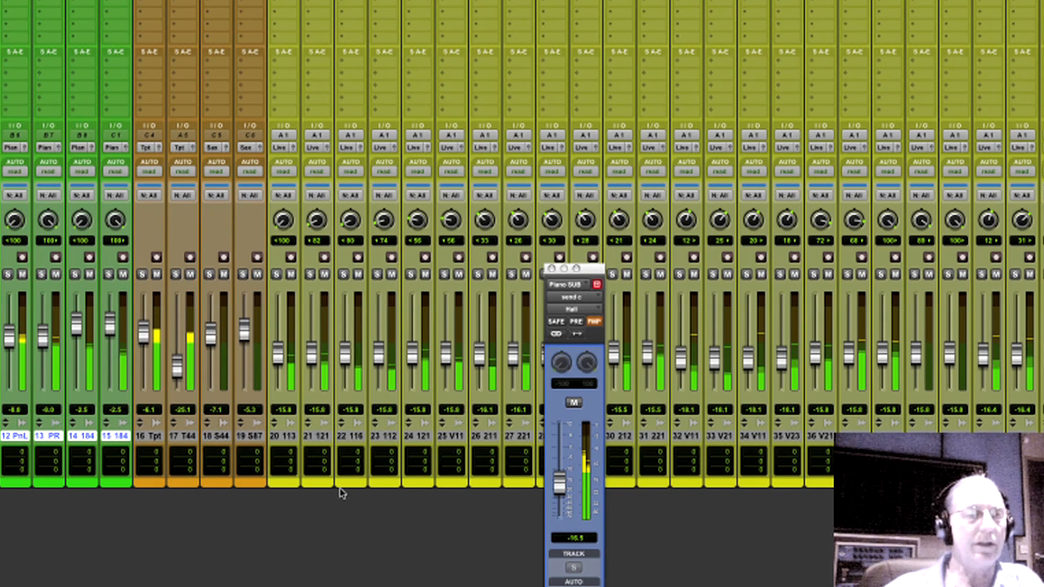
left_click(283, 437)
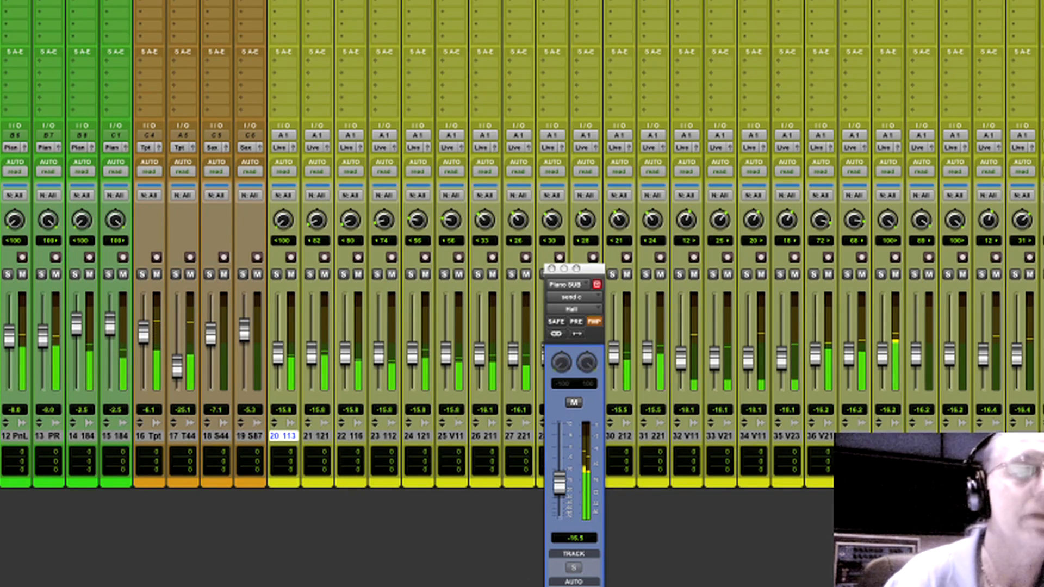
scroll(523, 243, "right", 10)
scroll(522, 244, "left", 2)
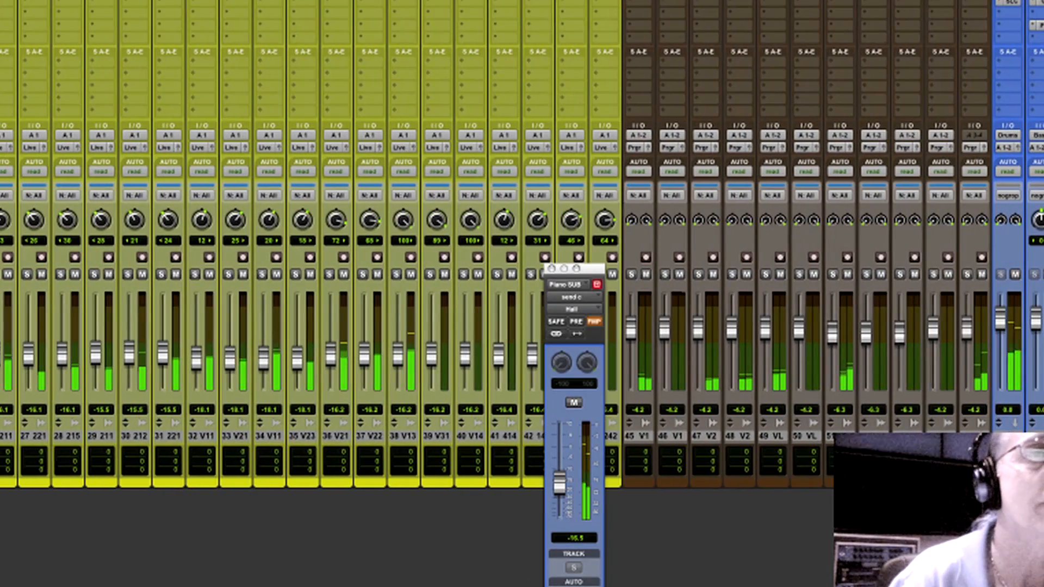
left_click(612, 436, "shift")
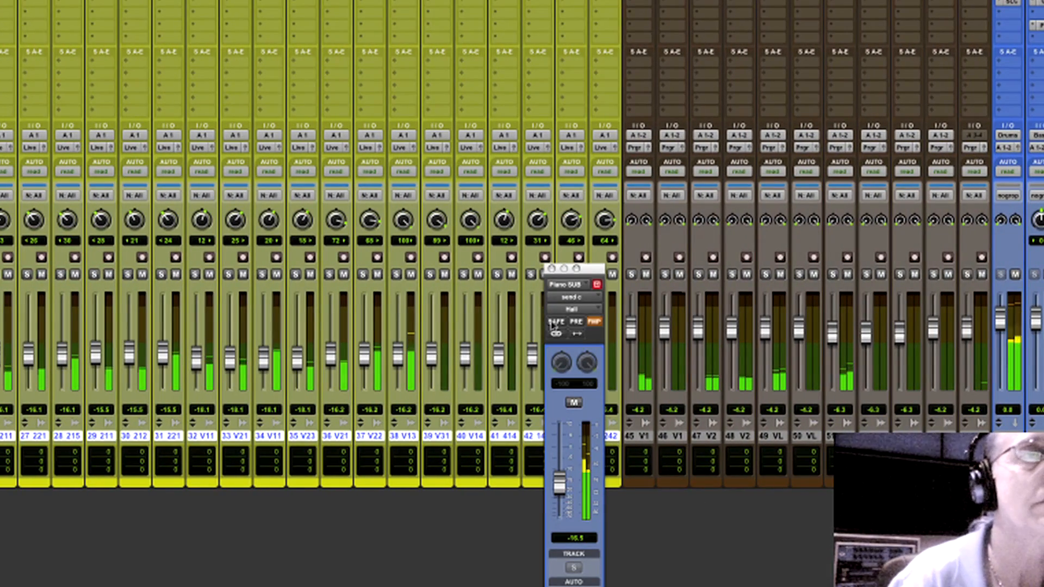
left_click(464, 275, "alt+shift")
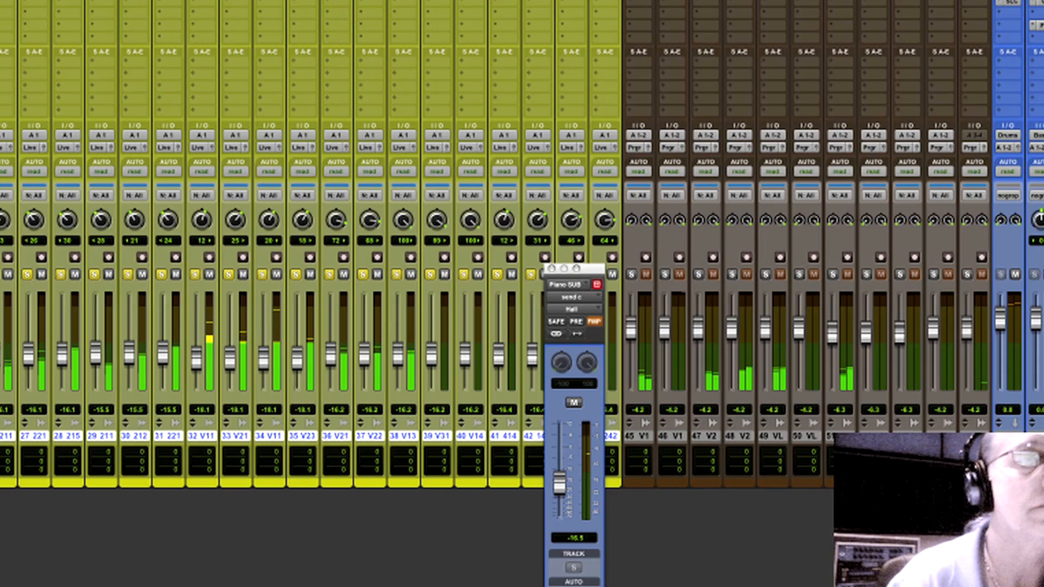
Step: Close the Big Hall reverb and Piano SUB send windows, clear the solos on tracks 20 to 44, and stop playback
scroll(522, 244, "right", 4)
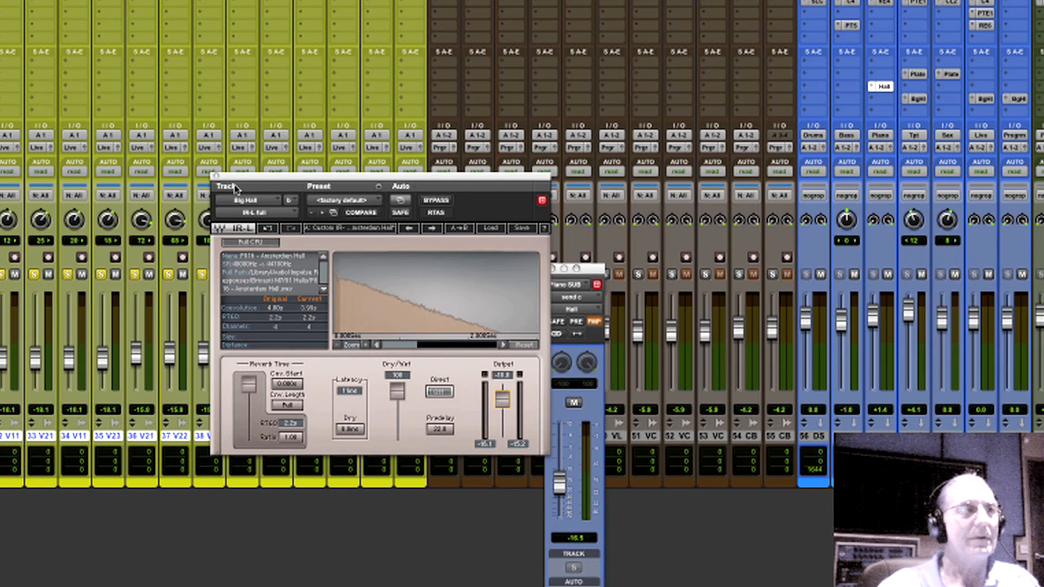
left_click(216, 177)
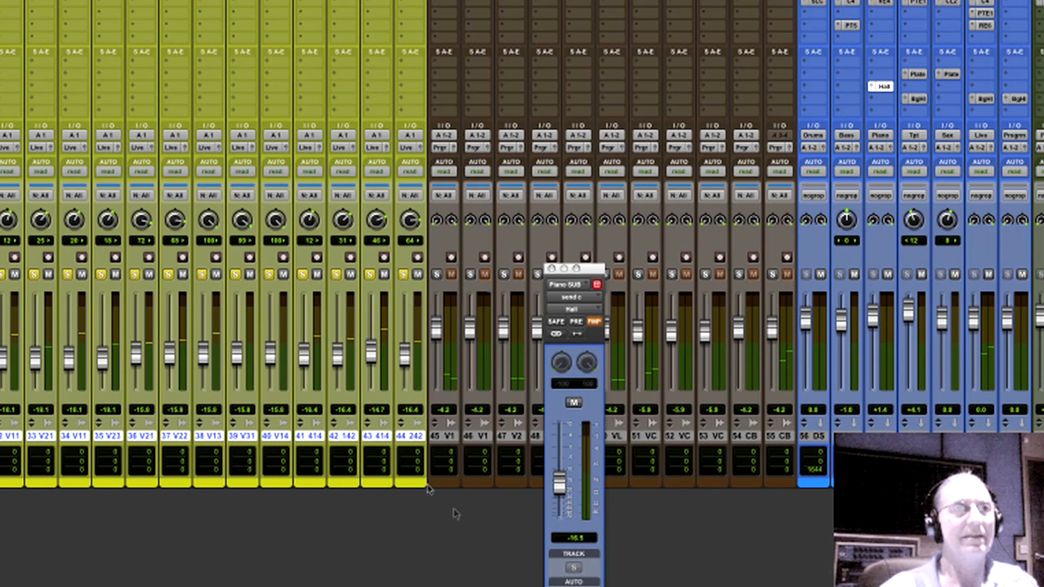
left_click(373, 275, "alt")
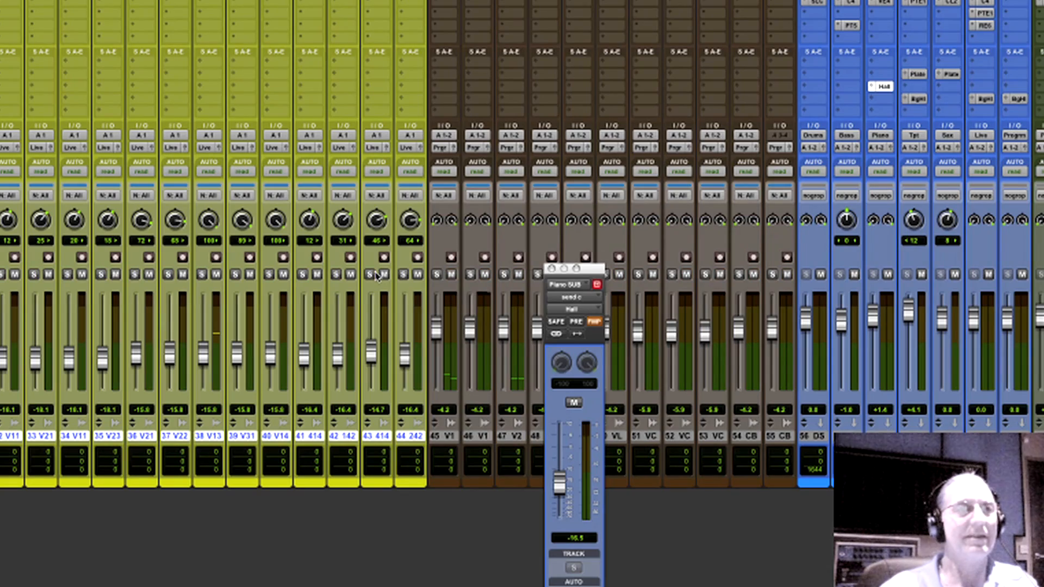
left_click(552, 269)
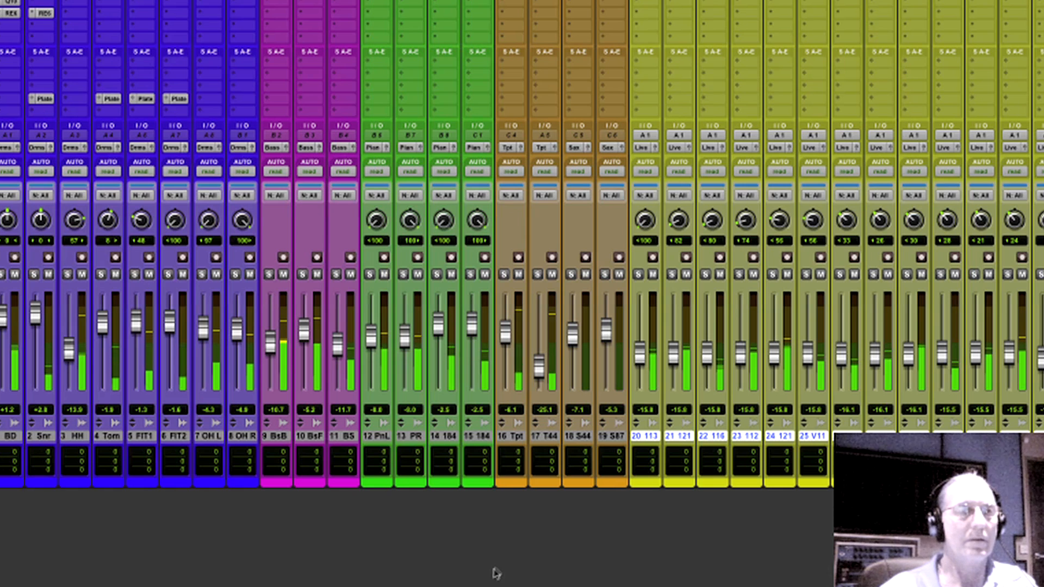
key("space")
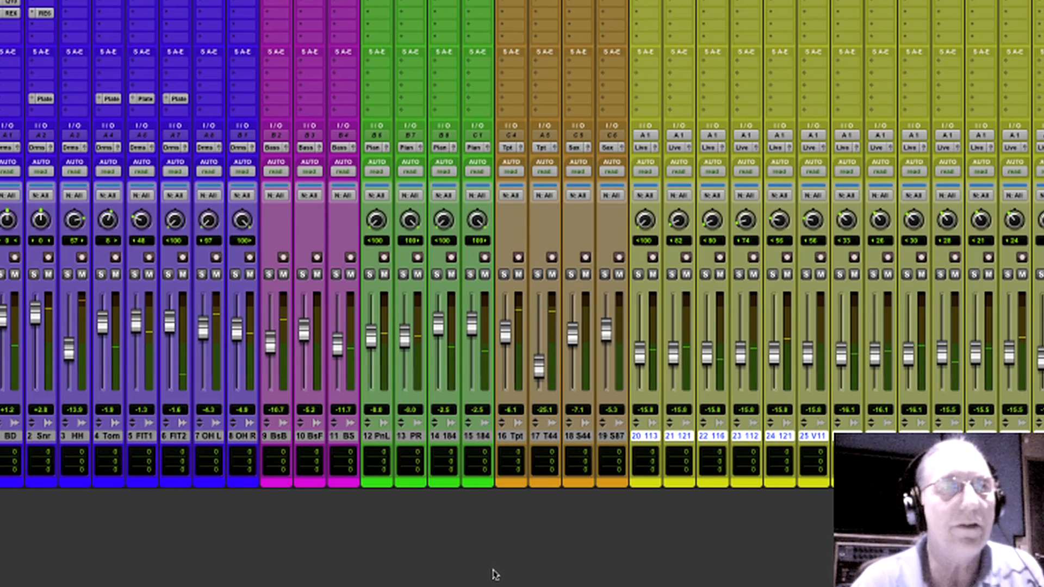
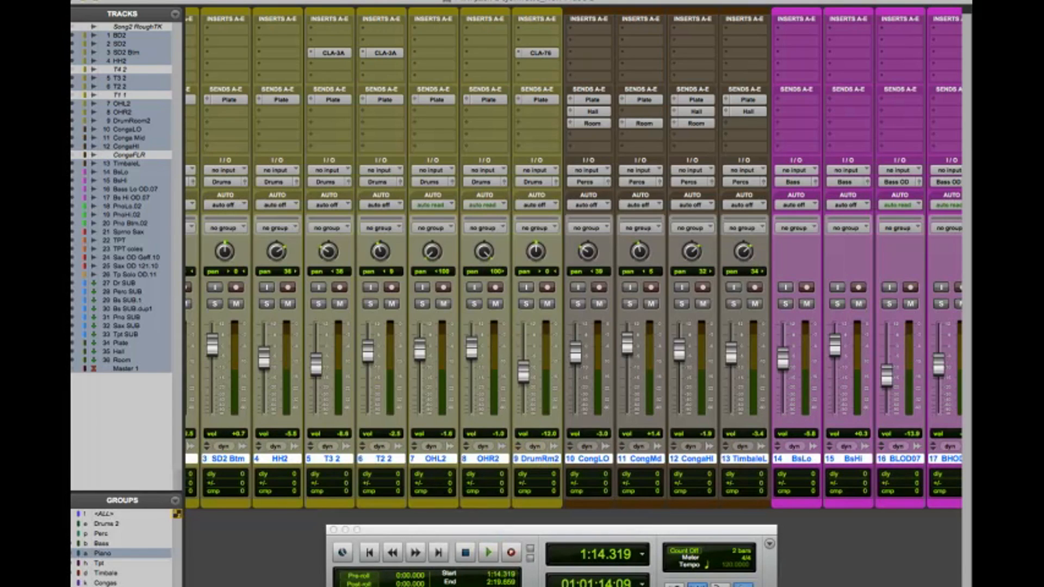
Step: Open the SSLComp on the Dr SUB channel to examine its compression settings
key("super+Tab")
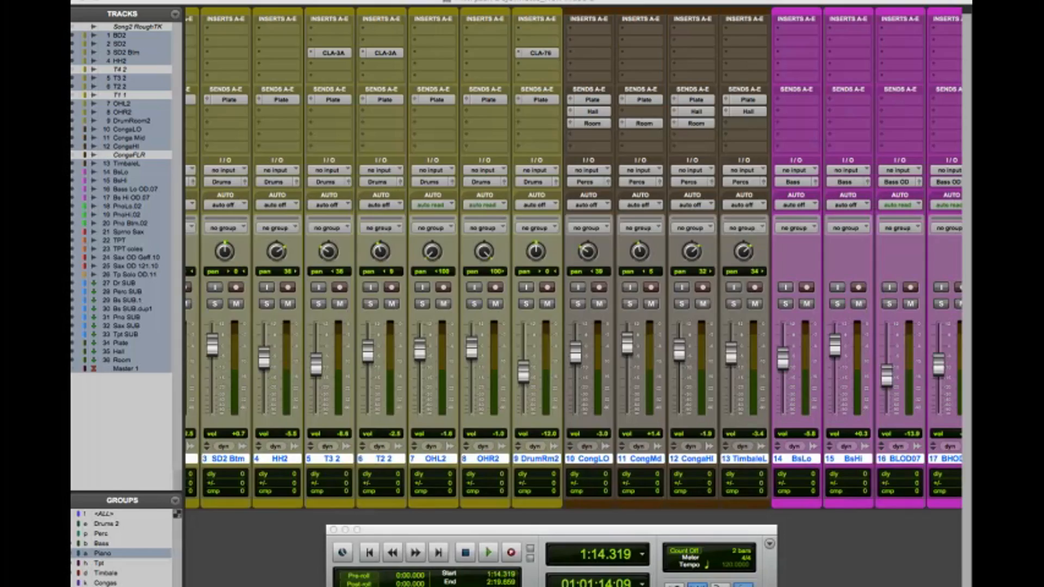
scroll(800, 530, "right", 16)
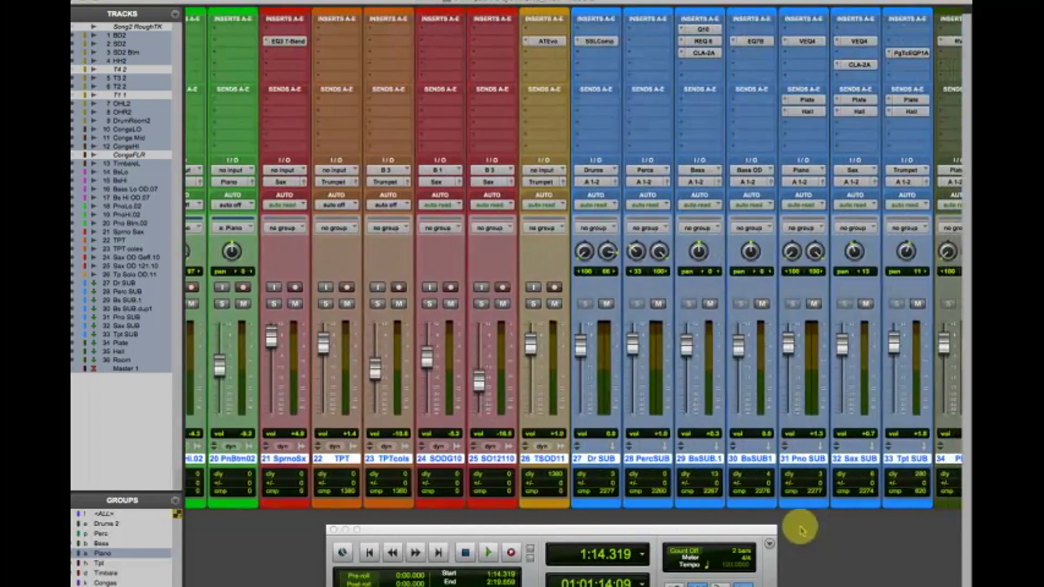
left_click(601, 42)
key("super+Tab")
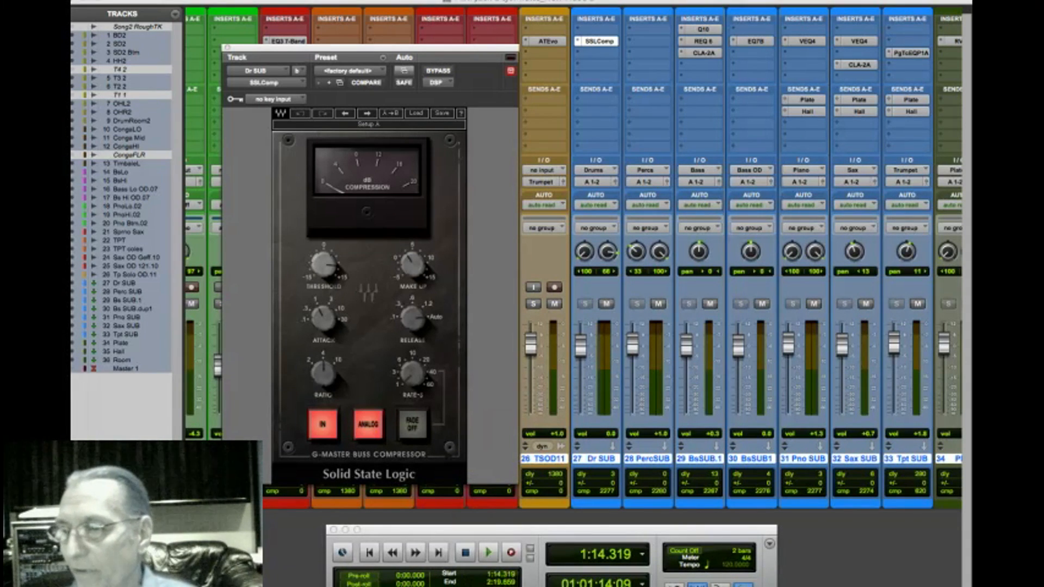
key("super+Tab")
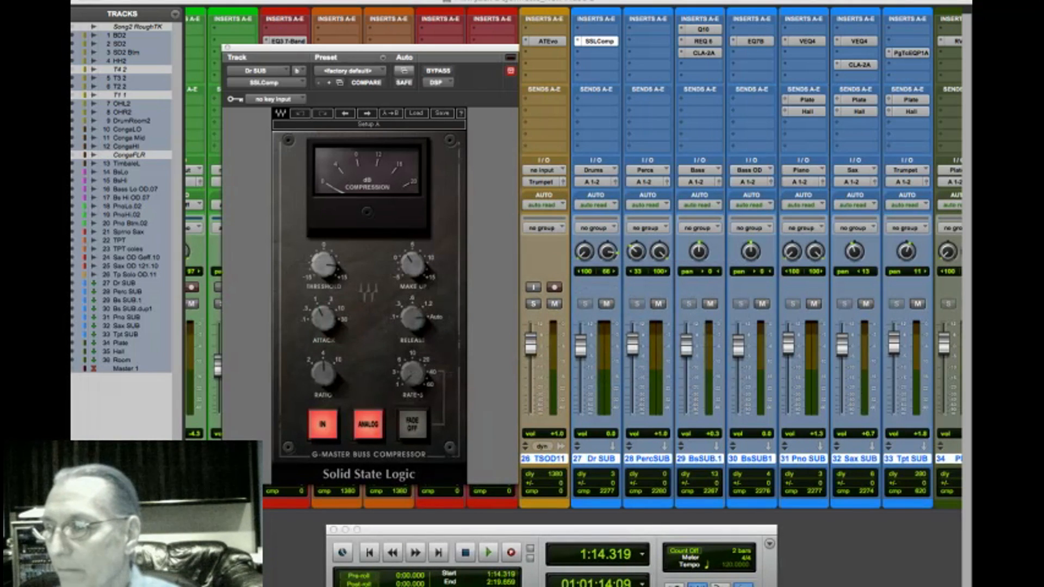
Step: Switch the CLA-2A on Bs SUB.1 to Setup B and turn Peak Reduction down to 0 and partway back up
left_click(703, 52)
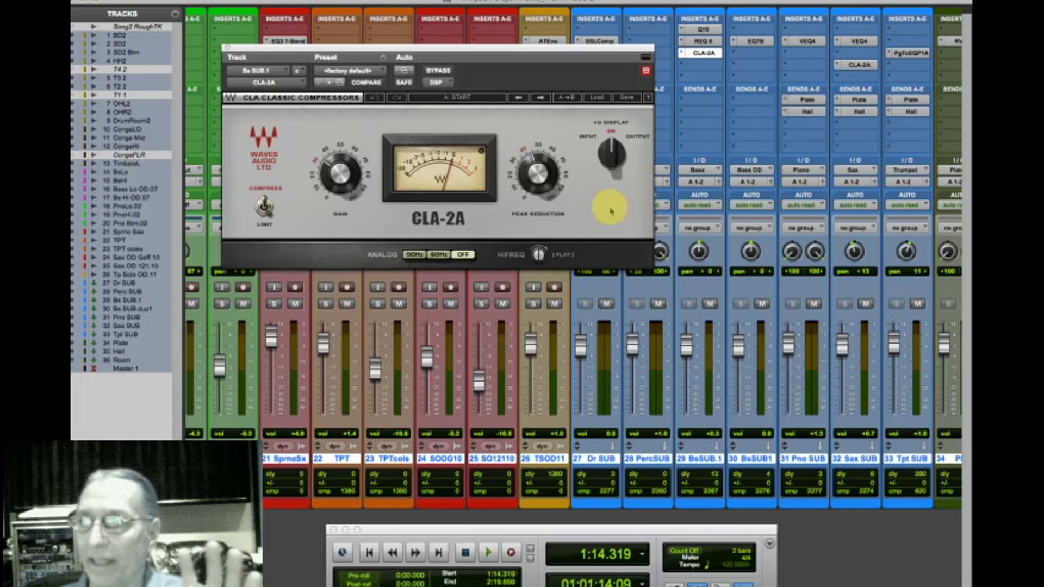
left_click(473, 97)
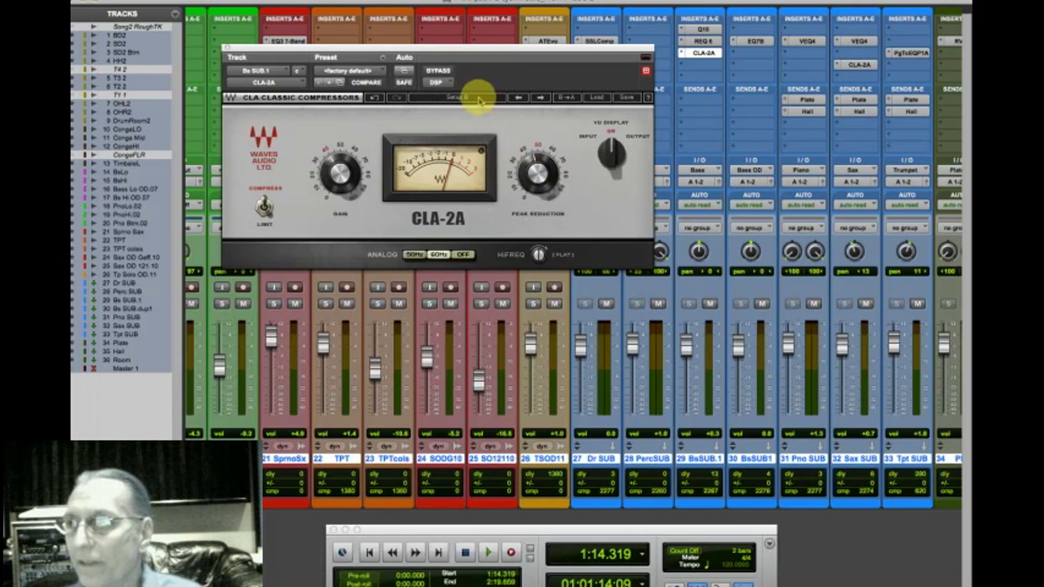
left_click_drag(538, 167, 524, 247)
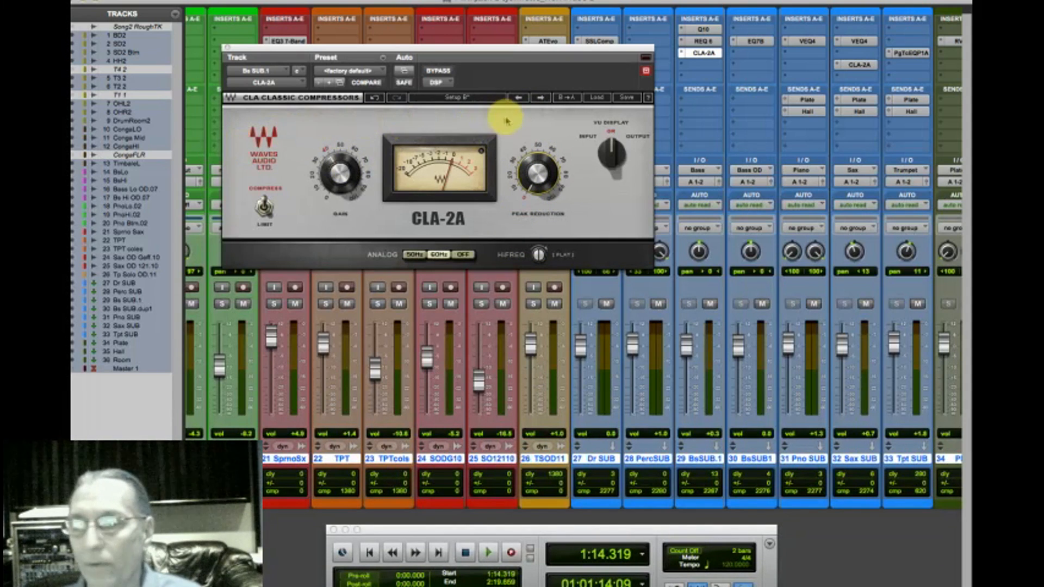
mouse_move(538, 177)
left_click_drag(539, 177, 553, 109)
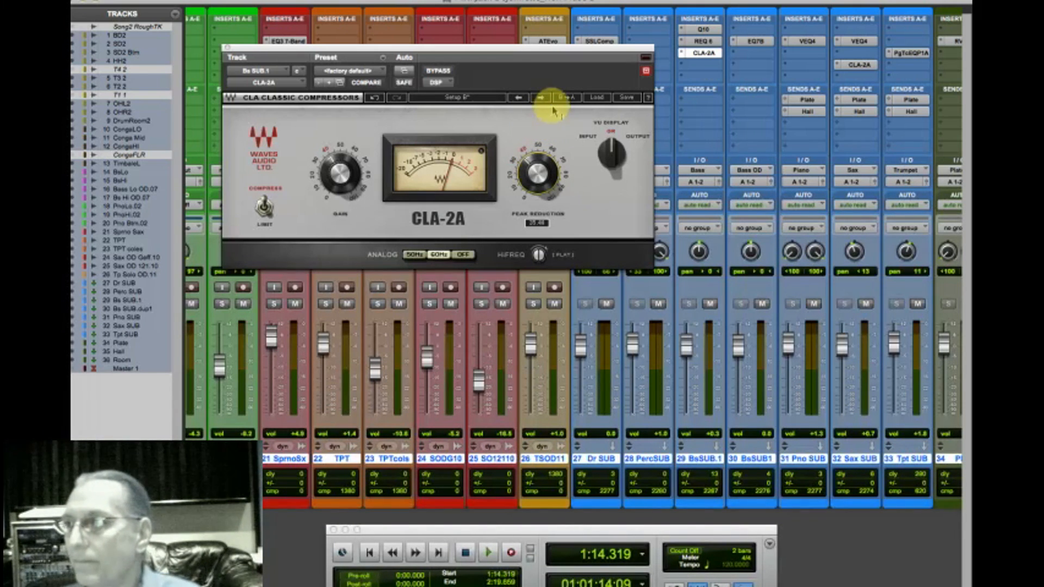
Step: Open the CLA-2A on the Sax SUB channel and play the song from about 0:58.856 in the Edit window
left_click(869, 65)
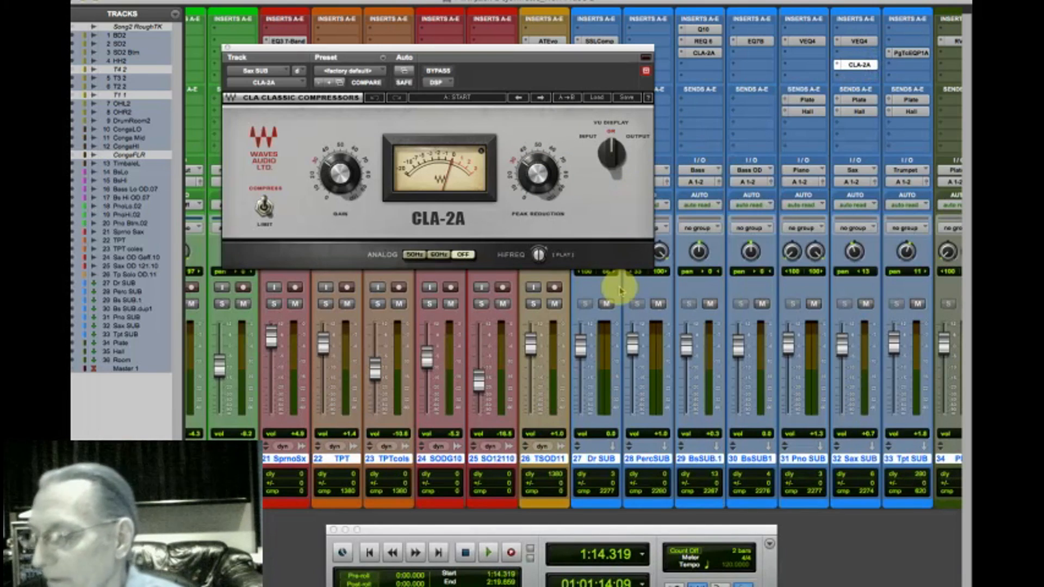
key("super+equal")
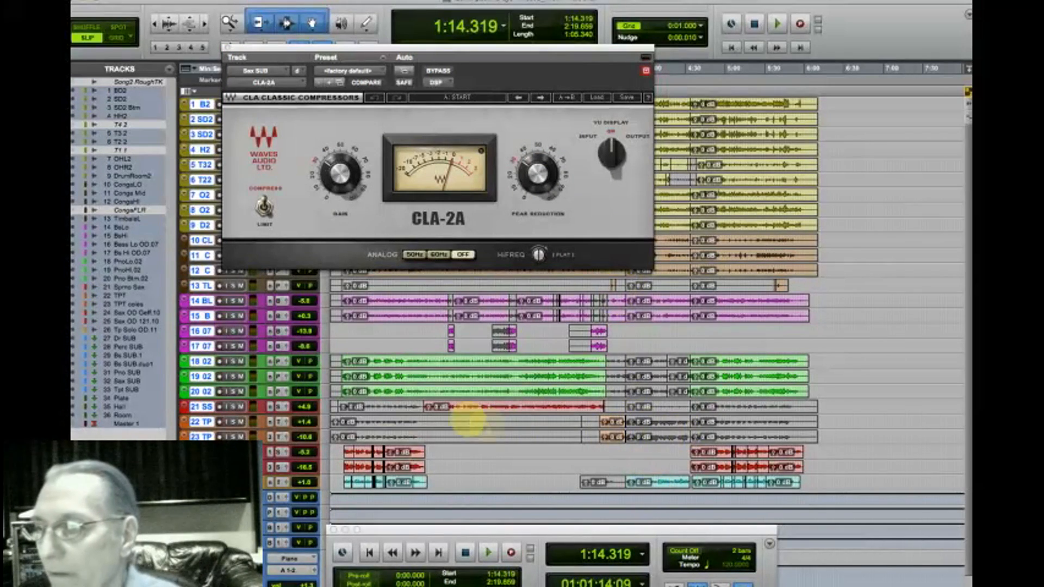
left_click(409, 451)
key("space")
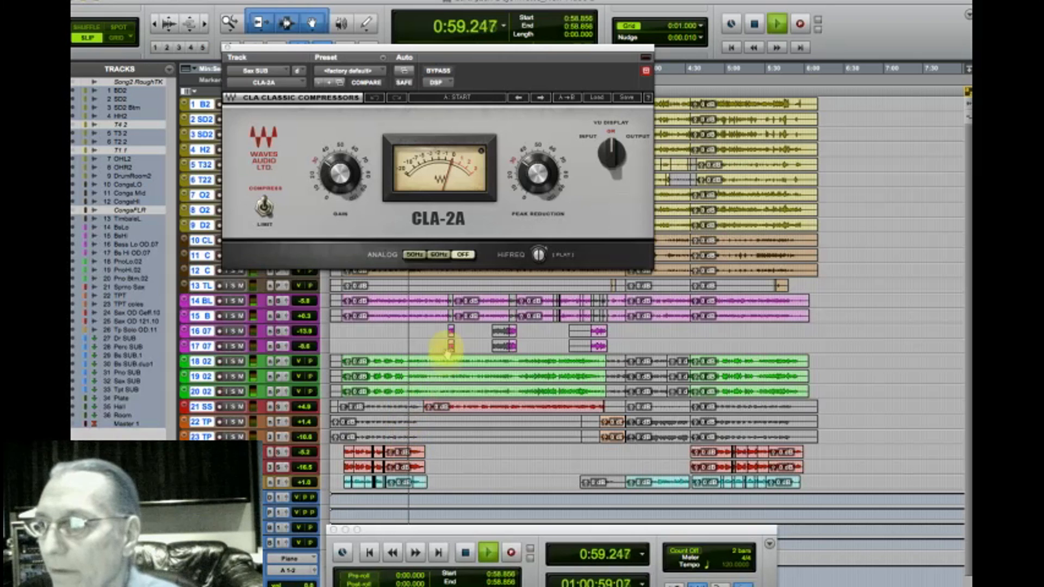
Step: Adjust the Peak Reduction on the Sax SUB's CLA-2A to 47.84 during playback
left_click_drag(533, 172, 482, 183)
key("space")
key("space")
left_click_drag(529, 172, 528, 170)
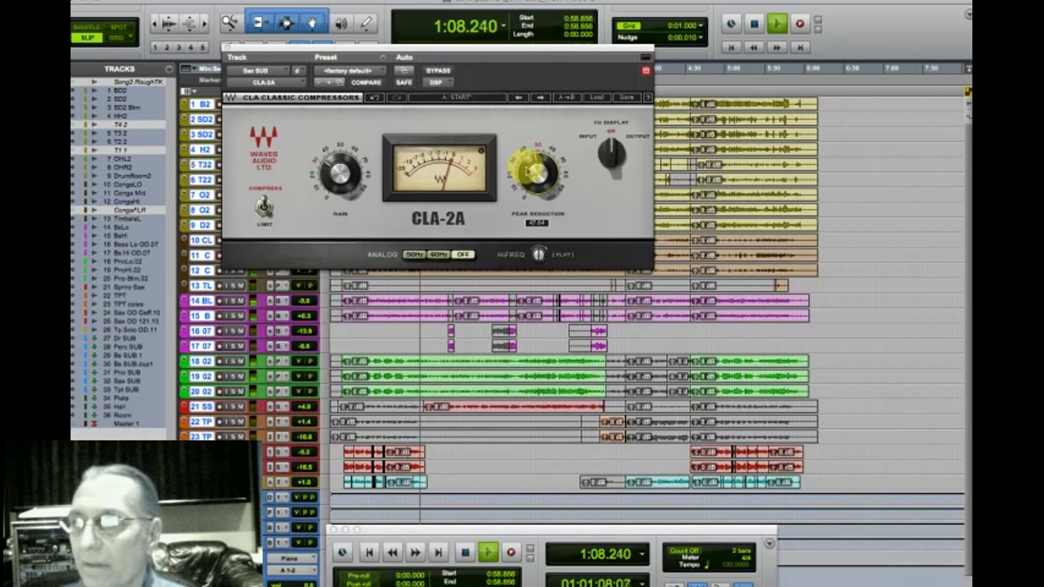
Step: Stop playback and set the height of the first sax overdub track, Sax OD Geff.10, to medium
key("space")
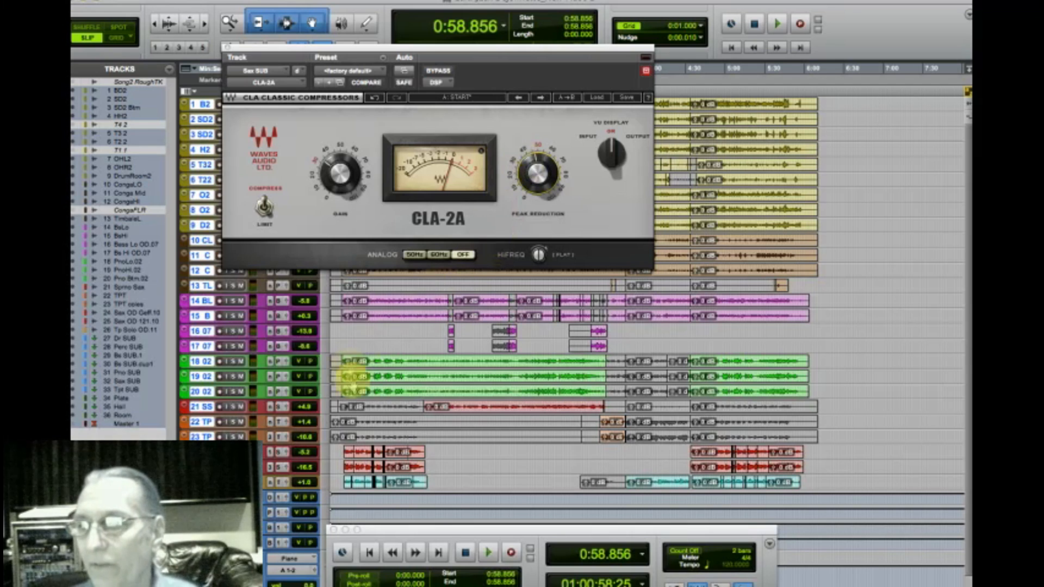
left_click(328, 460)
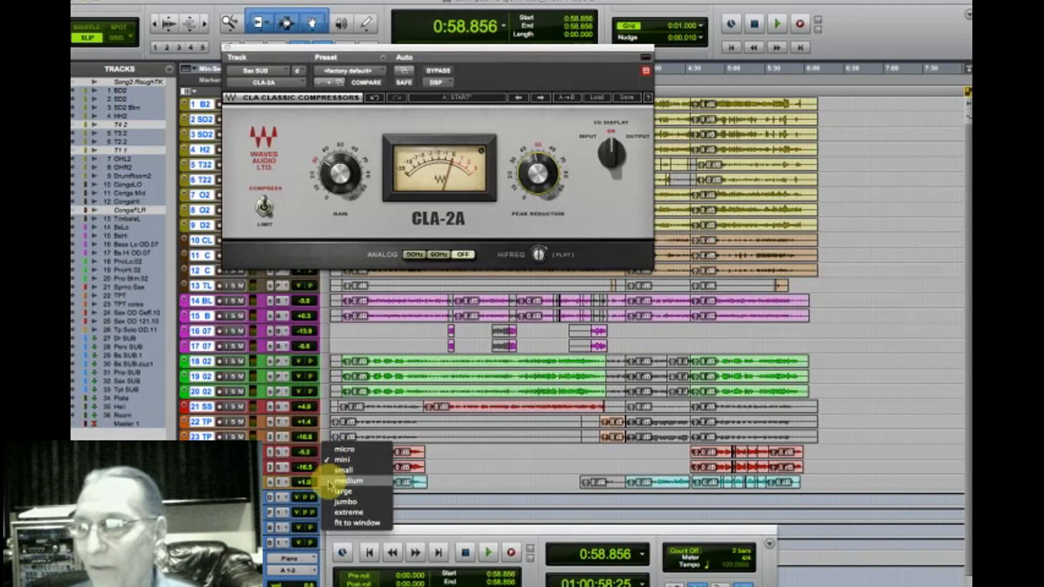
left_click(331, 483)
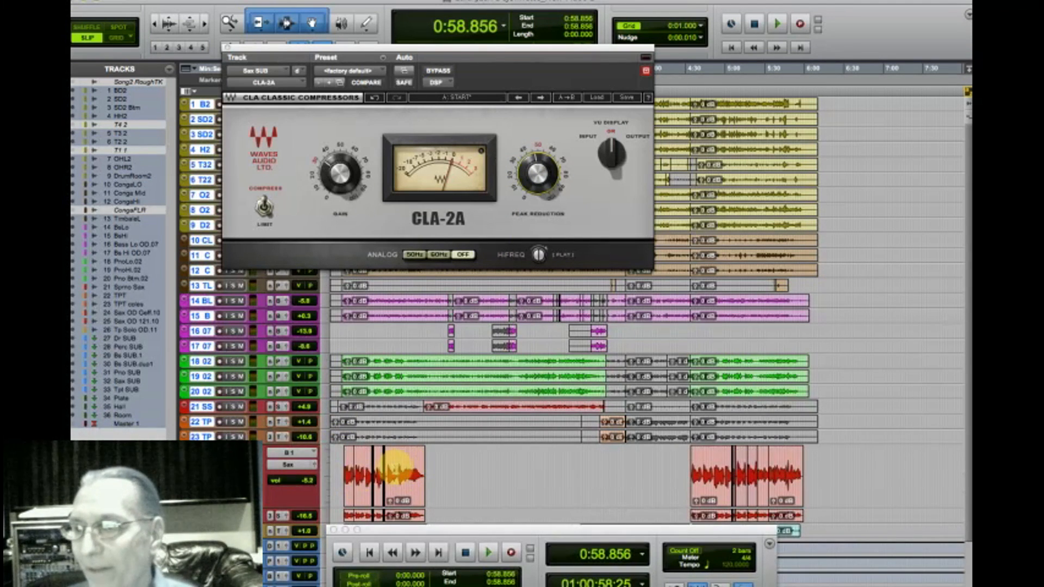
Step: Play the song from 0:49.878 with the sax overdub waveform magnified to follow the phrases
left_click(397, 469)
key("space")
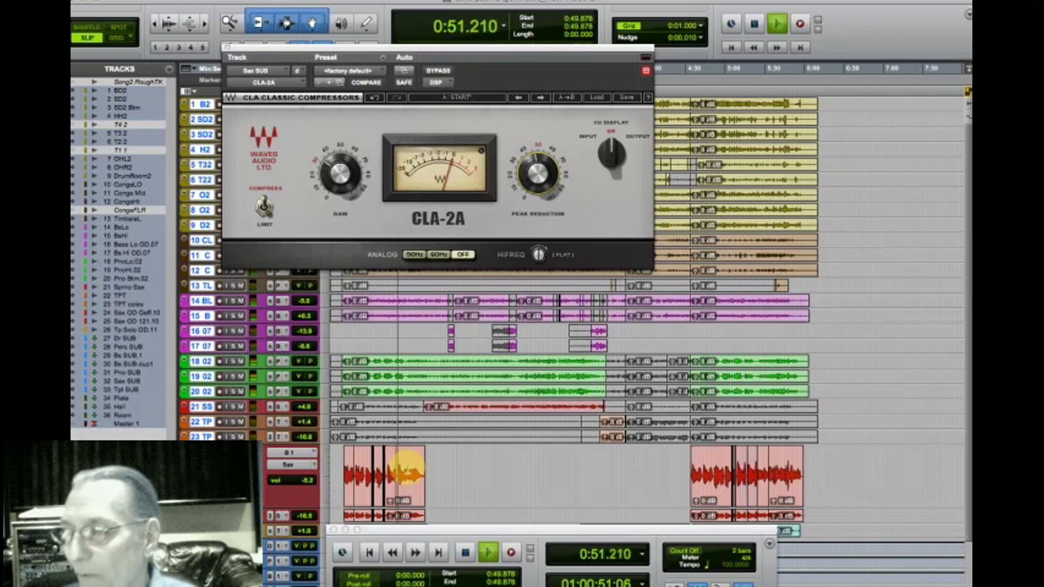
key("t")
key("t")
key("t")
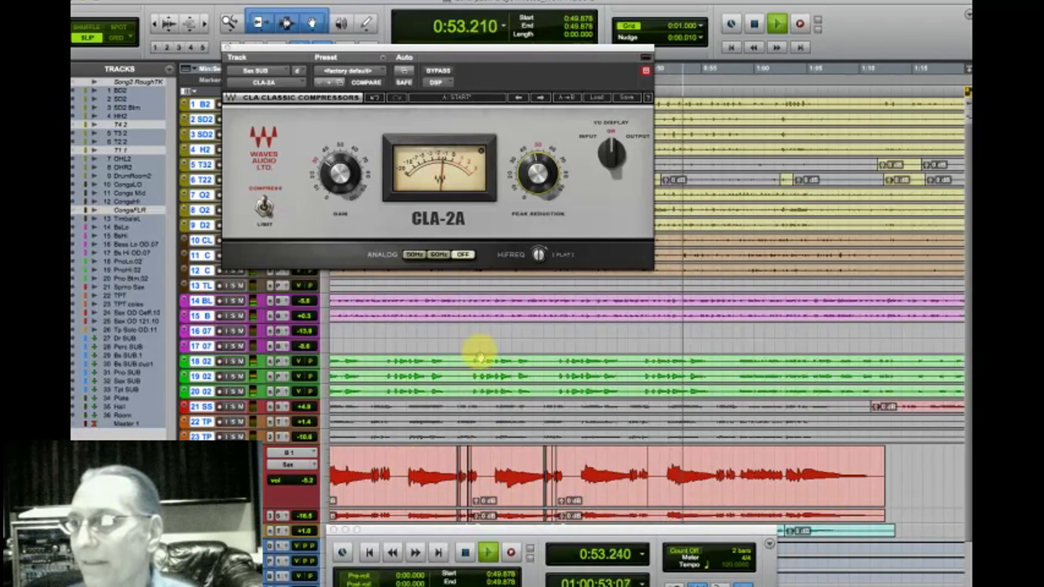
Step: Replay the sax passage from 0:49.878 to check the compression, stop playback and close the Sax SUB's CLA-2A
key("space")
key("space")
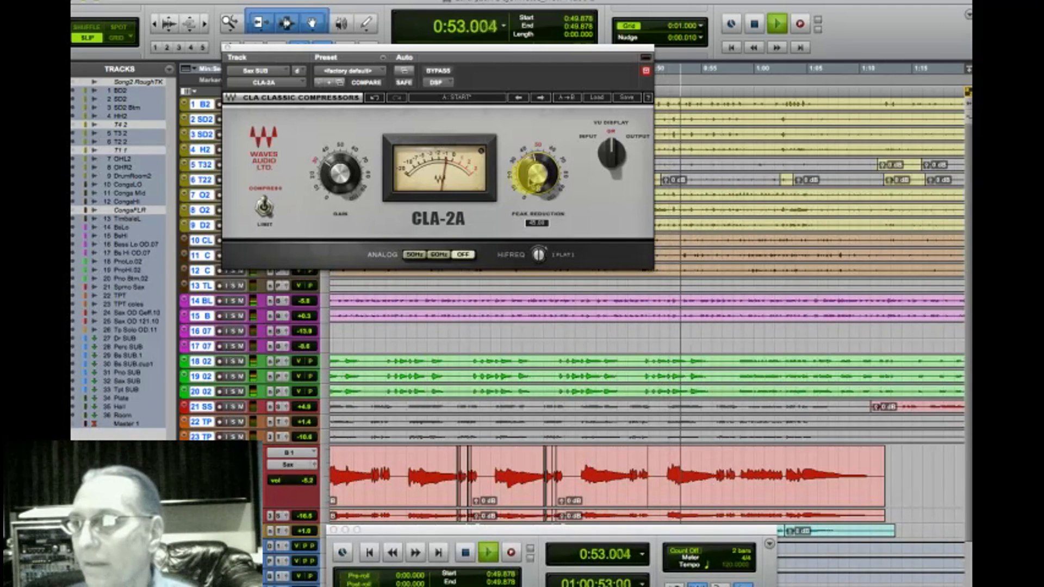
key("space")
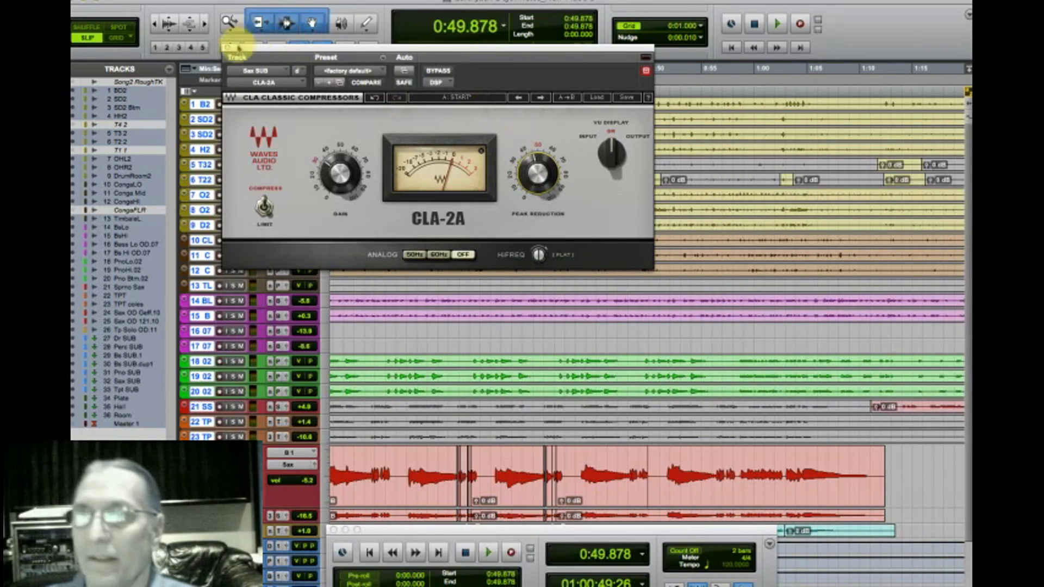
left_click(228, 48)
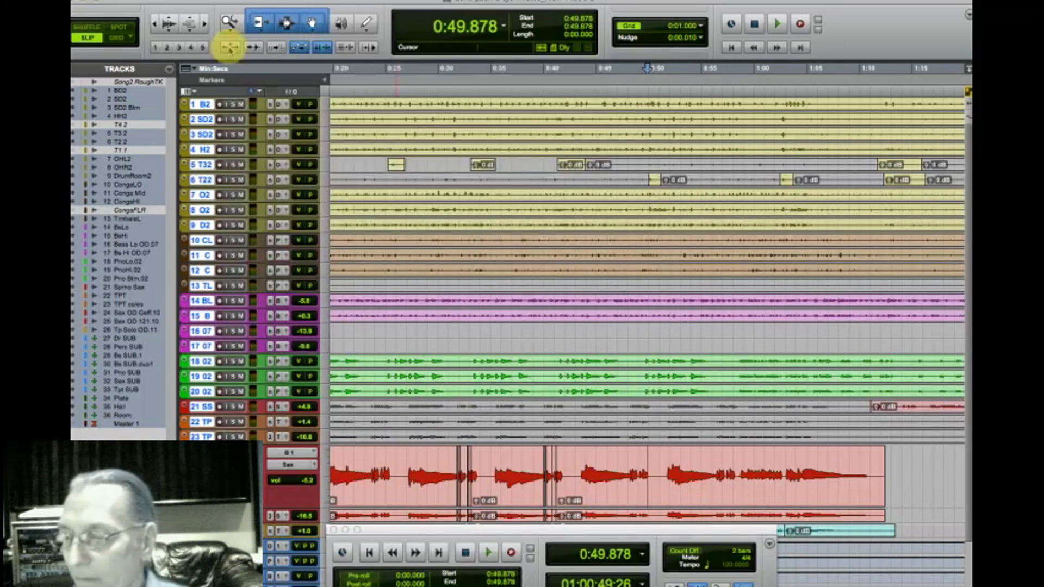
Step: Return to the Mix window and open the EQ3 7-Band on the Soprano Sax channel to examine its settings, closing it when done
key("super+equal")
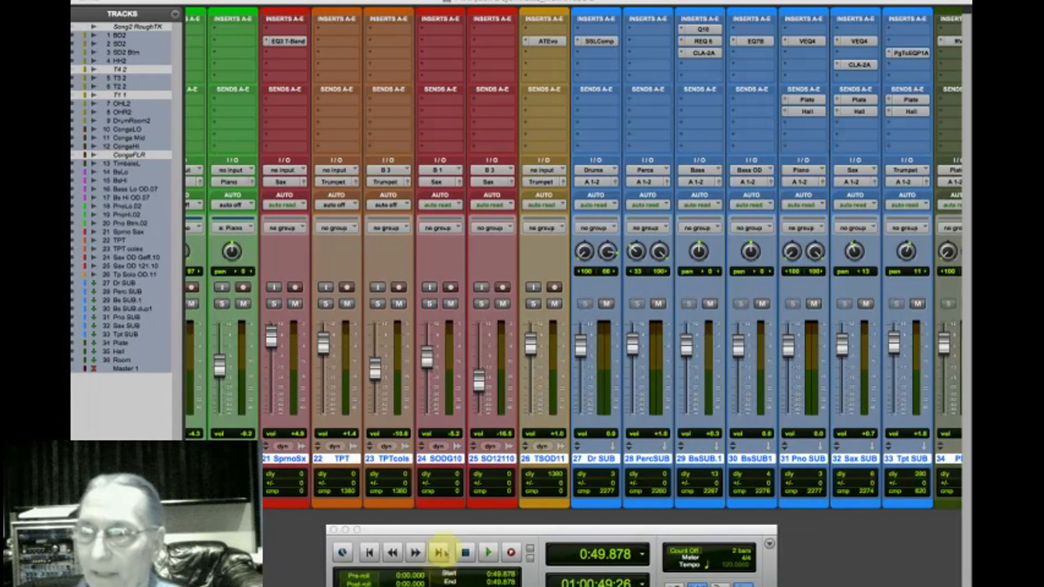
left_click_drag(446, 529, 449, 522)
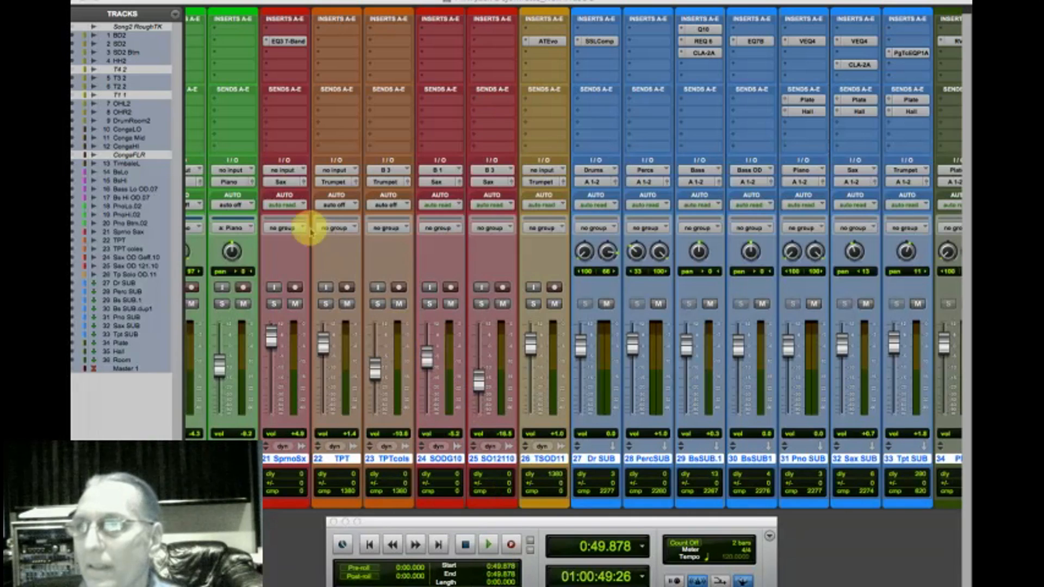
left_click(288, 42)
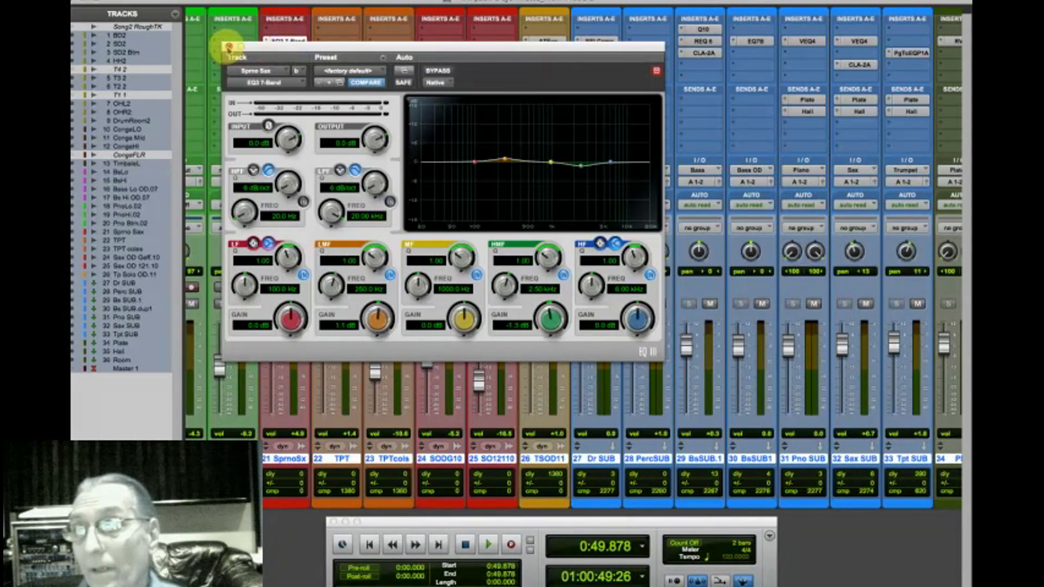
left_click(229, 46)
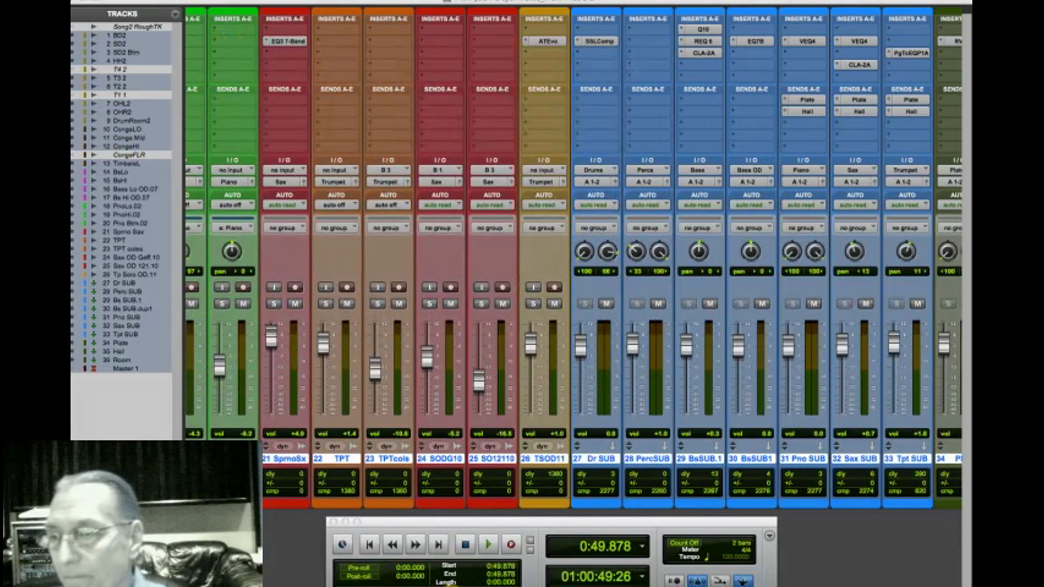
Step: Open the VEQ4 on the Pno SUB channel, toggle its Analog option off and back on, and close the plug-in
key("super+Tab")
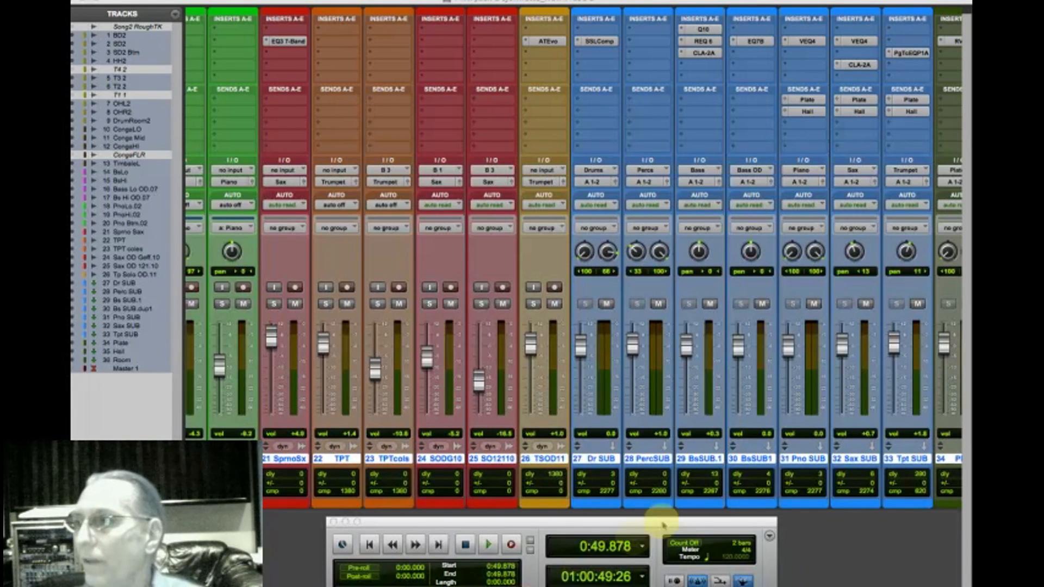
left_click(806, 40)
left_click(701, 193)
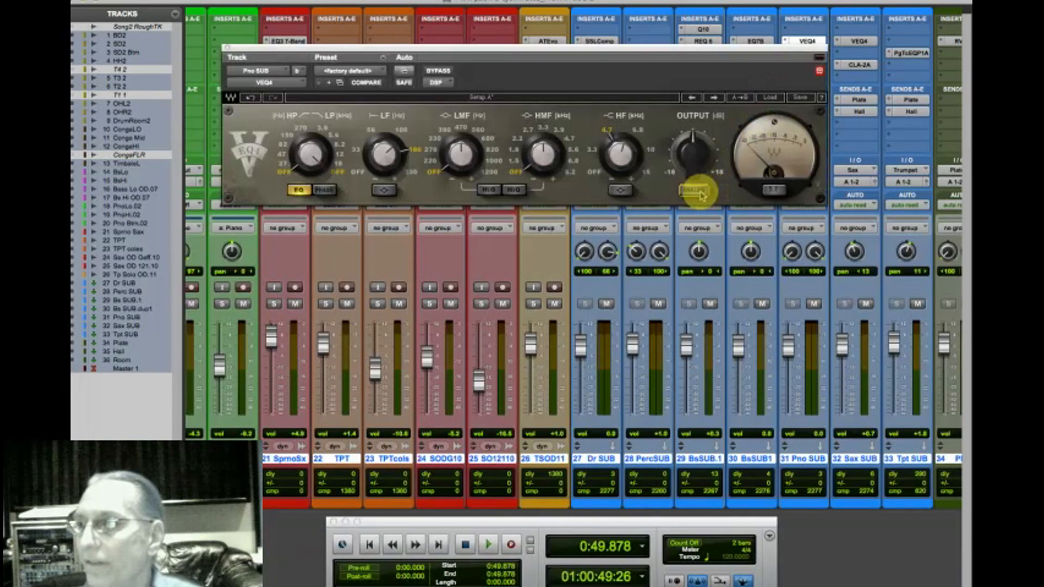
left_click(702, 194)
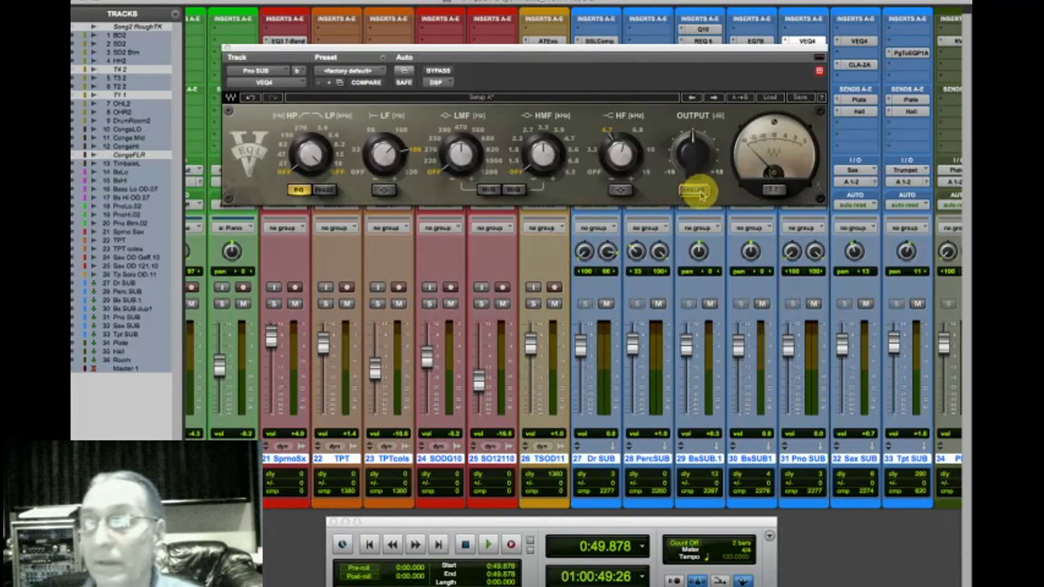
left_click(701, 194)
left_click(702, 194)
left_click(702, 194)
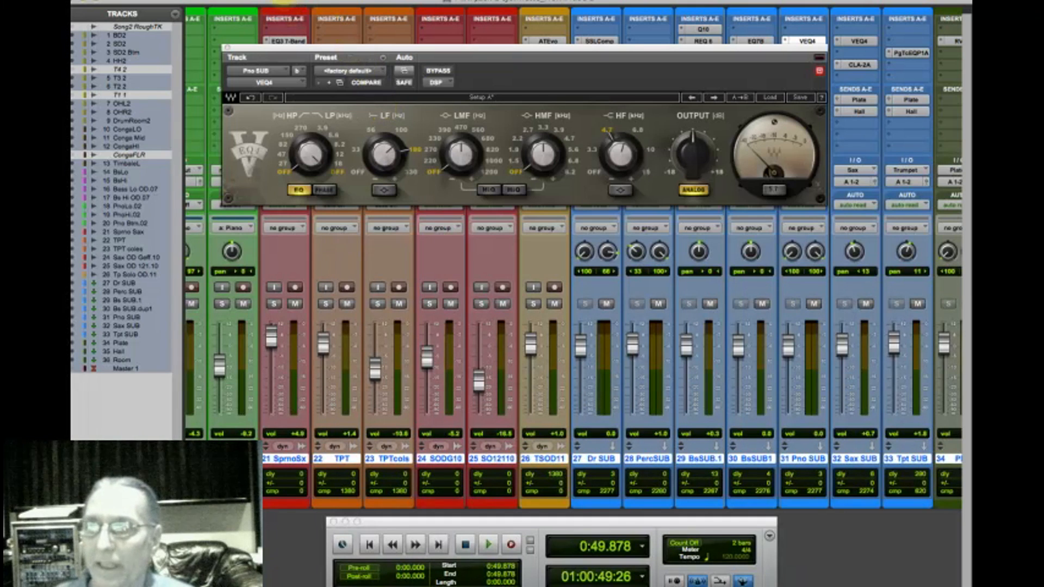
left_click(228, 48)
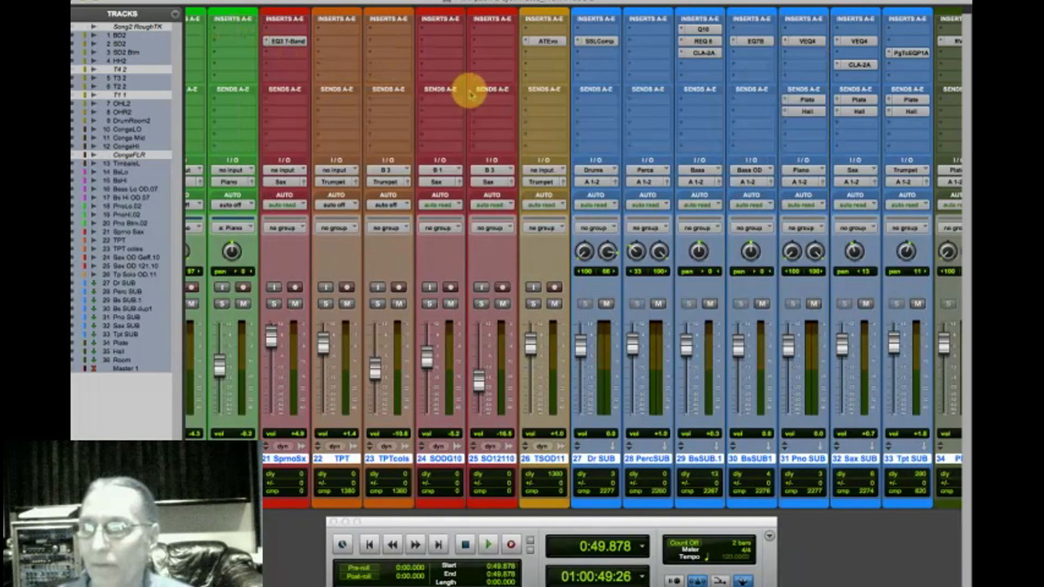
Step: Insert the Waves MondoMod multichannel DSP plug-in on the Perc SUB channel
left_click(635, 55)
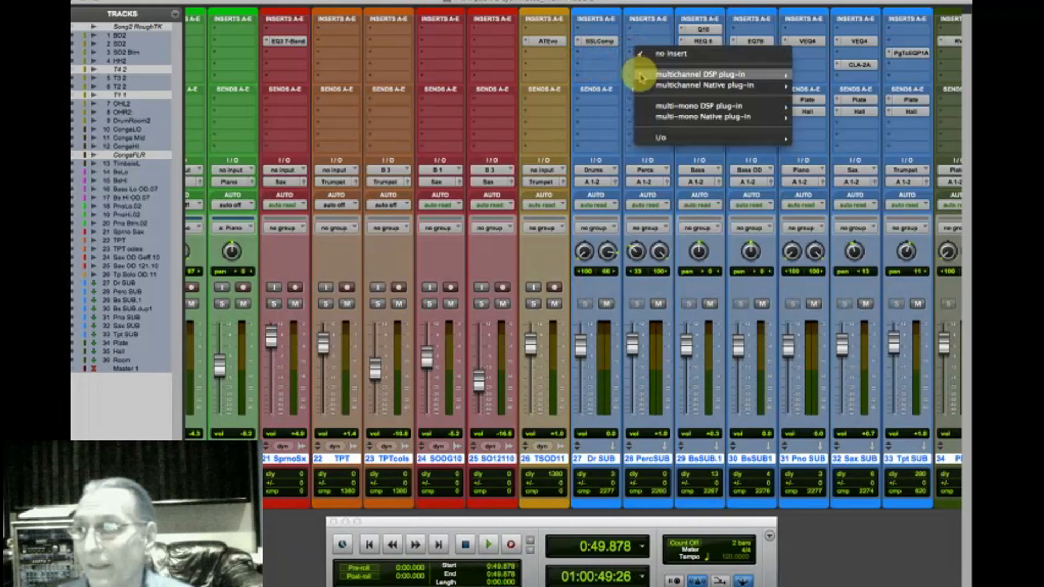
mouse_move(641, 75)
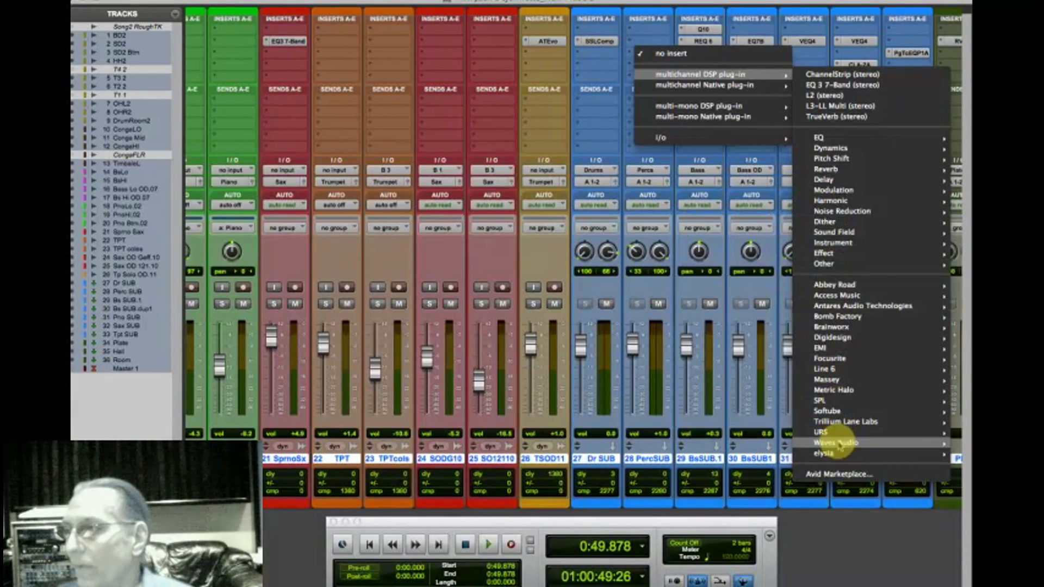
mouse_move(836, 442)
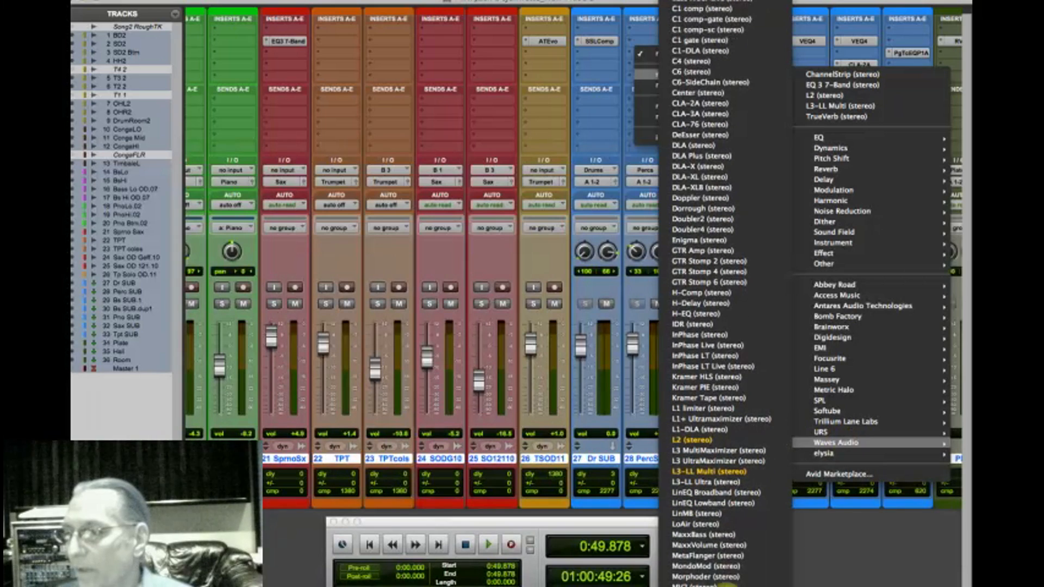
left_click(727, 568)
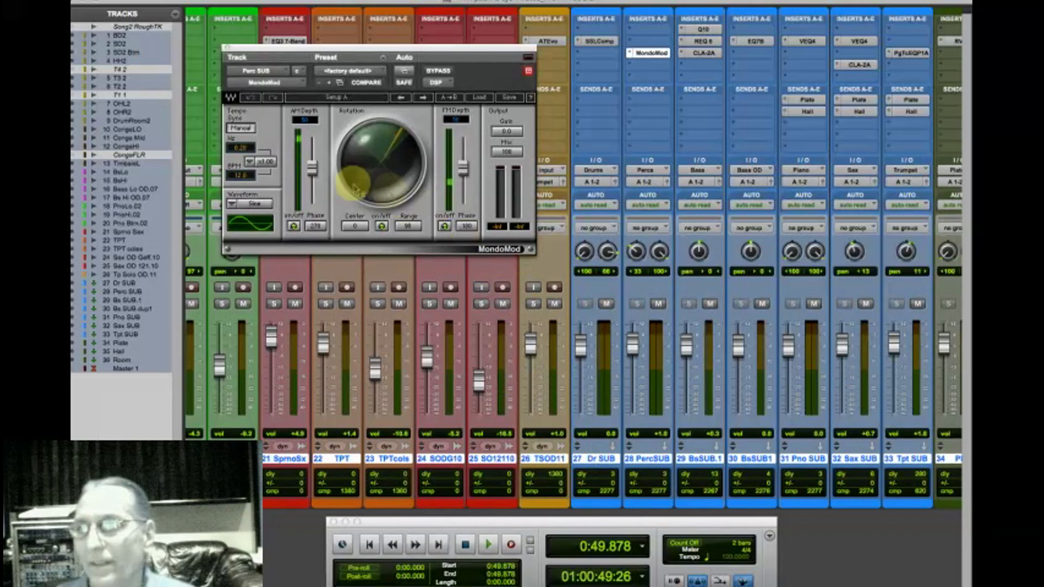
Step: Turn off the MondoMod's AM and FM modulation and lower its rotation rate to 1.31 Hz
left_click(295, 229)
left_click(445, 228)
left_click_drag(242, 148, 259, 98)
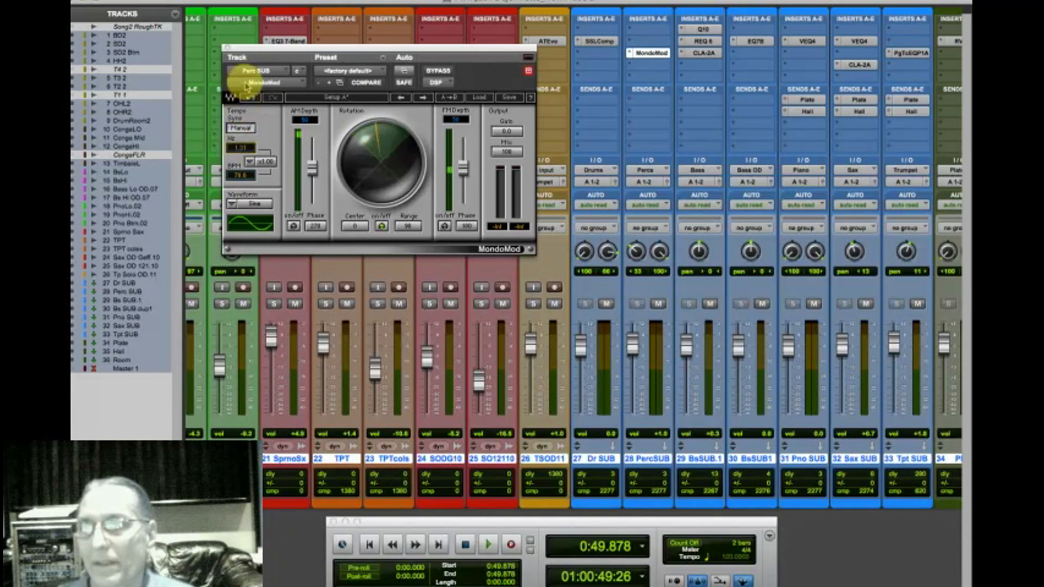
Step: Remove the MondoMod from the Perc SUB by choosing no insert, and close the empty plug-in window
left_click(247, 83)
left_click(227, 50)
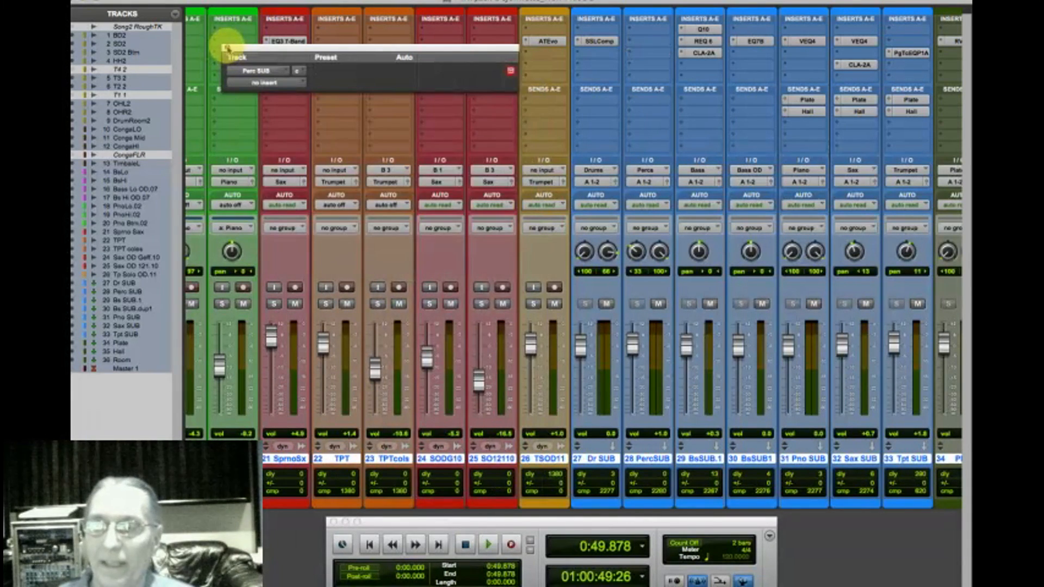
left_click(227, 49)
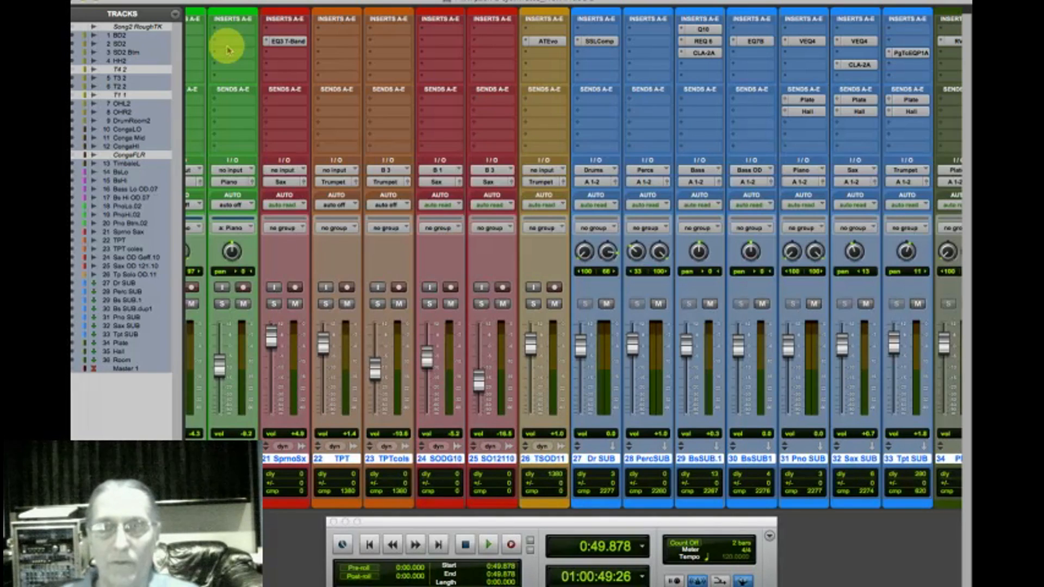
Step: Return to the Edit window and enlarge the T3 2 tom track's height to show its edited clips
key("super+equal")
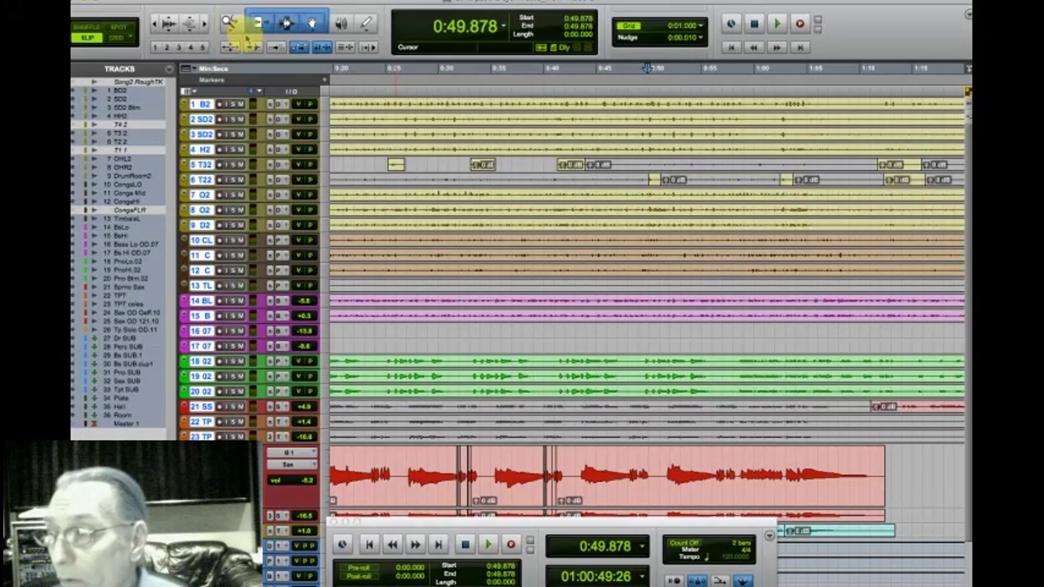
key("super+bracketleft")
key("super+bracketleft")
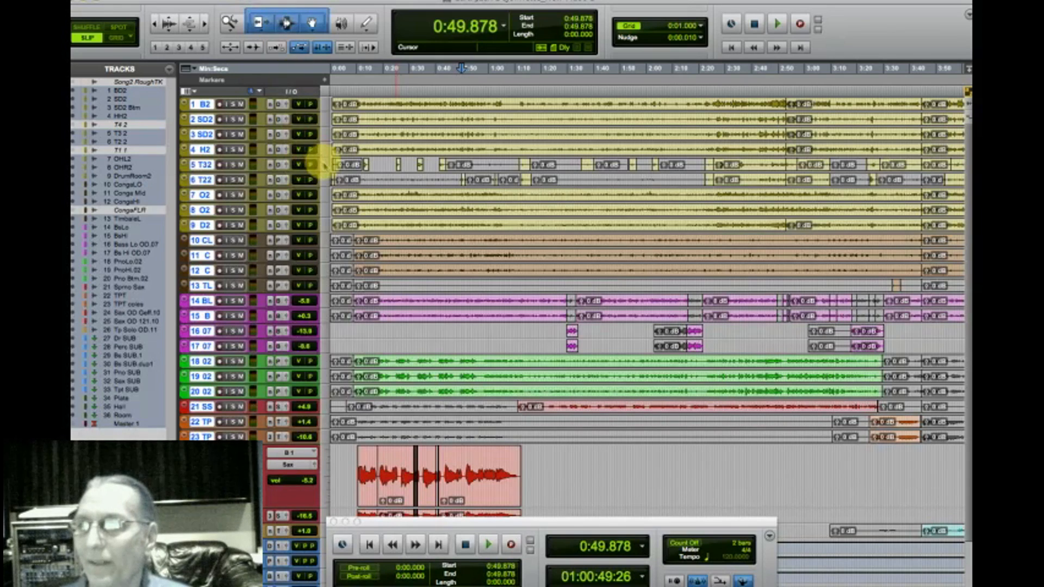
left_click(323, 165)
left_click(335, 204)
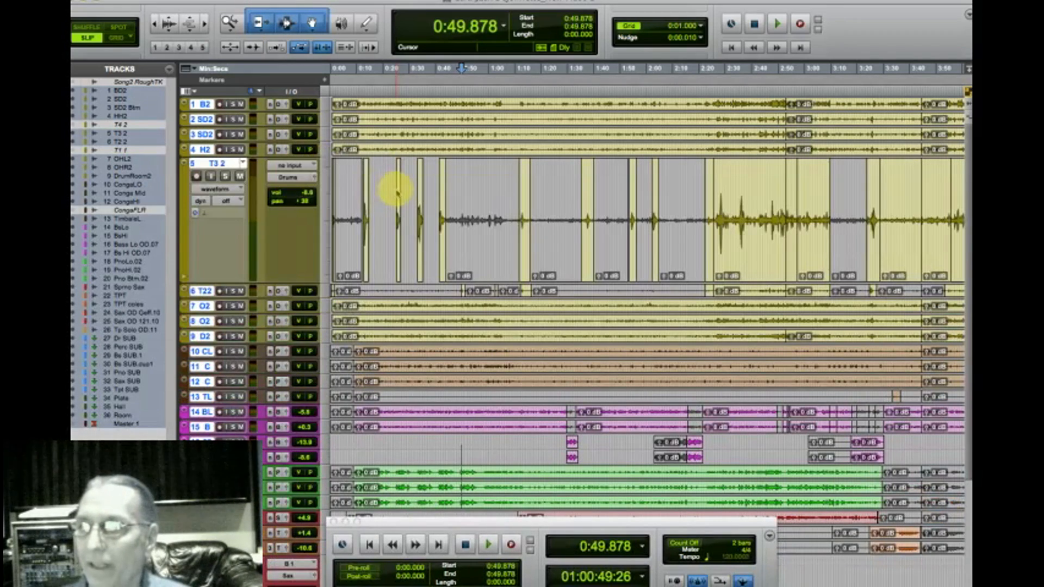
Step: Add an Equal Power, S-Curve fade-in to the tom clip near 0:13 on T3 2, selecting from 0:12.438 to 0:12.984
left_click(364, 93)
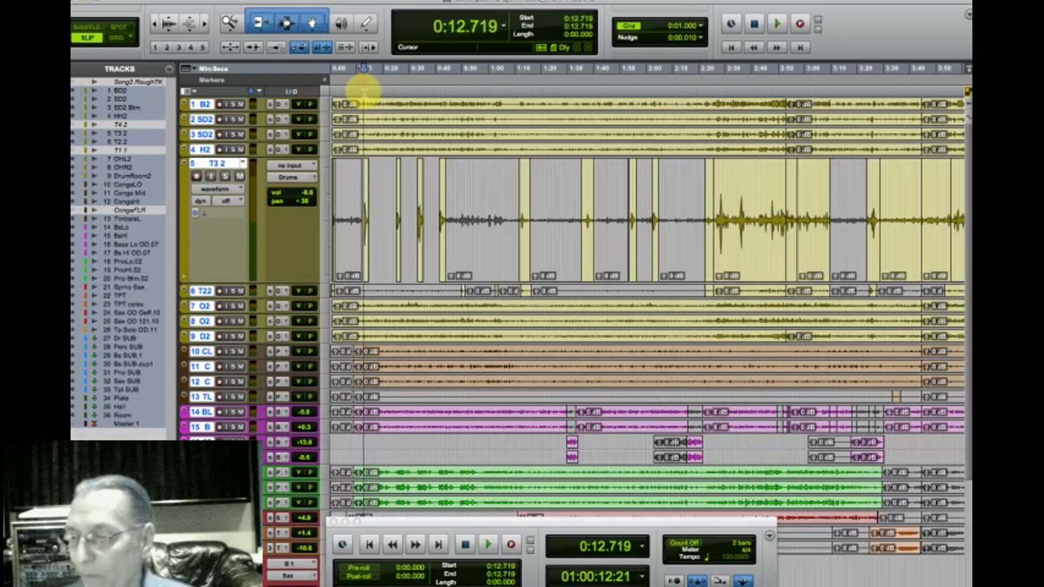
key("super+bracketright")
key("super+bracketright")
key("super+bracketright")
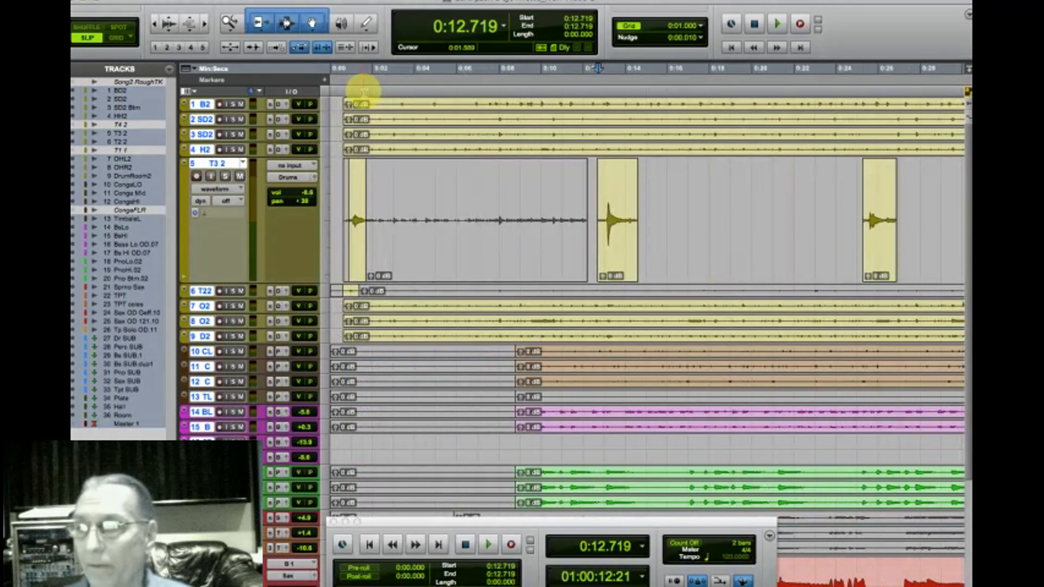
key("super+bracketright")
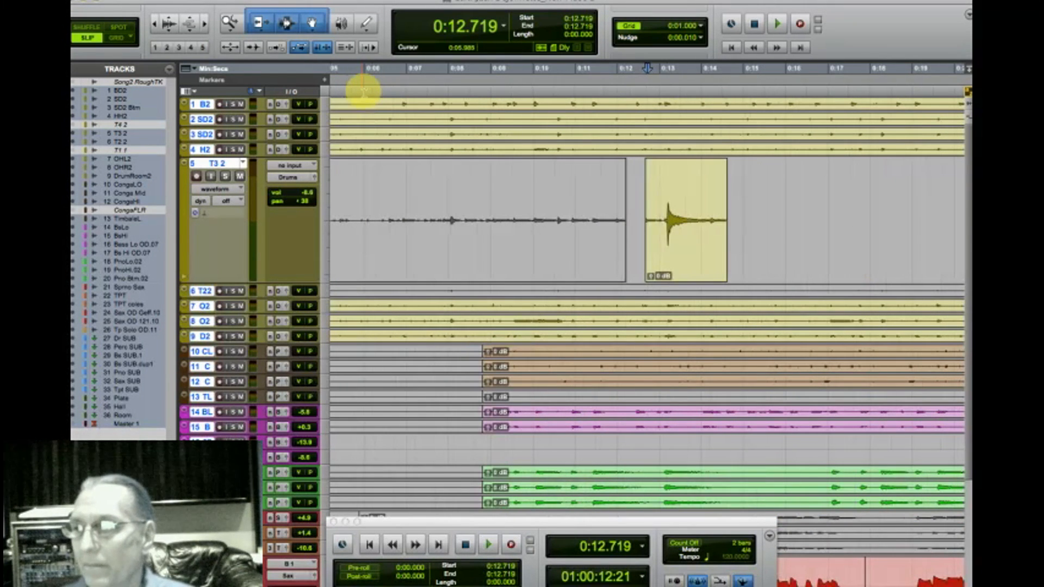
left_click_drag(635, 186, 660, 184)
key("super+f")
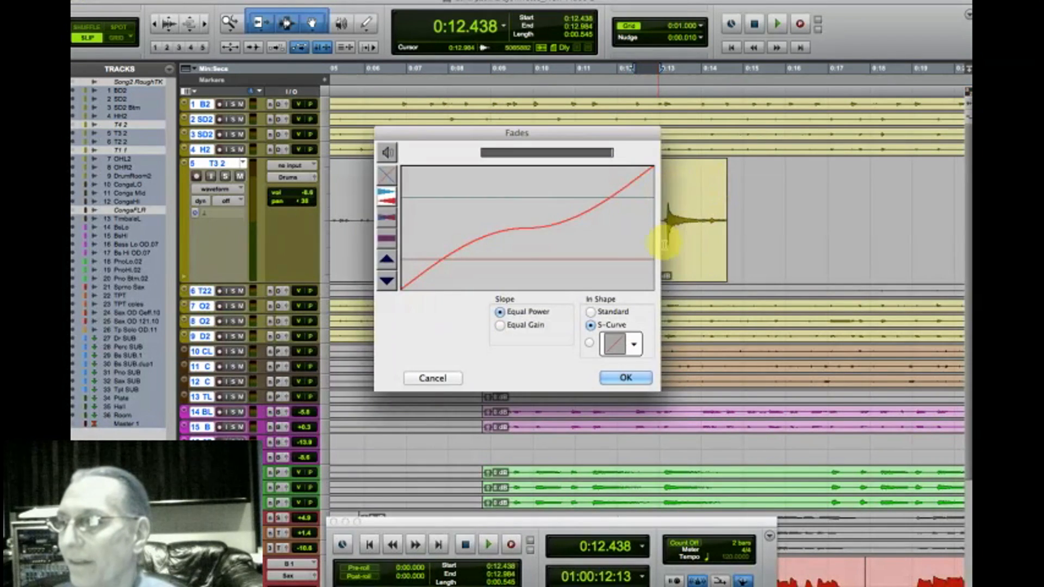
key("Return")
Step: Add a fade-out to the end of the same T3 2 tom clip, selecting from 0:14.433 to 0:14.994
left_click_drag(747, 194, 720, 203)
key("super+f")
key("Return")
Step: Select the muted passage on T3 2 from 0:47.509 to 1:09.455, and go back to the Mix window
key("r")
key("r")
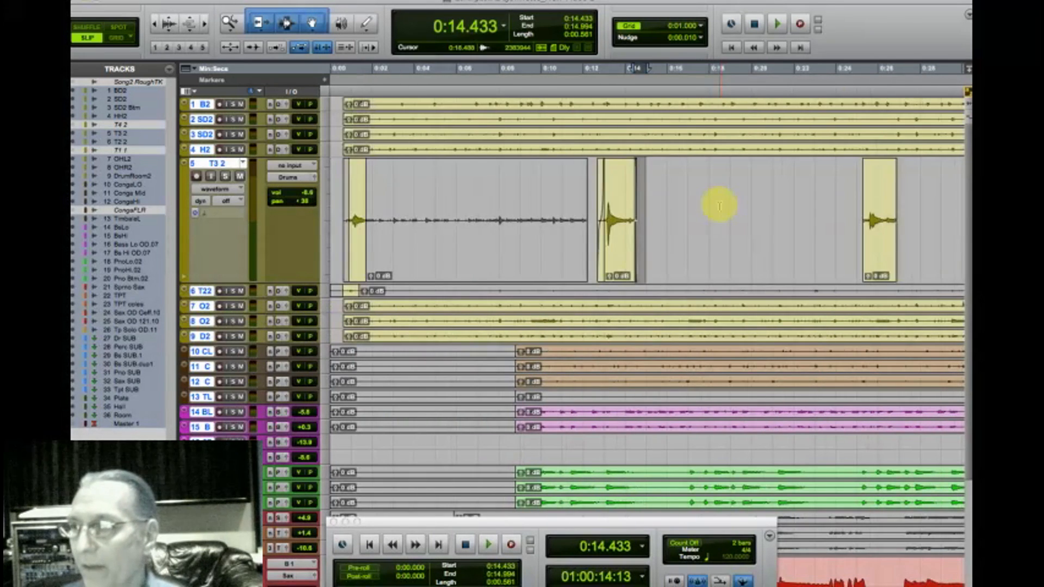
key("r")
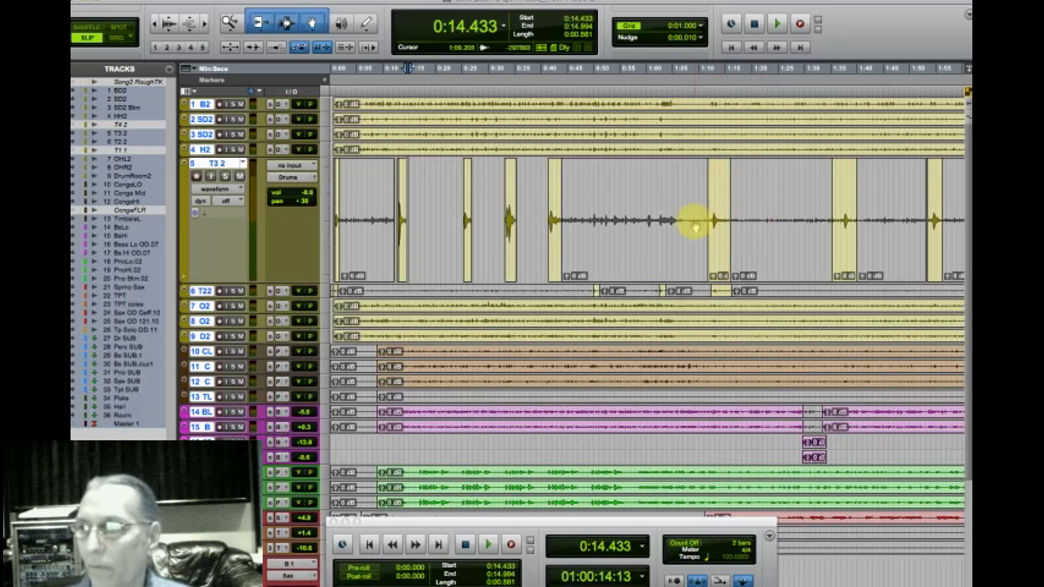
left_click_drag(590, 206, 696, 201)
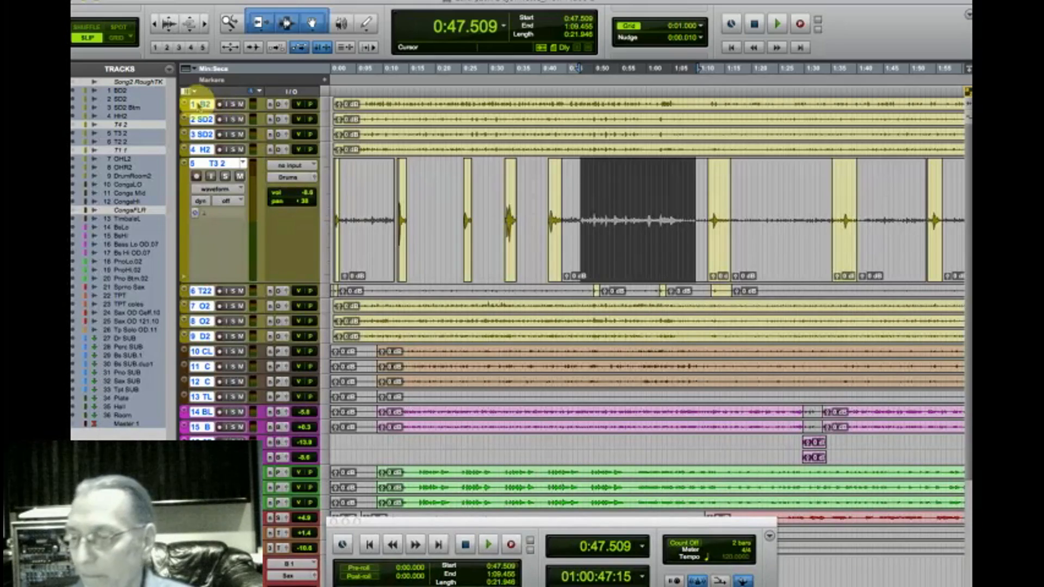
key("super+equal")
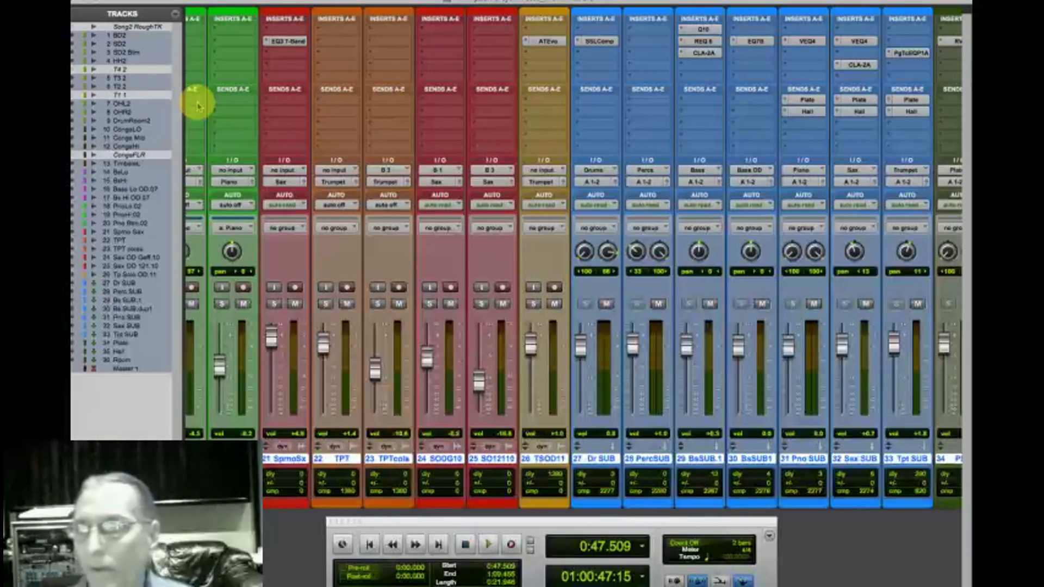
Step: Insert the native Waves C1 comp-gate (mono) plug-in on the Pno Btm.02 channel's second insert slot from the top
left_click(220, 48)
mouse_move(279, 76)
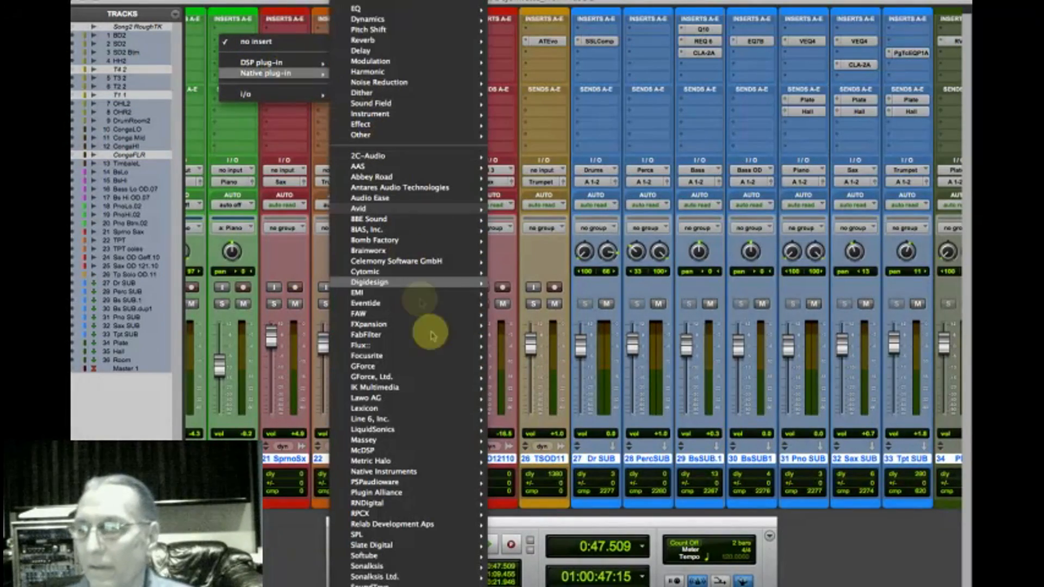
mouse_move(414, 585)
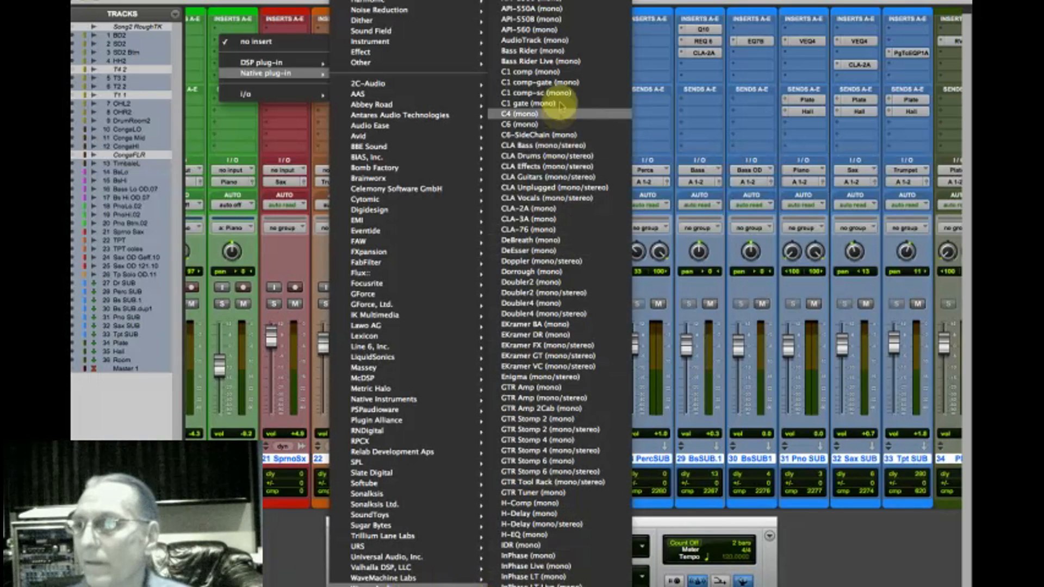
left_click(561, 82)
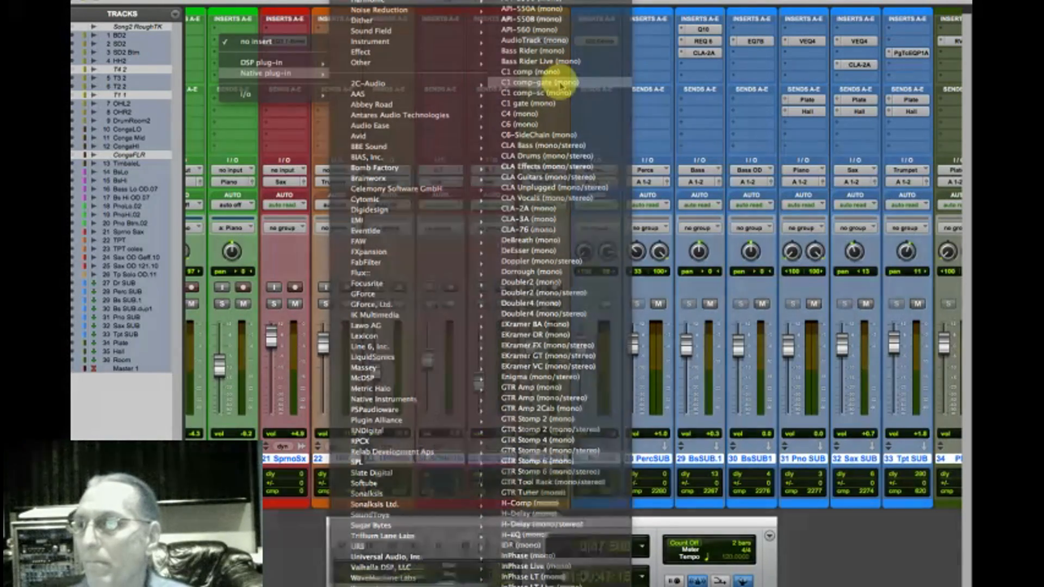
Step: Replace the C1 comp-gate on the Pno Btm.02 channel with the native C1 gate (mono) plug-in
left_click(263, 73)
mouse_move(272, 83)
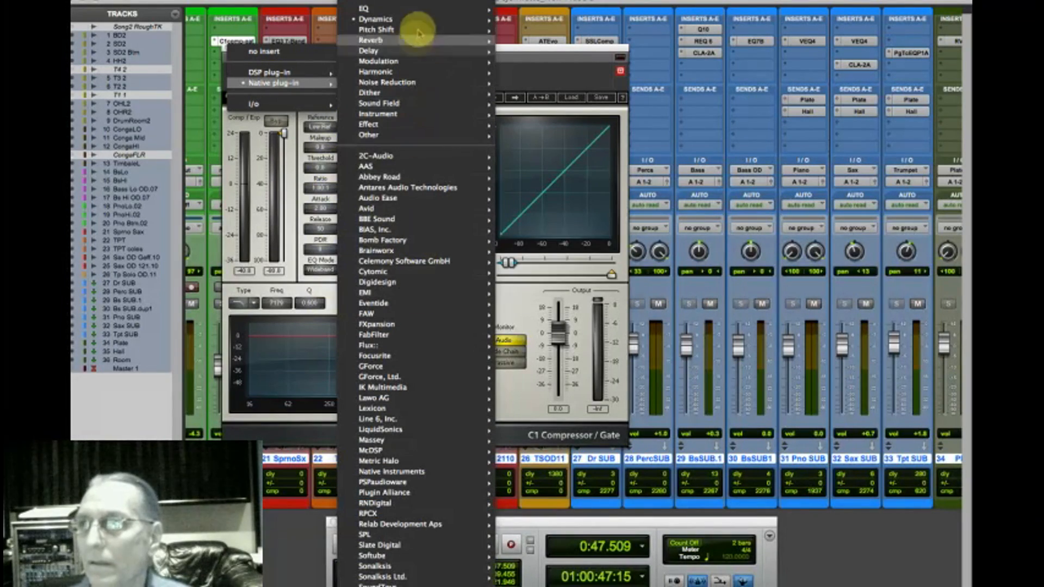
mouse_move(418, 18)
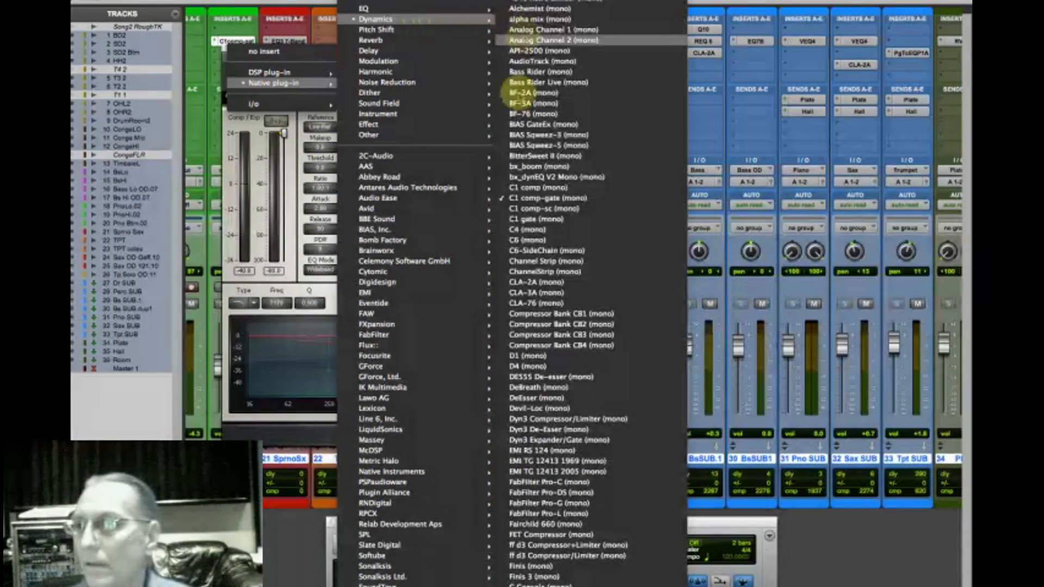
left_click(538, 221)
Step: Load the Classic gate preset in the C1 gate and raise its open threshold to about -31 and close threshold to about -35
left_click(532, 113)
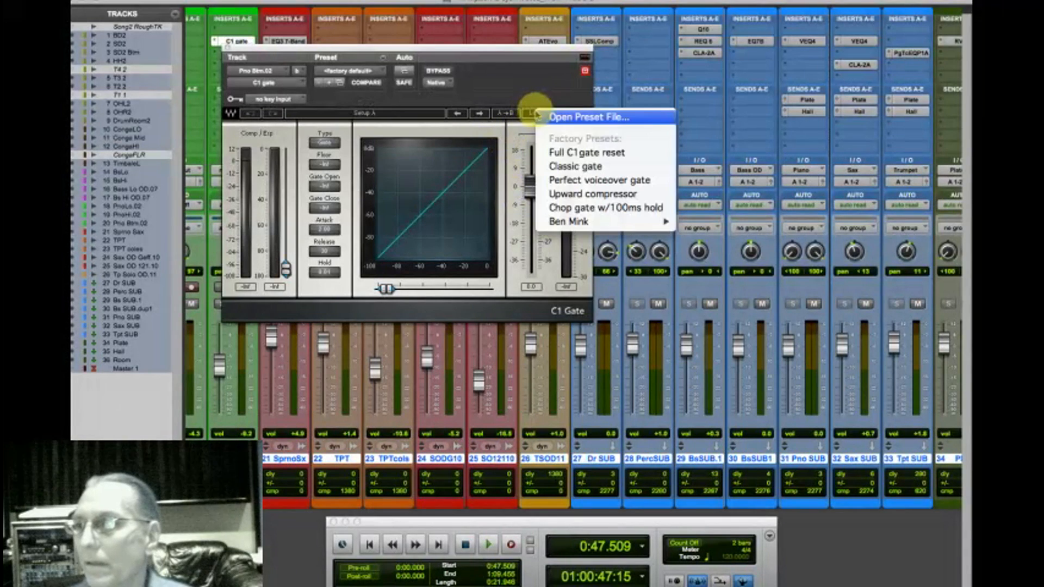
left_click(568, 166)
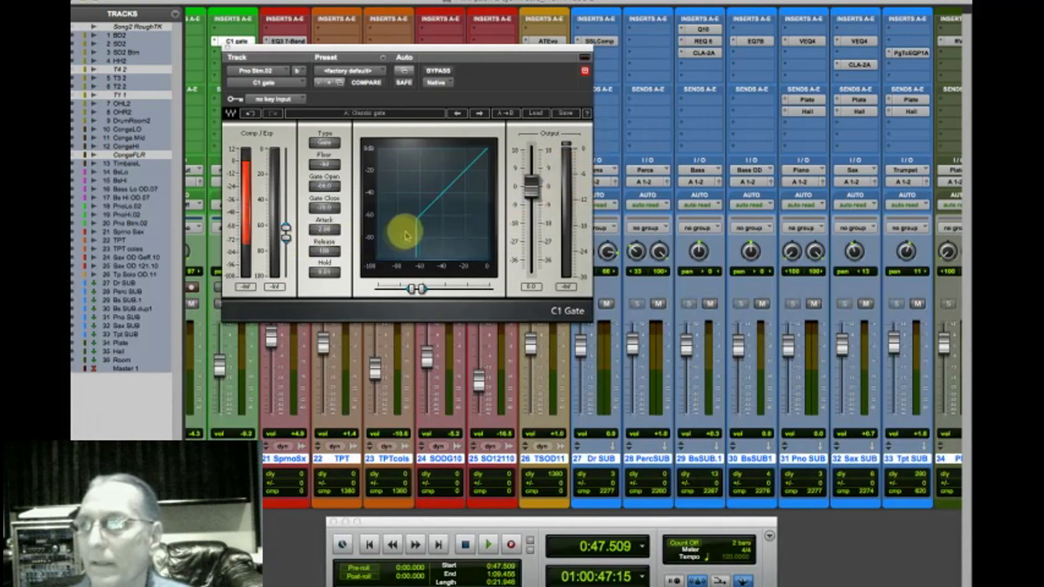
left_click_drag(285, 232, 283, 188)
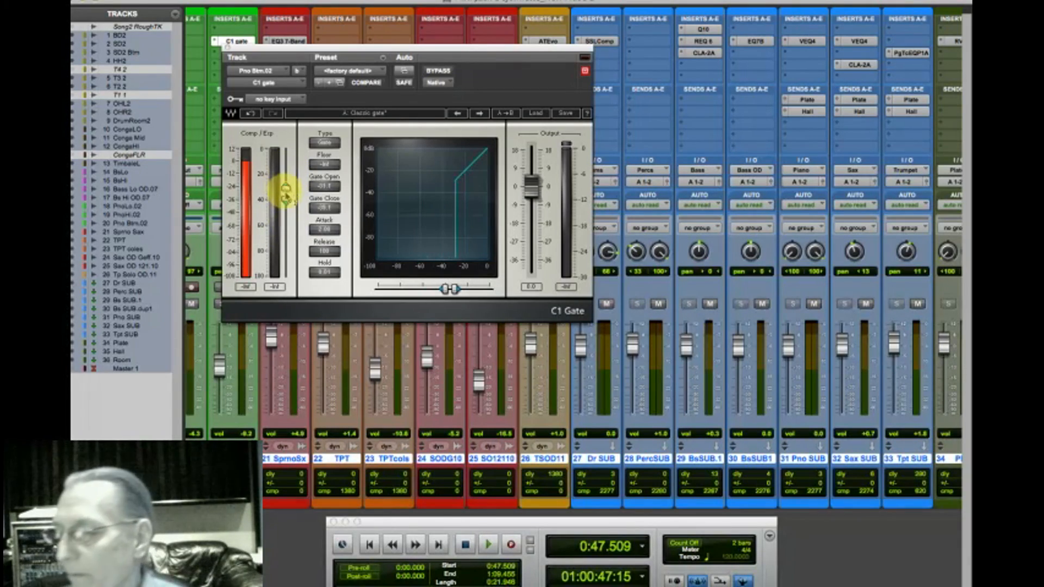
Step: In the Edit window, play from 0:12.469 and lower the C1 gate's open and close thresholds to about -50 and -54
key("super+equal")
left_click_drag(337, 49, 722, 91)
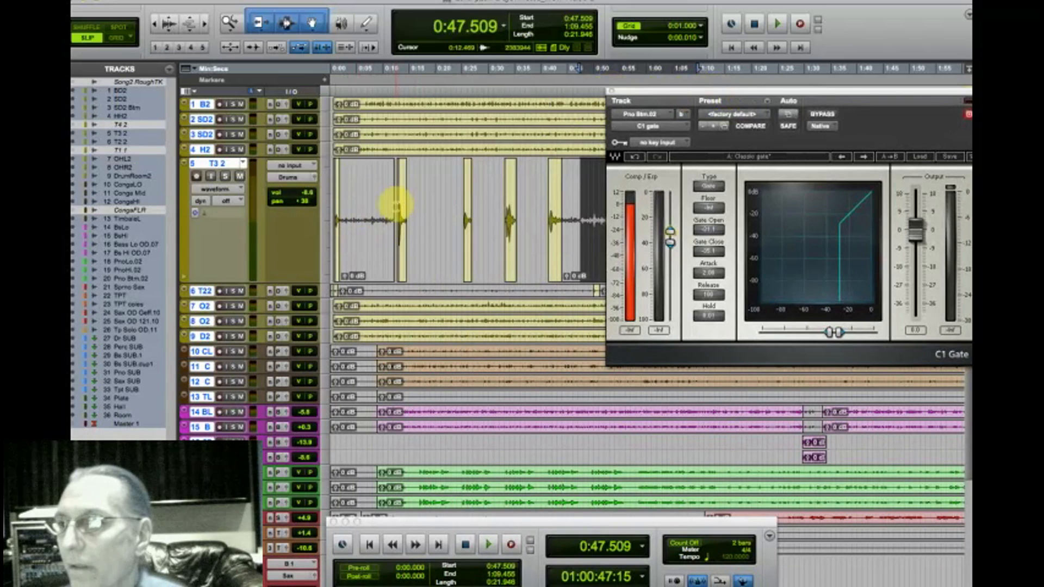
left_click(396, 205)
key("space")
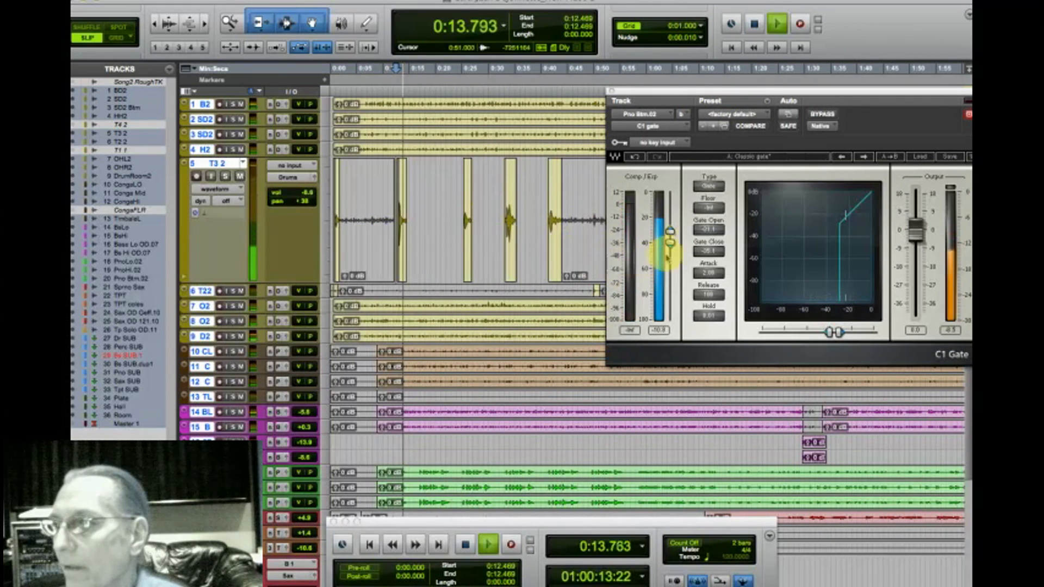
left_click_drag(670, 242, 671, 265)
key("space")
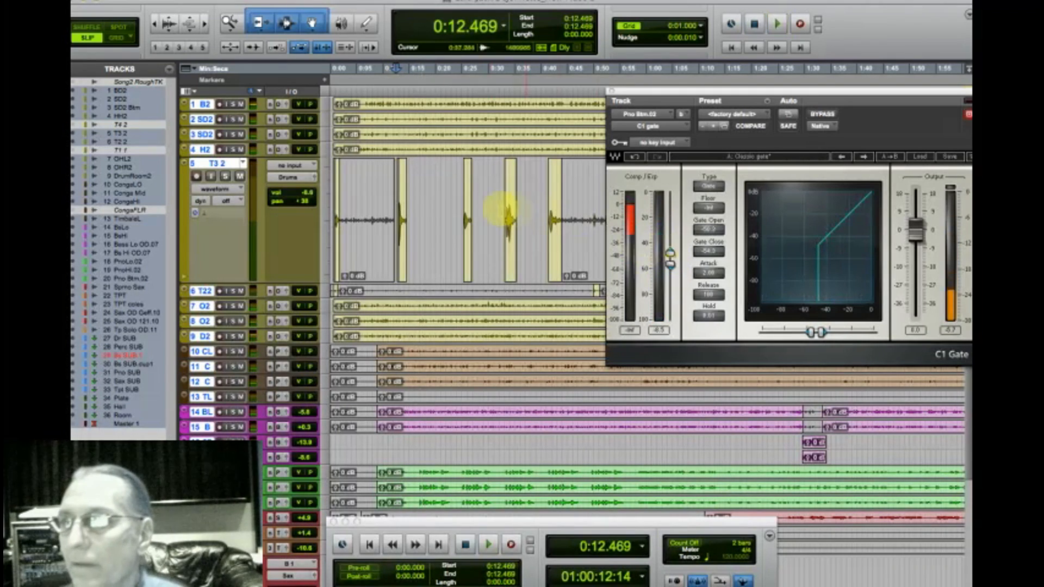
Step: In the Mix window, move the C1 gate to the T3 2 tom channel, placing it above the CLA-3A
key("super+equal")
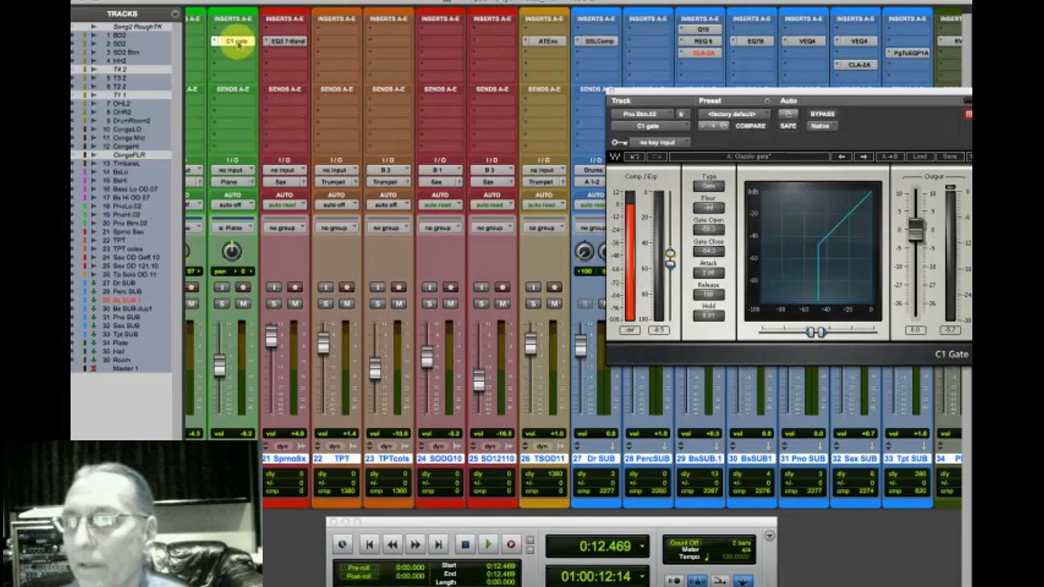
left_click(136, 37)
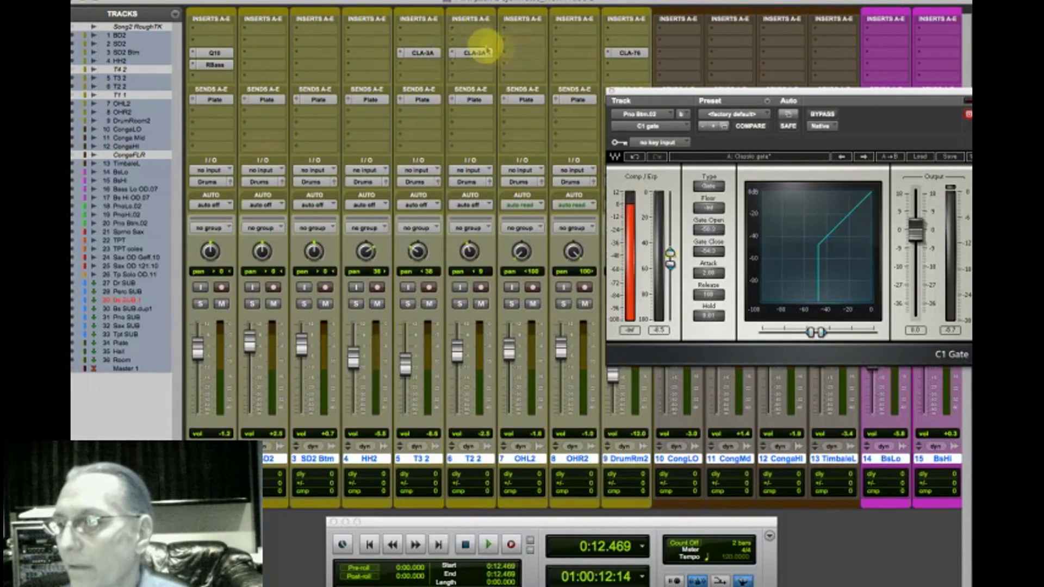
left_click_drag(472, 49, 429, 44)
Step: Back in the Edit window, play the T3 2 tom from 0:12.469 and raise the C1 gate's open threshold to about -42
key("super+equal")
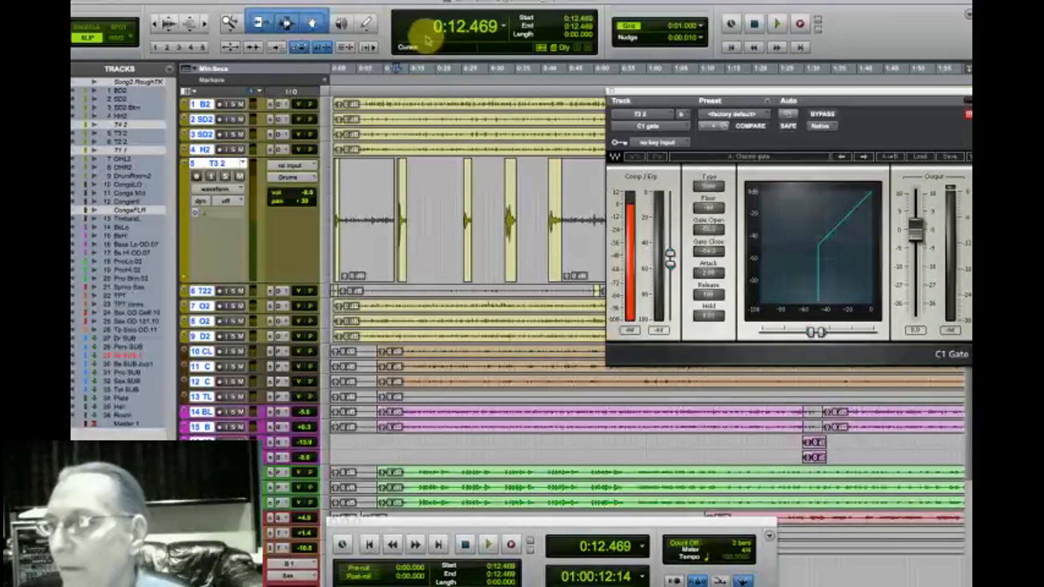
key("space")
left_click_drag(669, 253, 671, 248)
key("space")
key("space")
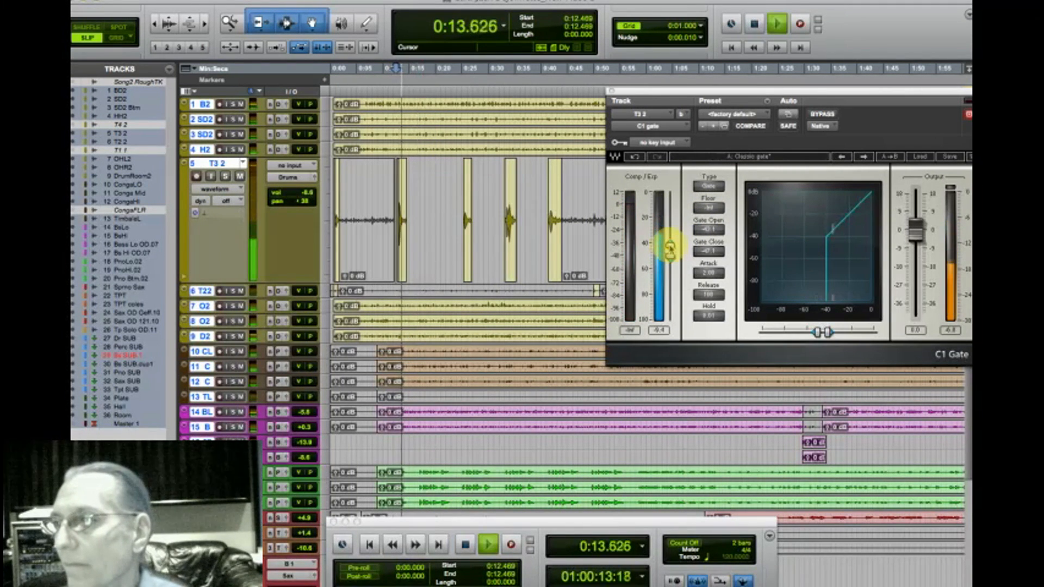
key("space")
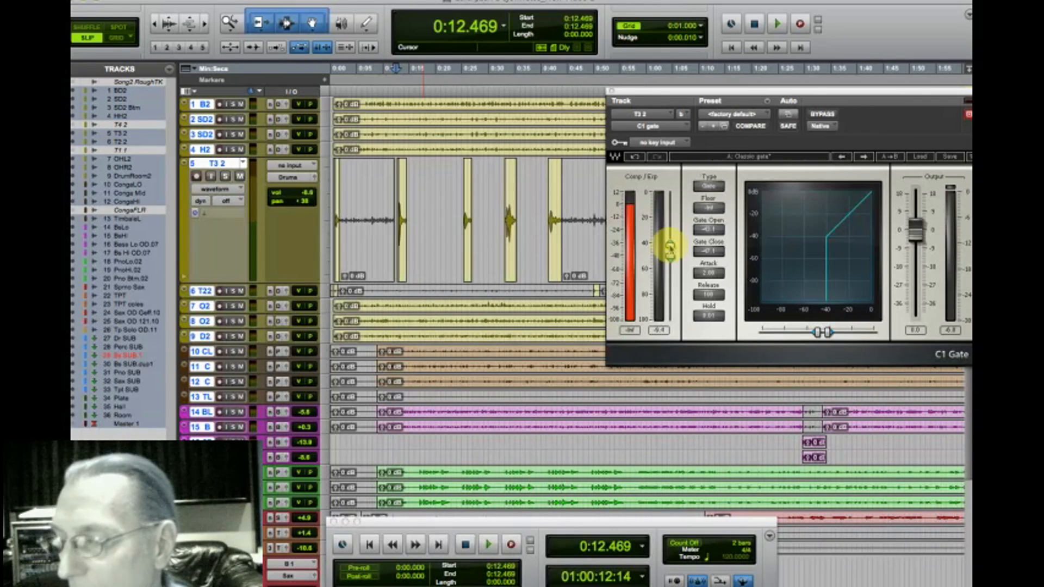
Step: Return to the Mix window and insert the DSP version of the Waves REQ 6 (mono) equalizer on the OHL2 overhead channel
key("super+equal")
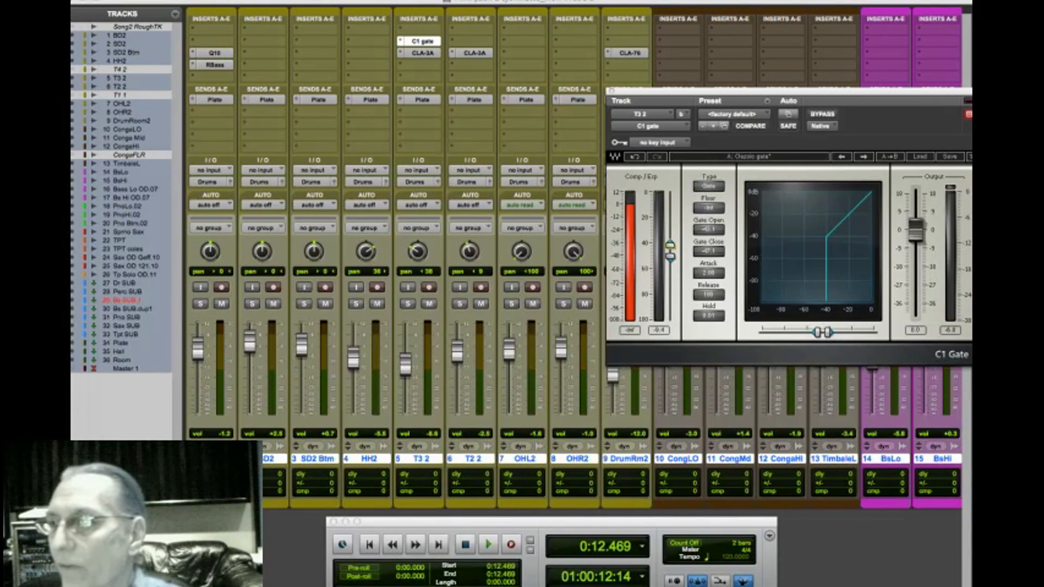
key("super+Tab")
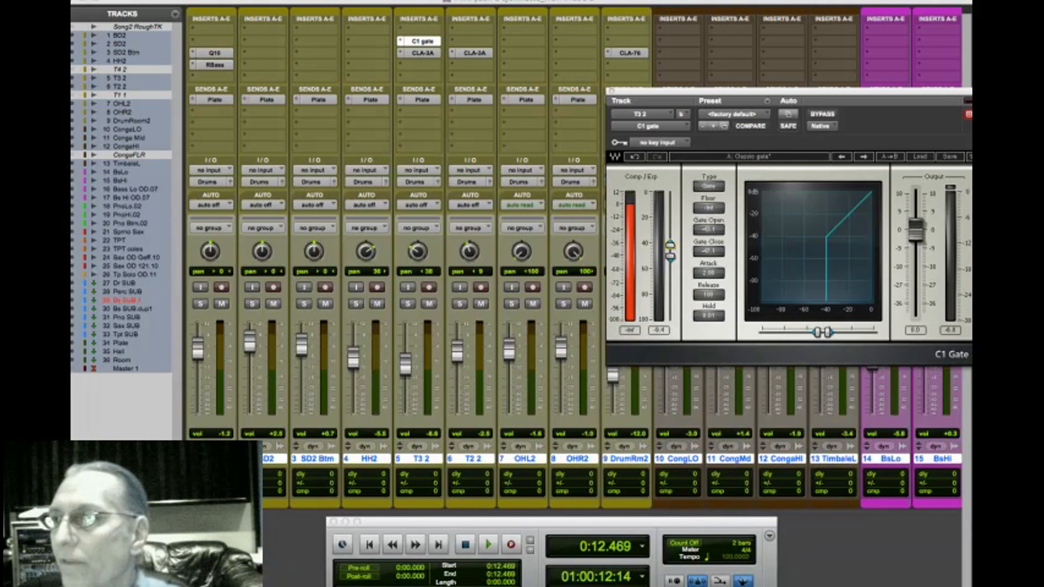
left_click(519, 55)
left_click(517, 36)
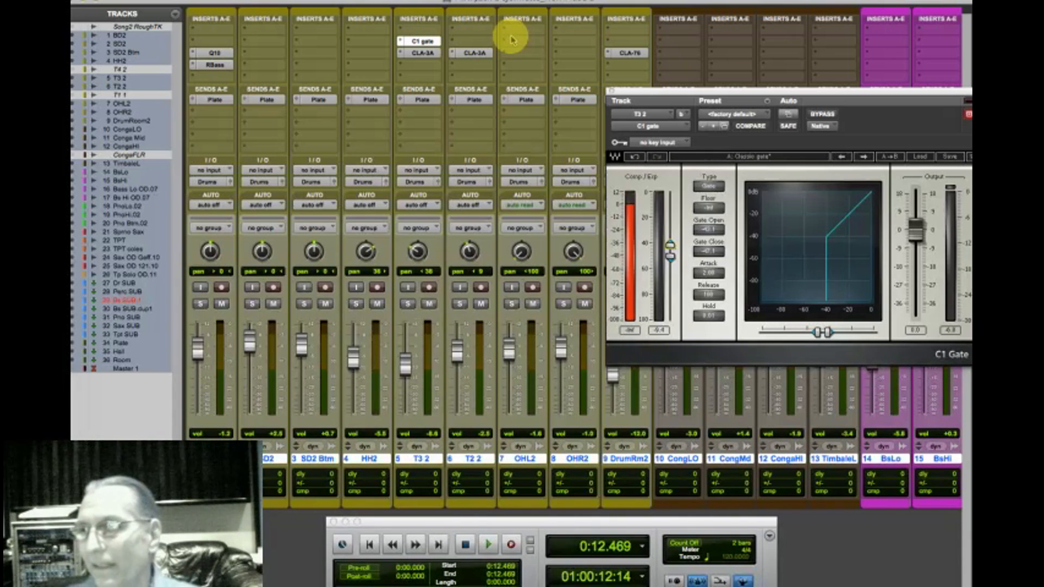
left_click(511, 38)
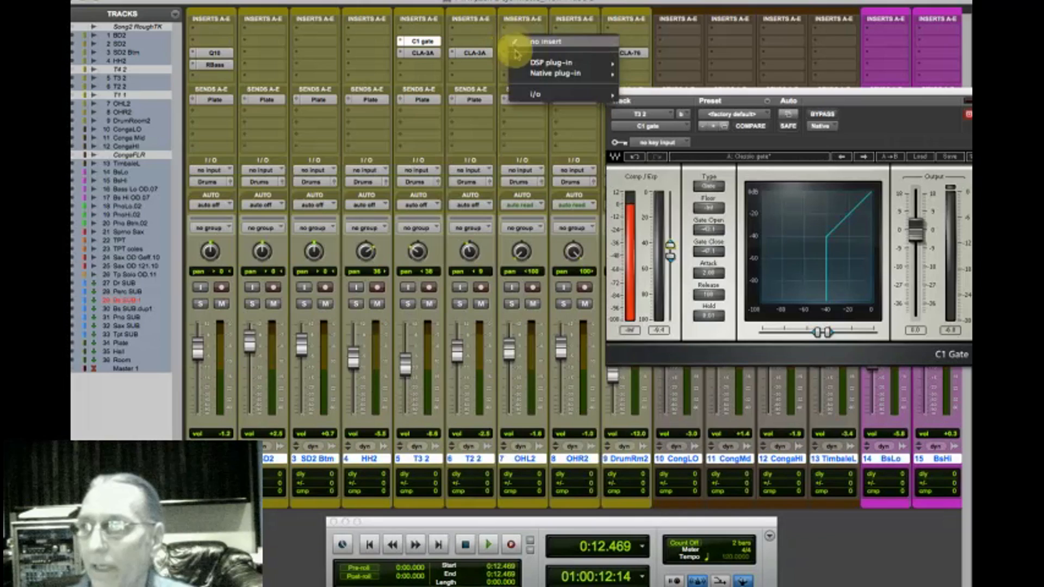
mouse_move(550, 63)
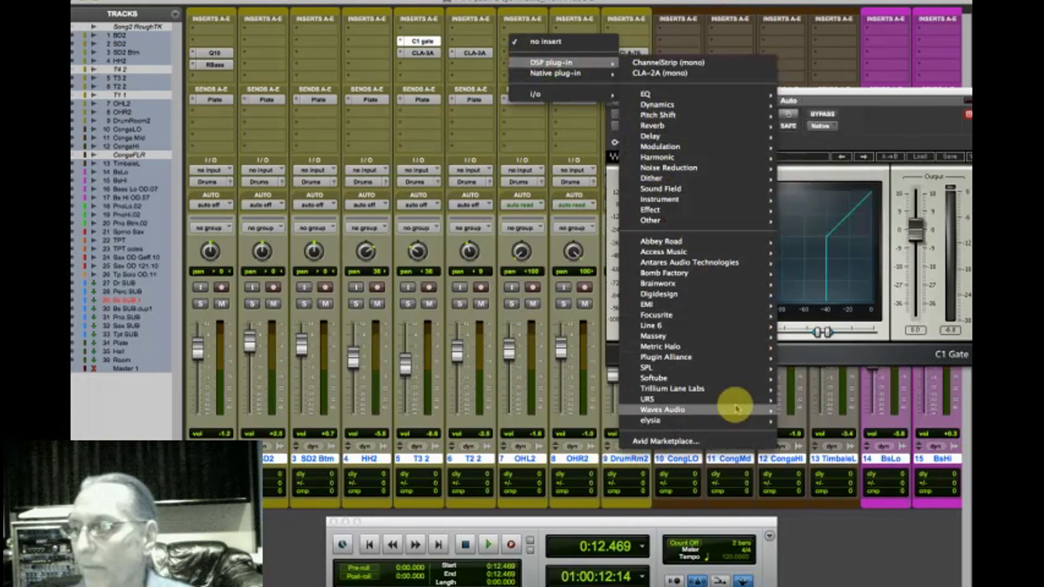
mouse_move(737, 409)
scroll(859, 584, "down", 10)
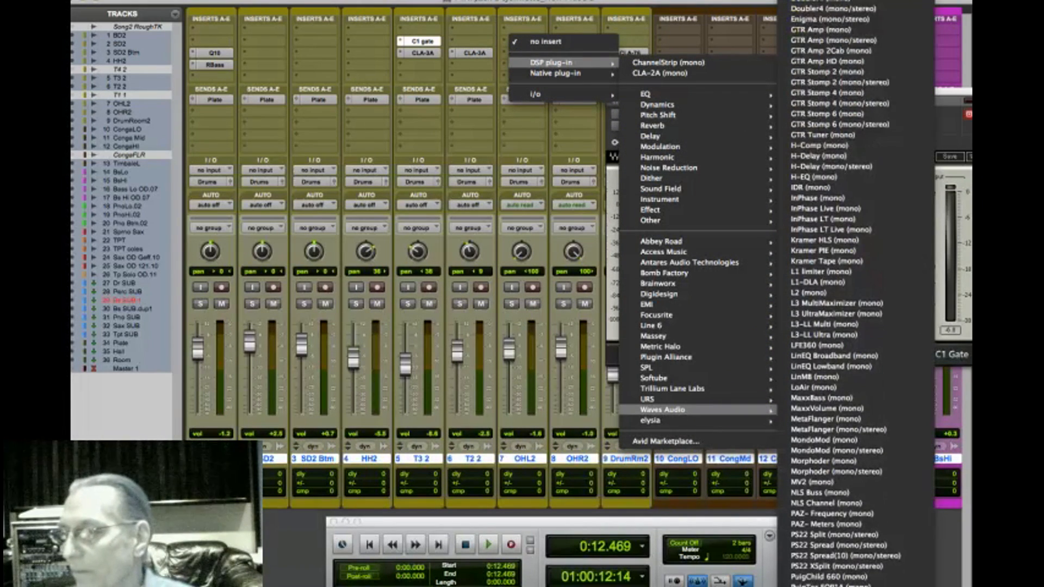
scroll(858, 579, "down", 4)
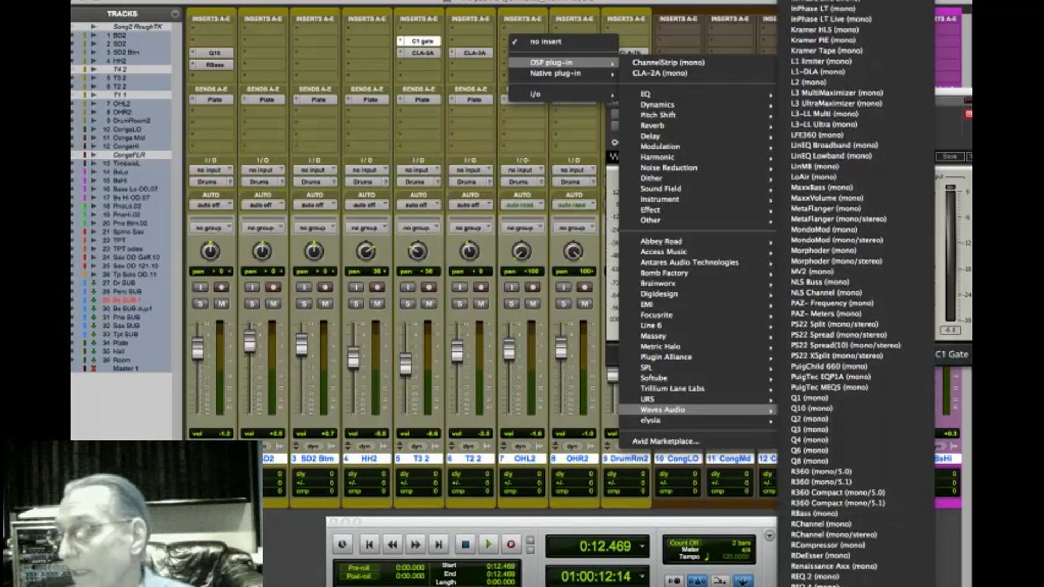
left_click(851, 578)
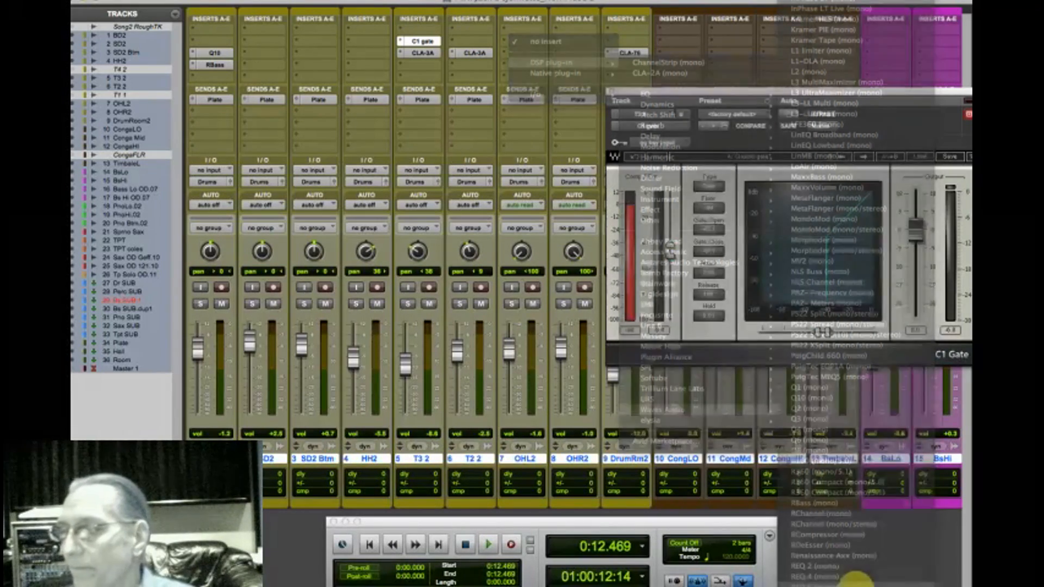
Step: On OHL2's REQ 6, boost the high shelf about 3.9 dB and enable band 1's low cut at 69 Hz
left_click_drag(824, 201, 805, 158)
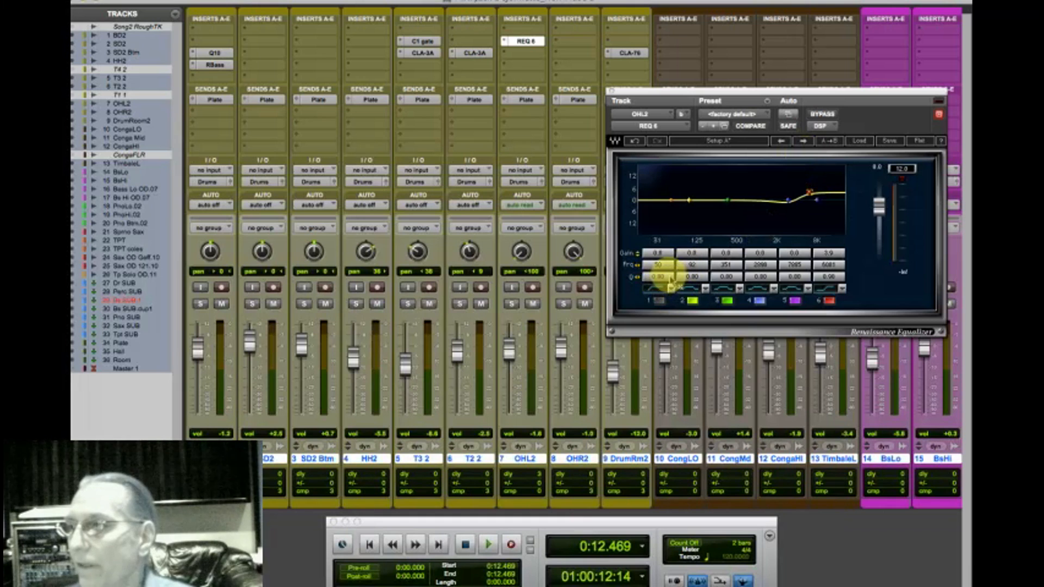
left_click(657, 300)
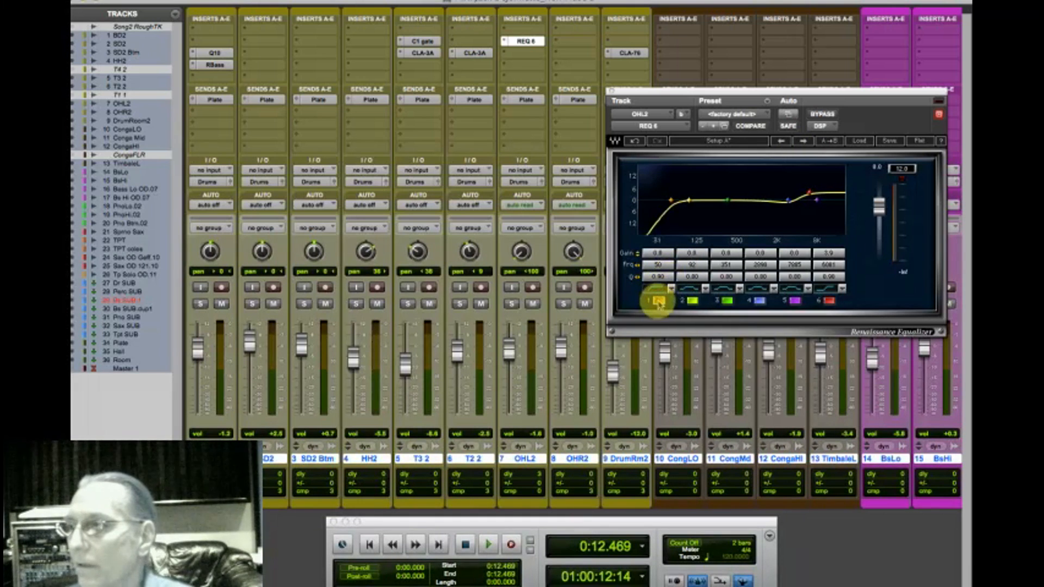
left_click_drag(660, 264, 702, 246)
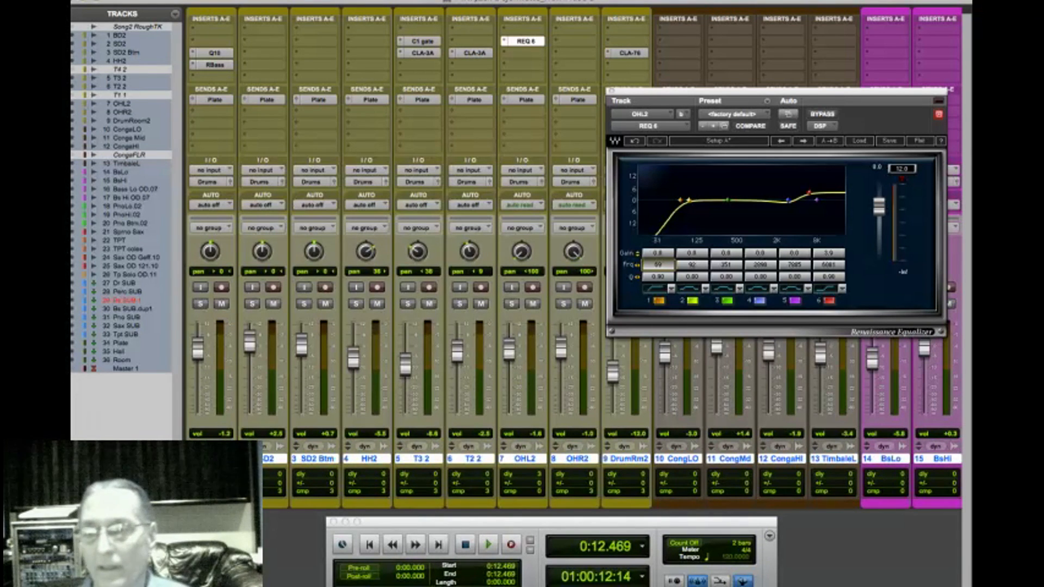
Step: Show the Master 1 track in the mixer
left_click(73, 369)
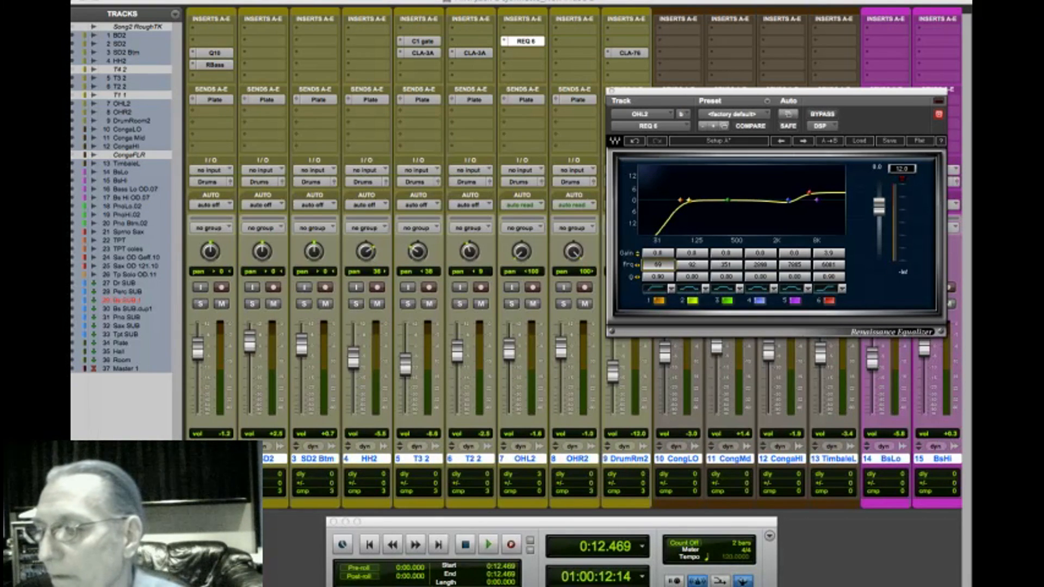
key("super+Tab")
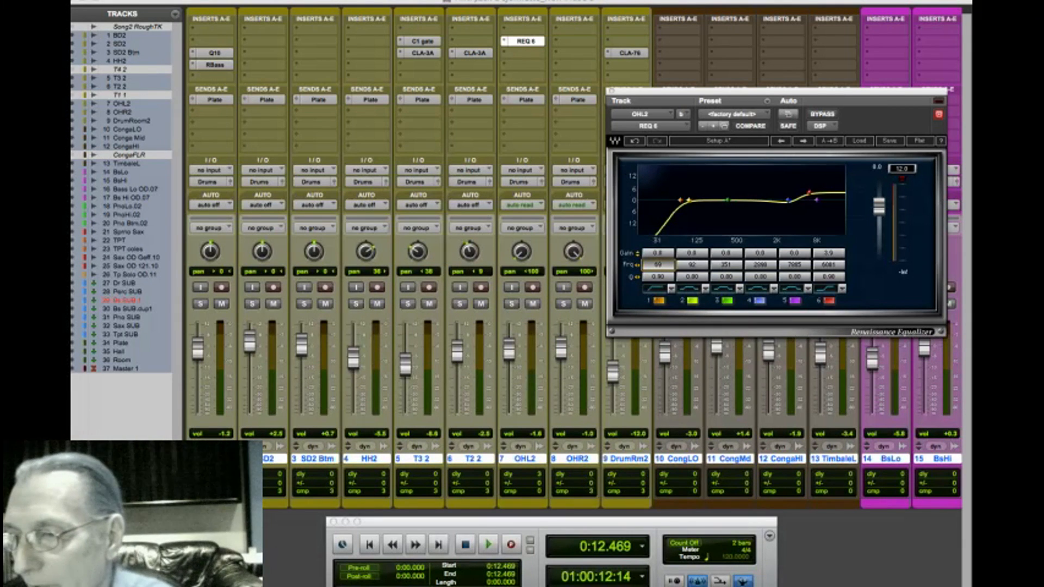
key("super+Tab")
key("super+Tab")
key("super+Tab")
key("super+Tab")
key("super+Tab")
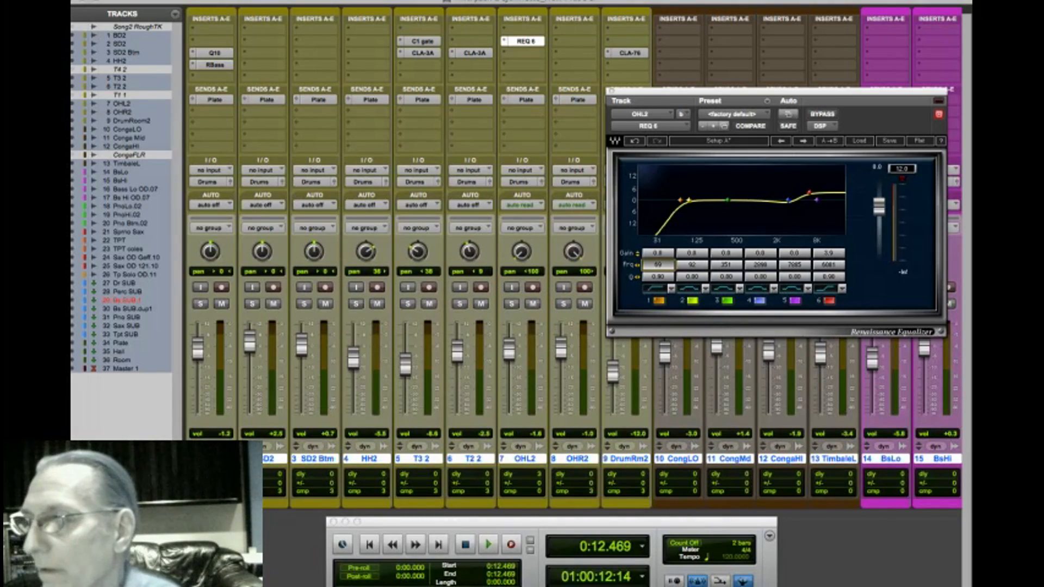
Step: Replace Master 1's L3 UltraMaximizer with the native stereo L3-LL Multi and move its plug-in window fully into view
scroll(958, 63, "right", 10)
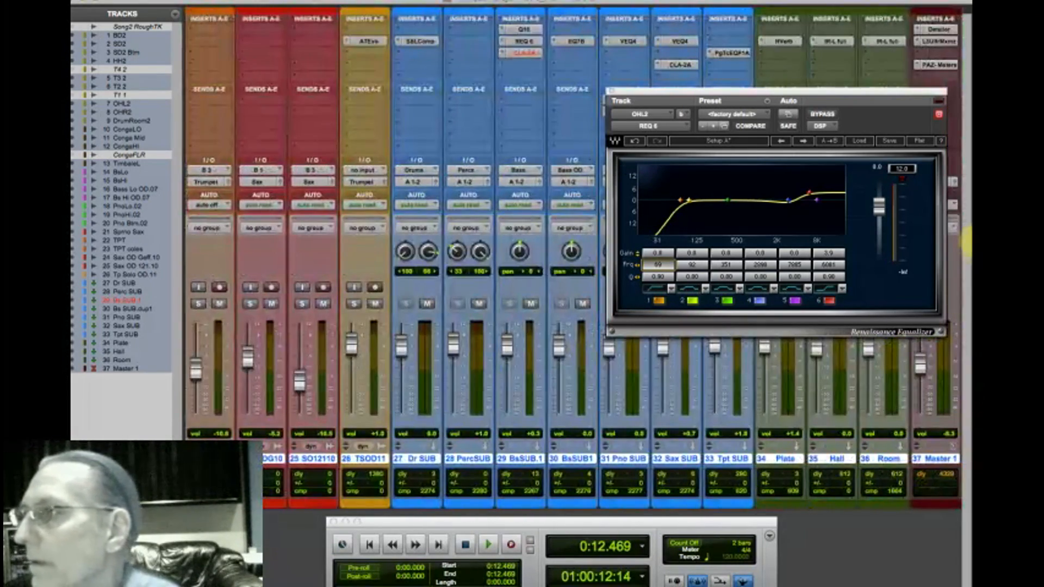
left_click(940, 41)
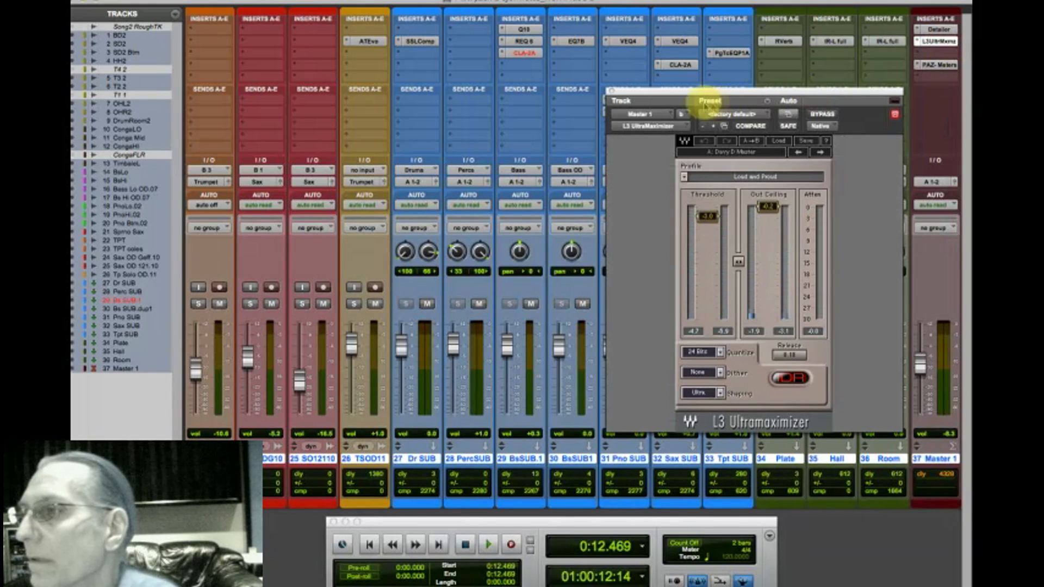
left_click(661, 126)
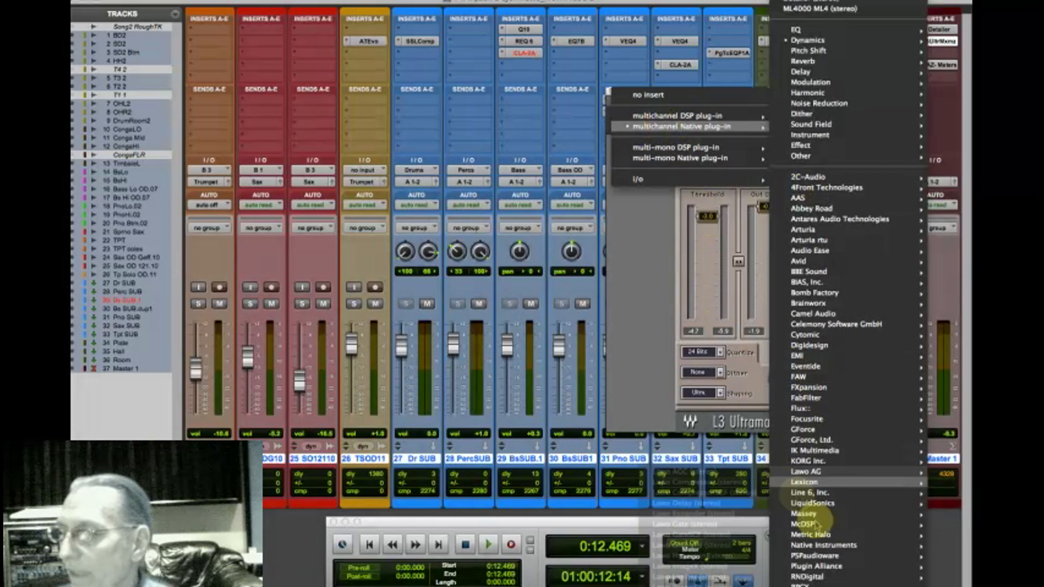
mouse_move(819, 432)
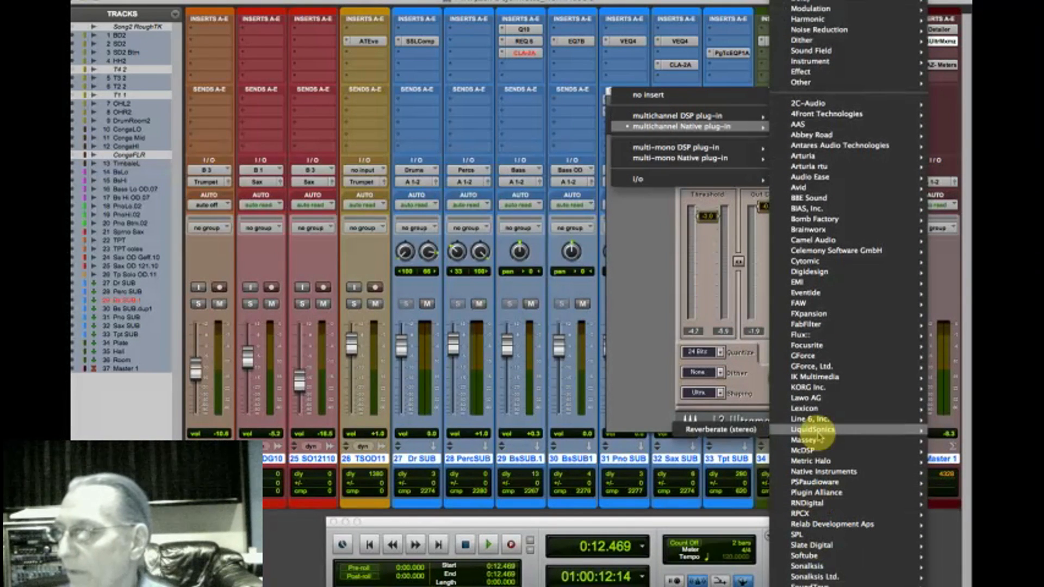
mouse_move(811, 586)
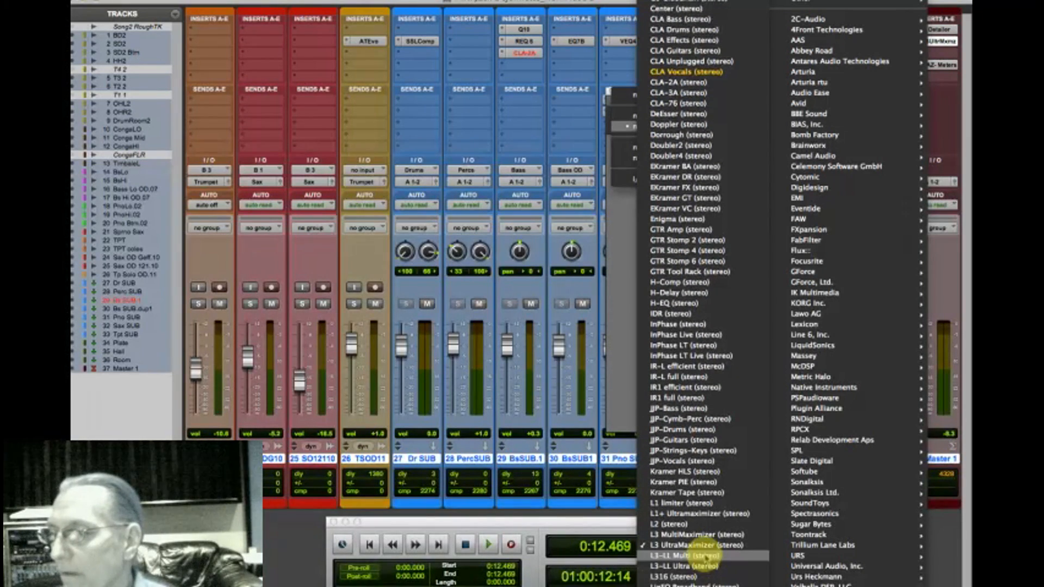
left_click(704, 555)
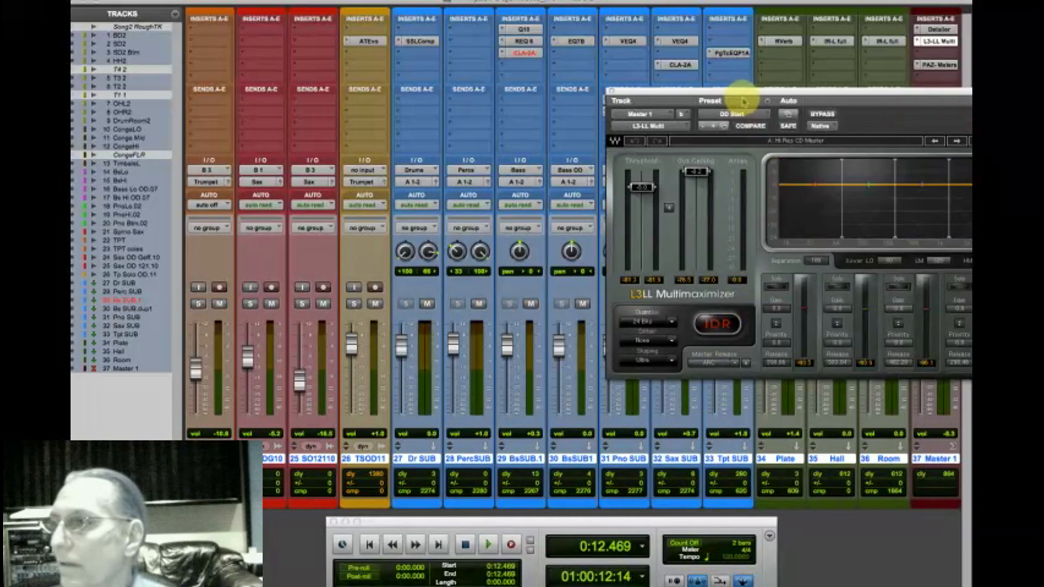
left_click_drag(740, 93, 421, 88)
Step: Play the mix from 0:12.469 and lower the L3-LL Multi's threshold to about -12.4
key("space")
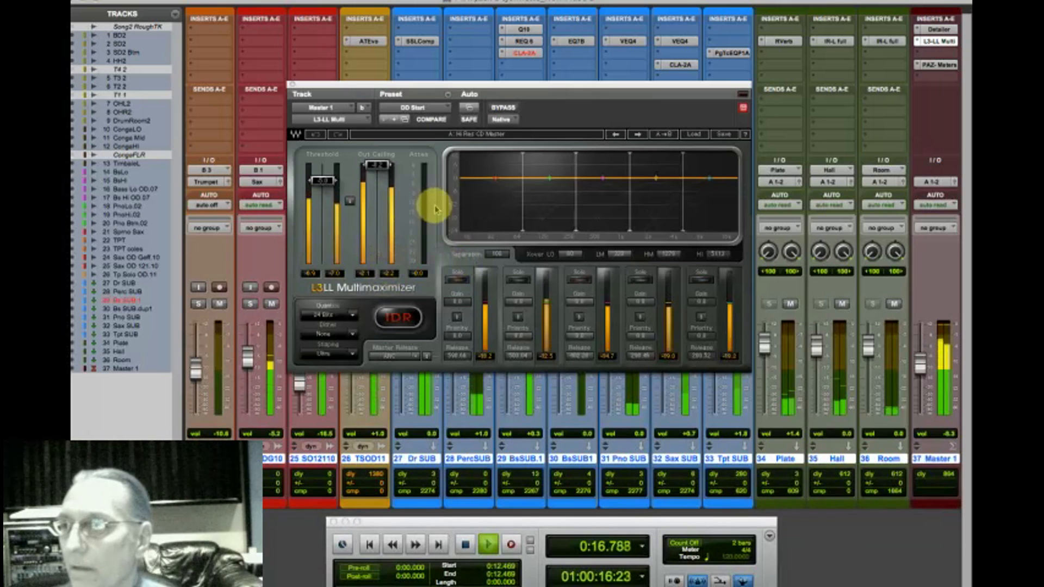
key("space")
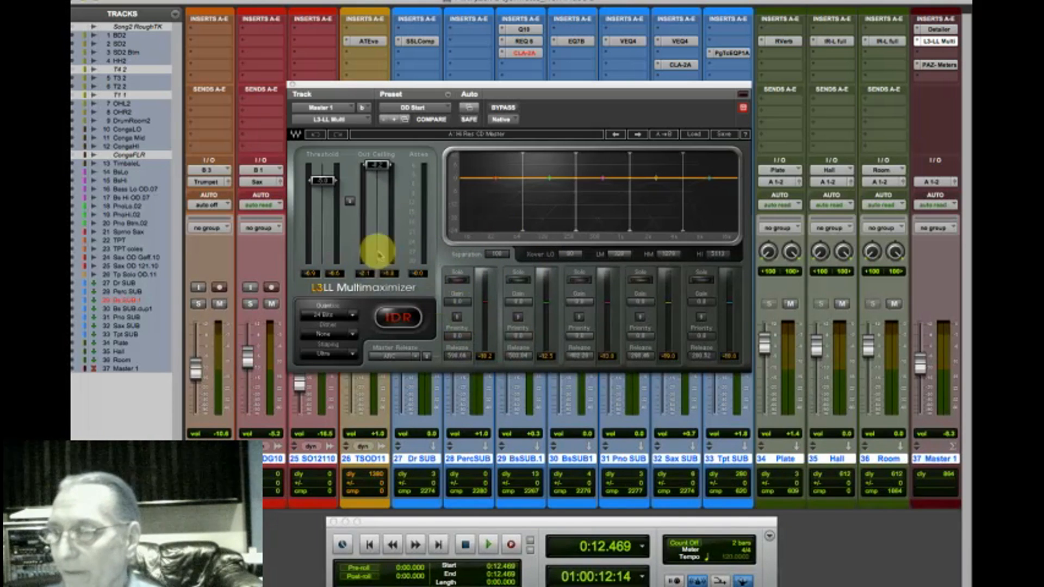
left_click_drag(326, 189, 322, 196)
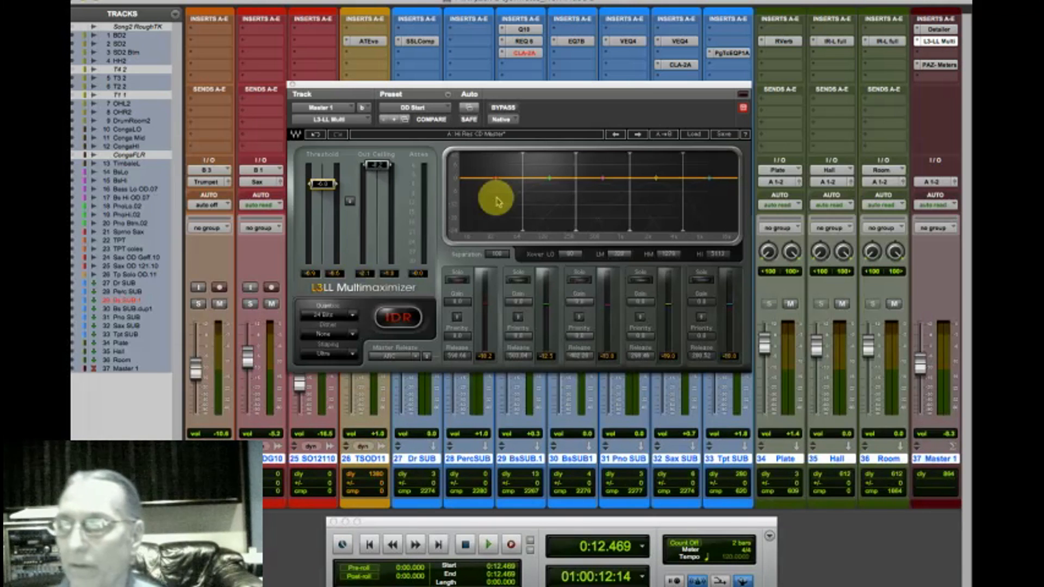
key("space")
left_click_drag(321, 186, 322, 208)
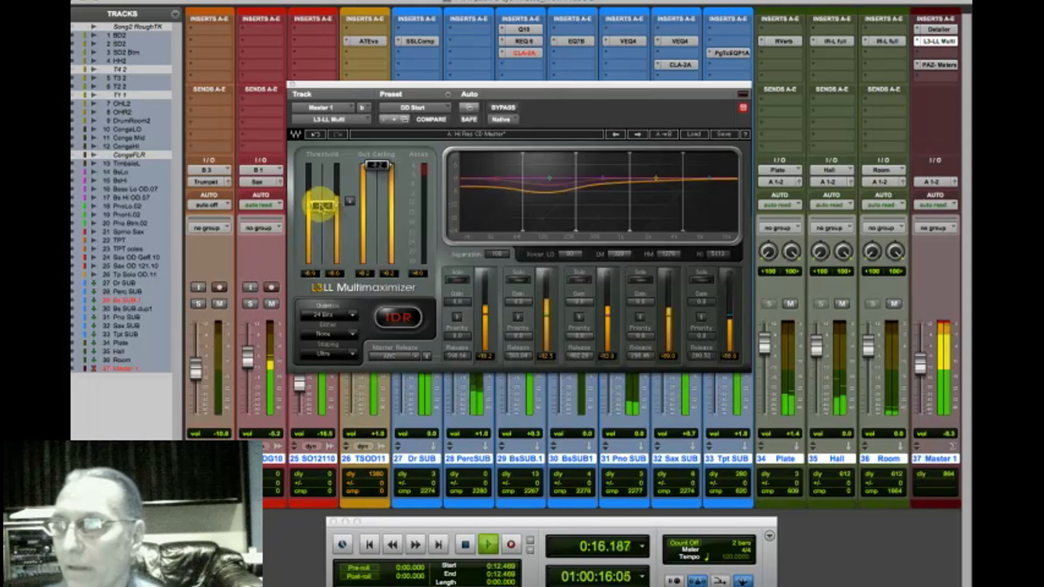
key("space")
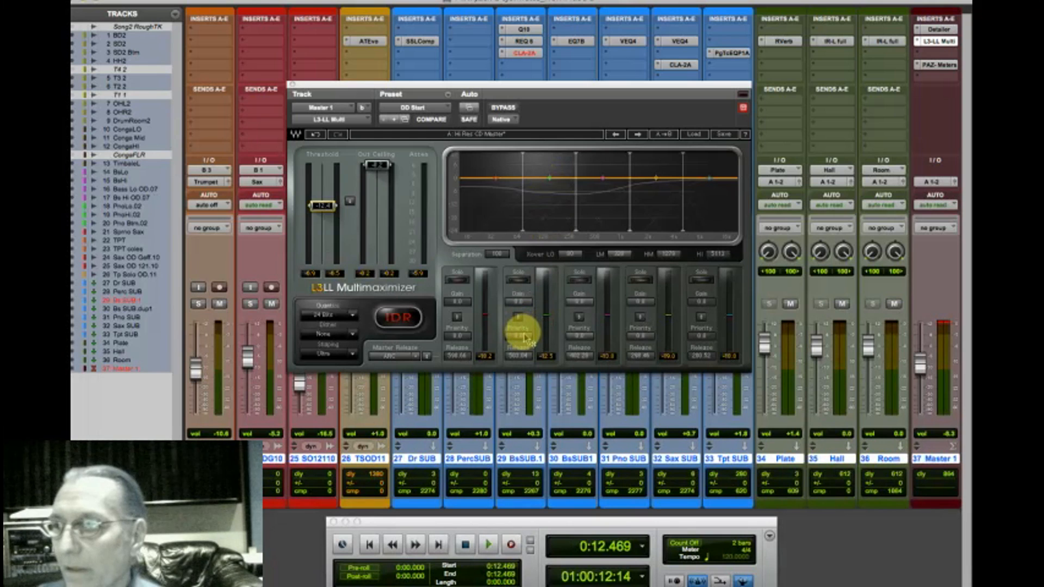
Step: Try a strongly raised priority on the L3-LL Multi's second band during playback, and lower it again to -0.5
left_click_drag(522, 338, 523, 276)
key("space")
left_click_drag(523, 339, 528, 280)
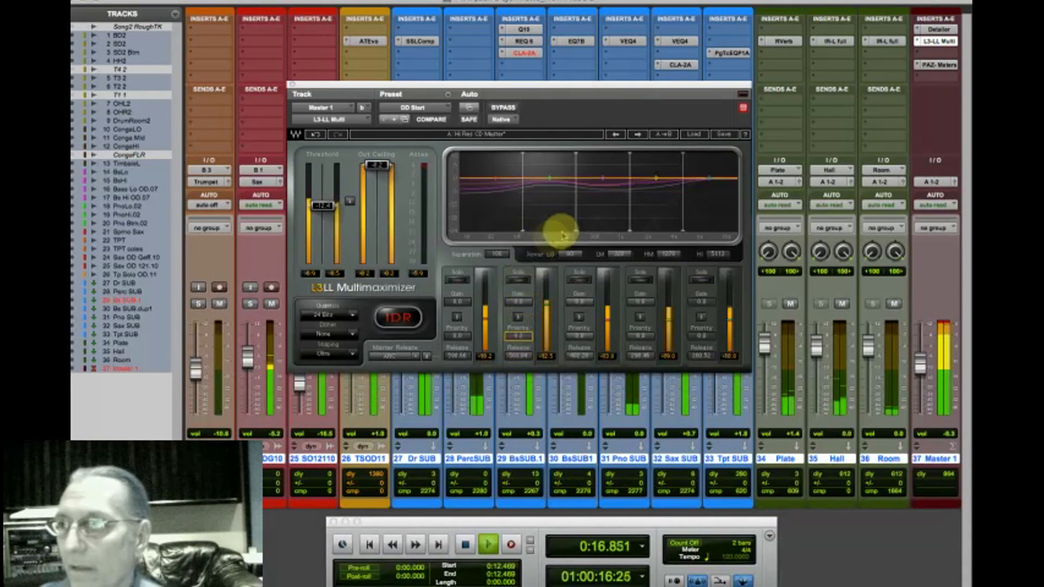
key("space")
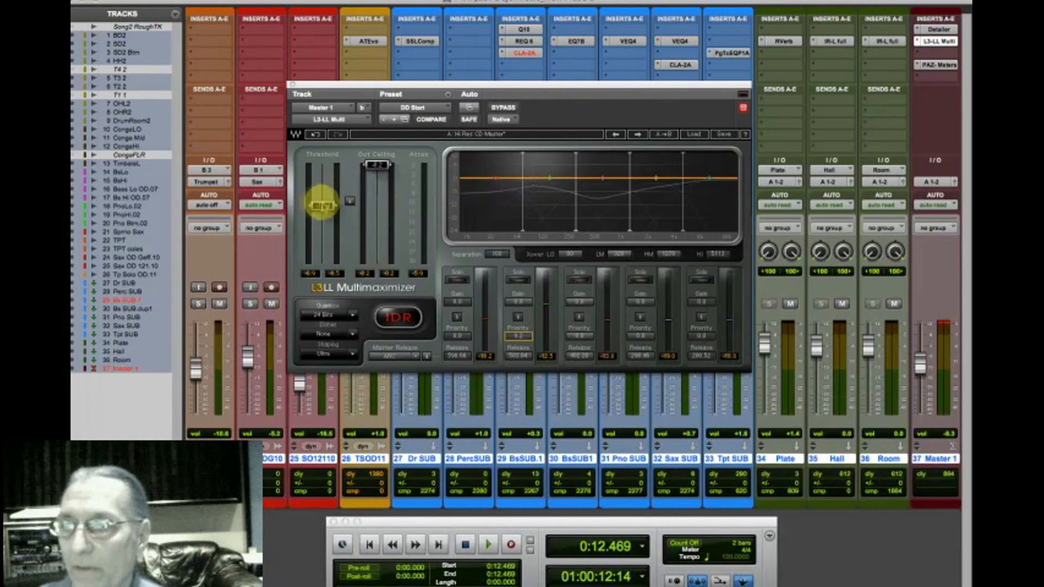
left_click_drag(522, 336, 524, 397)
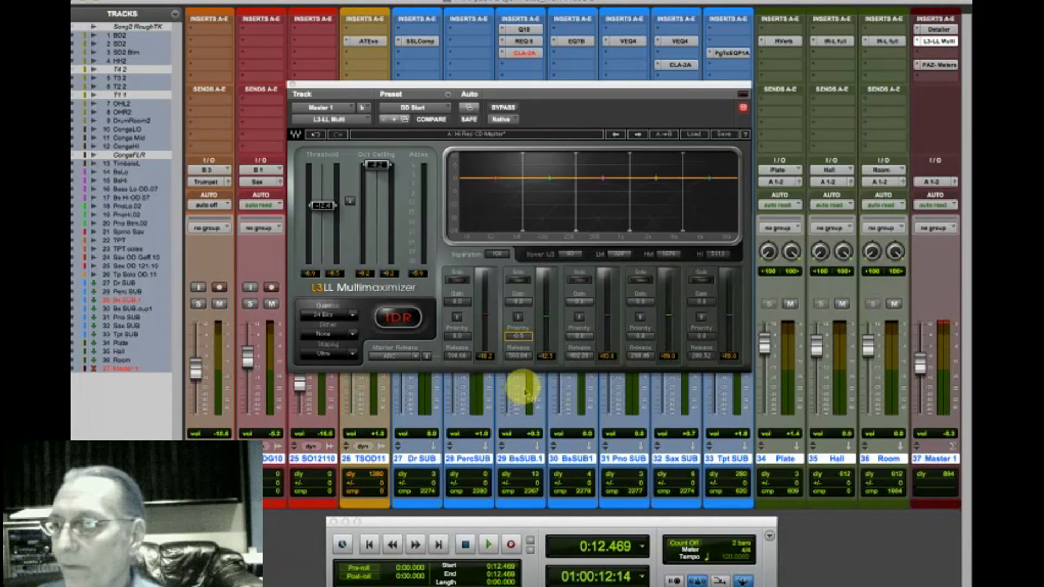
Step: Try raising the second band's gain and priority together during playback, and return both to 0.0
left_click_drag(526, 381, 520, 269)
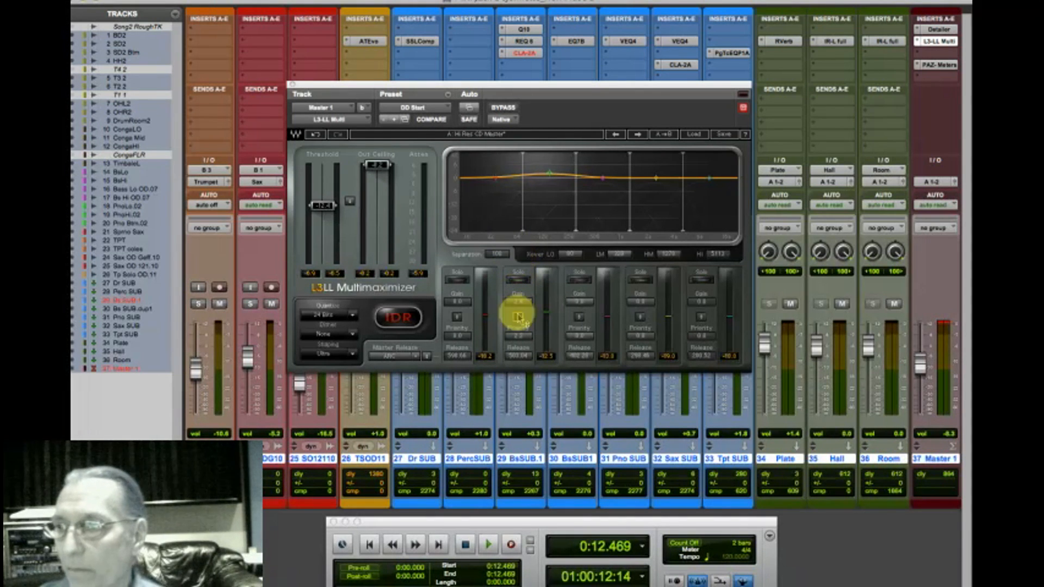
key("space")
mouse_move(517, 307)
left_mouse_down()
mouse_move(517, 293)
mouse_move(521, 319)
left_mouse_up()
key("space")
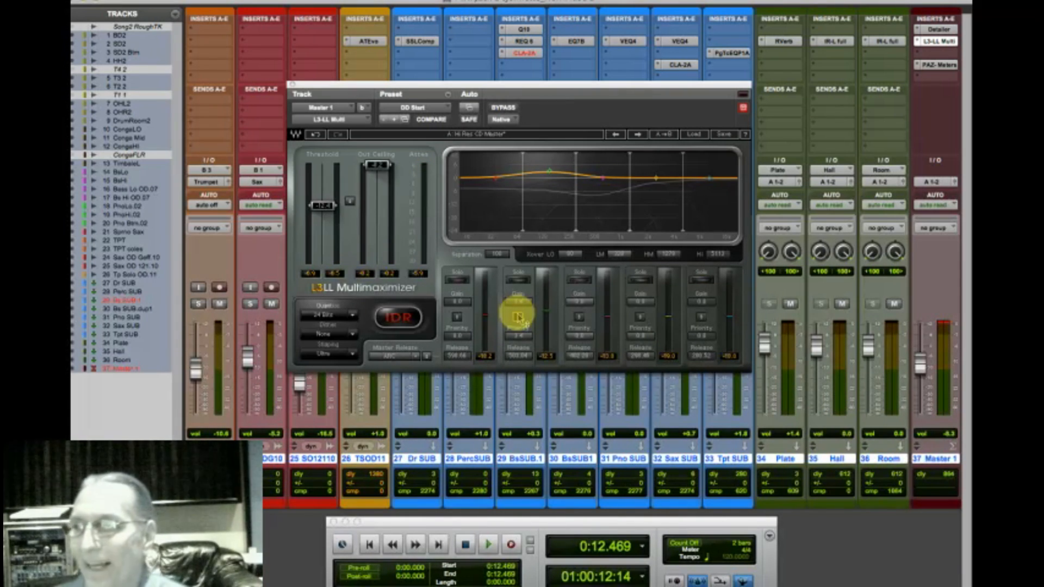
left_click_drag(518, 319, 518, 380)
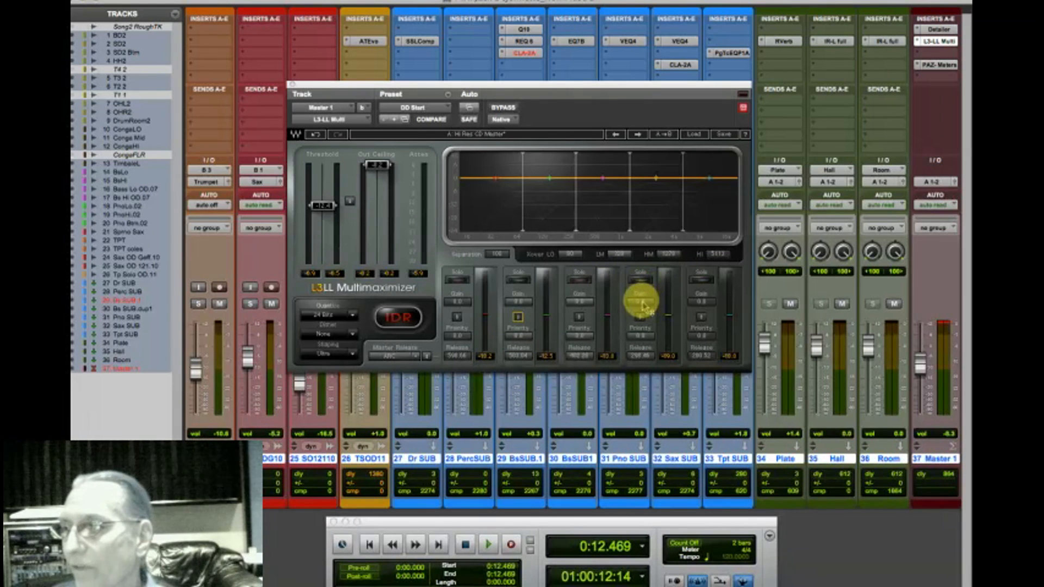
Step: Lower the fourth band's priority to about -11.8, audition the mix, and close the L3-LL Multi's window
left_click_drag(643, 306, 636, 415)
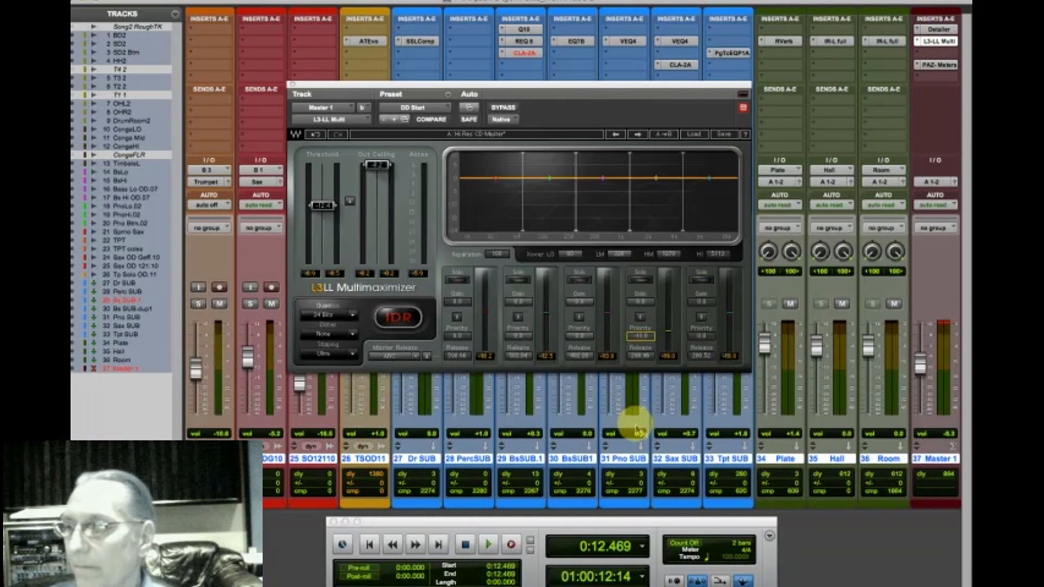
key("space")
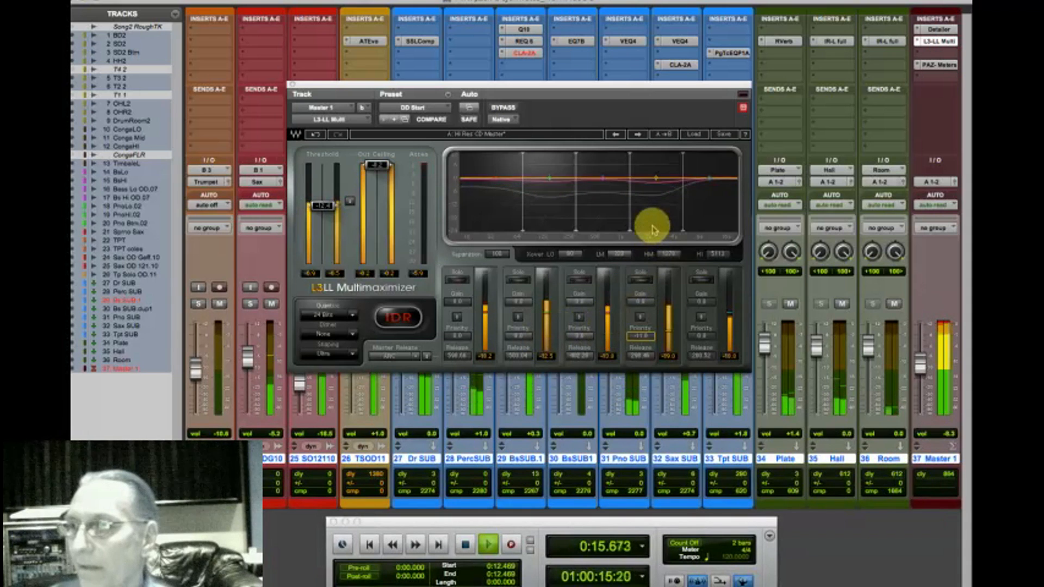
key("space")
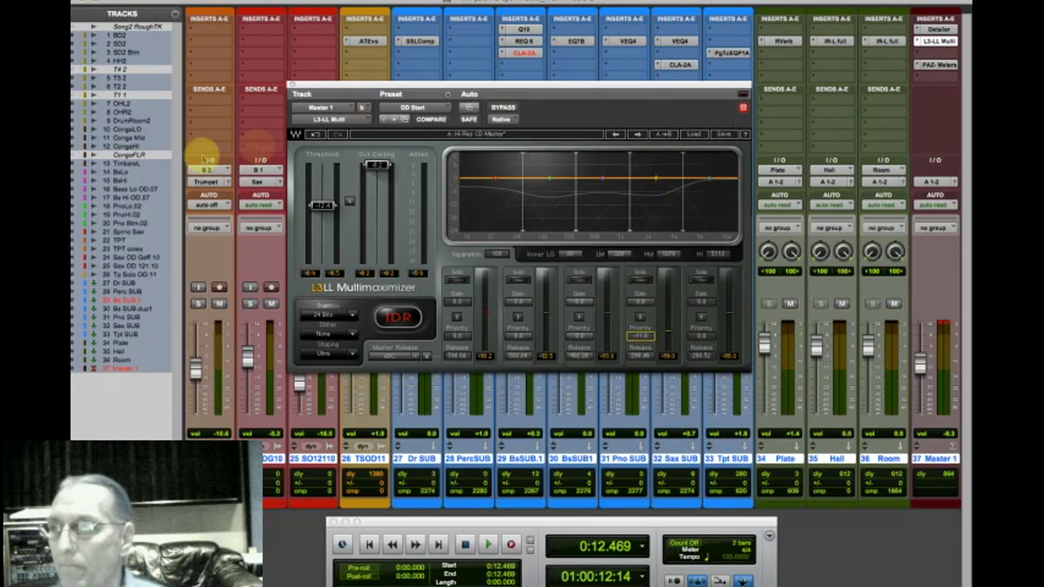
left_click(290, 86)
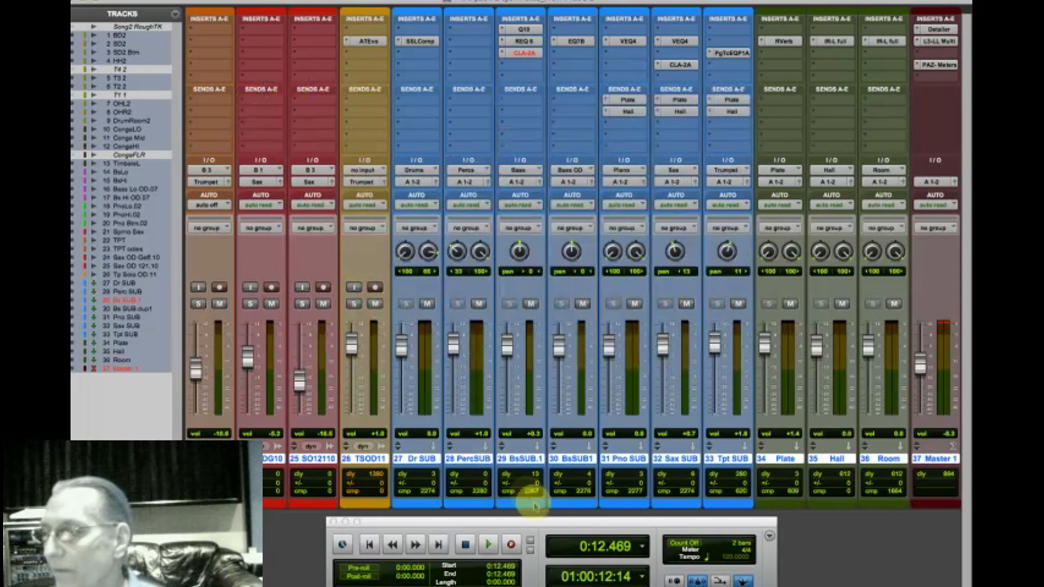
Step: Place the Edit window cursor at 0:12.843 and solo the TPT trumpet track in the mixer
scroll(575, 257, "left", 5)
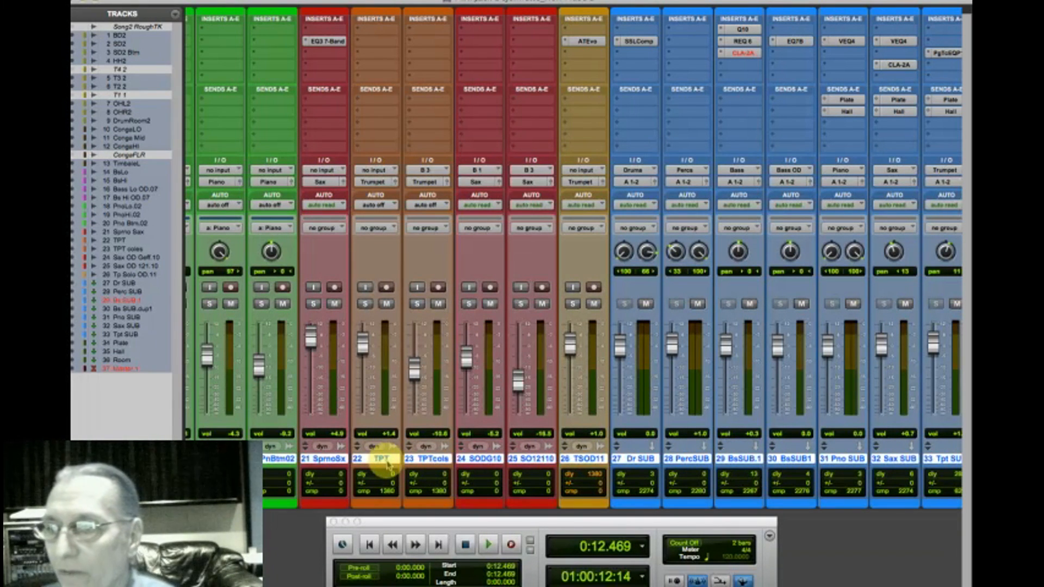
key("super+Tab")
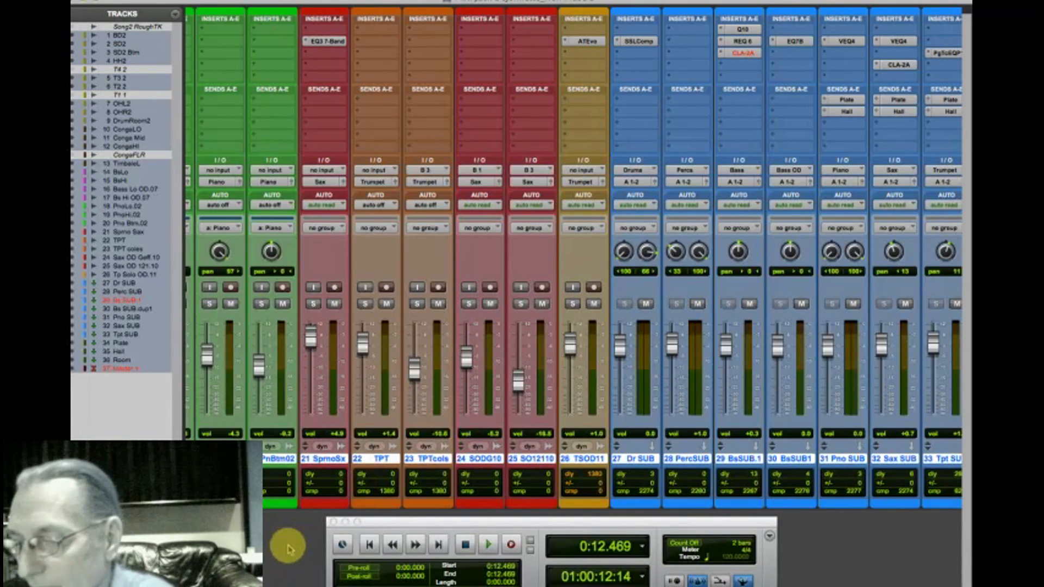
key("super+equal")
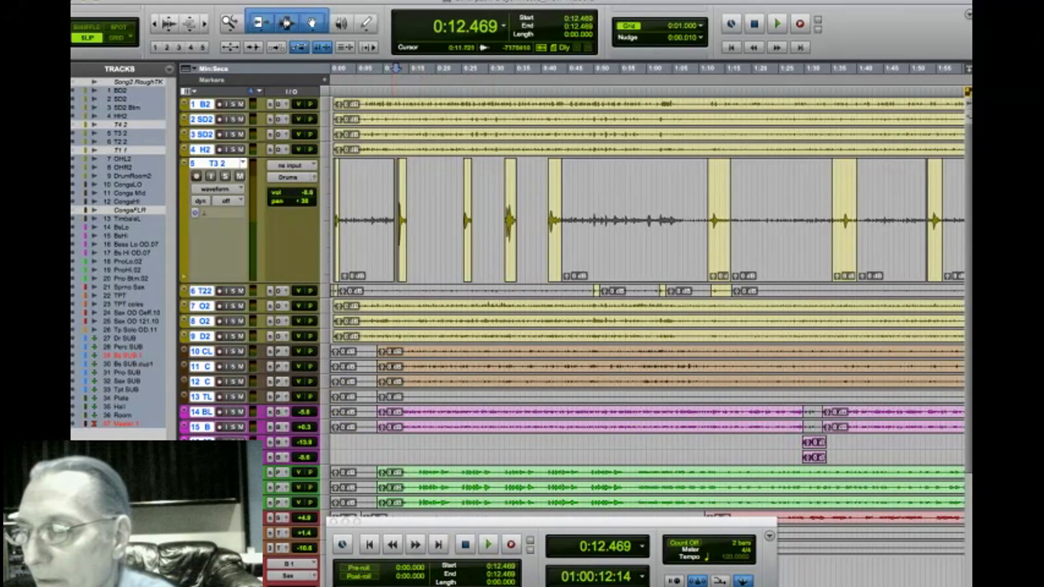
left_click_drag(415, 524, 432, 414)
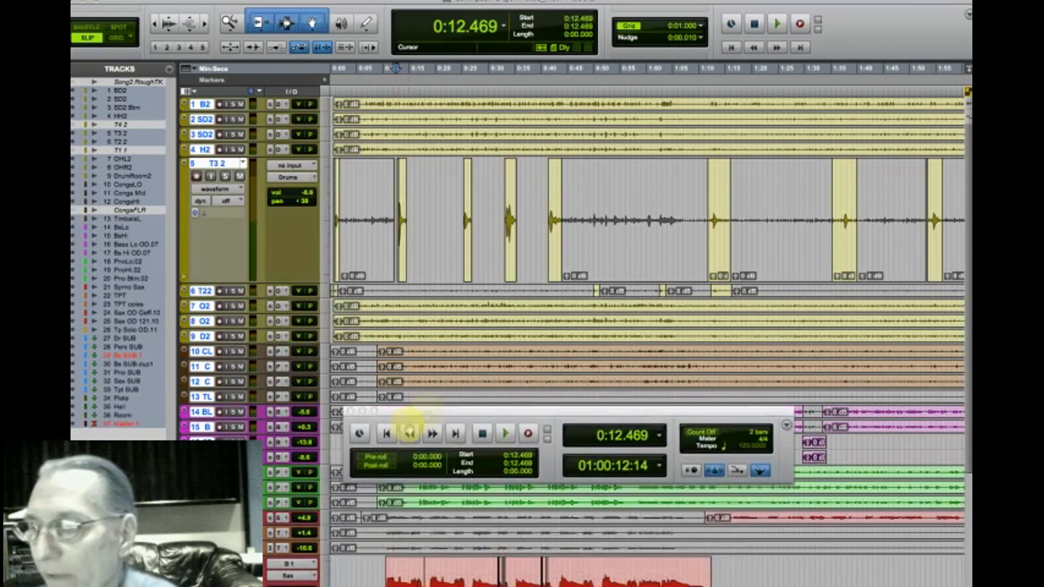
left_click(397, 571)
key("super+equal")
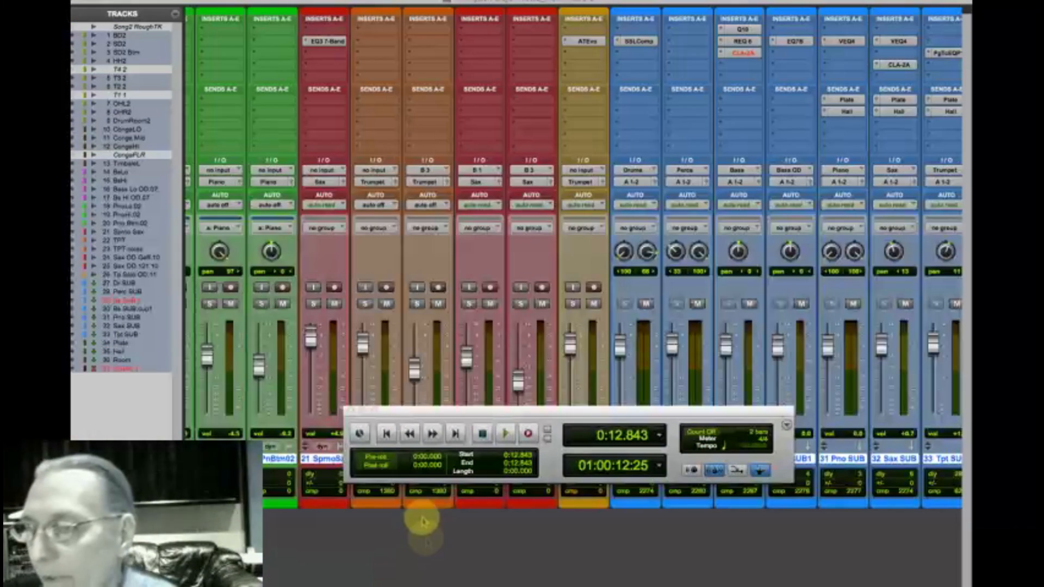
left_click(365, 305)
left_click_drag(427, 411, 422, 525)
Step: Play the soloed TPT track from 0:12.843 and move the floating transport away from the Edit window's tracks
key("space")
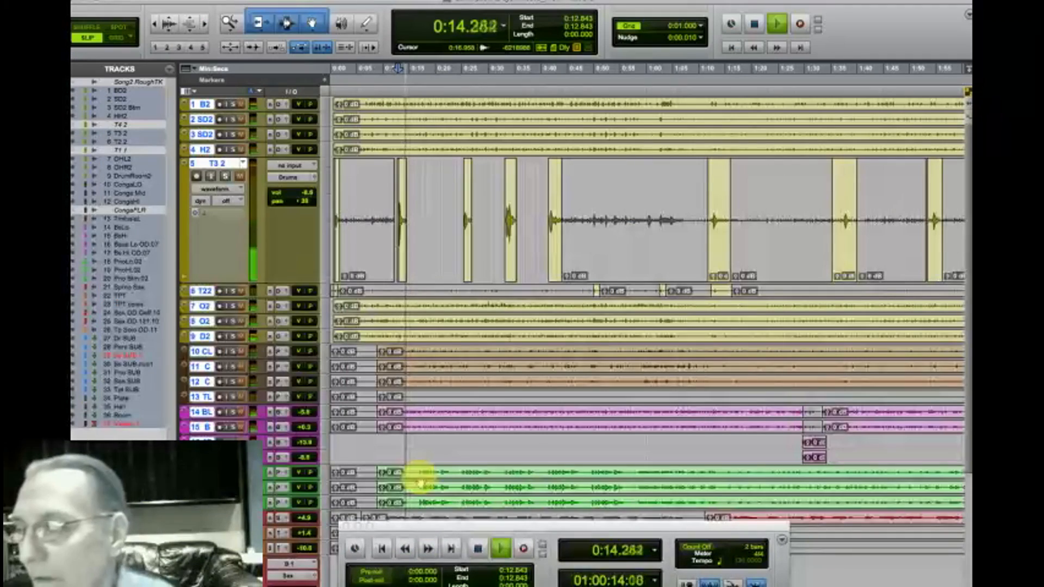
key("super+equal")
key("space")
left_click_drag(426, 527, 426, 586)
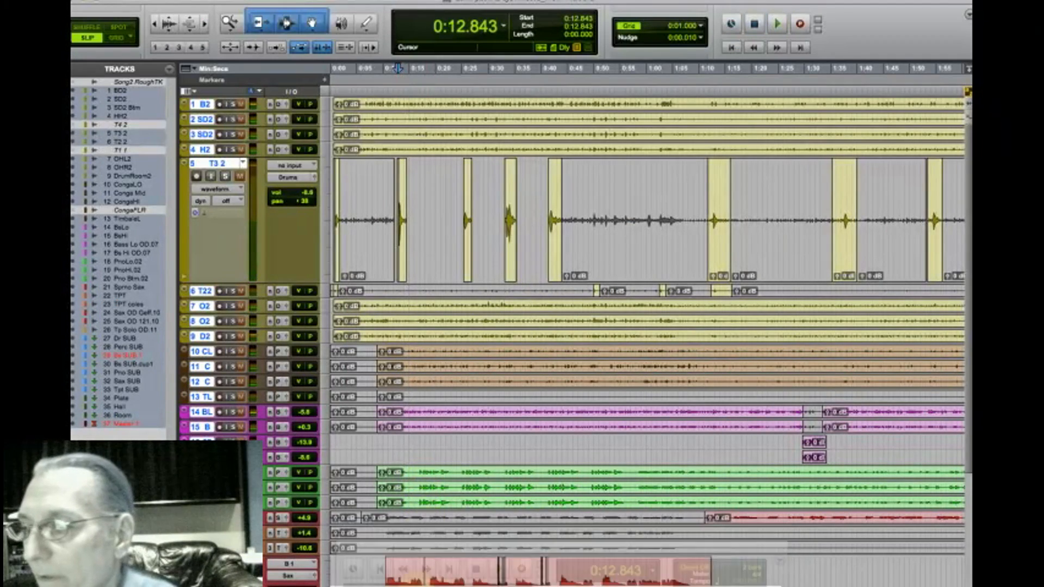
Step: Find the active trumpet clips in the full song timeline and audition the soloed TPT track from 3:31.484
left_click(433, 576)
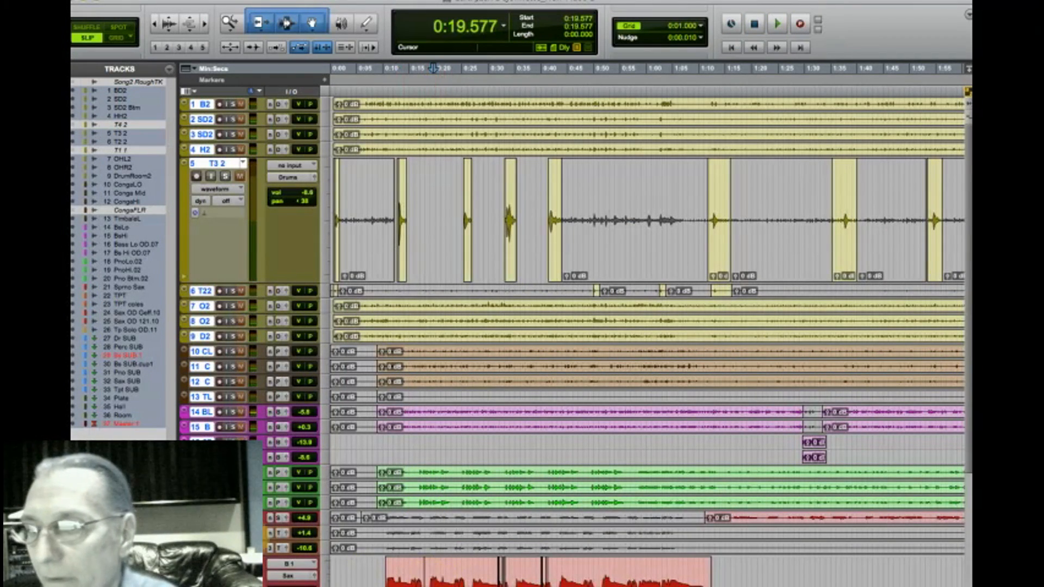
key("r")
key("r")
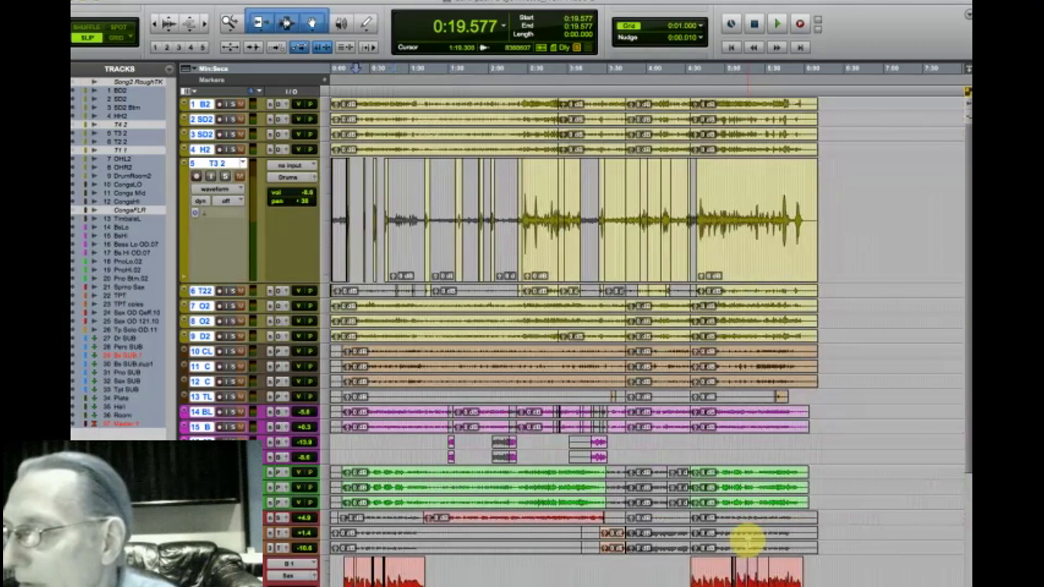
left_click(611, 529)
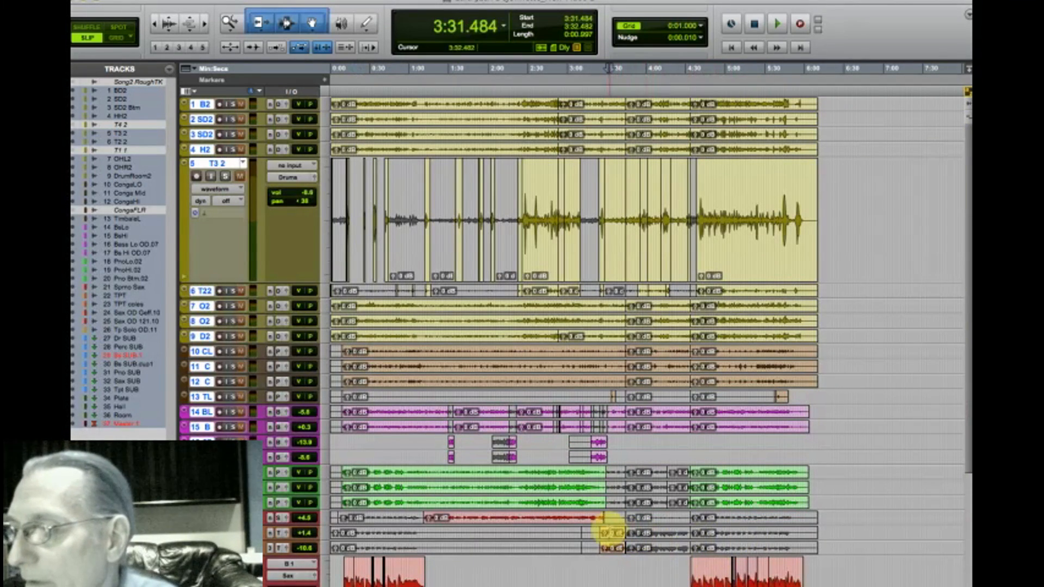
key("space")
key("super+equal")
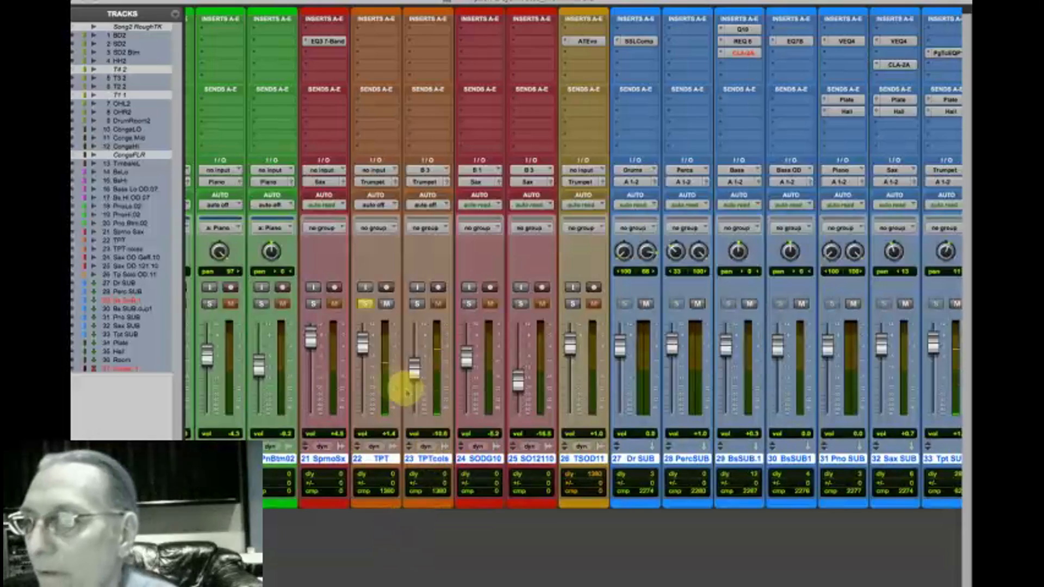
Step: Zoom the Edit window in around the trumpet clips and place the cursor just before them at 3:23.504
key("super+equal")
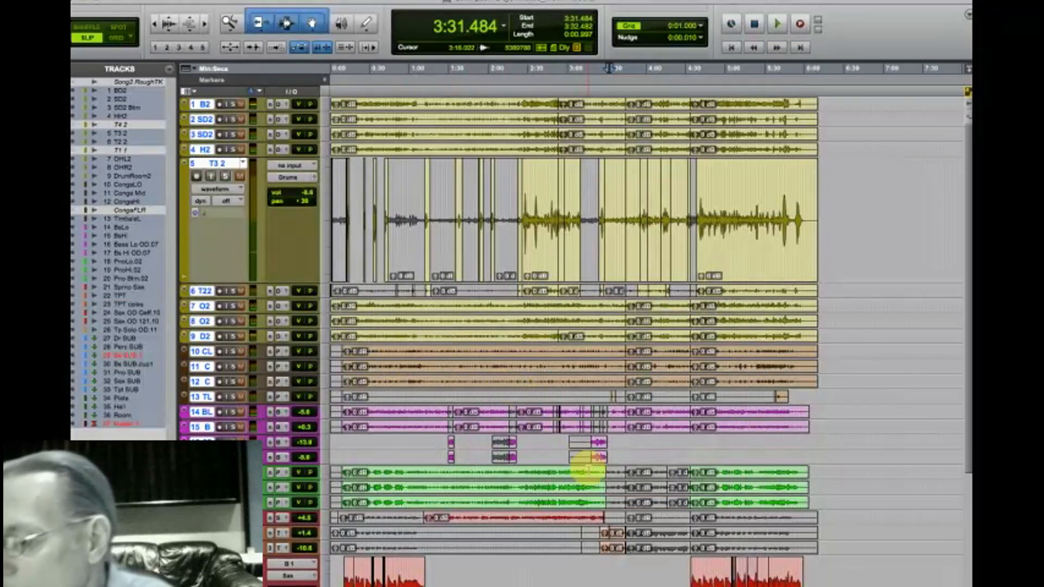
key("super+bracketright")
key("super+bracketright")
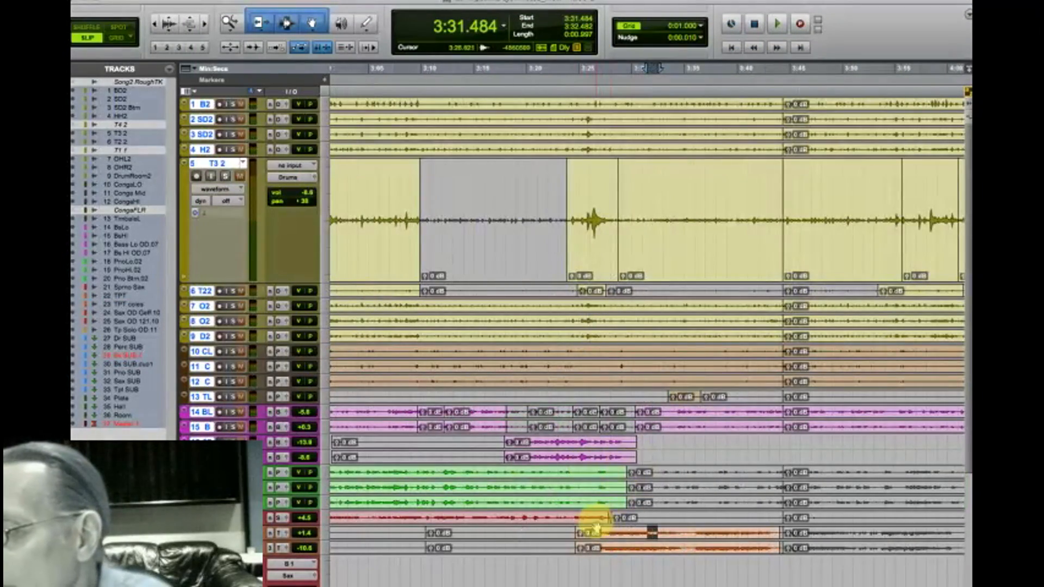
left_click(563, 532)
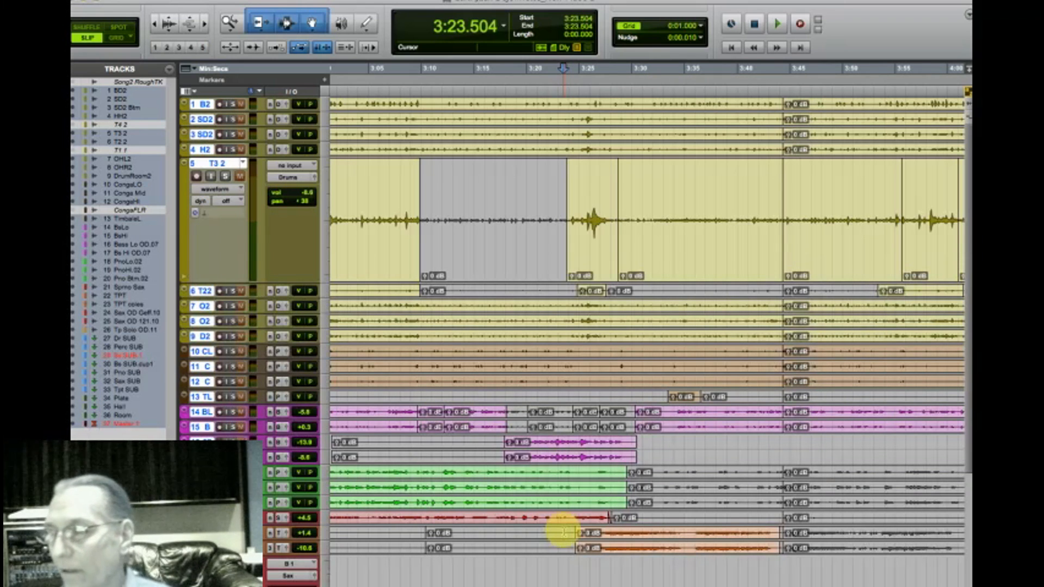
Step: Audition the soloed trumpet audio from 3:23.504
key("space")
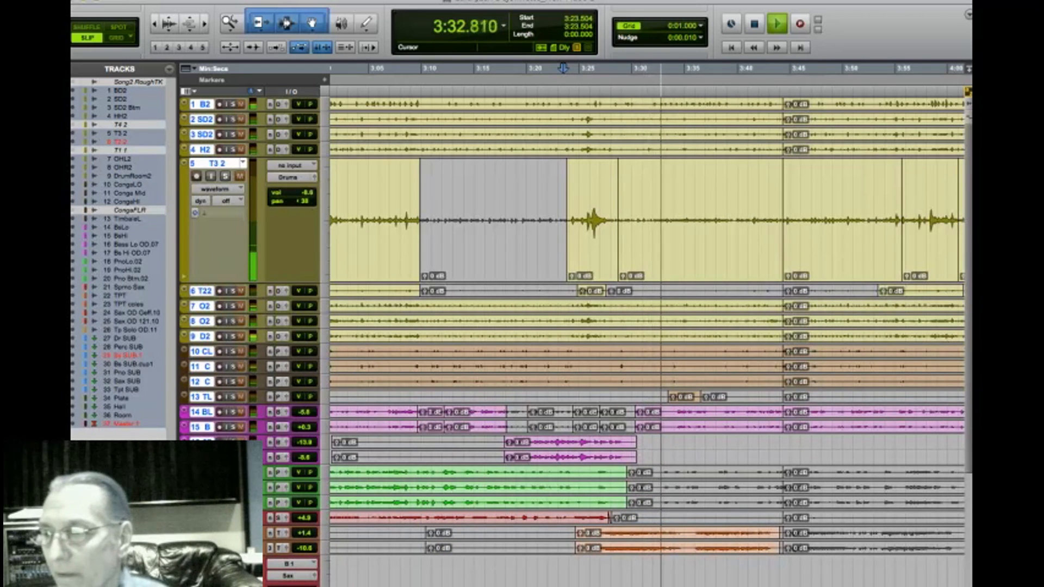
key("space")
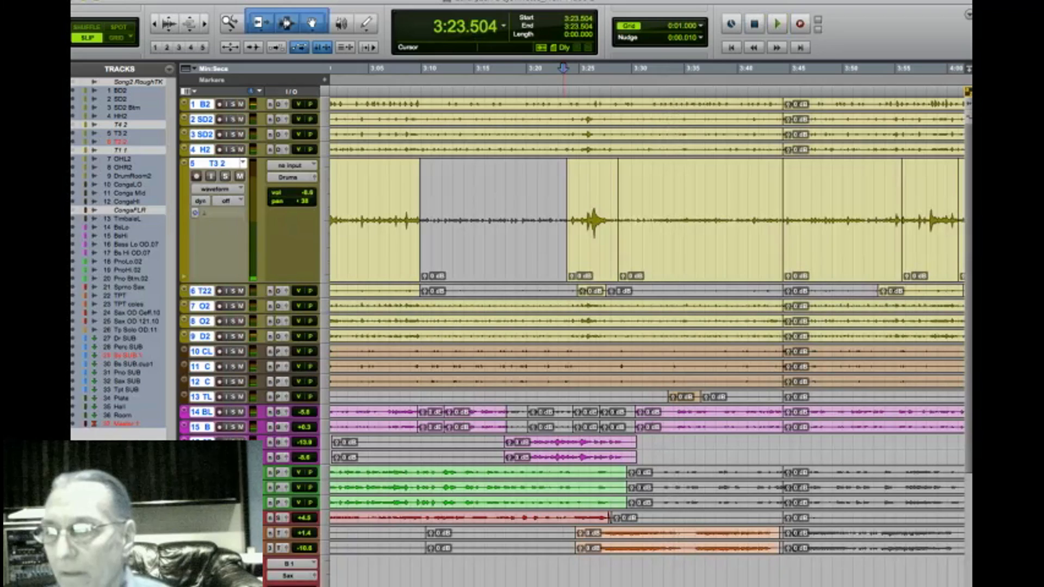
key("shift+m")
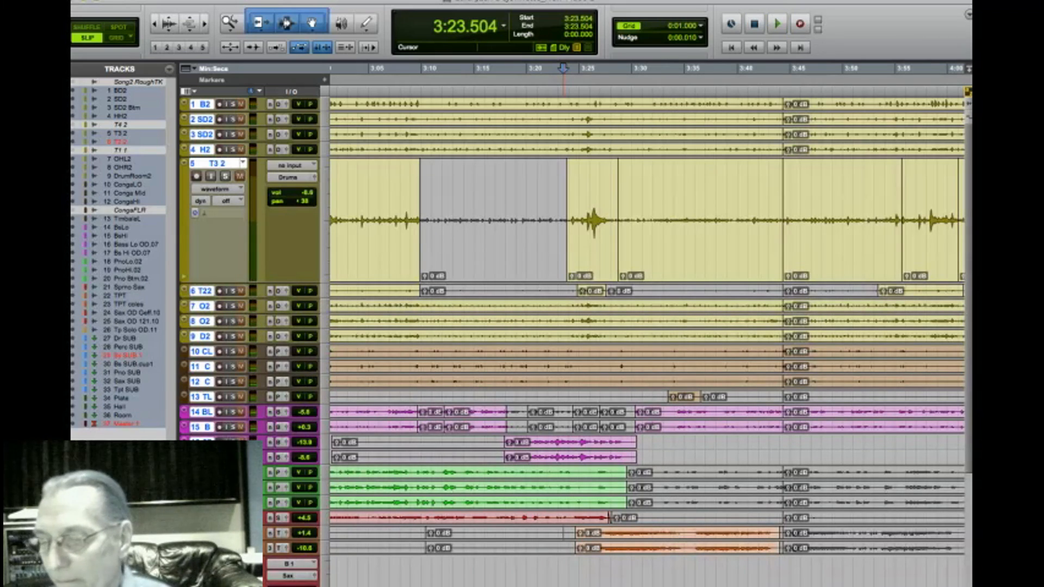
Step: Raise the soloed TPTcols track's volume to -3.7 while playing from 3:23.504
key("super+equal")
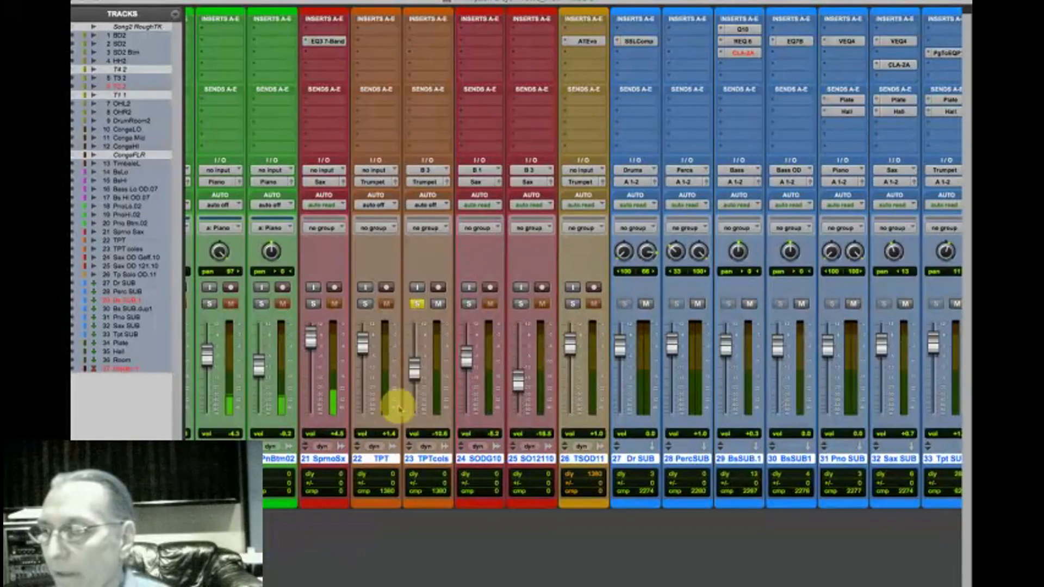
left_click_drag(415, 374, 417, 364)
key("super+equal")
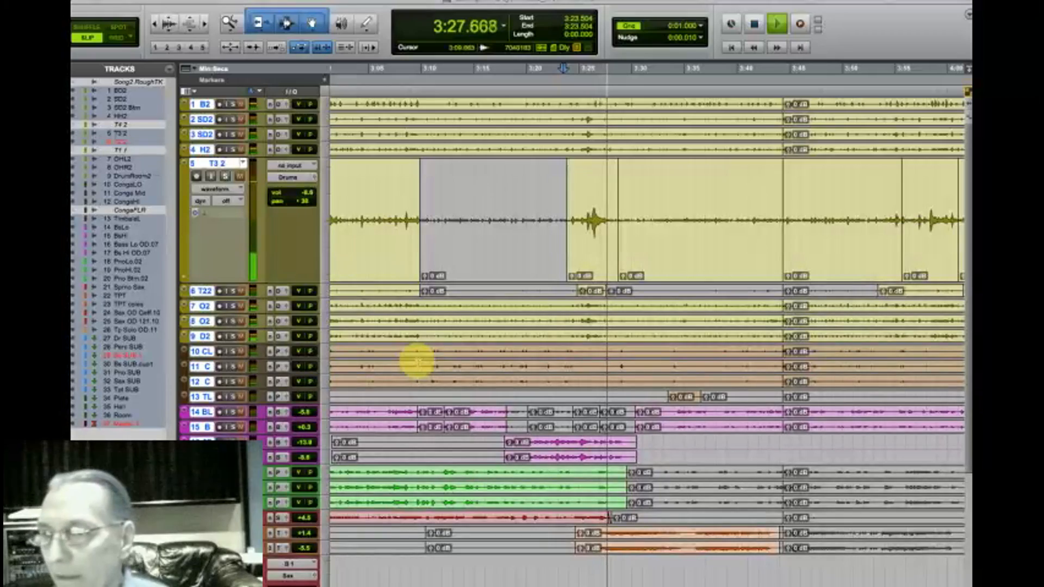
key("super+equal")
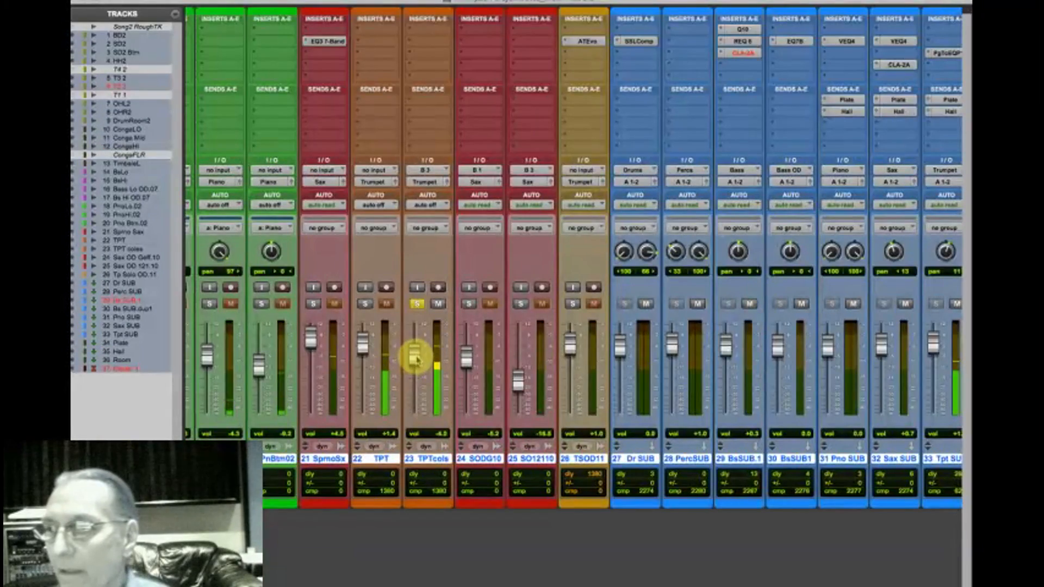
key("super+equal")
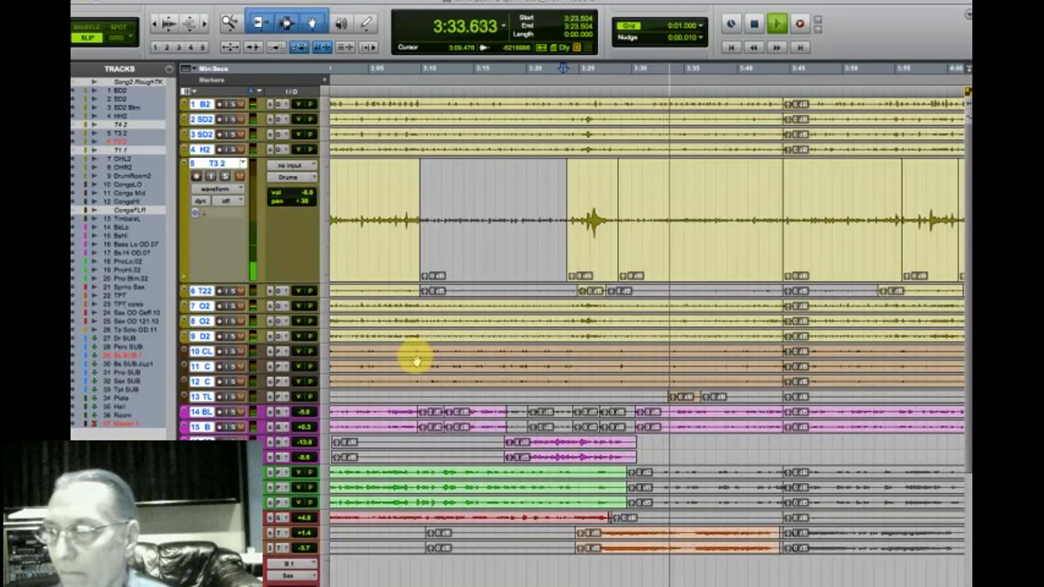
key("space")
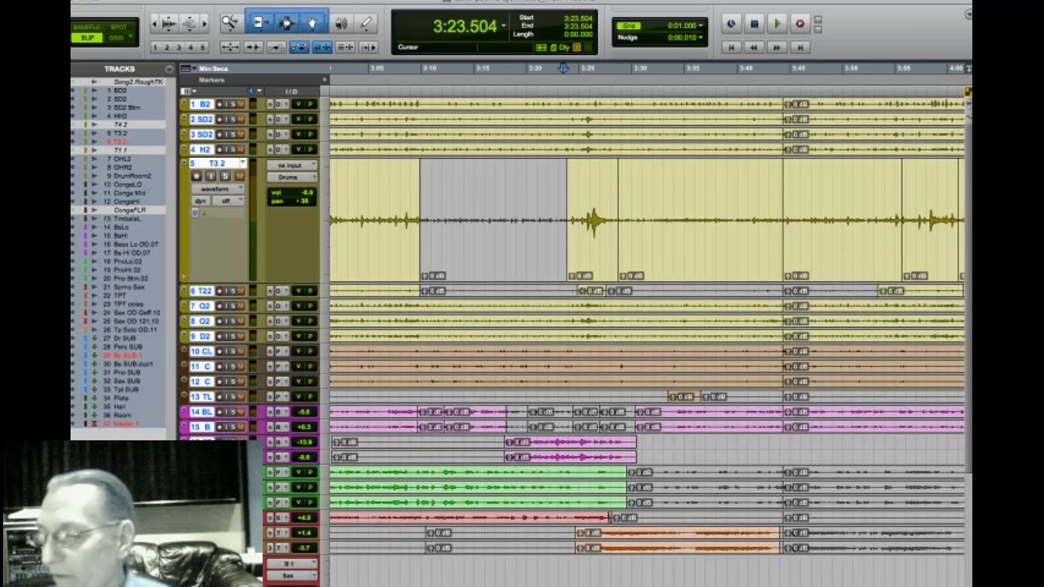
Step: Lower the TPTcols volume to -13.2 with both the TPT and TPTcols tracks soloed
key("super+equal")
left_click_drag(414, 352, 415, 375)
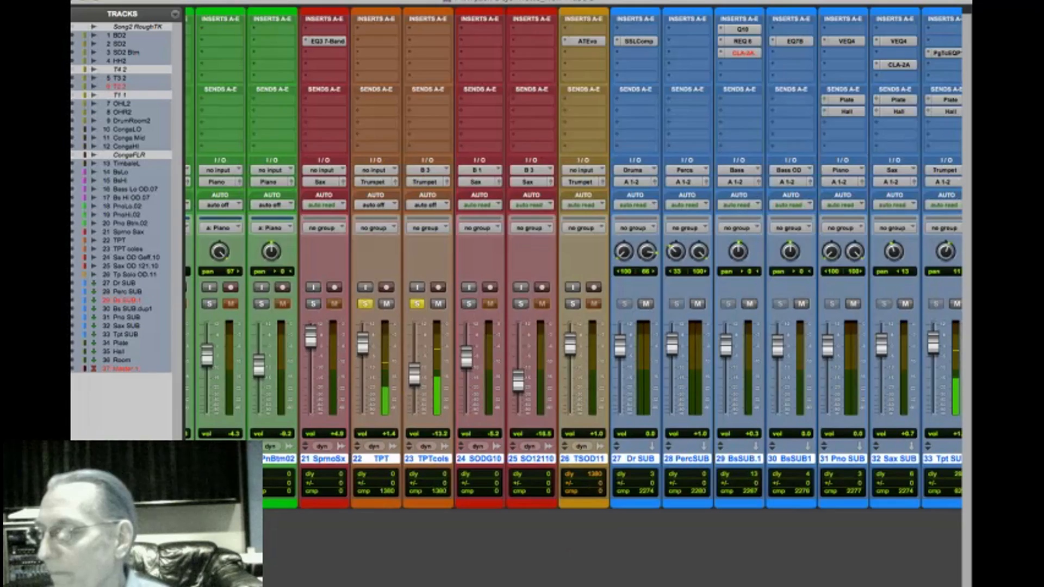
Step: Bring up the PuigTec EQP1A equalizer on the Tpt SUB and fine-tune its low-frequency boost to about 4
scroll(574, 259, "right", 5)
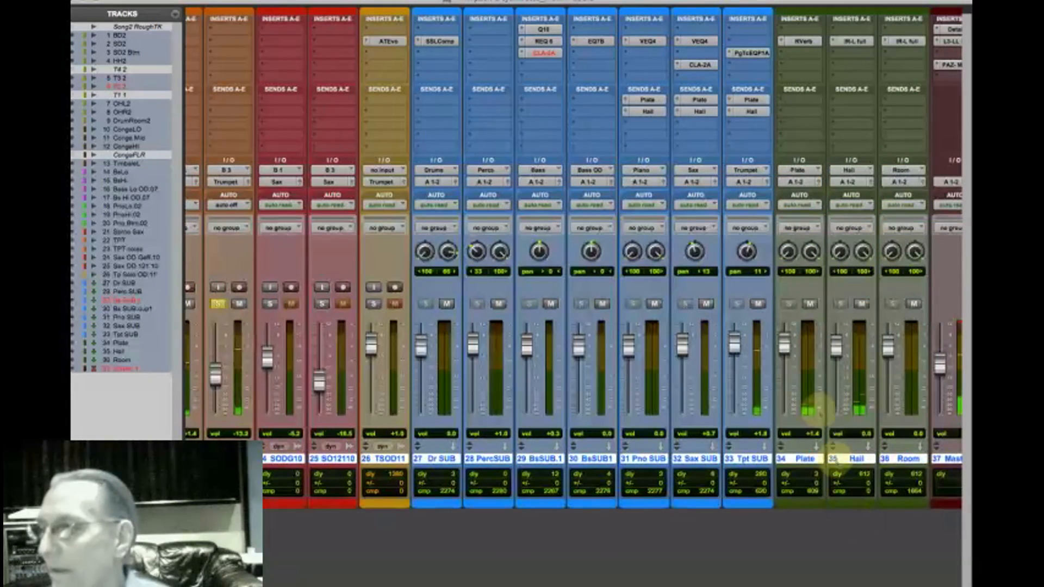
left_click(750, 53)
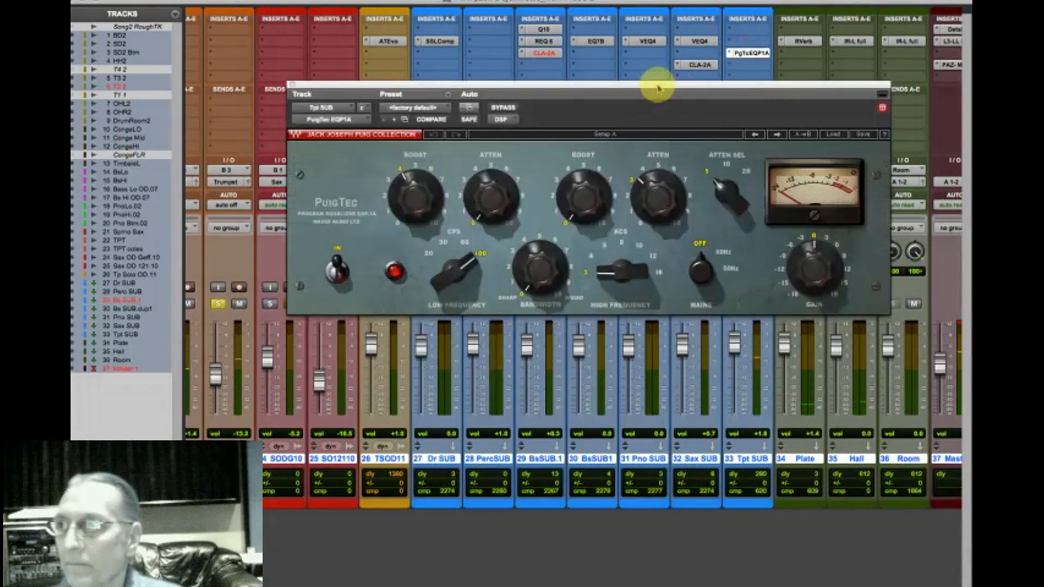
left_click_drag(659, 87, 596, 87)
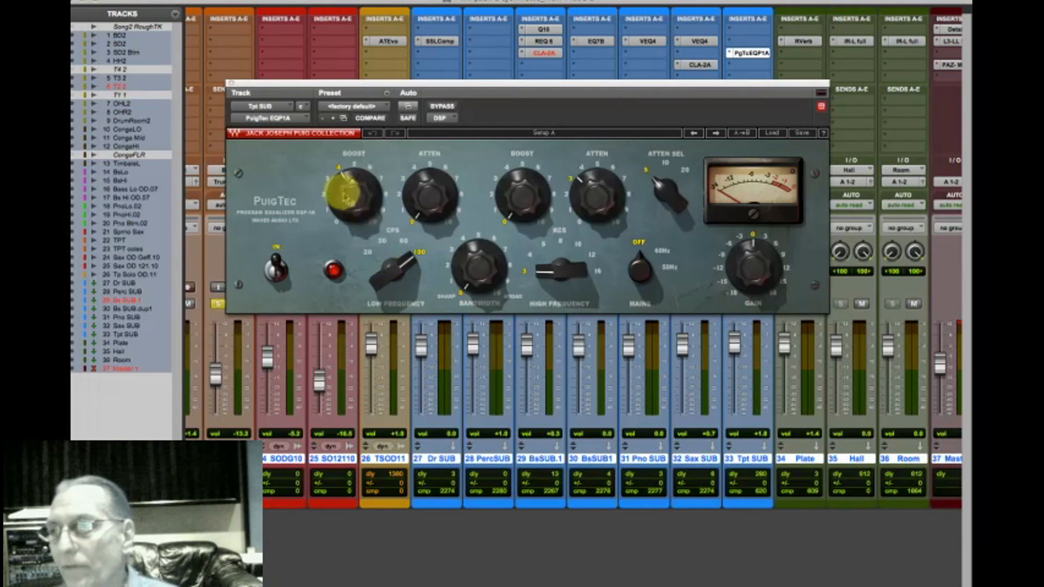
left_click_drag(345, 192, 347, 195)
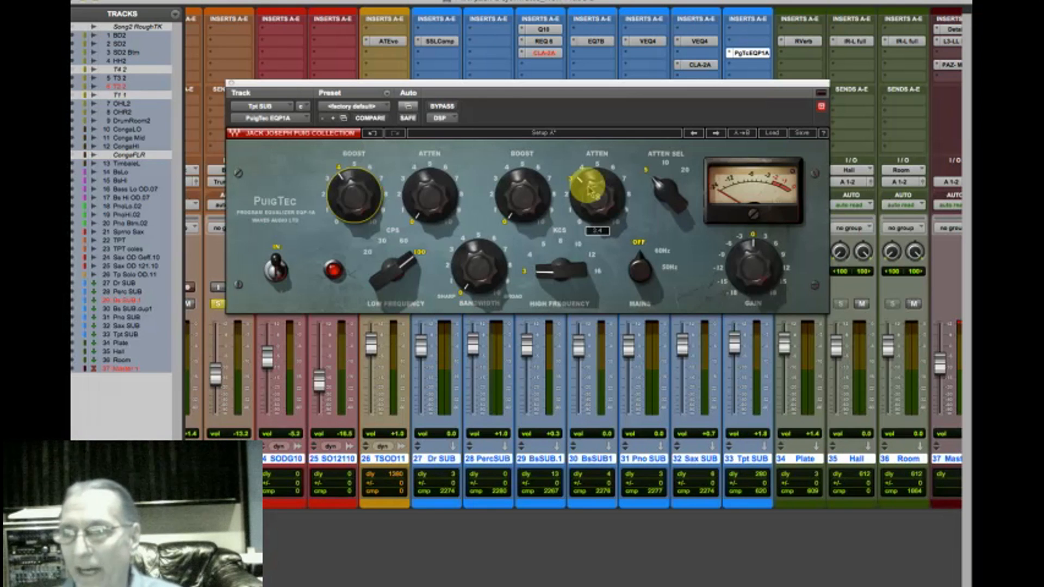
mouse_move(348, 188)
left_click_drag(348, 188, 383, 215)
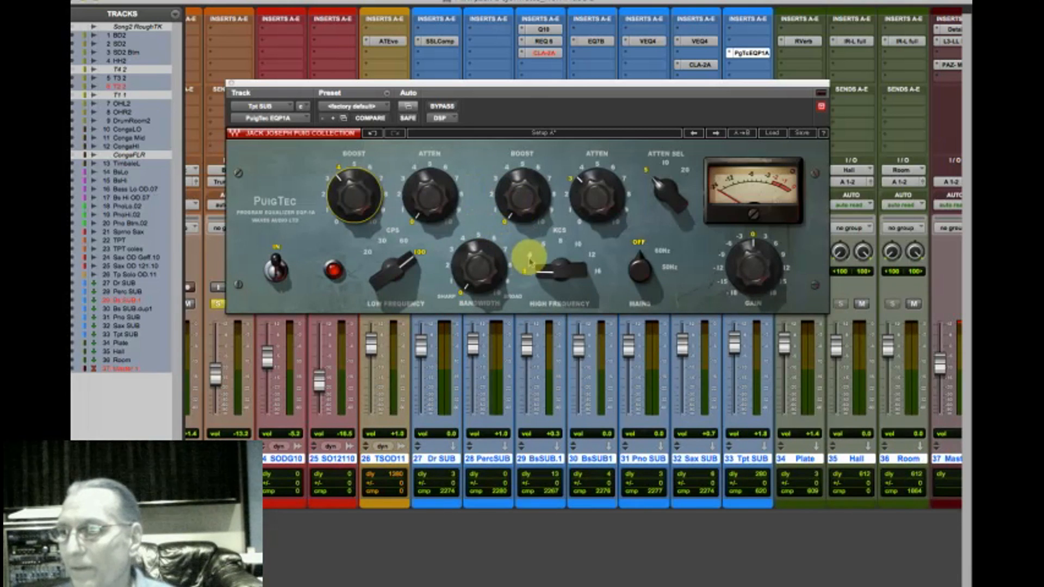
left_click_drag(319, 84, 439, 381)
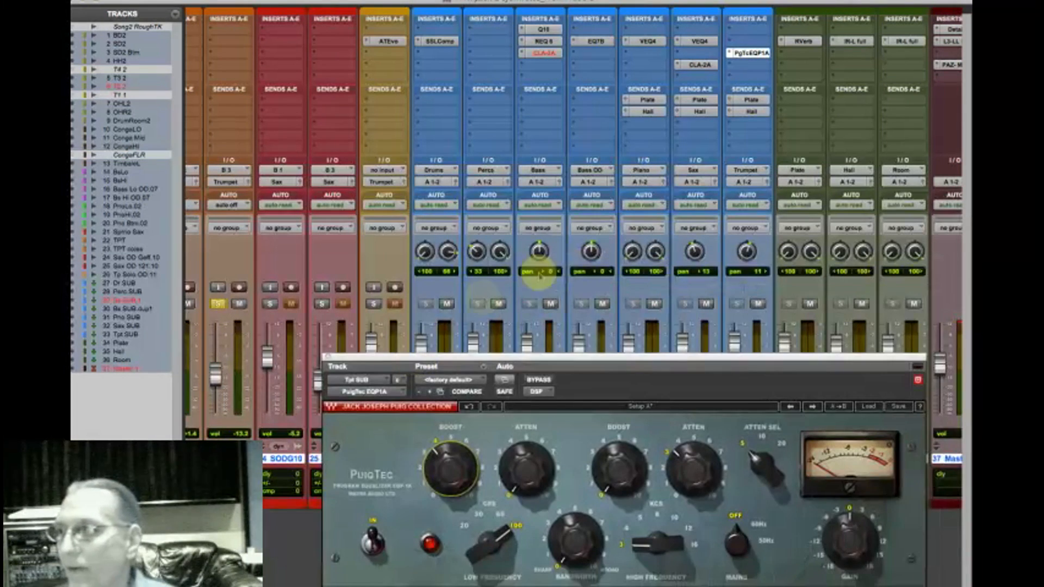
Step: Bring up the VEQ4 equalizer on the Sax SUB and show the transport window
left_click(699, 44)
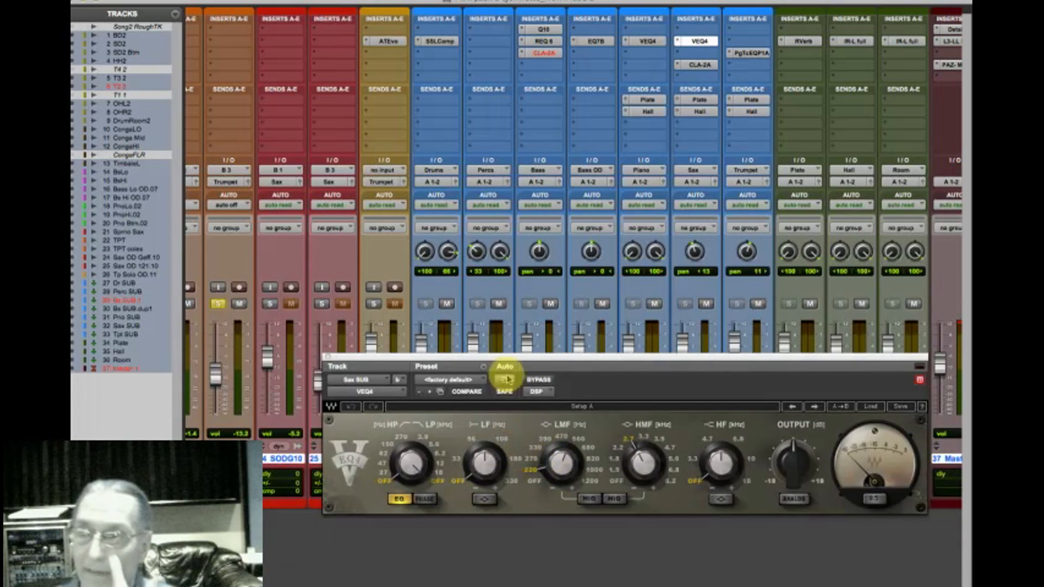
left_click_drag(496, 356, 450, 227)
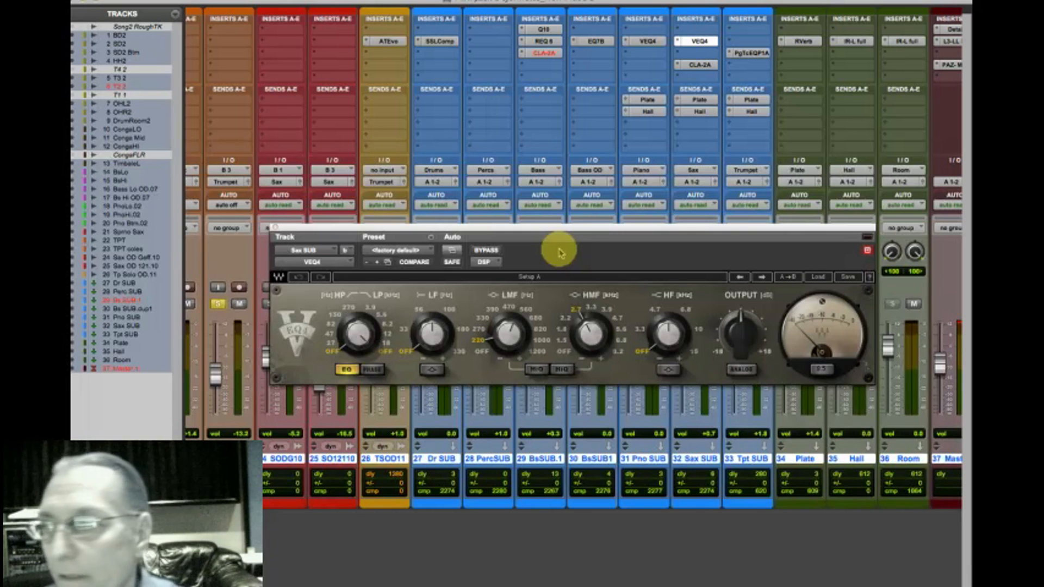
key("super+KP_1")
Step: Replace the L3-LL Multimaximizer on Master 1 with the C4 Multiband Parametric Processor
scroll(573, 257, "right", 1)
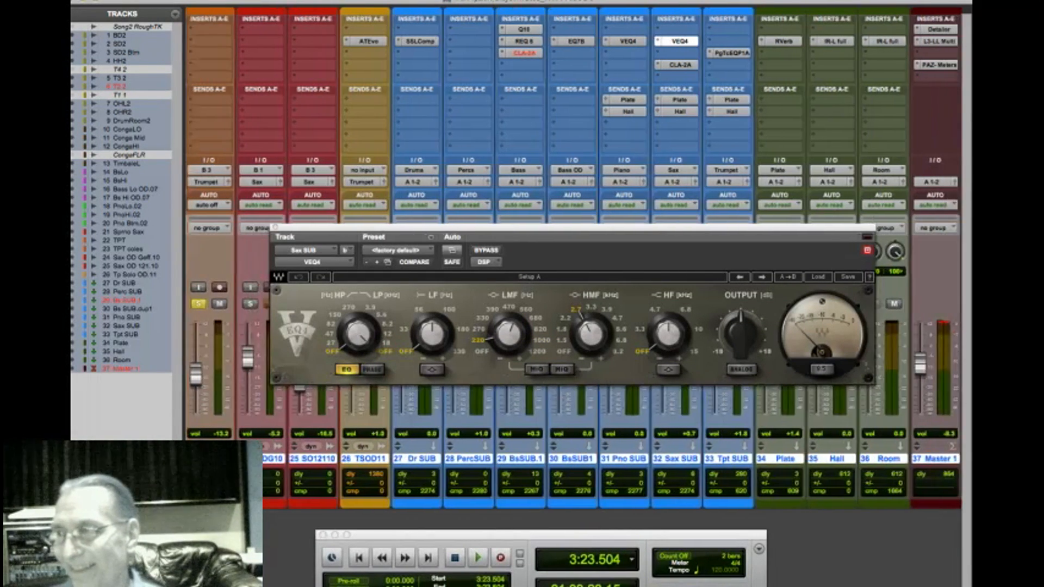
left_click(938, 43)
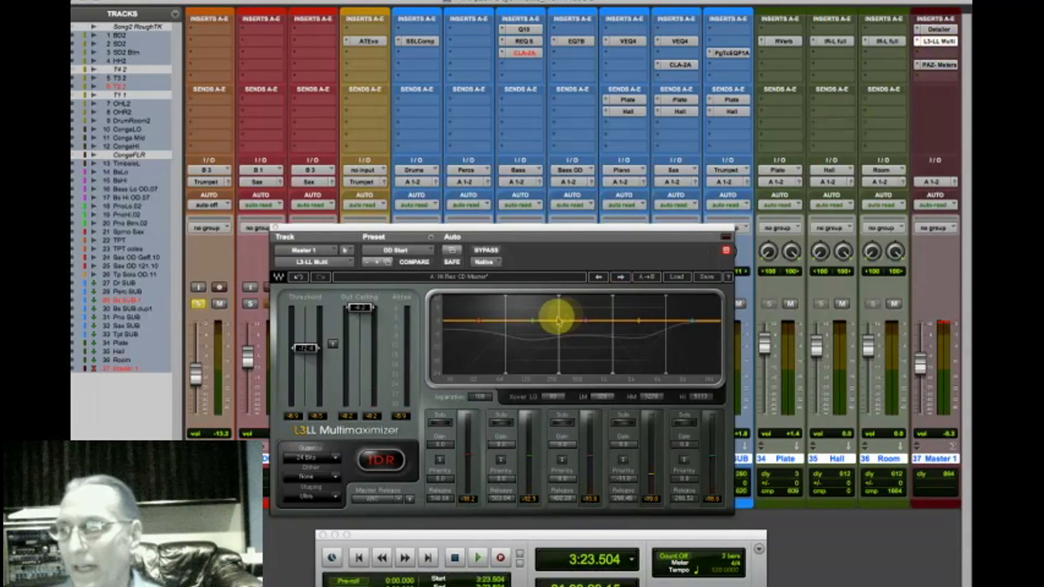
left_click(331, 266)
mouse_move(424, 262)
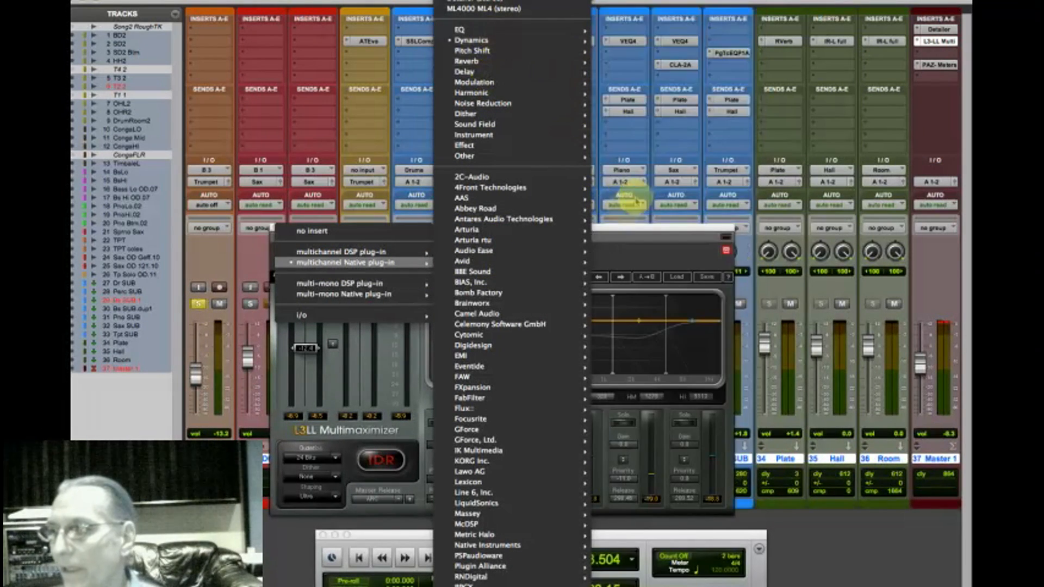
mouse_move(522, 40)
left_click(631, 117)
Step: Set the C4's mid crossover to 641 and high crossover to 2634, and audition the trumpets from 3:23.504
left_click_drag(442, 374, 430, 376)
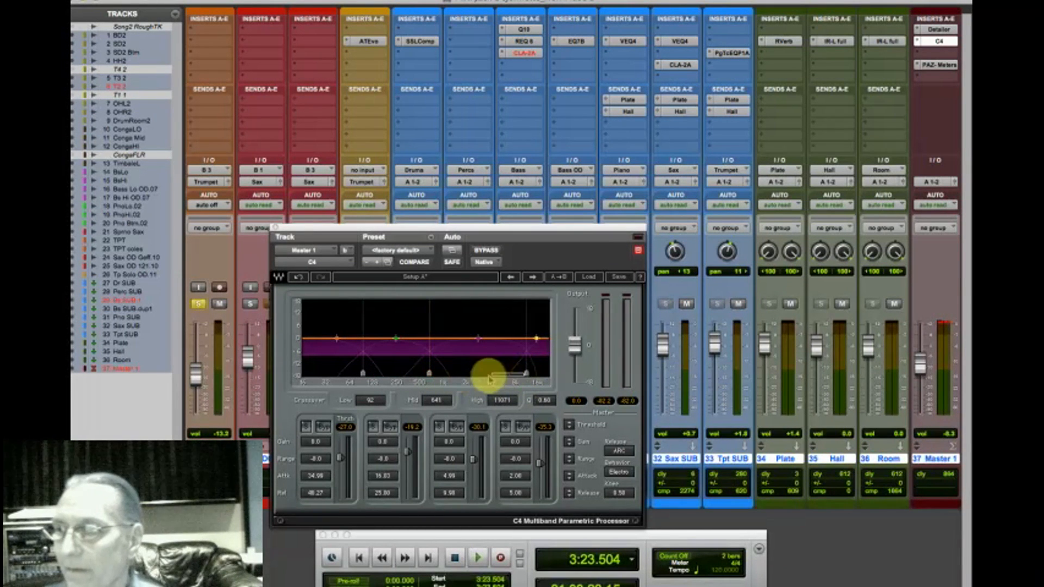
left_click_drag(526, 374, 478, 375)
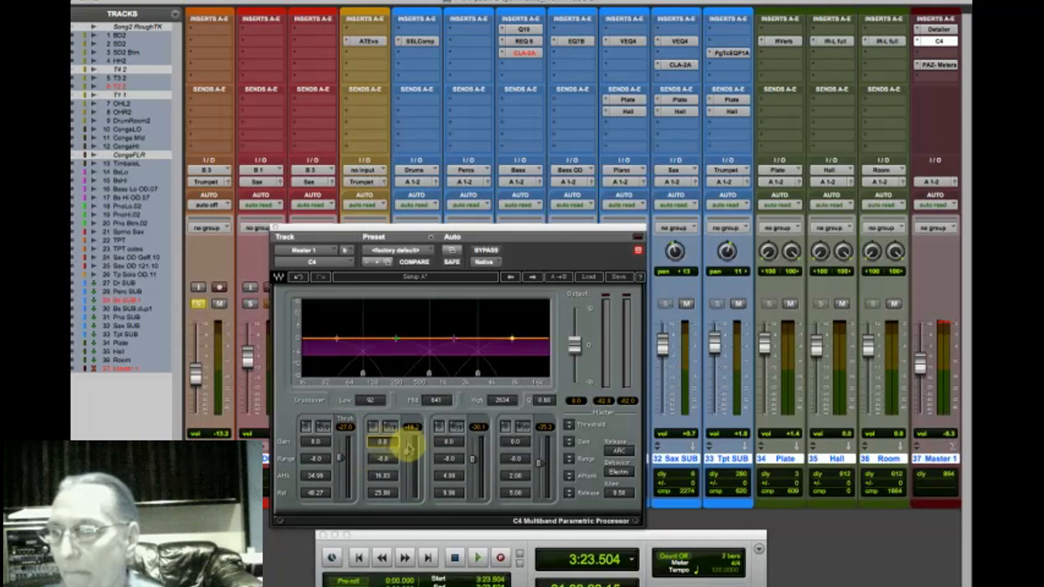
key("space")
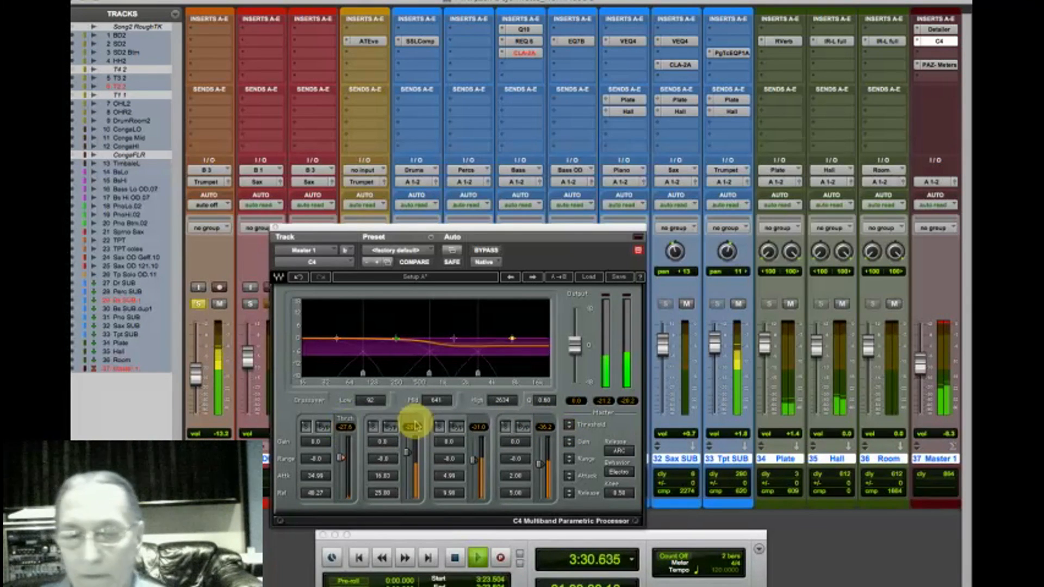
key("space")
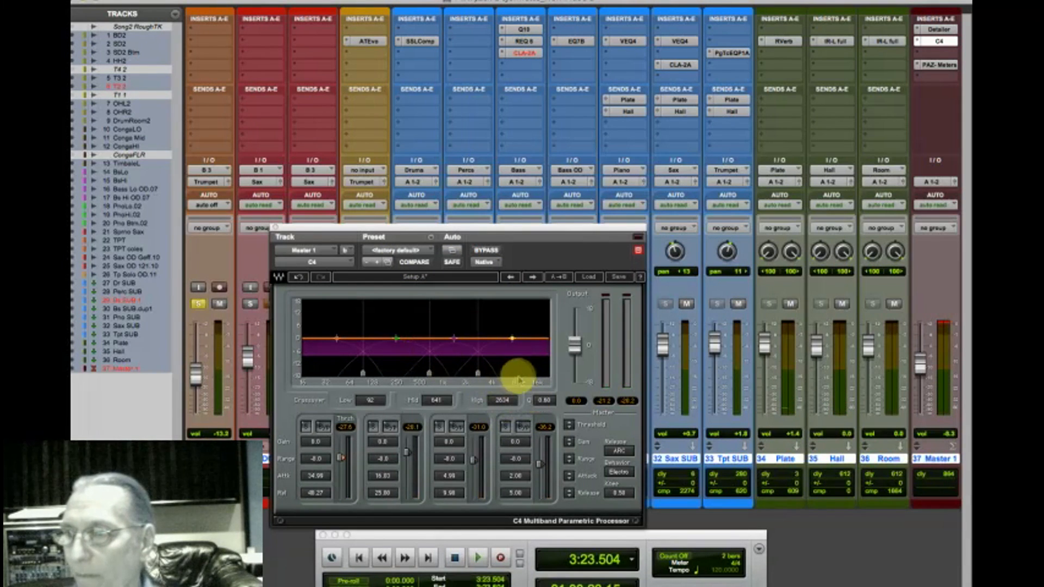
key("space")
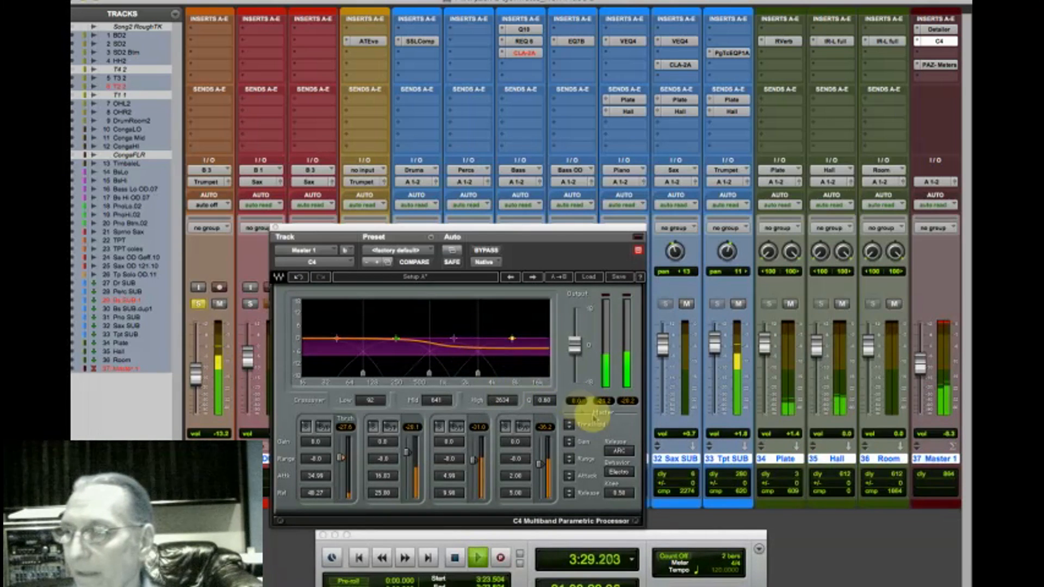
key("space")
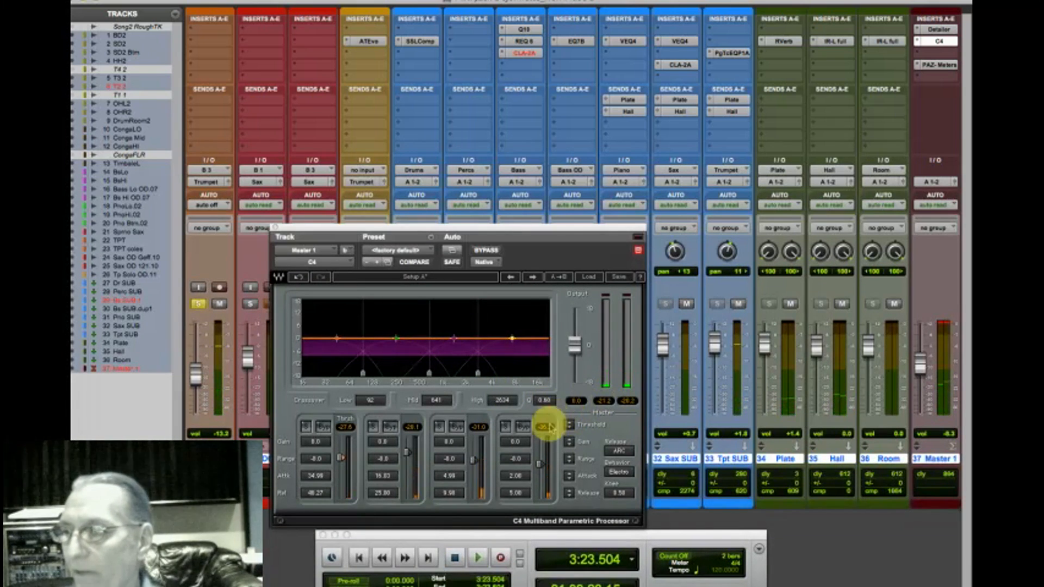
Step: Lower the C4's high band threshold to -59.8 and also lower the third band's threshold during playback
left_click_drag(546, 427, 543, 473)
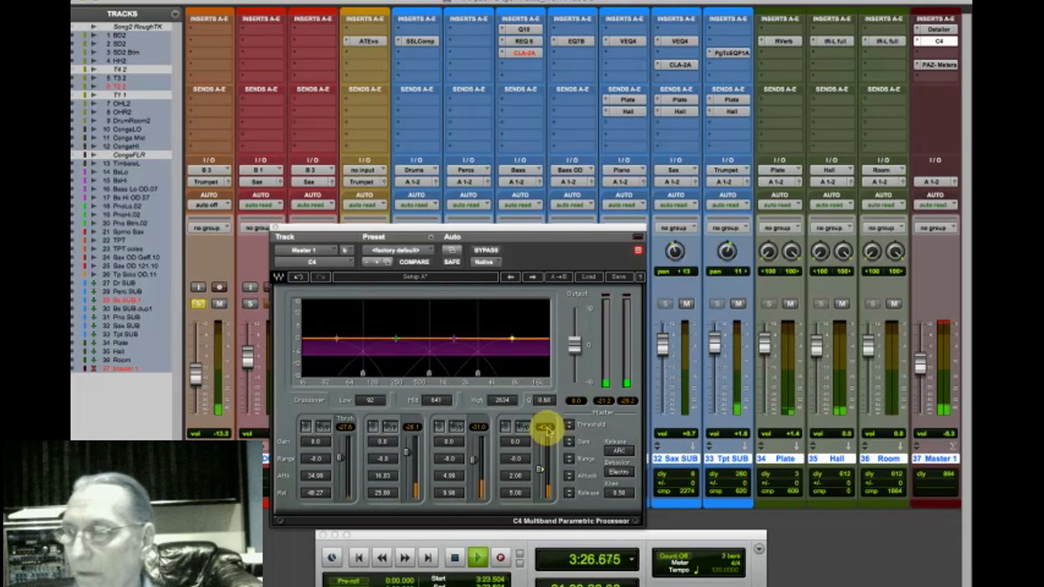
mouse_move(547, 430)
left_mouse_down()
mouse_move(544, 490)
mouse_move(544, 479)
left_mouse_up()
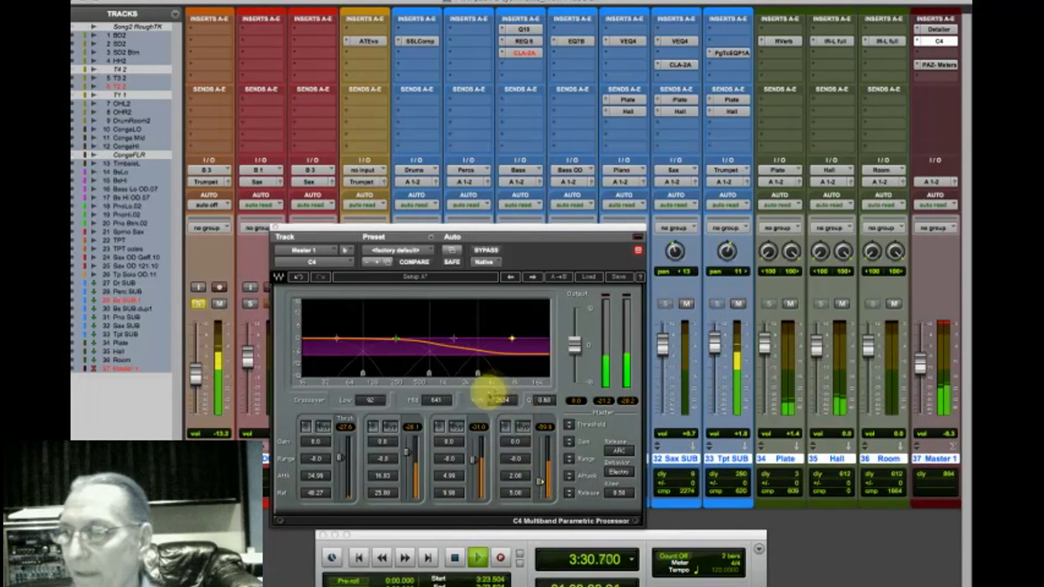
left_click_drag(479, 429, 482, 449)
key("space")
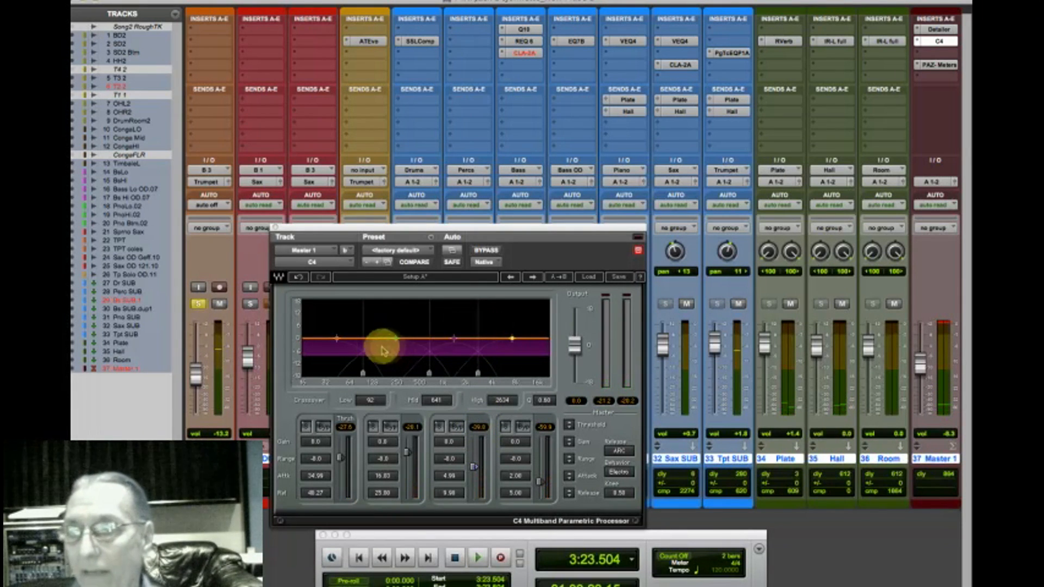
Step: Set the C4's third band threshold to -32.4, high band threshold to -35.6 and high crossover to 7003
mouse_move(486, 426)
left_mouse_down()
mouse_move(491, 409)
mouse_move(546, 401)
mouse_move(543, 415)
mouse_move(546, 404)
left_mouse_up()
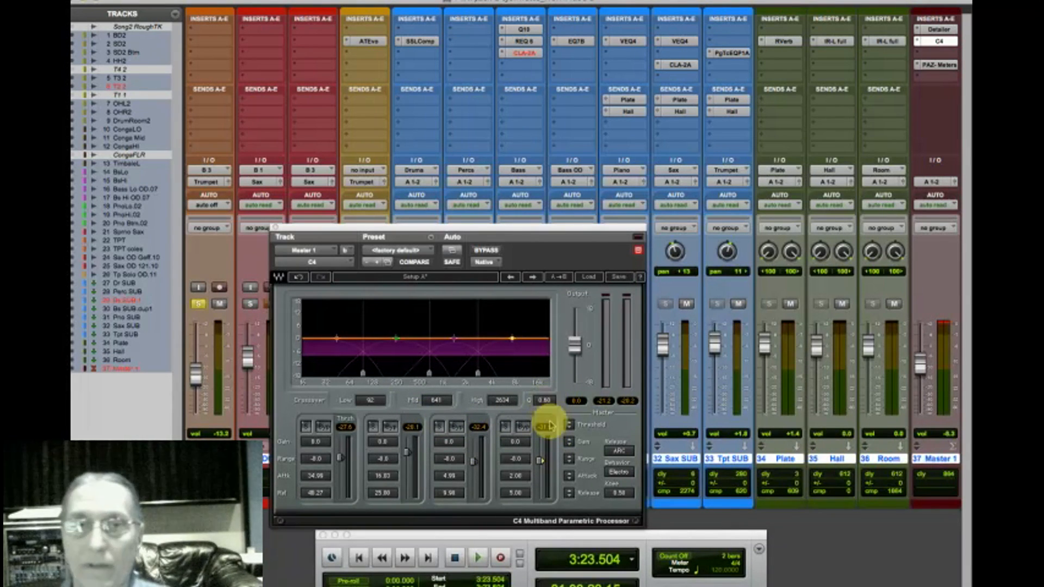
mouse_move(479, 374)
left_mouse_down()
mouse_move(495, 373)
mouse_move(476, 379)
left_mouse_up()
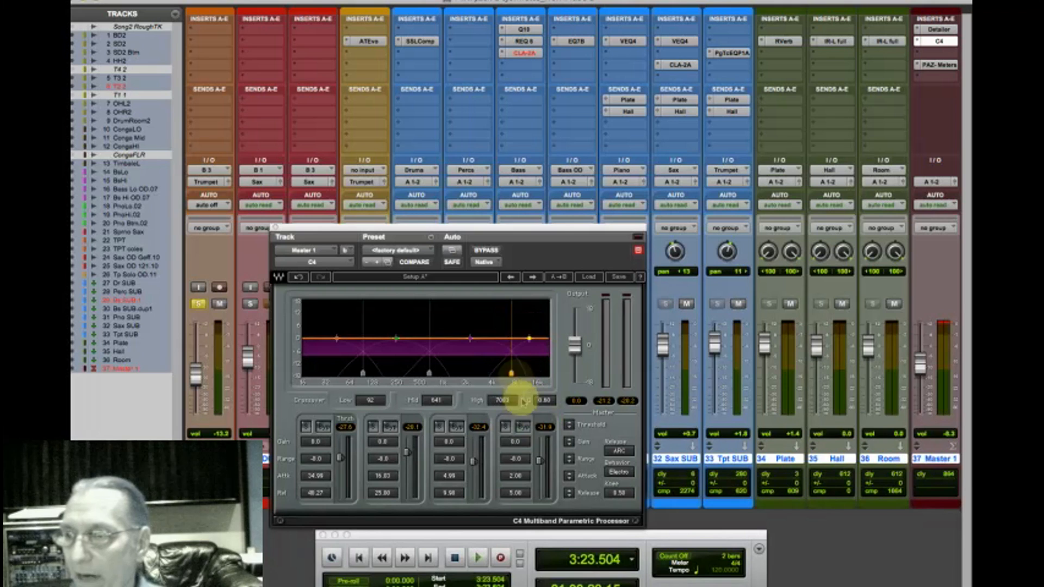
left_click_drag(541, 466, 539, 464)
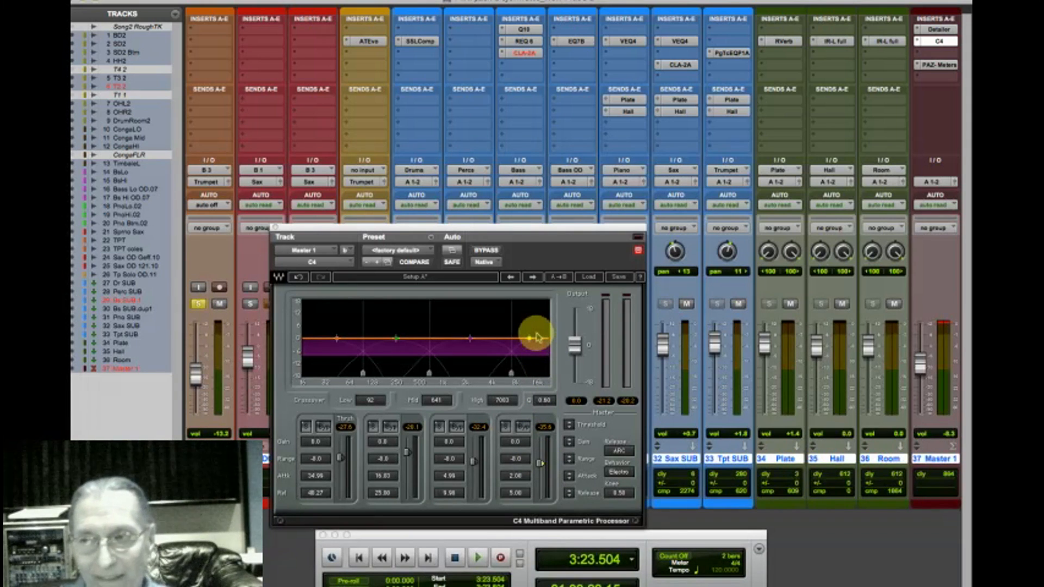
Step: Bypass the C4's three lower bands and audition the trumpets from 3:23.504 with only the high band active
left_click(457, 427)
left_click(390, 427)
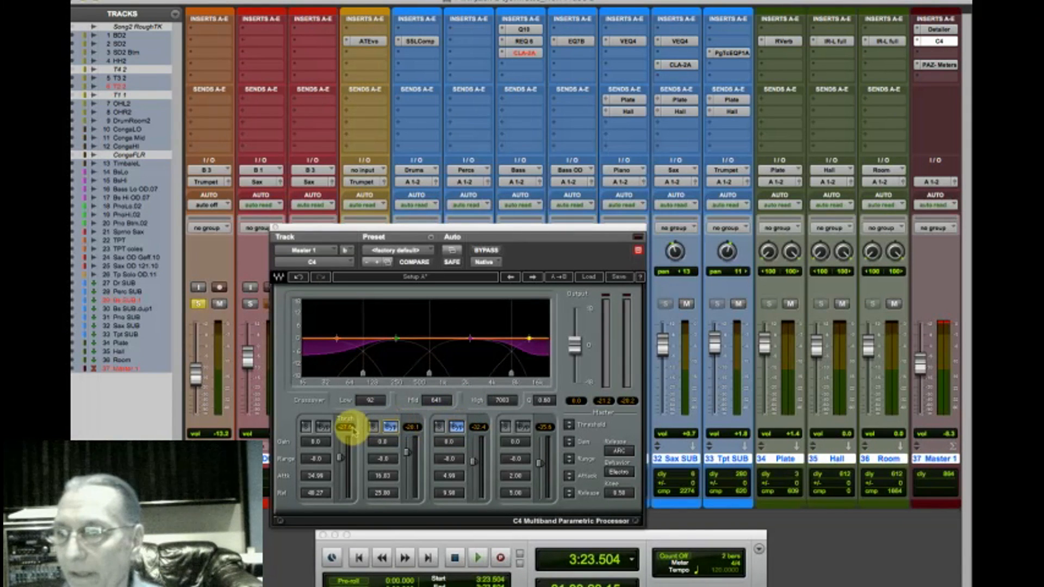
left_click(323, 427)
key("space")
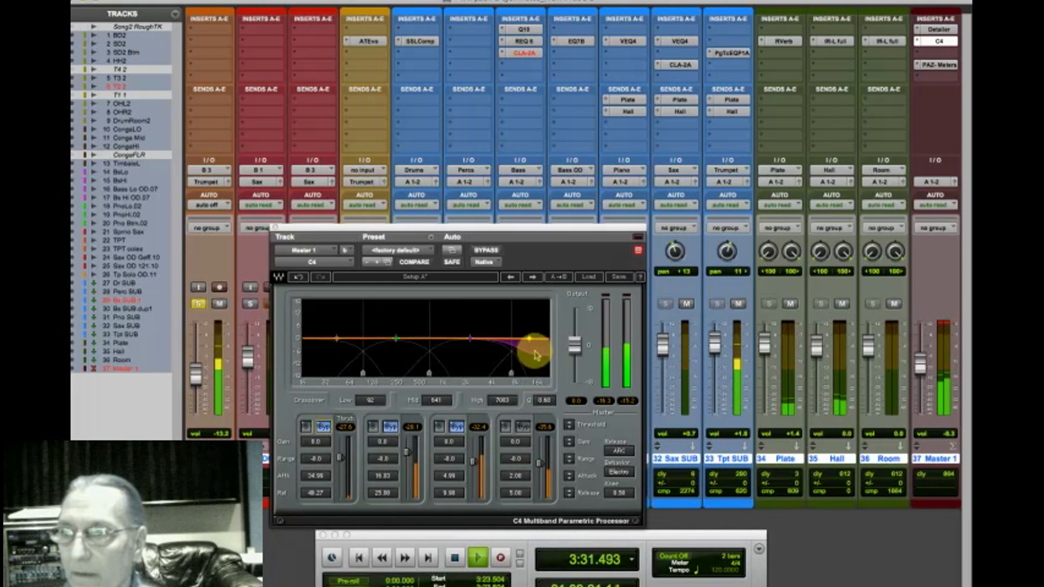
key("space")
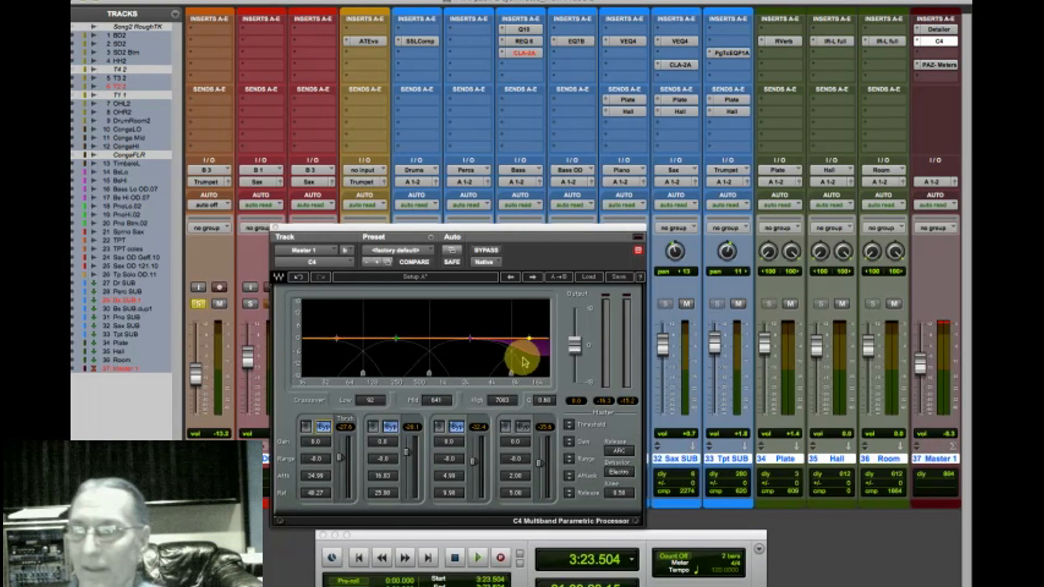
Step: Reactivate the C4's third band and bypass its high band, leaving only the third band active
left_click(455, 426)
left_click(523, 427)
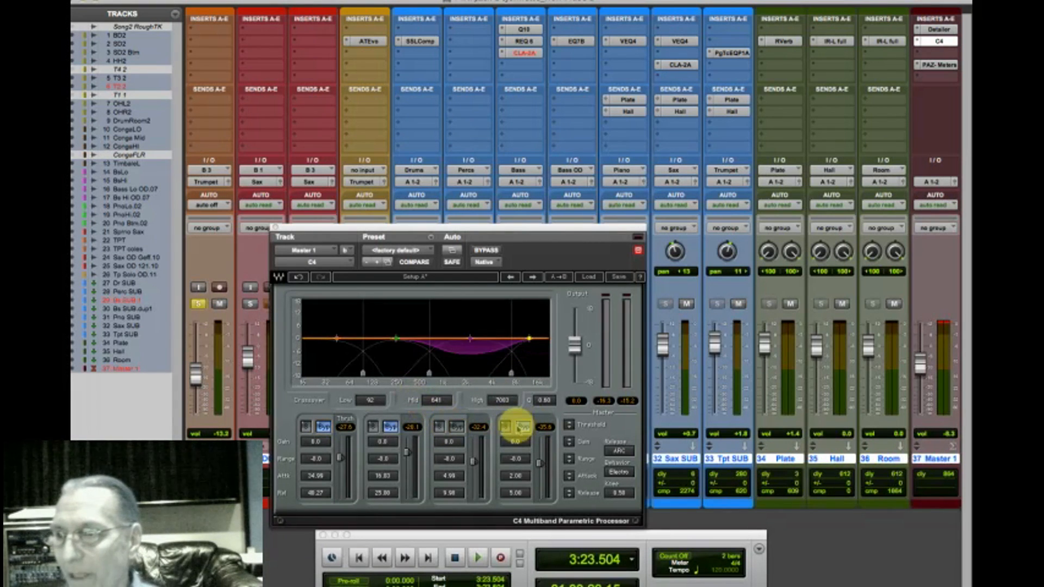
left_click_drag(479, 427, 493, 375)
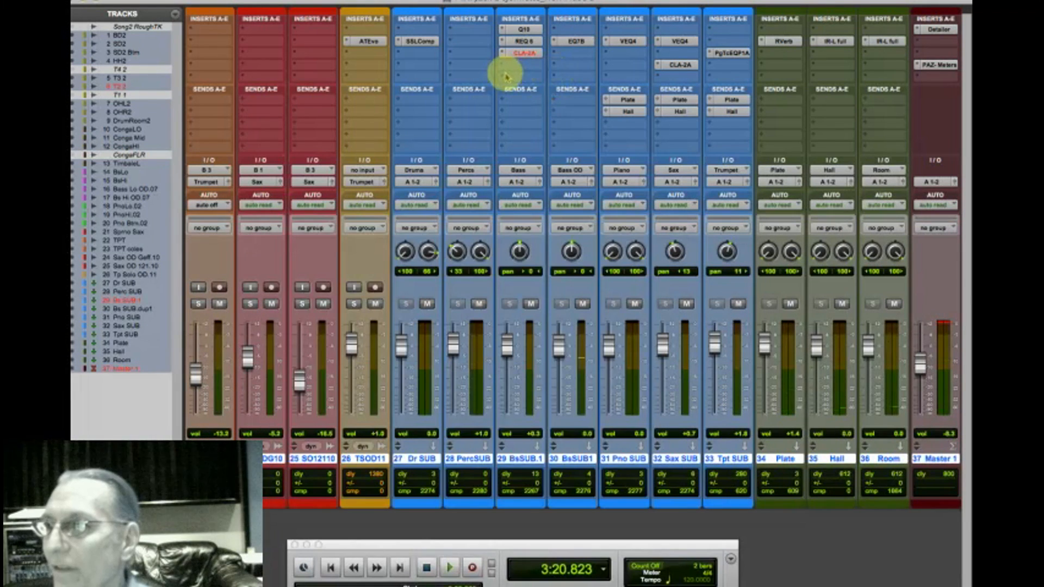
Step: Insert the DSP version of the C4 in insert slot E of the Bs SUB.1 track
left_click(511, 76)
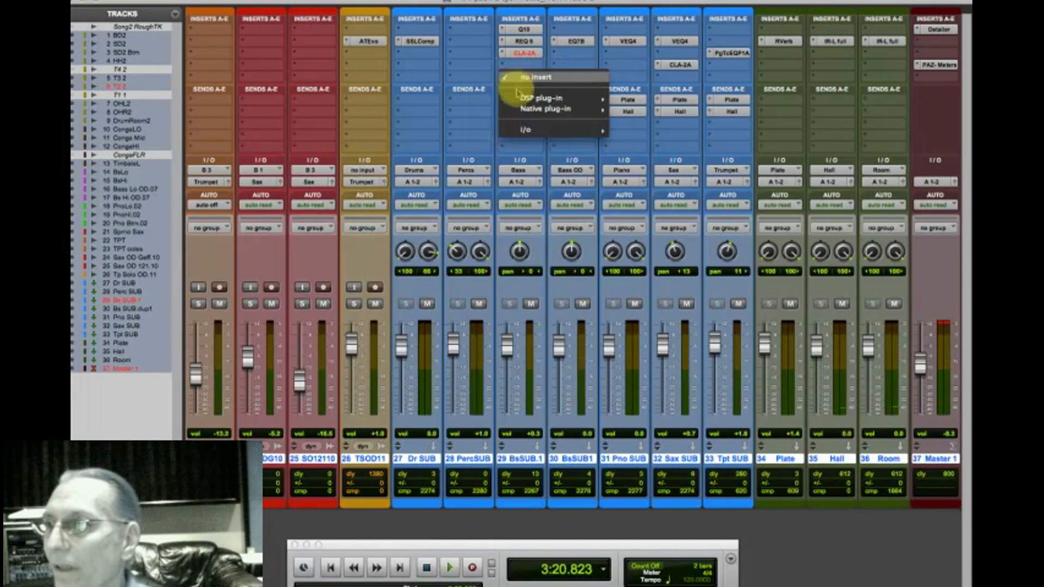
mouse_move(606, 101)
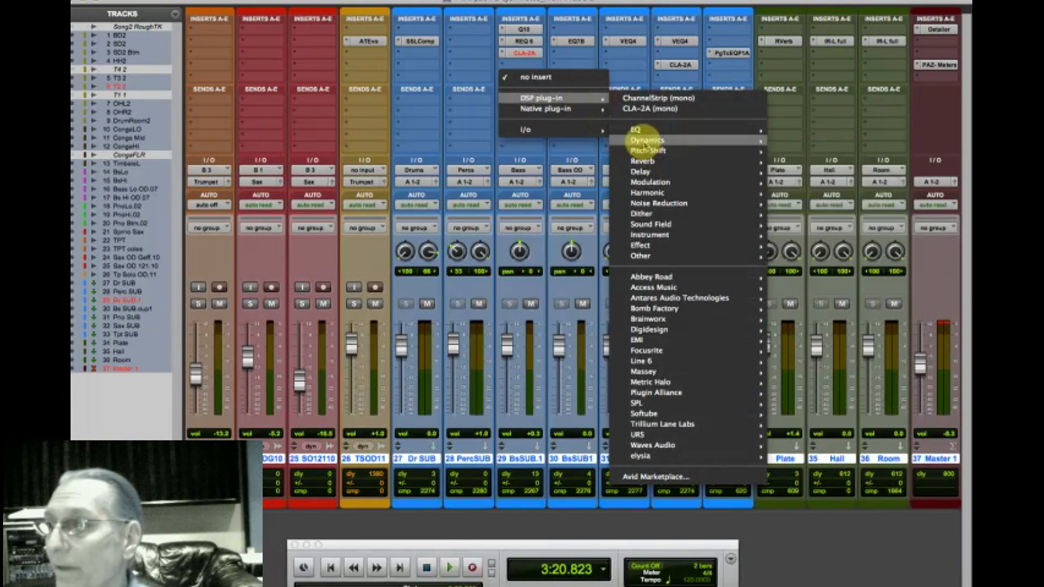
mouse_move(645, 140)
left_click(813, 135)
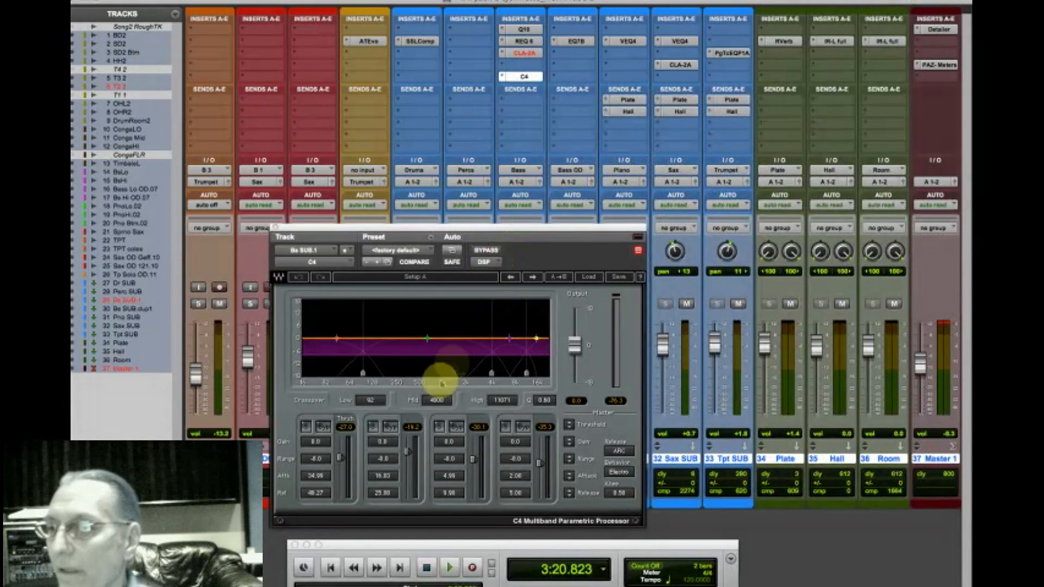
Step: Set the bass C4's low crossover to 129 and mid crossover to 372, and bypass every band except the second
left_click_drag(491, 375, 374, 374)
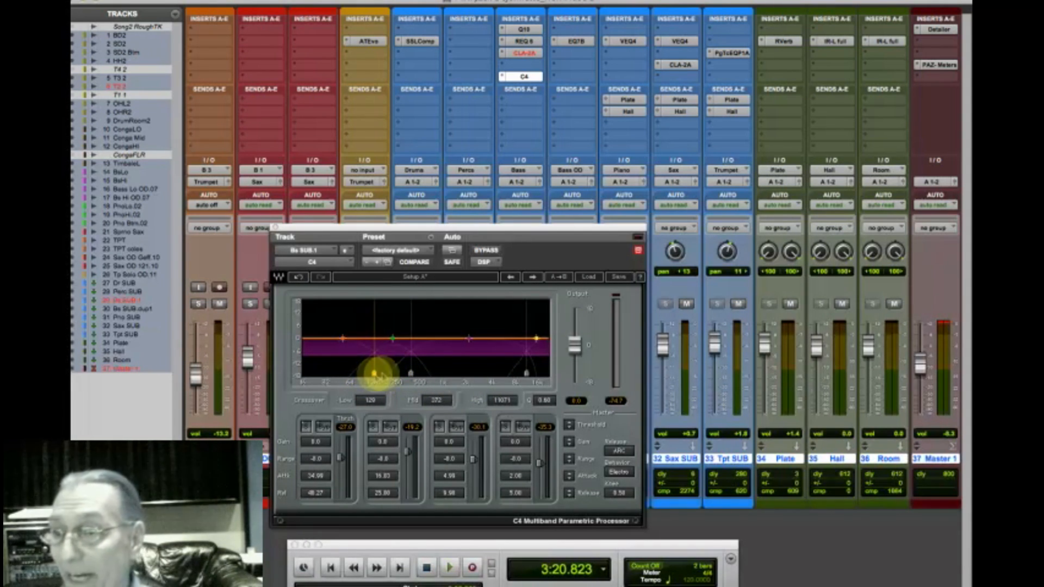
left_click(457, 427)
left_click(522, 427)
left_click(323, 427)
Step: Fit the whole song in the Edit window and play from 1:01.724 with the bass C4 in view
left_click_drag(428, 233, 759, 205)
key("space")
key("super+equal")
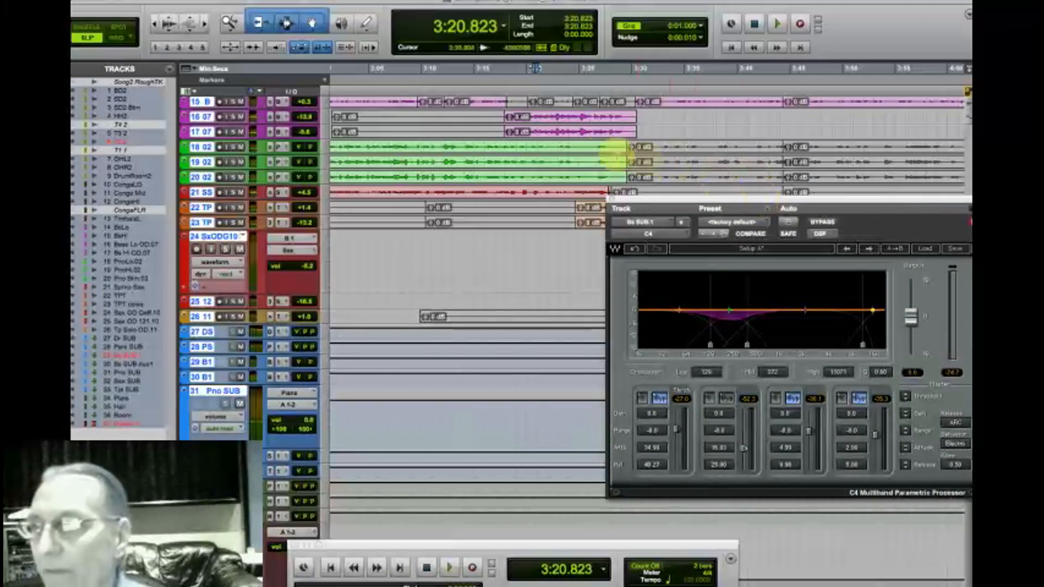
key("alt+a")
left_click(436, 112)
key("space")
left_click_drag(700, 203, 431, 170)
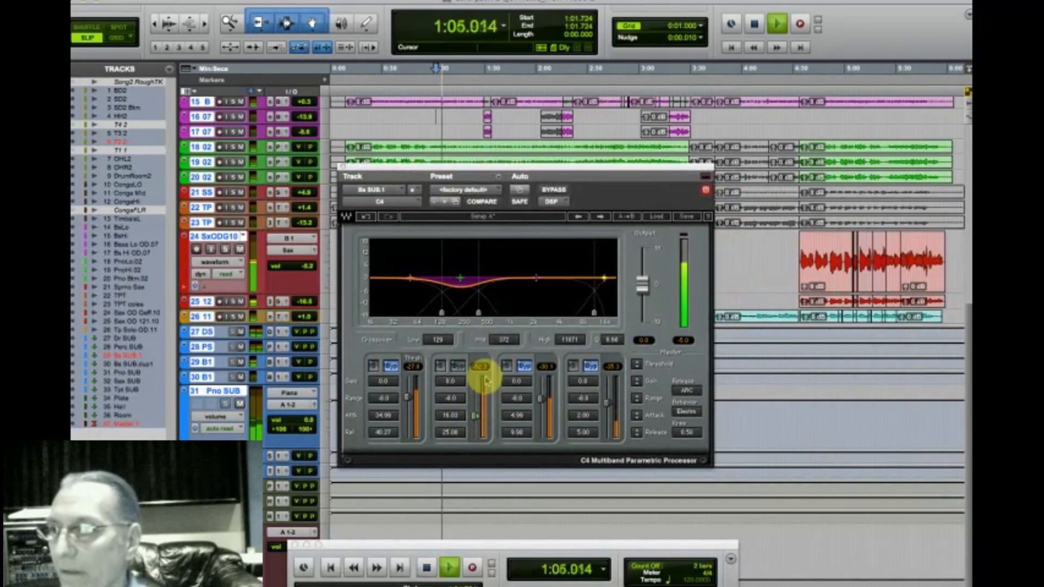
Step: Set the bass C4's second band threshold to -30.4 and audition it from 1:01.724
left_click_drag(486, 381, 485, 366)
key("space")
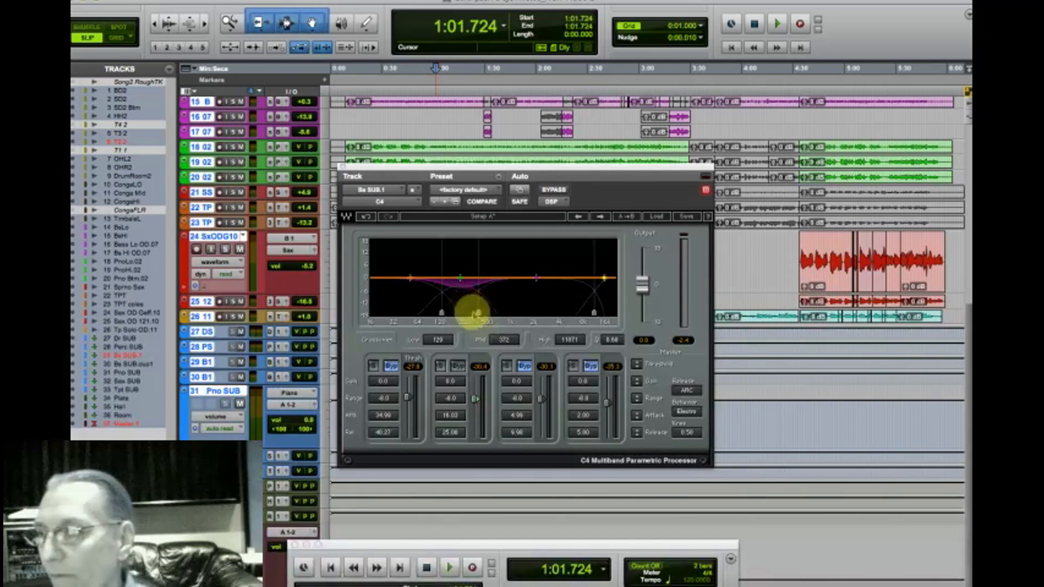
key("space")
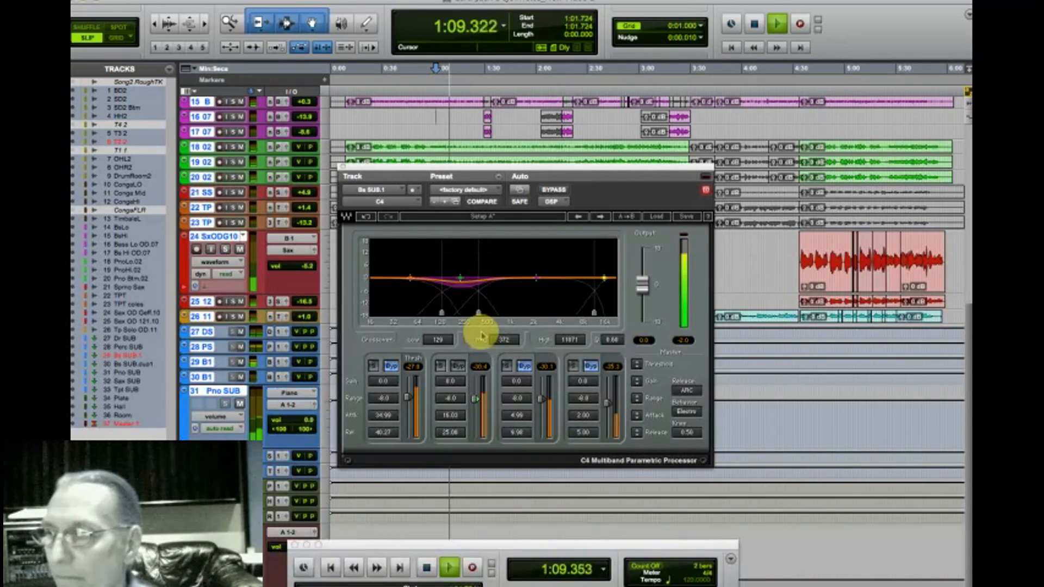
key("space")
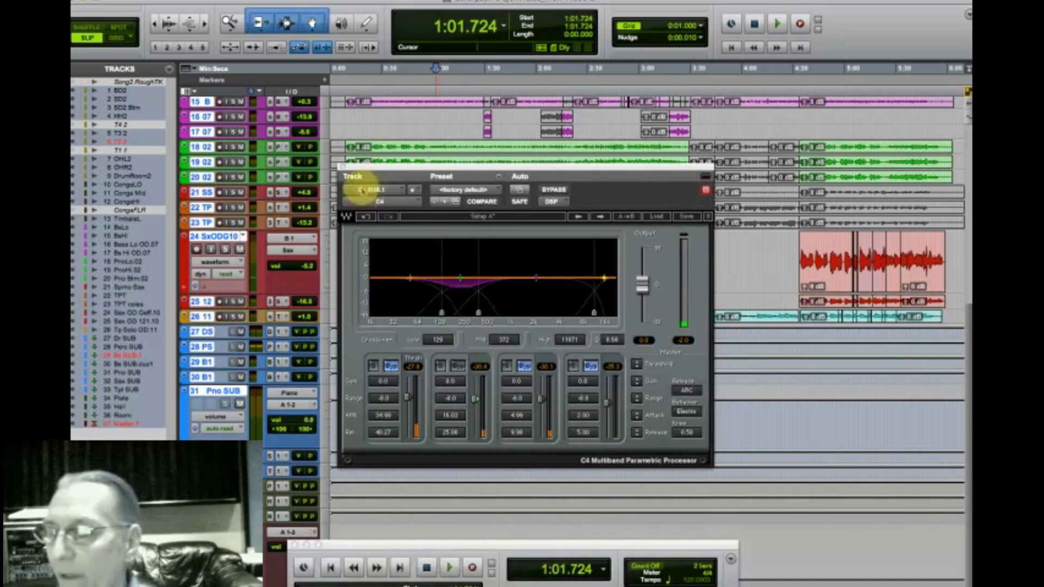
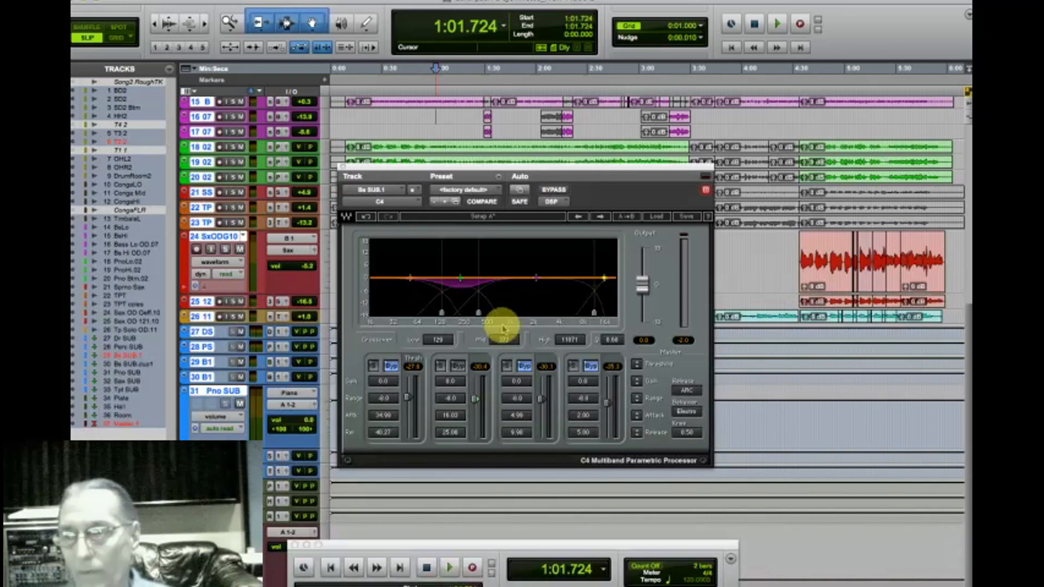
Step: Set the bass C4's low crossover to 250 and mid crossover to 491, and lower the second band threshold to -79.0 during playback
mouse_move(478, 311)
left_mouse_down()
mouse_move(487, 312)
mouse_move(464, 310)
mouse_move(487, 313)
left_mouse_up()
key("space")
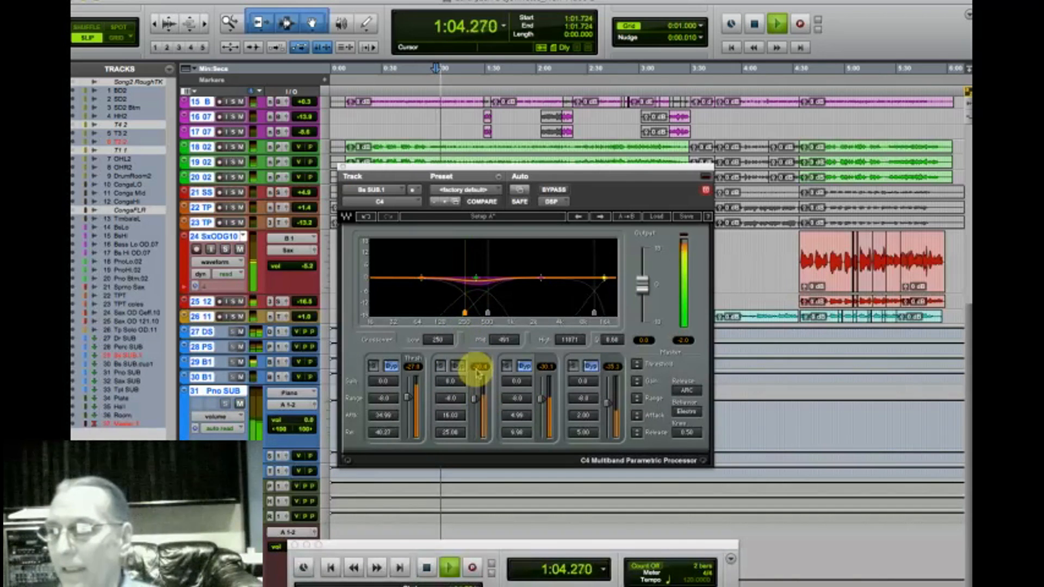
left_click_drag(477, 373, 471, 450)
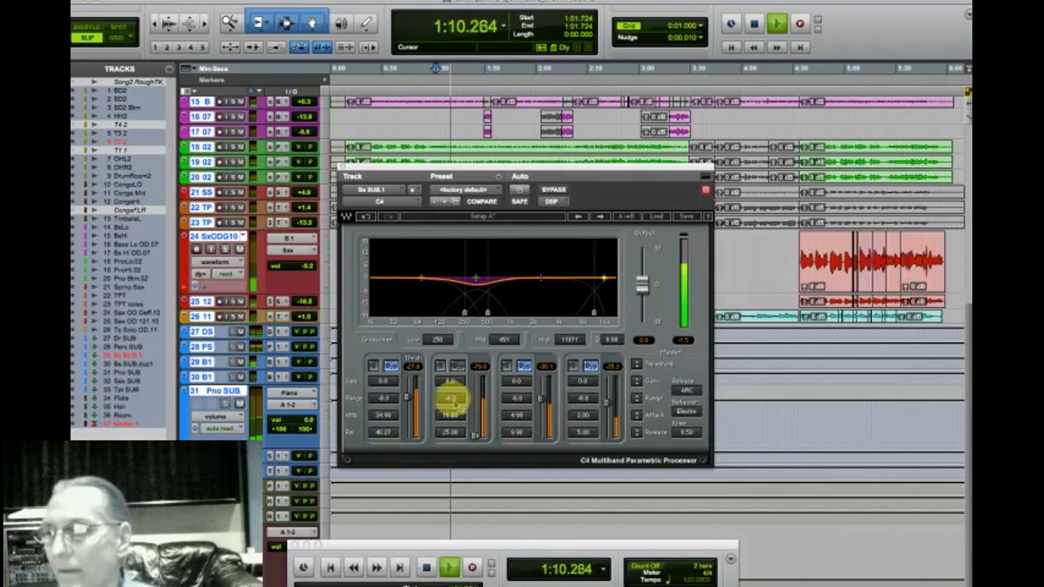
key("space")
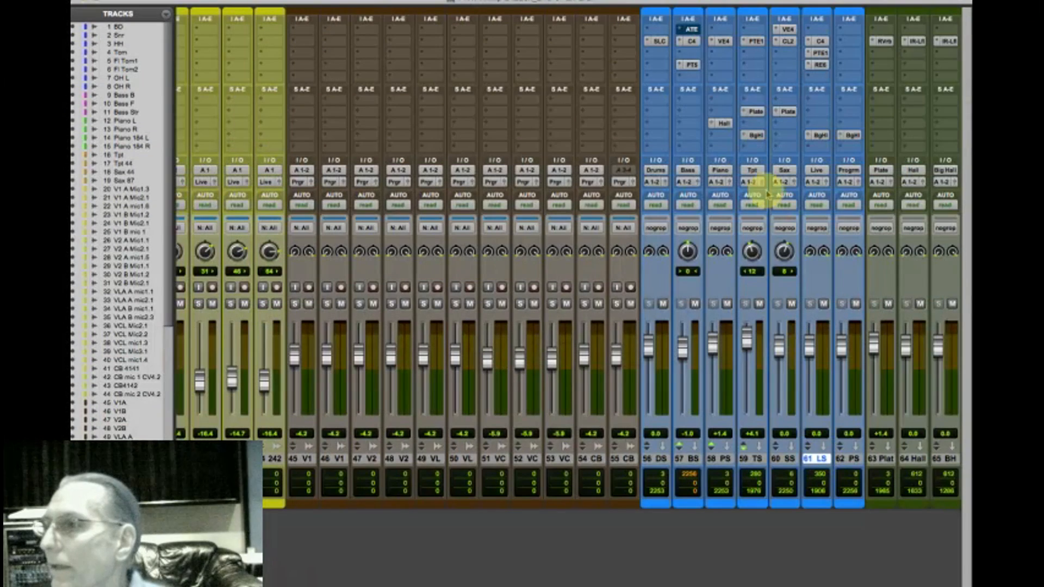
Step: Audition the strings session with the Live Str SUB track's C4 open, and check the track's PuigTec EQP1A
left_click(820, 41)
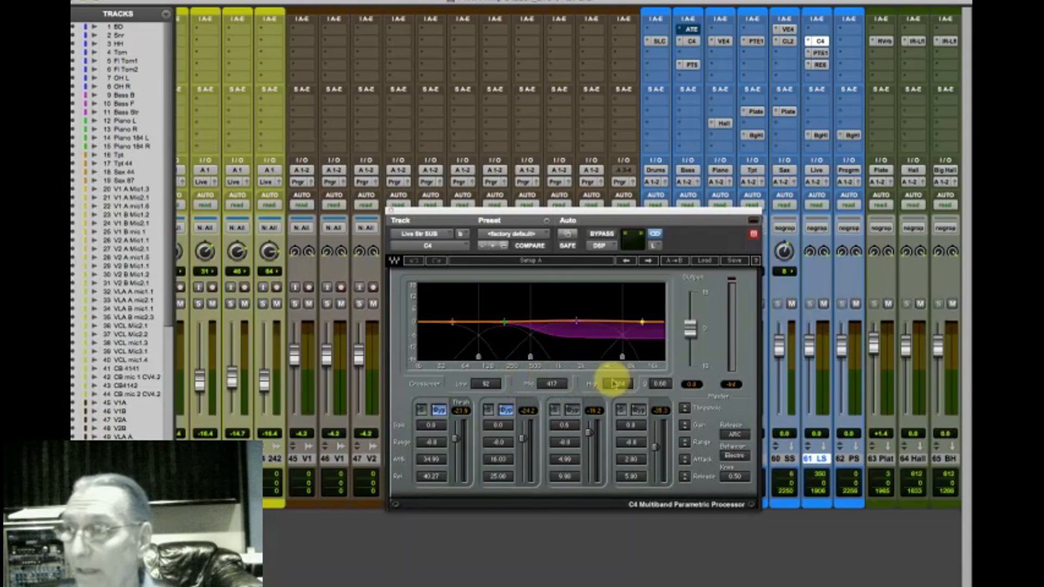
key("space")
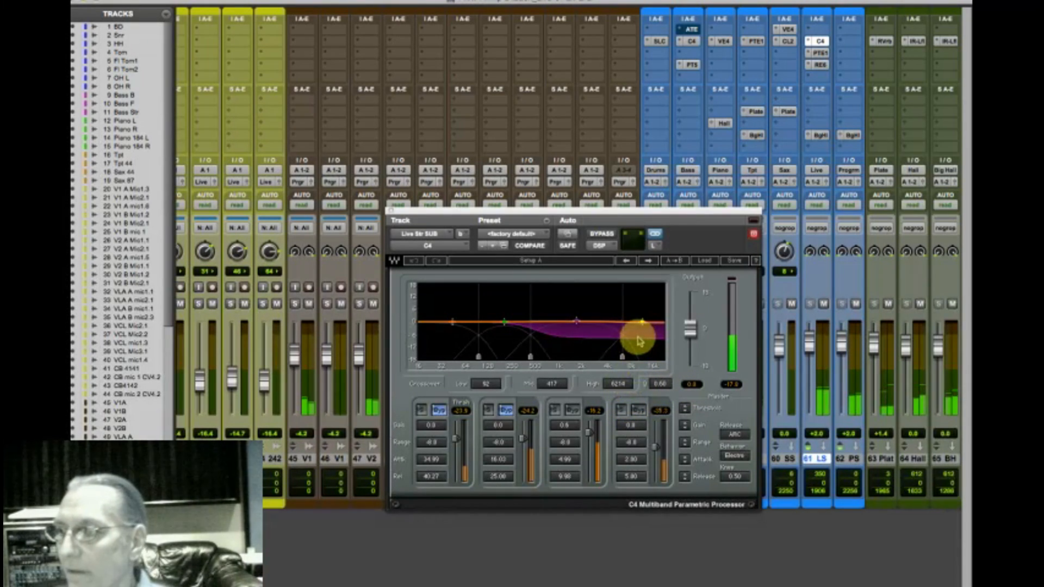
left_click_drag(602, 213, 578, 235)
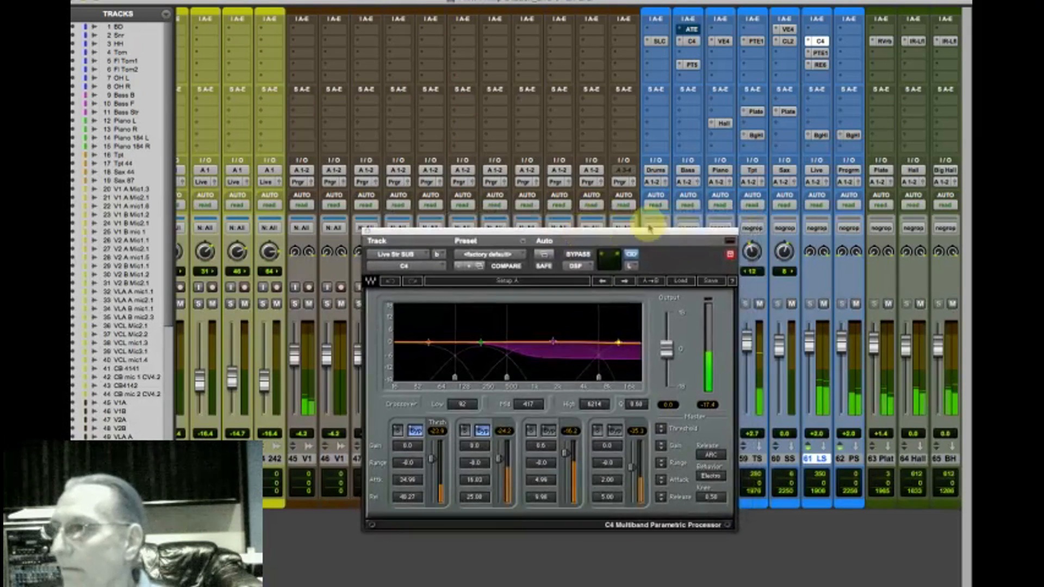
left_click(820, 53)
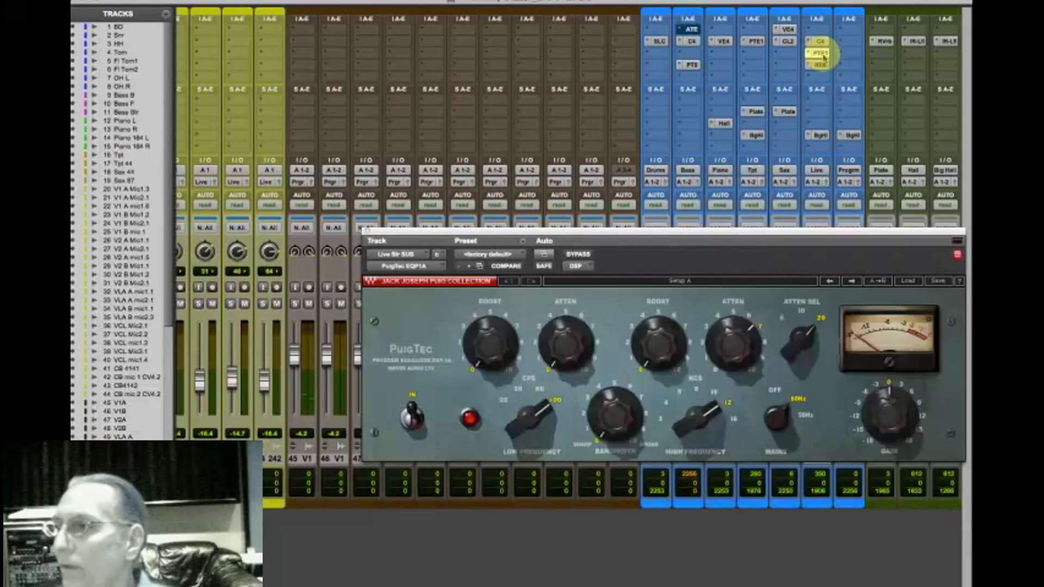
left_click(822, 54)
Step: View the strings session's whole timeline in the Edit window and return to the Mix window
key("super+equal")
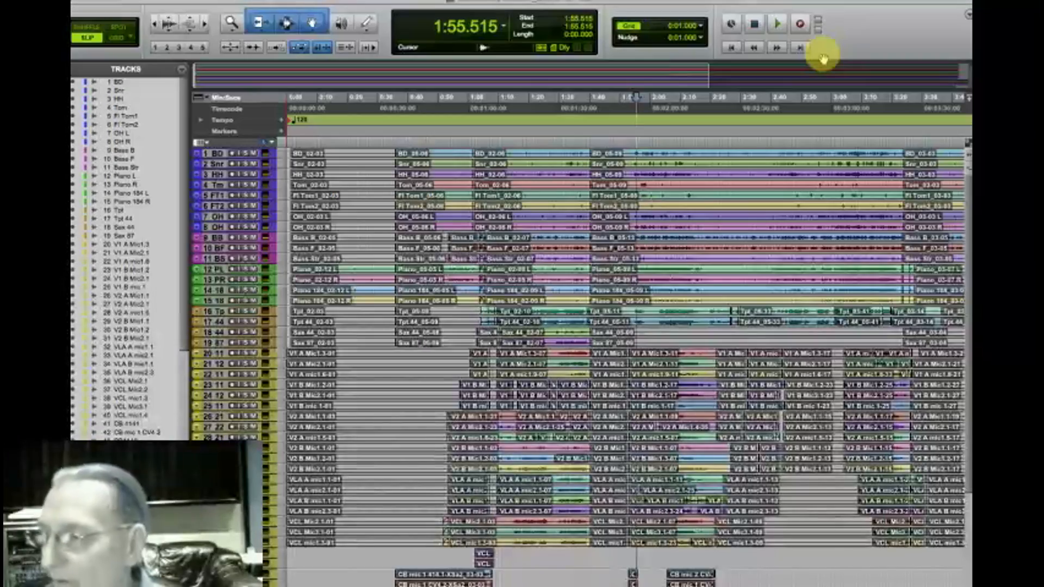
key("super+bracketleft")
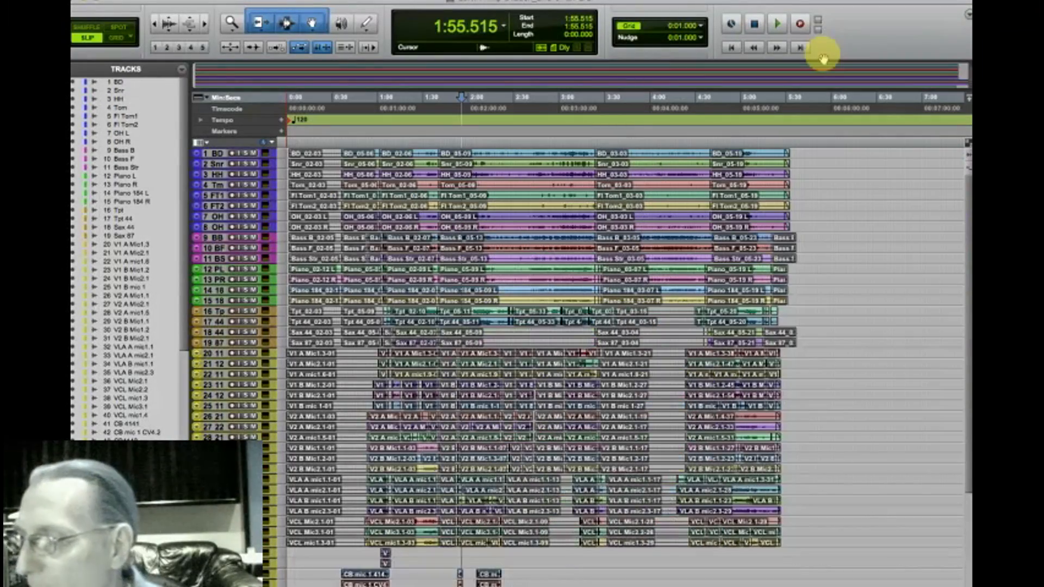
key("super+bracketright")
key("super+bracketright")
key("super+equal")
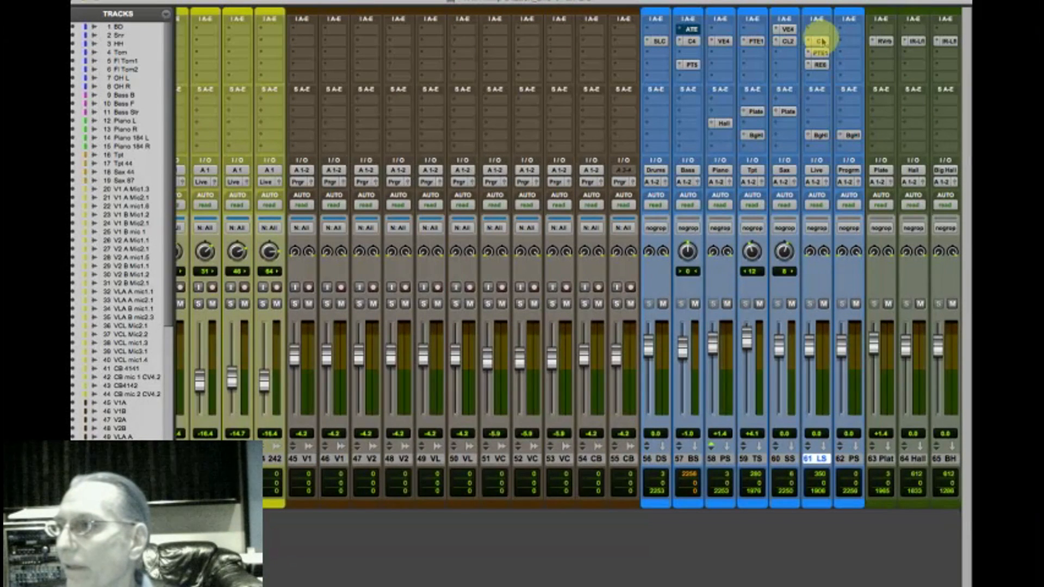
Step: Examine the settings of the C4, PuigTec EQP1A and REQ 6 on the Live Str SUB track
left_click(820, 40)
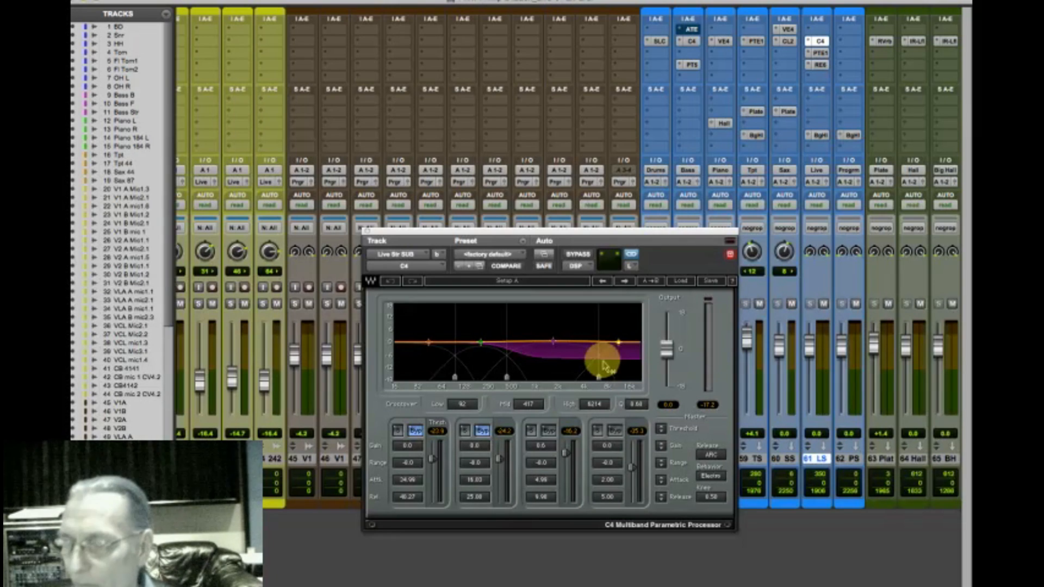
left_click(820, 53)
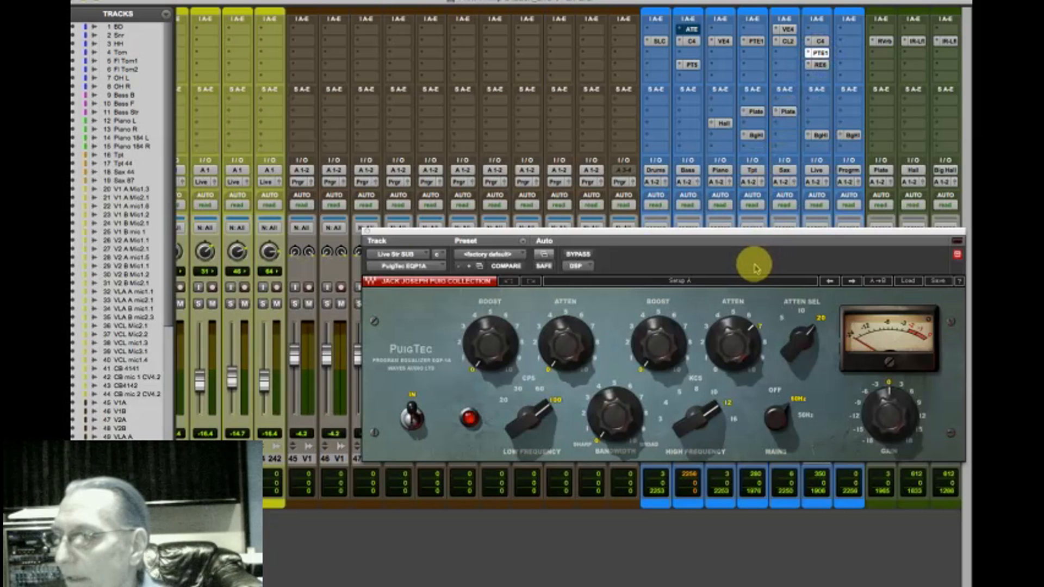
mouse_move(754, 329)
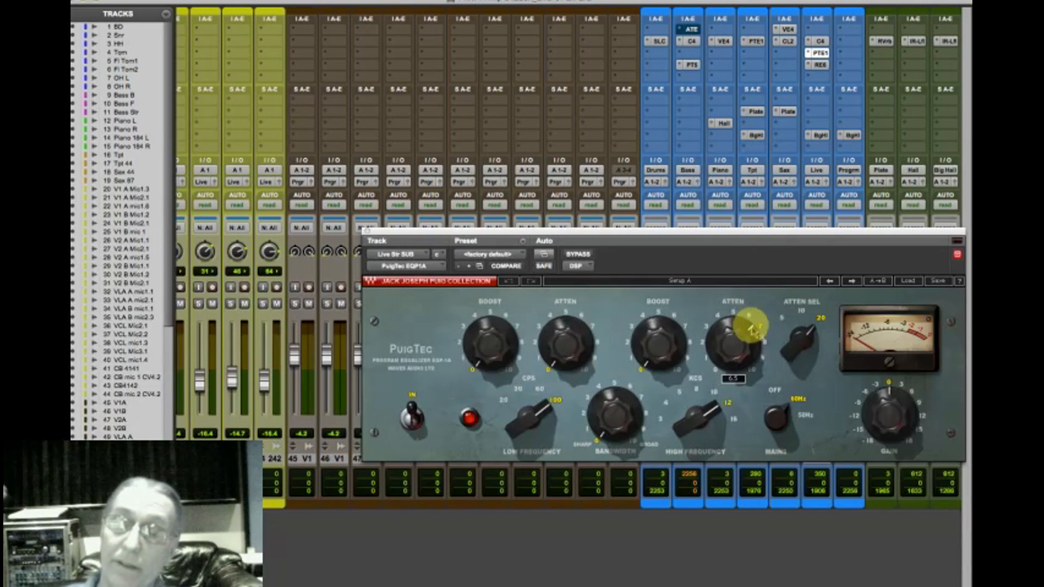
left_click(820, 65)
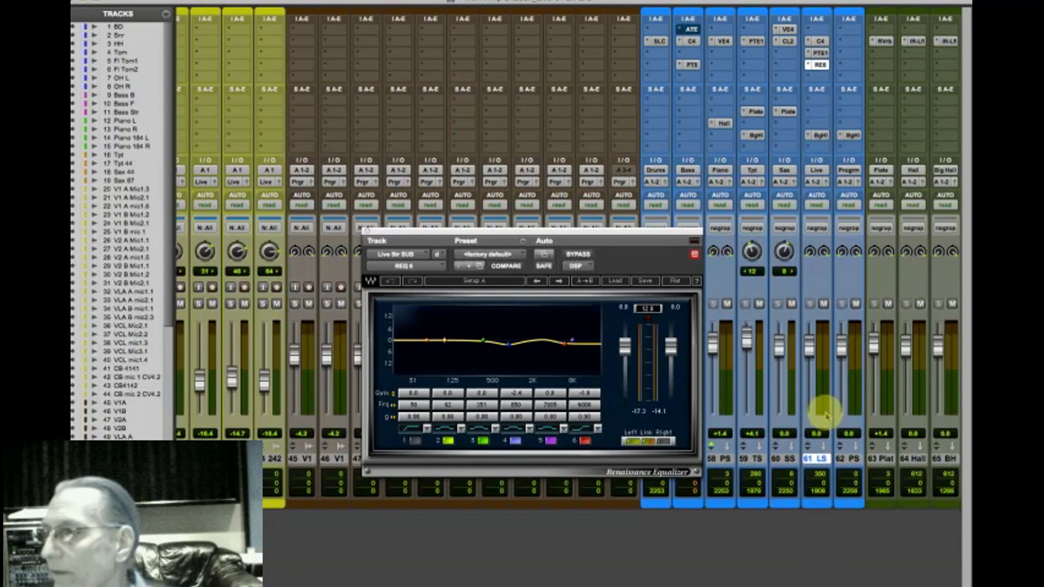
left_click(809, 35)
mouse_move(875, 61)
mouse_move(754, 93)
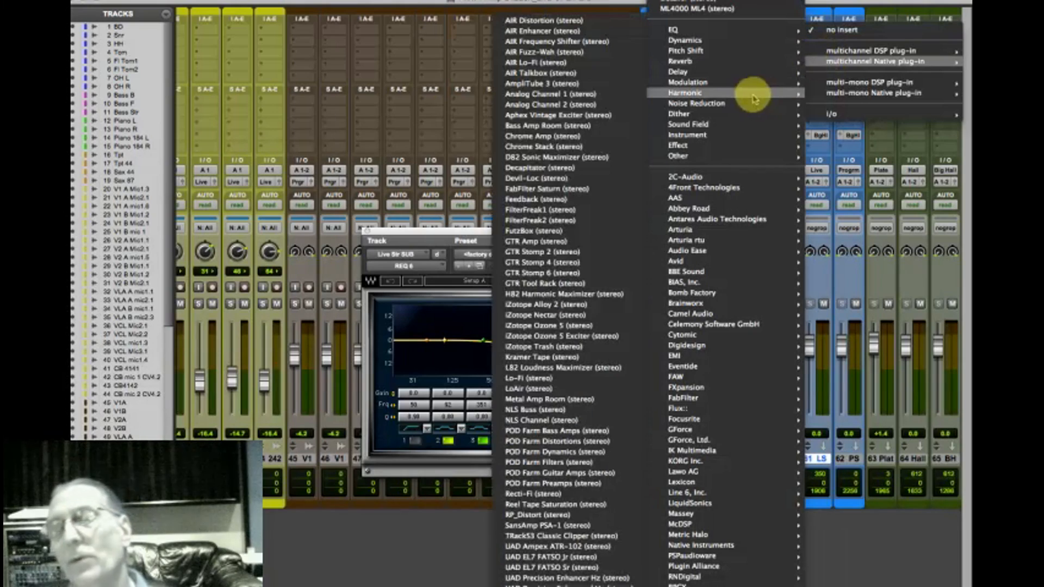
left_click(388, 120)
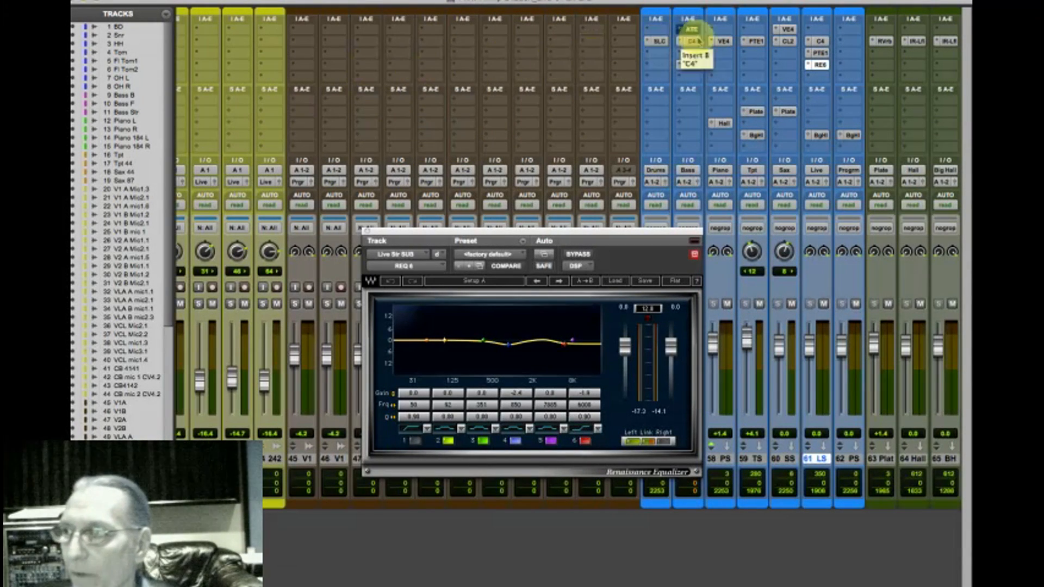
Step: Insert the multichannel DSP version of the Waves S1 Imager in the Live Str SUB track's first insert slot
left_click(816, 30)
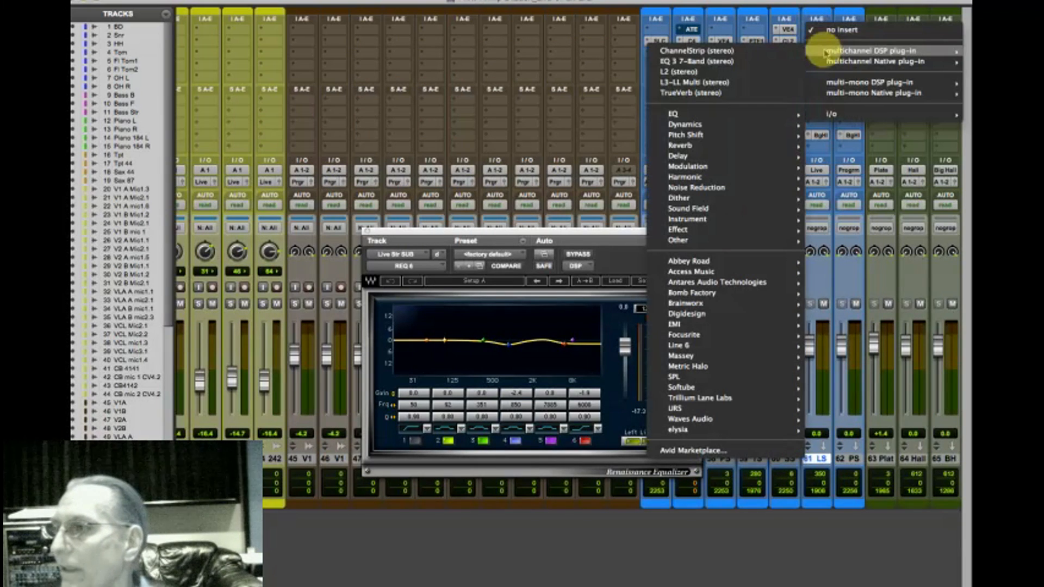
mouse_move(730, 419)
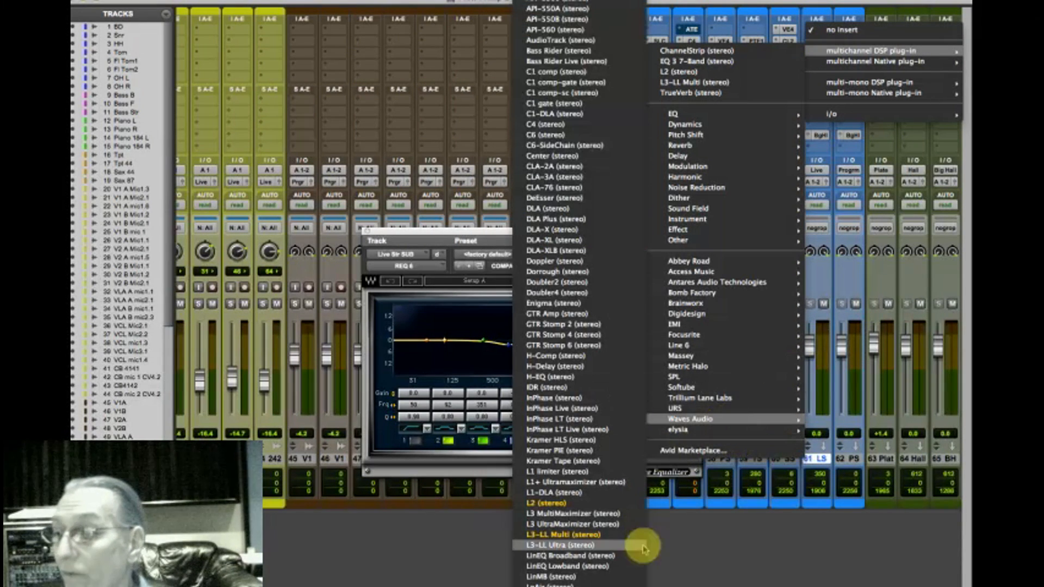
scroll(642, 547, "down", 15)
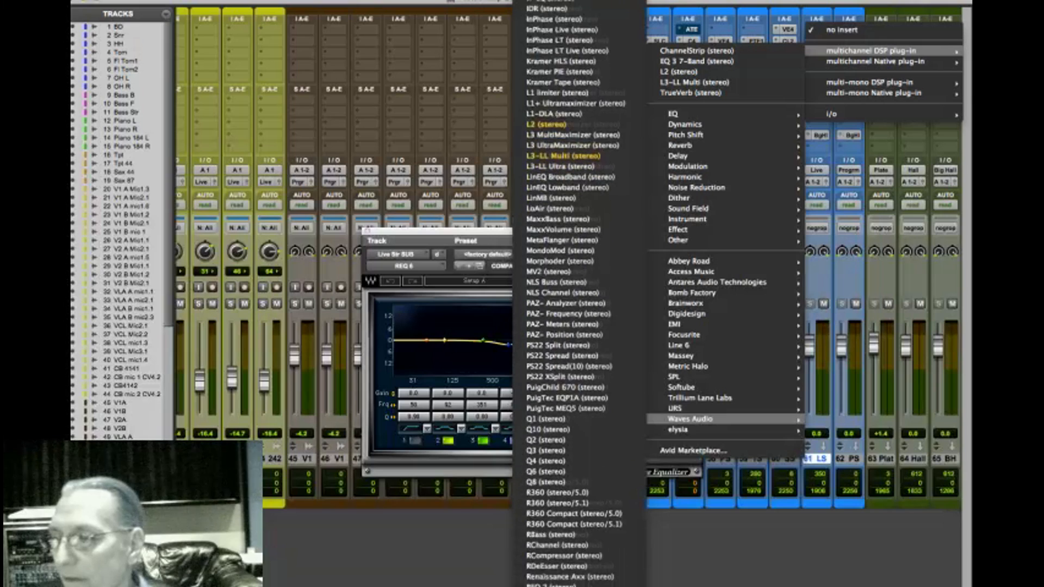
scroll(579, 544, "down", 5)
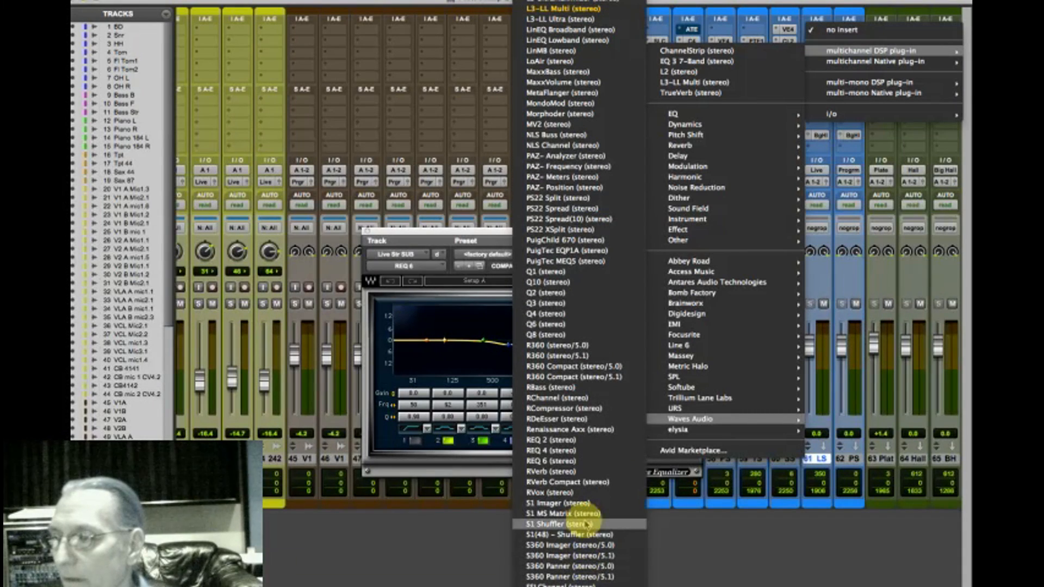
left_click(578, 503)
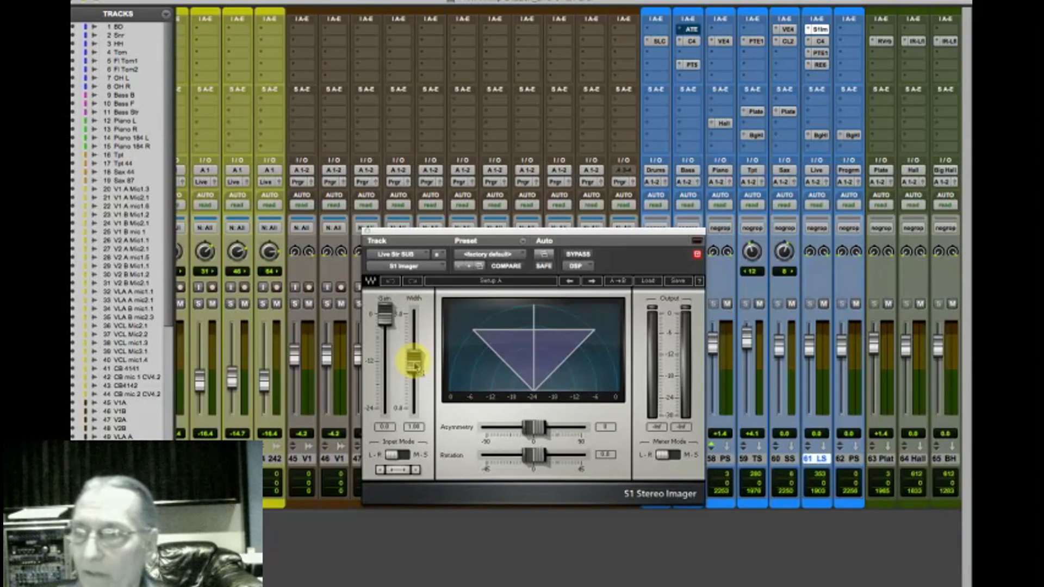
Step: Widen the S1 Imager's width to 3.00 as a demonstration, and bring it back to 1.03
left_click_drag(415, 365, 423, 302)
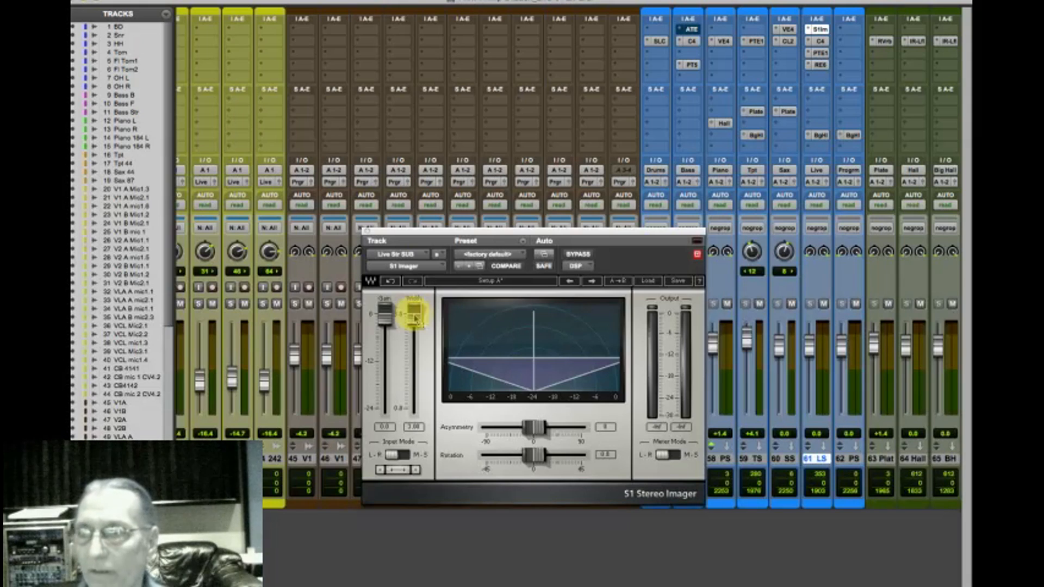
left_click_drag(416, 319, 423, 398)
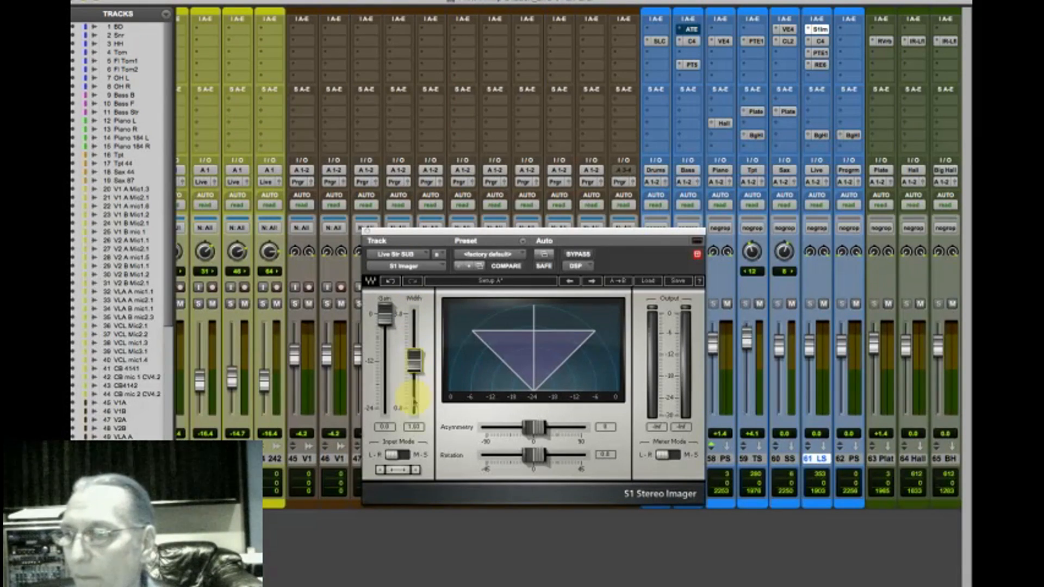
Step: Widen the Live Str SUB track's S1 Imager to a width of about 1.4, playing the session to hear the effect
left_click_drag(413, 358, 413, 363)
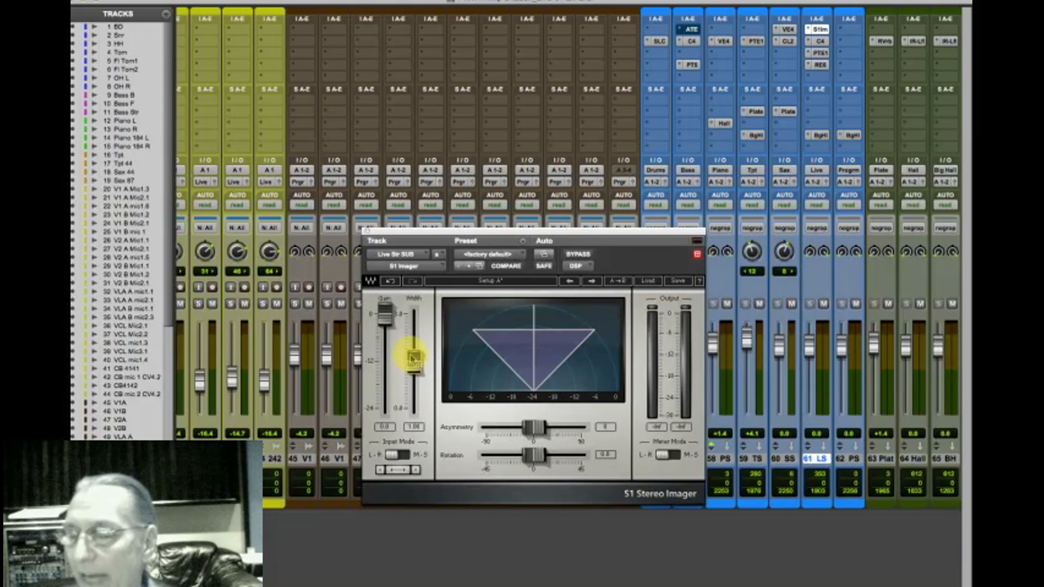
left_click_drag(414, 357, 421, 288)
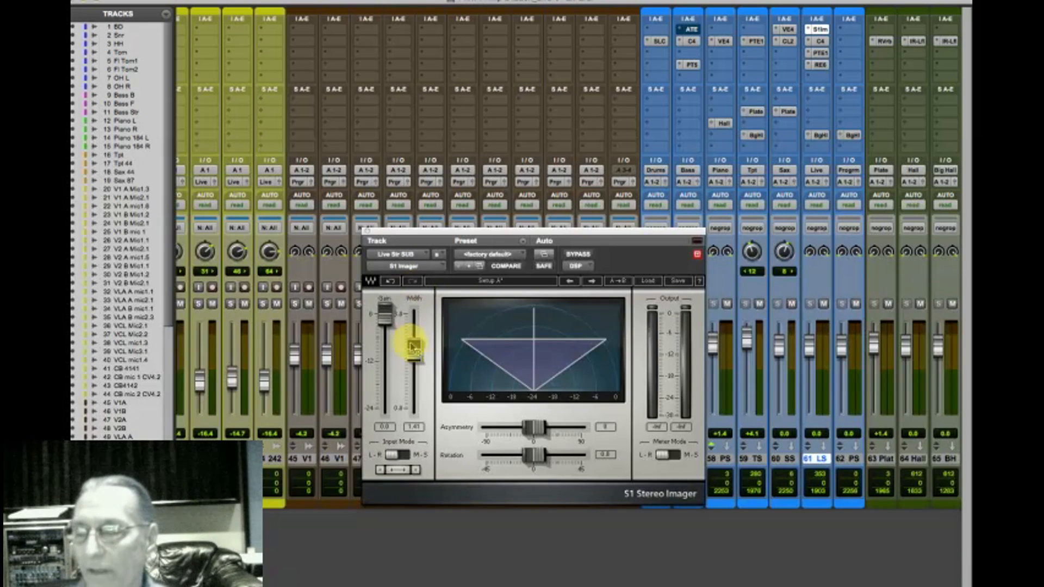
key("space")
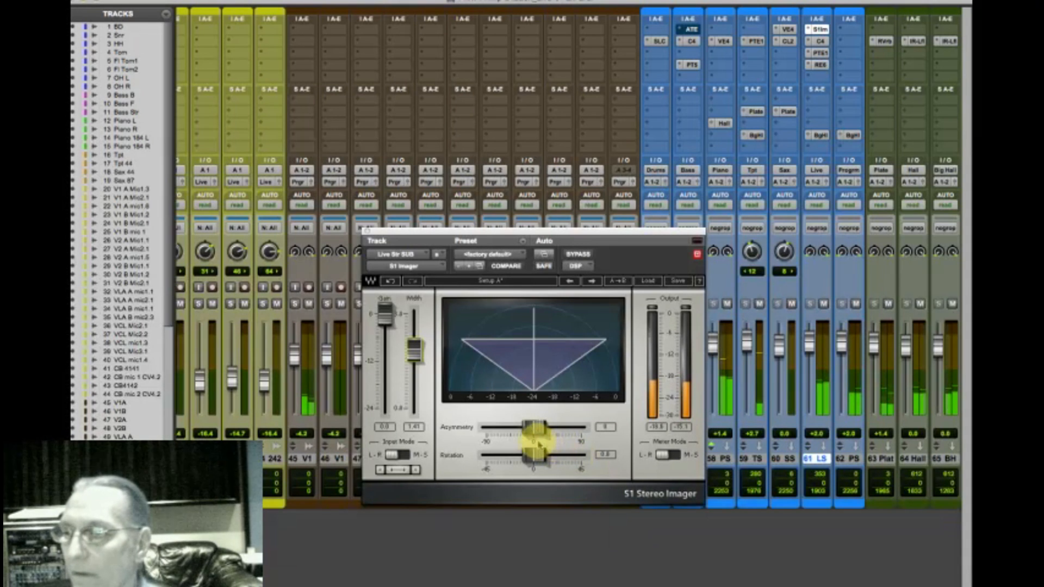
mouse_move(415, 350)
left_mouse_down()
mouse_move(420, 311)
mouse_move(414, 355)
left_mouse_up()
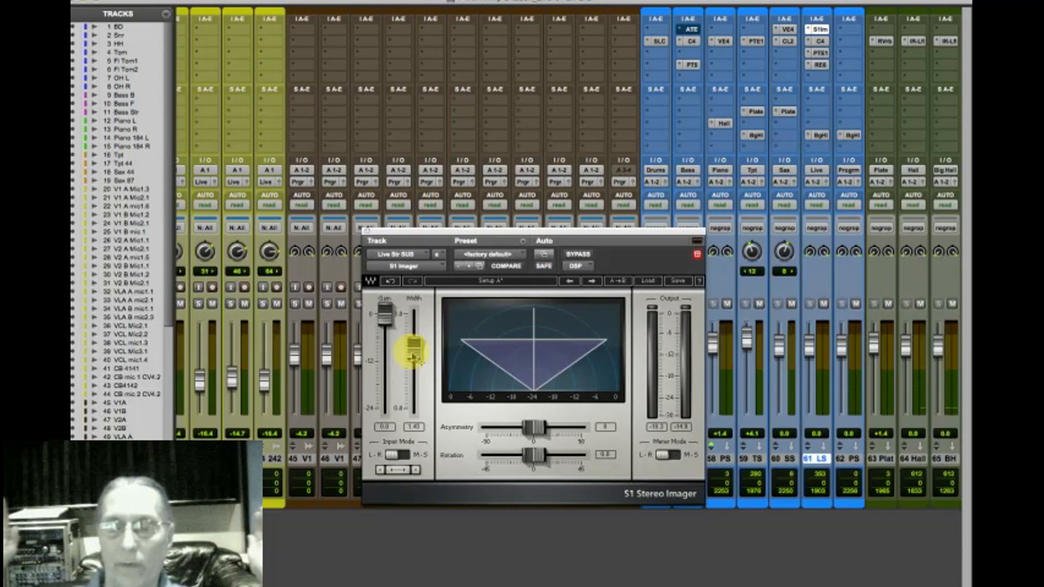
mouse_move(414, 357)
left_mouse_down()
mouse_move(432, 262)
mouse_move(431, 333)
mouse_move(413, 355)
left_mouse_up()
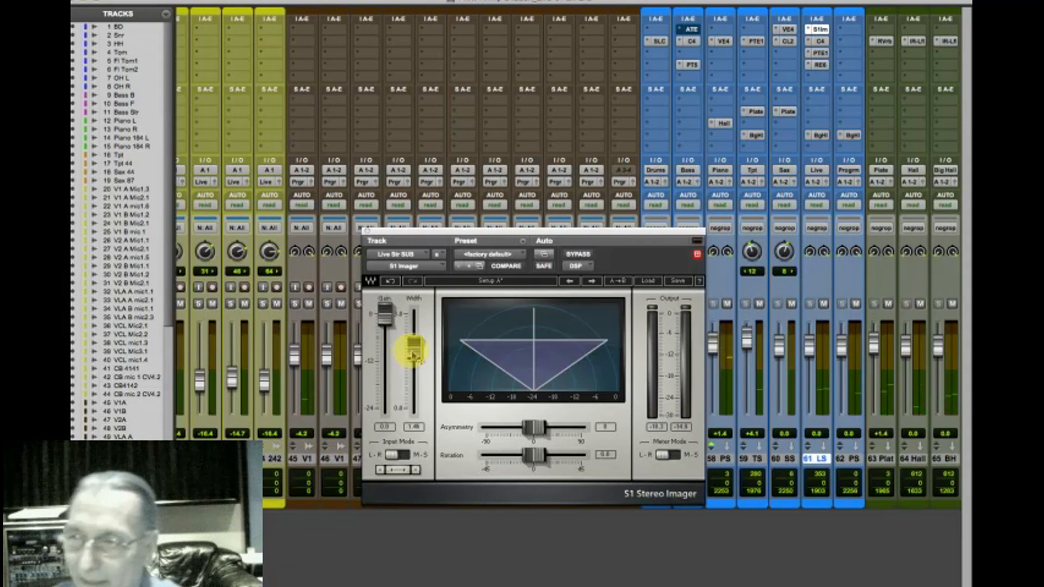
left_click_drag(413, 355, 414, 359)
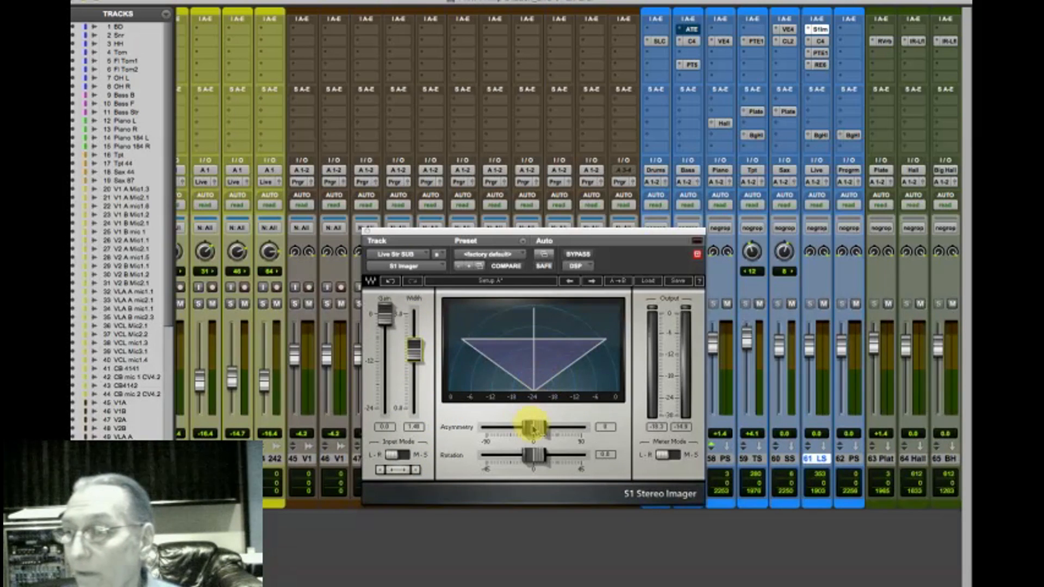
Step: Skew the S1 Imager's asymmetry to 12 as a demonstration, and bring it back to -1
mouse_move(534, 429)
left_mouse_down()
mouse_move(522, 429)
mouse_move(576, 428)
mouse_move(544, 425)
left_mouse_up()
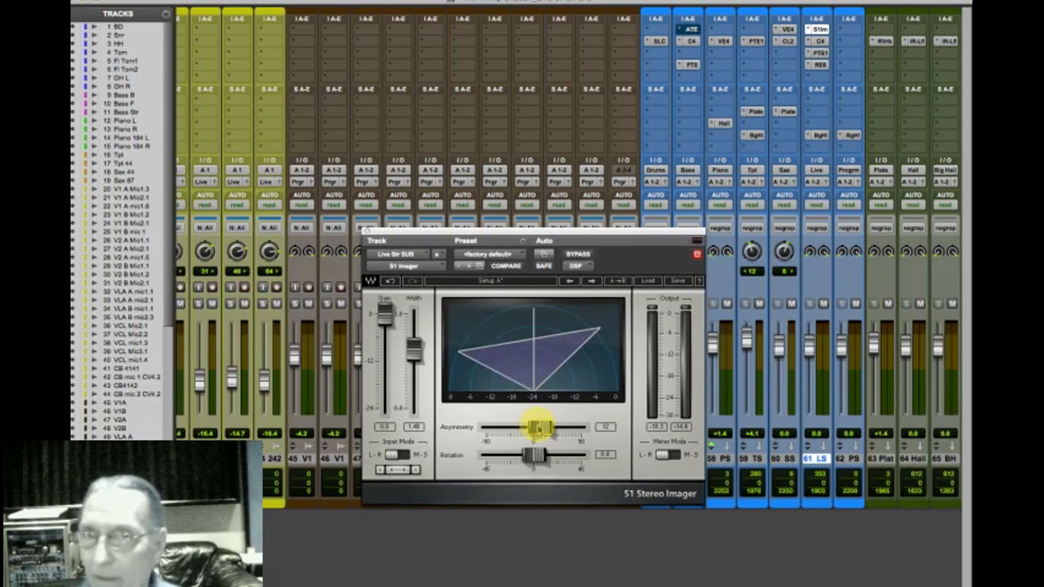
mouse_move(539, 428)
left_mouse_down()
mouse_move(508, 432)
mouse_move(533, 432)
left_mouse_up()
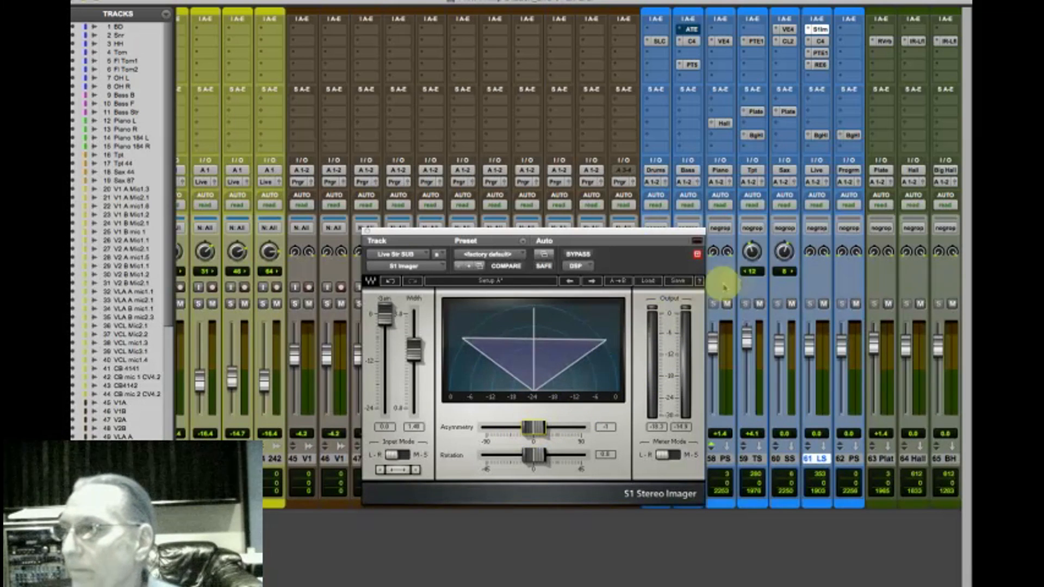
Step: Open the Live Str SUB track's Big Hall send, close the S1 Imager, and move the send window clear of the subgroup tracks
left_click(816, 135)
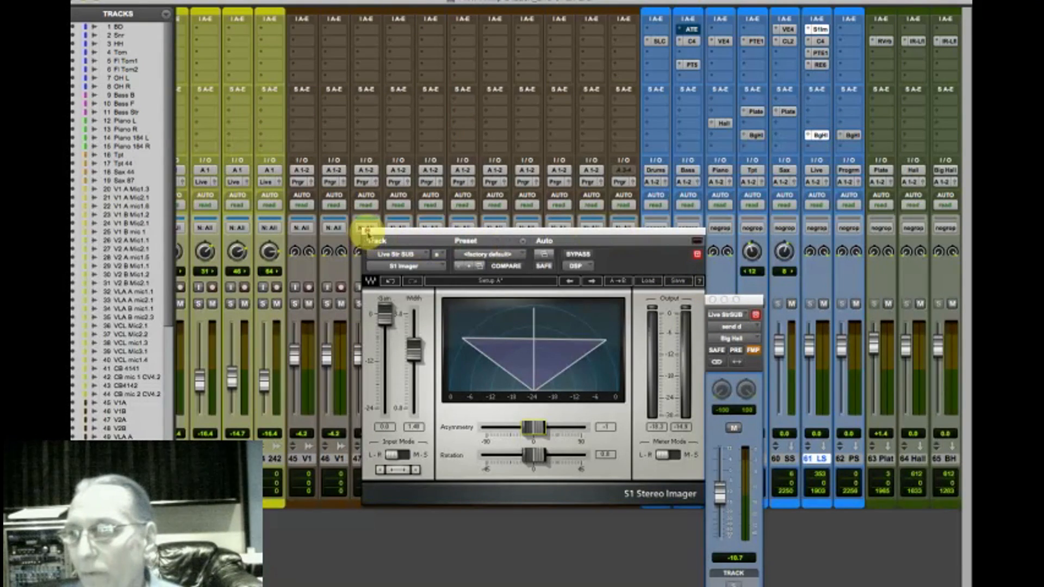
left_click(367, 231)
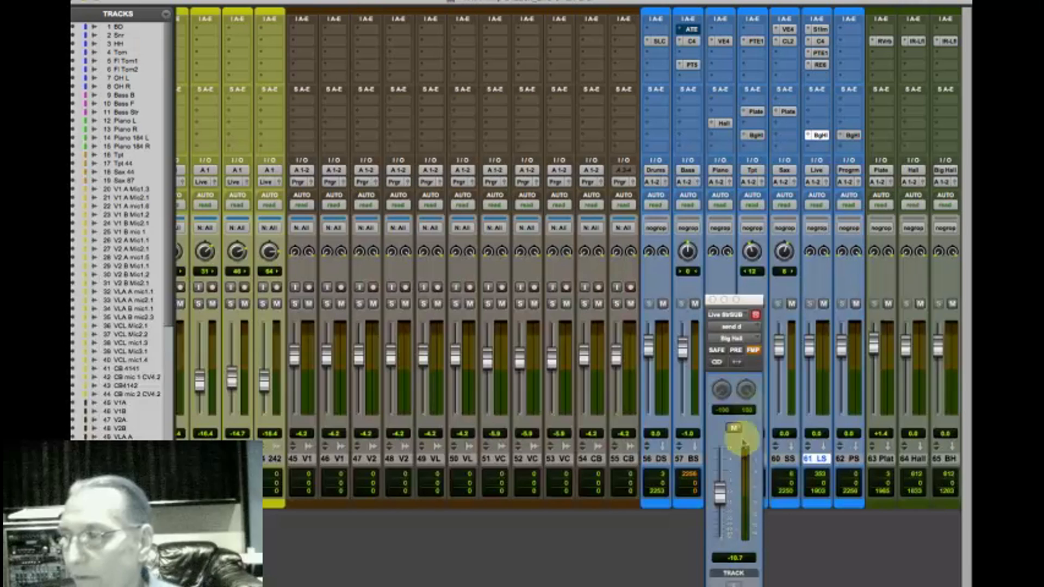
left_click_drag(751, 299, 545, 267)
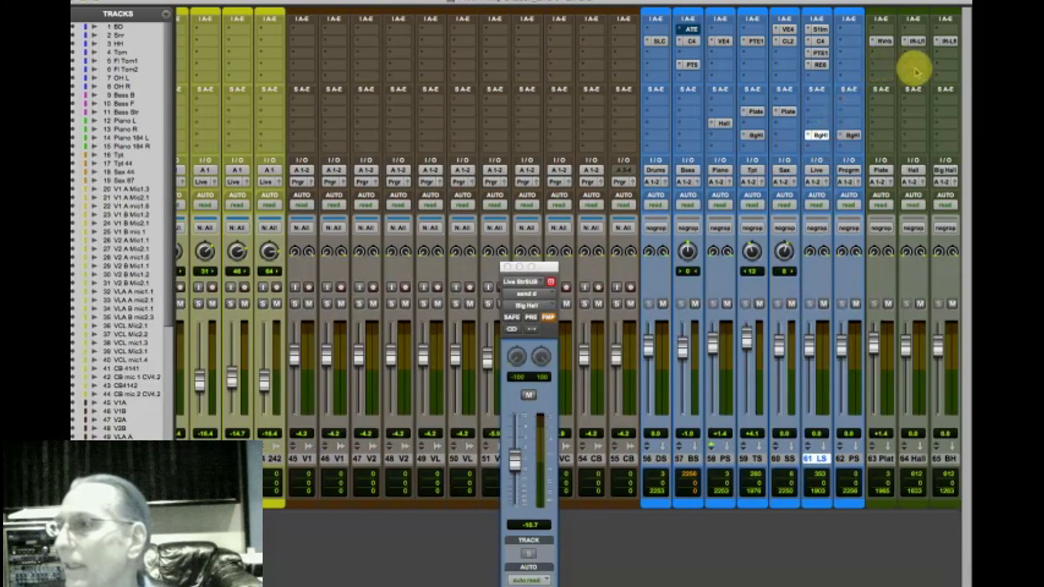
Step: Examine the IR-L full reverb on the Big Hall track, play the session briefly, and close the plug-in
left_click(946, 41)
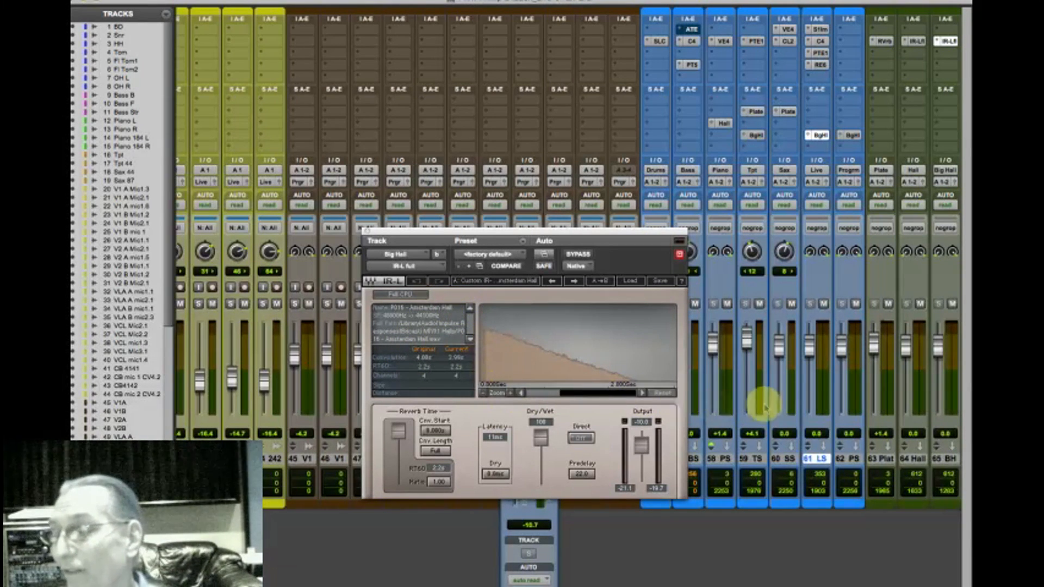
key("space")
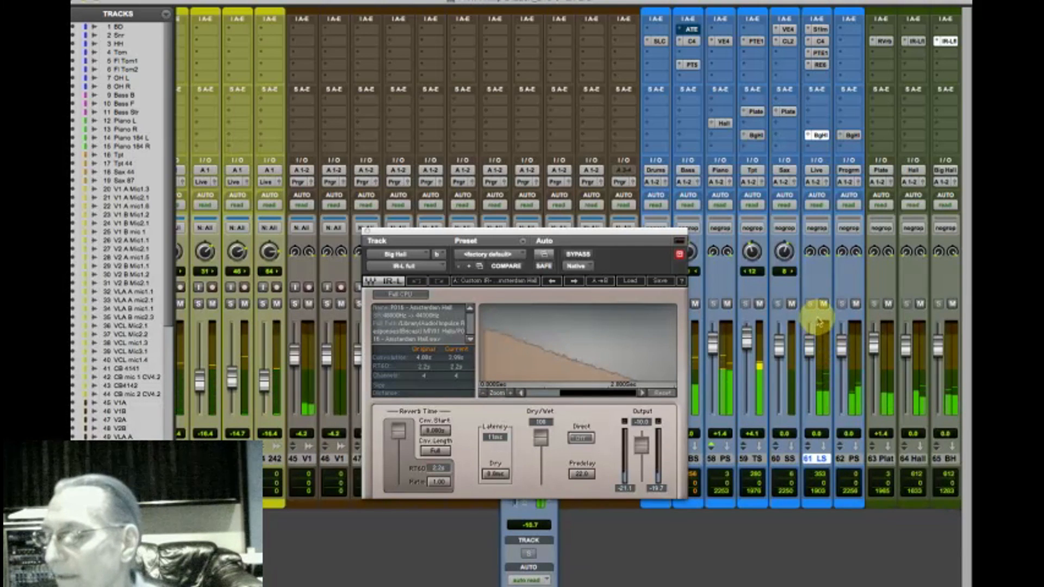
key("space")
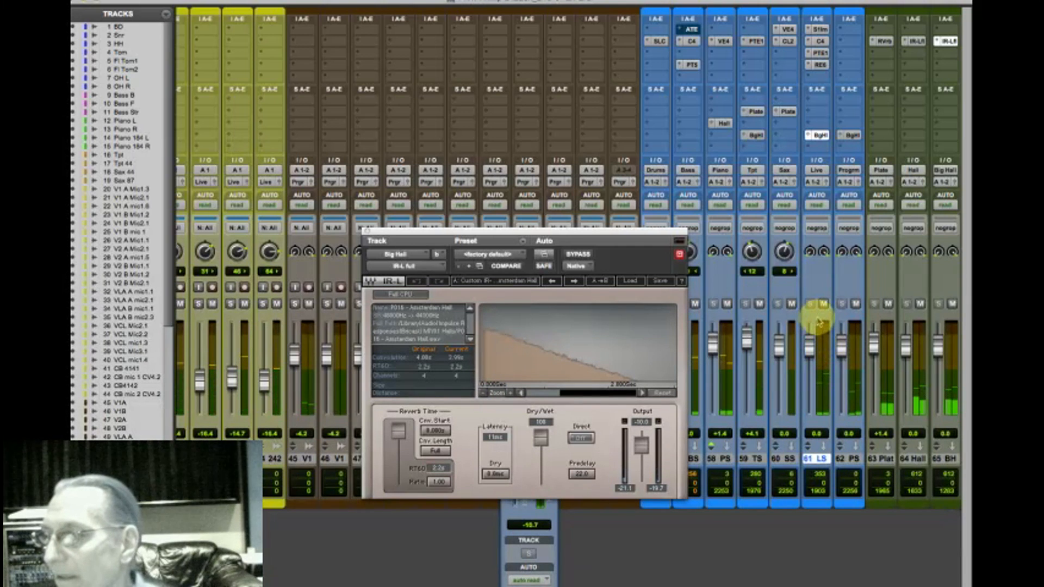
left_click(371, 233)
Step: Select all live string tracks from 20 to 44 and solo them
left_click(303, 460)
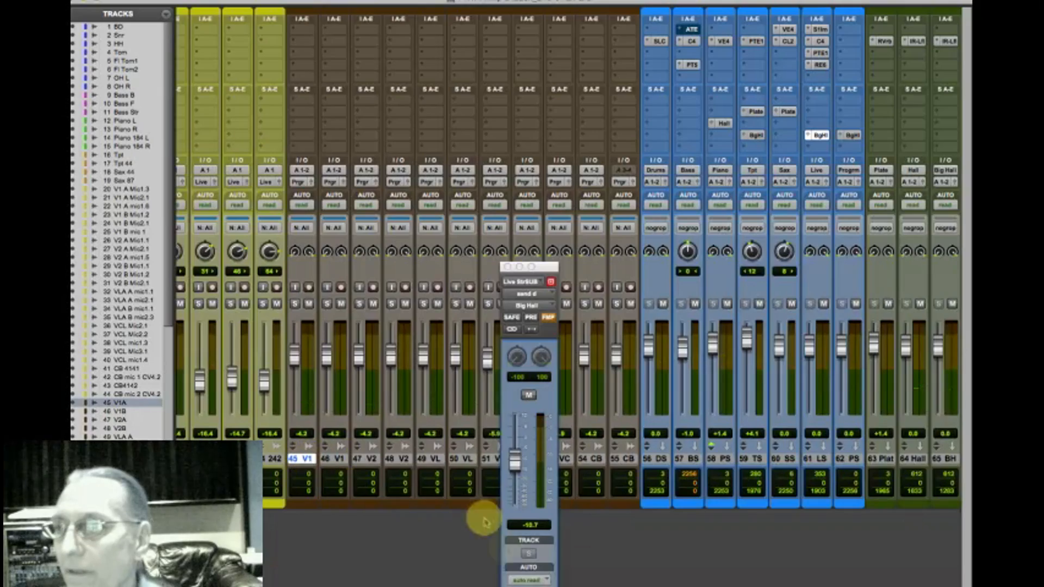
scroll(335, 508, "left", 15)
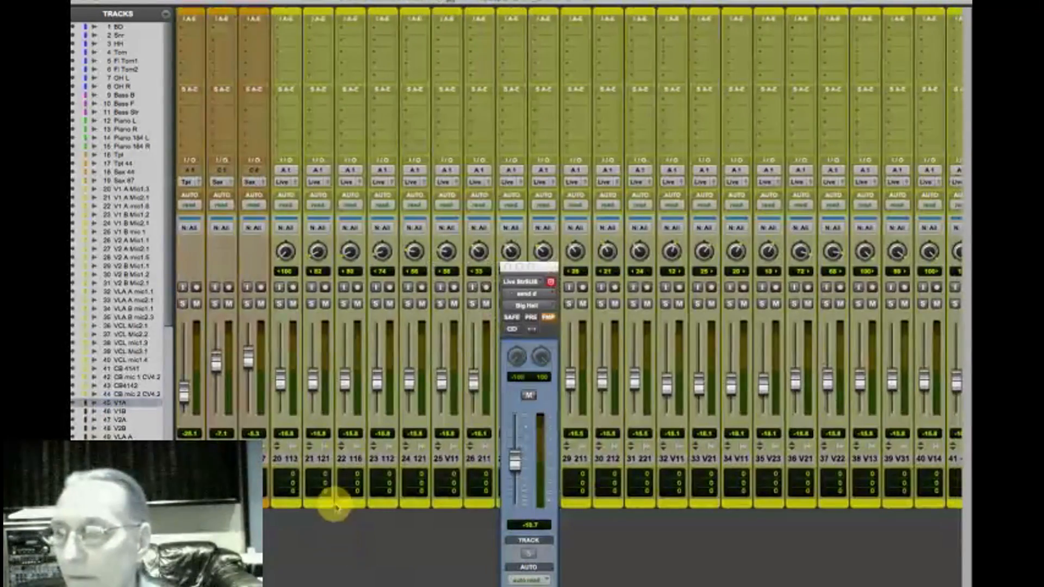
left_click(284, 459)
scroll(642, 508, "right", 7)
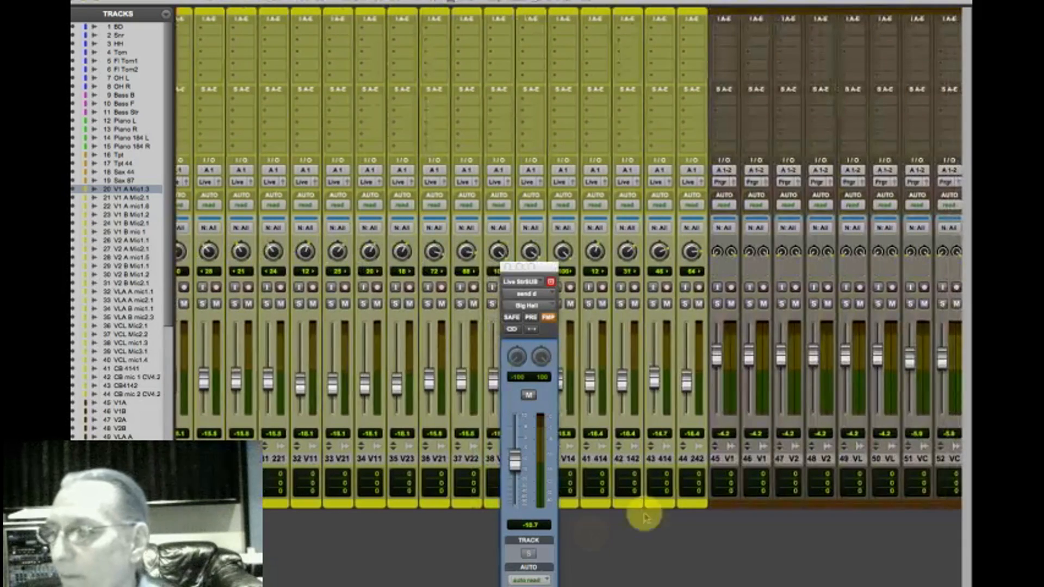
left_click(694, 460, "shift")
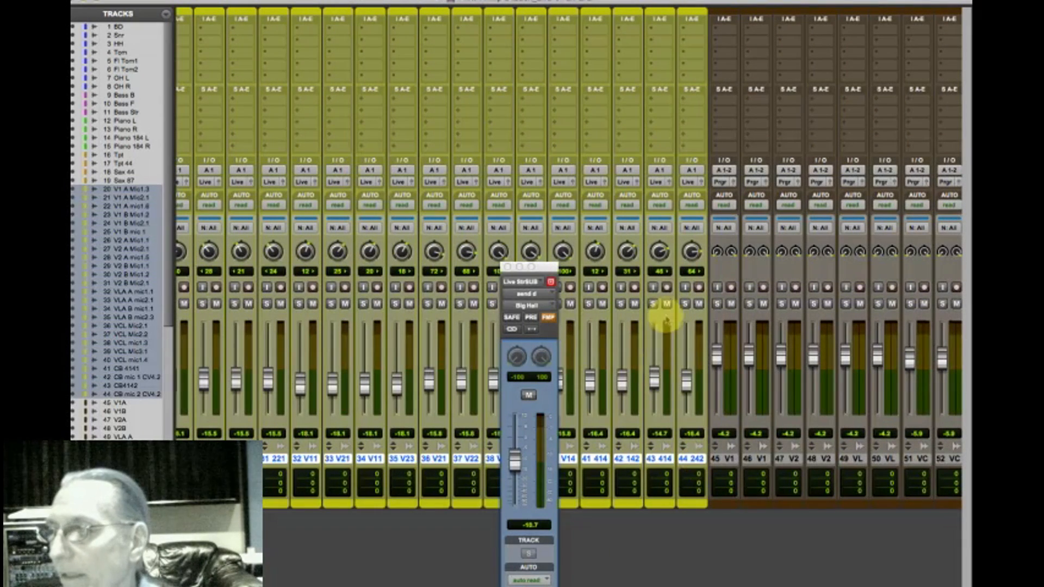
left_click(654, 304)
Step: Audition different Big Hall send levels on the soloed strings, settle the Live Str SUB send at -8.2 dB, and unsolo the strings
key("space")
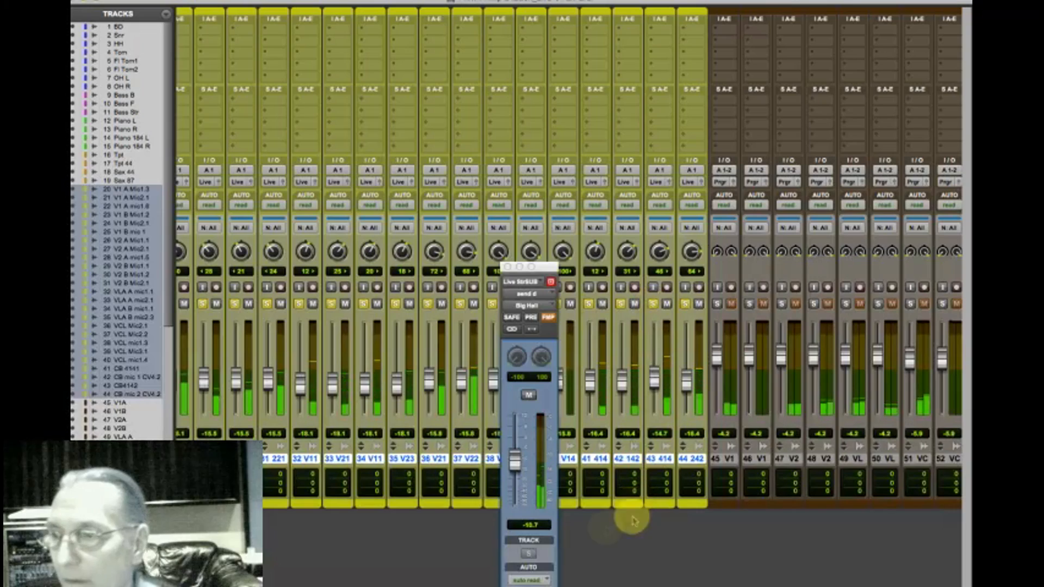
scroll(642, 509, "right", 6)
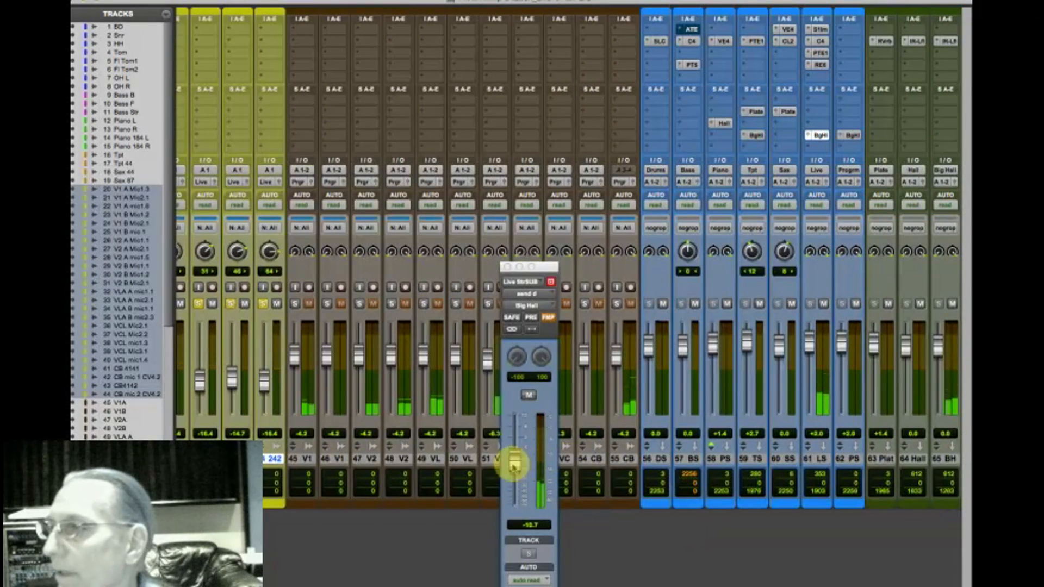
left_click_drag(514, 459, 517, 430)
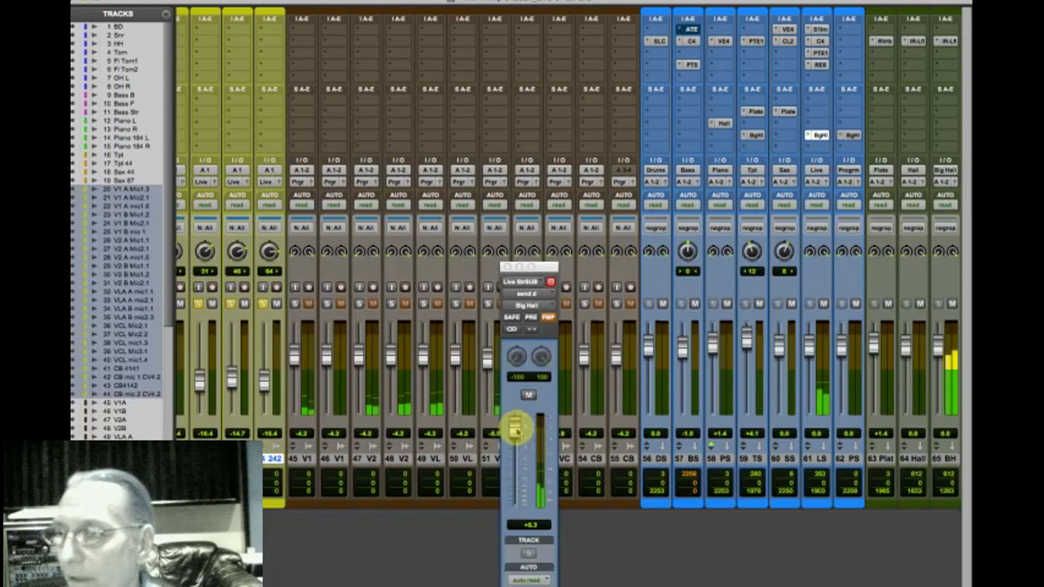
left_click_drag(516, 432, 519, 444)
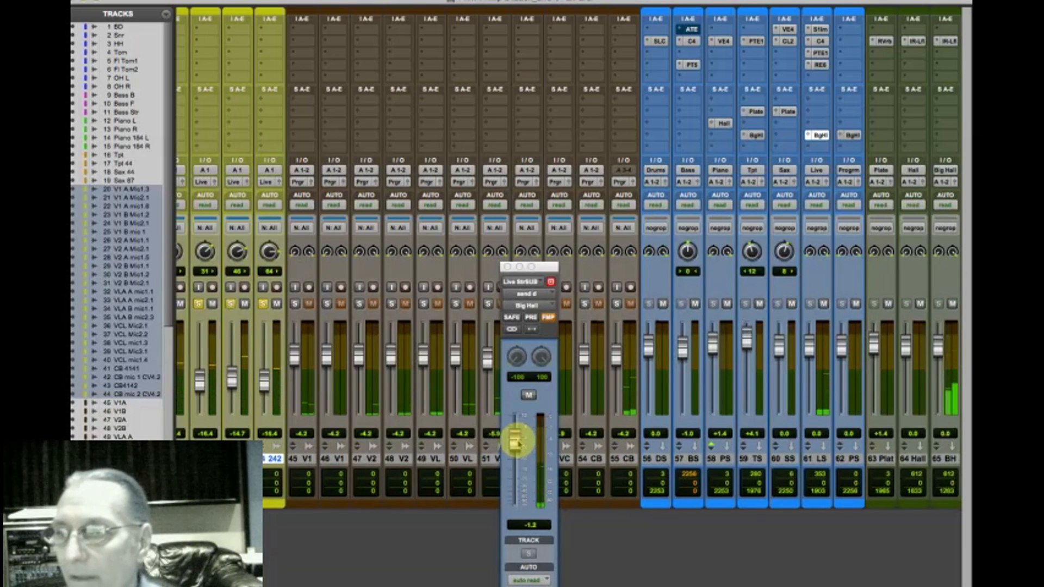
left_click_drag(518, 447, 519, 460)
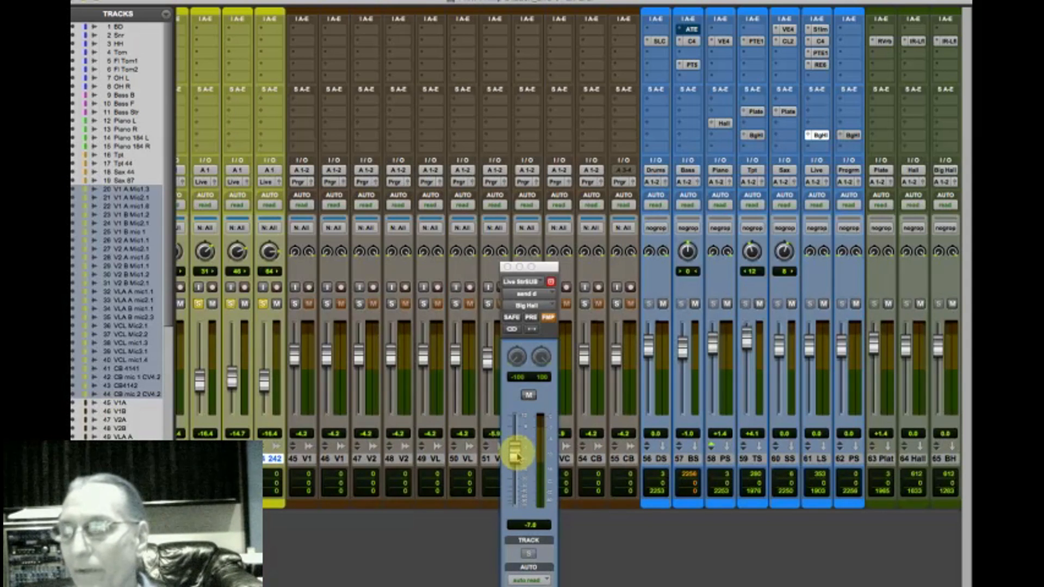
left_click_drag(518, 458, 520, 463)
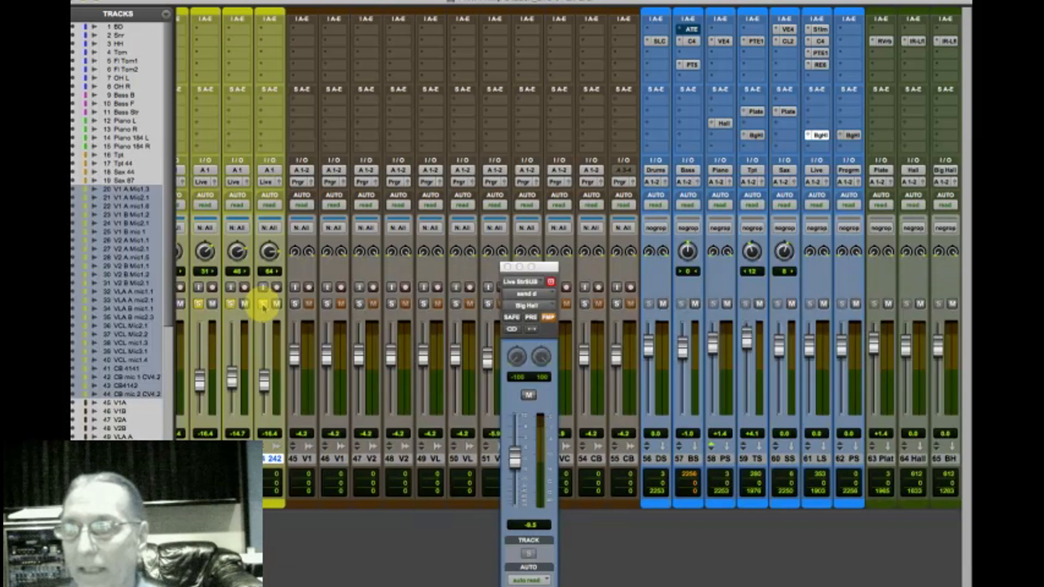
left_click(263, 305)
left_click_drag(519, 458, 520, 461)
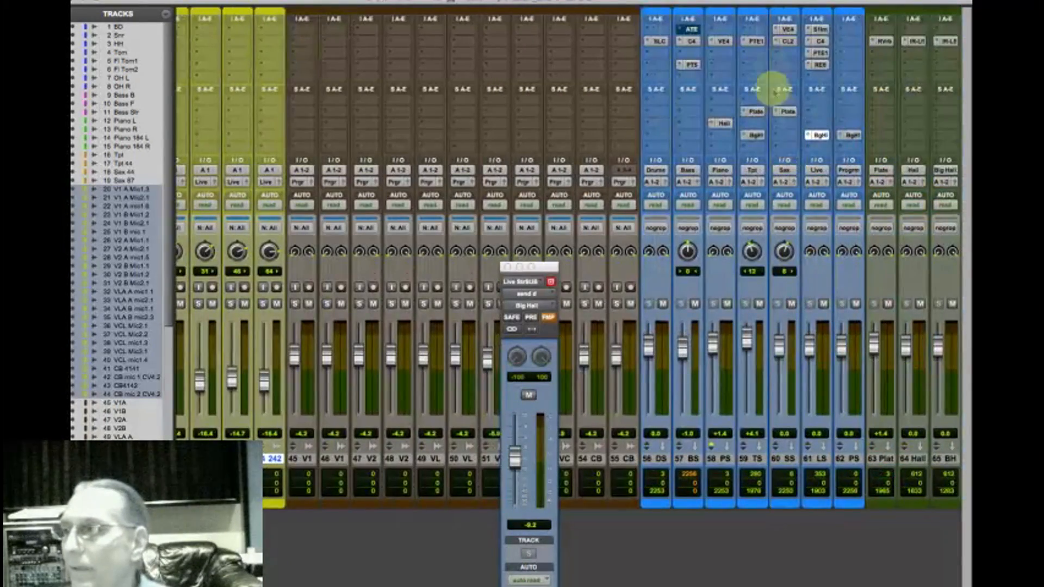
Step: Examine the PuigTec EQP1A and REQ 6 settings on the Live Str SUB track, trying the gain of REQ 6's band 4
left_click(819, 53)
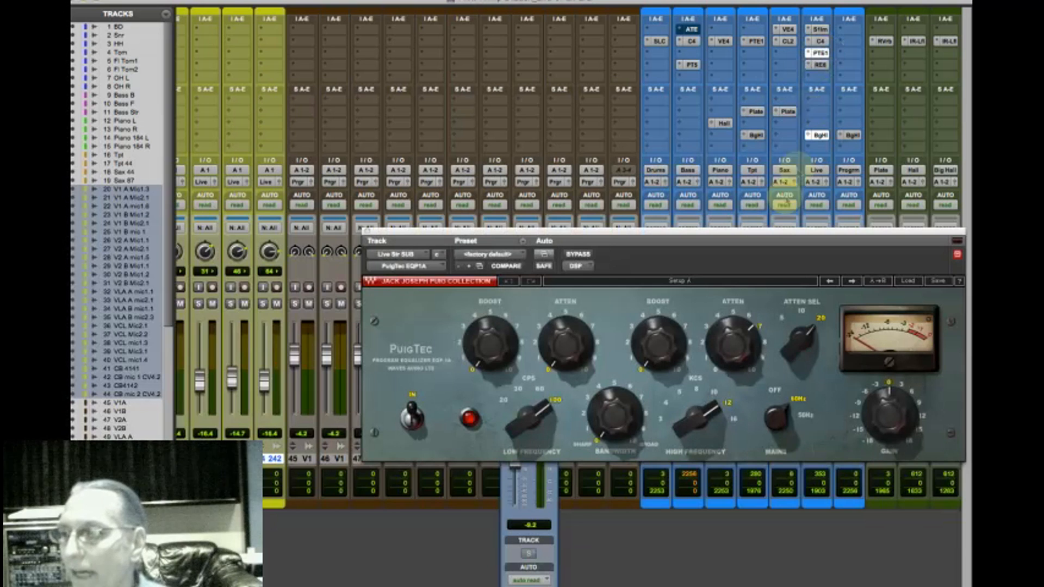
left_click(819, 65)
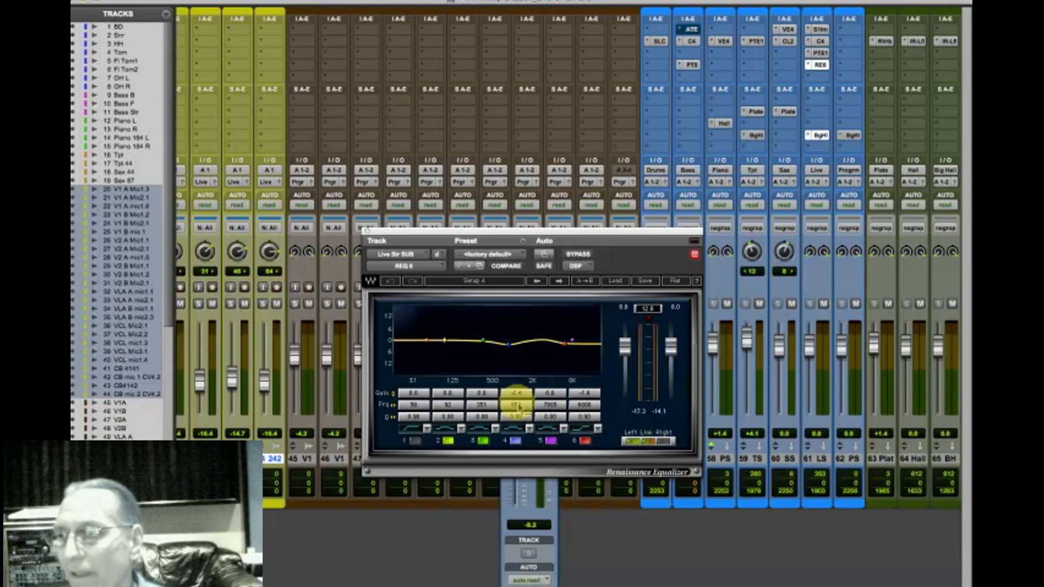
left_click_drag(514, 393, 543, 357)
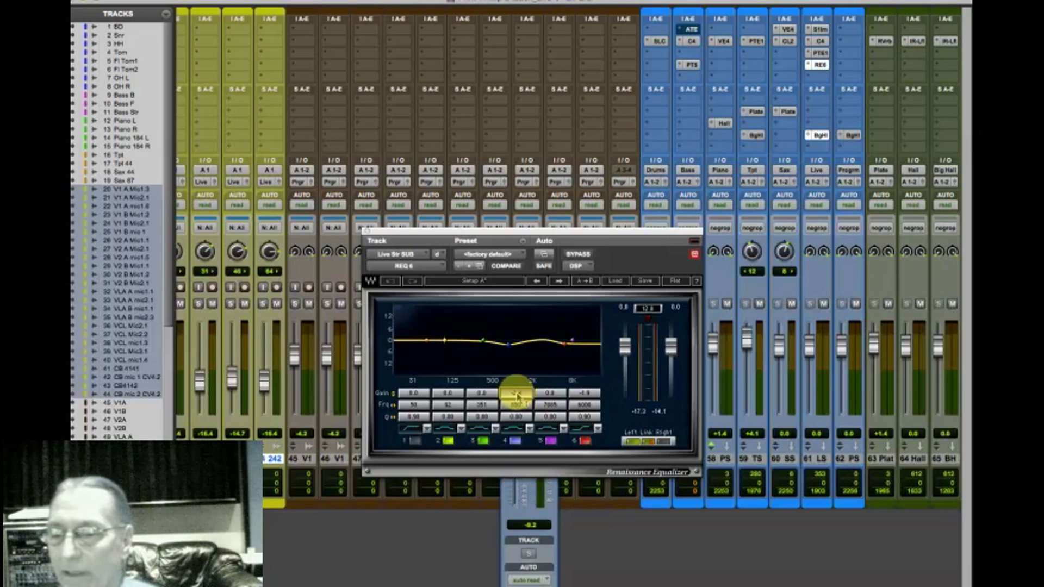
key("super+Tab")
key("super+Tab")
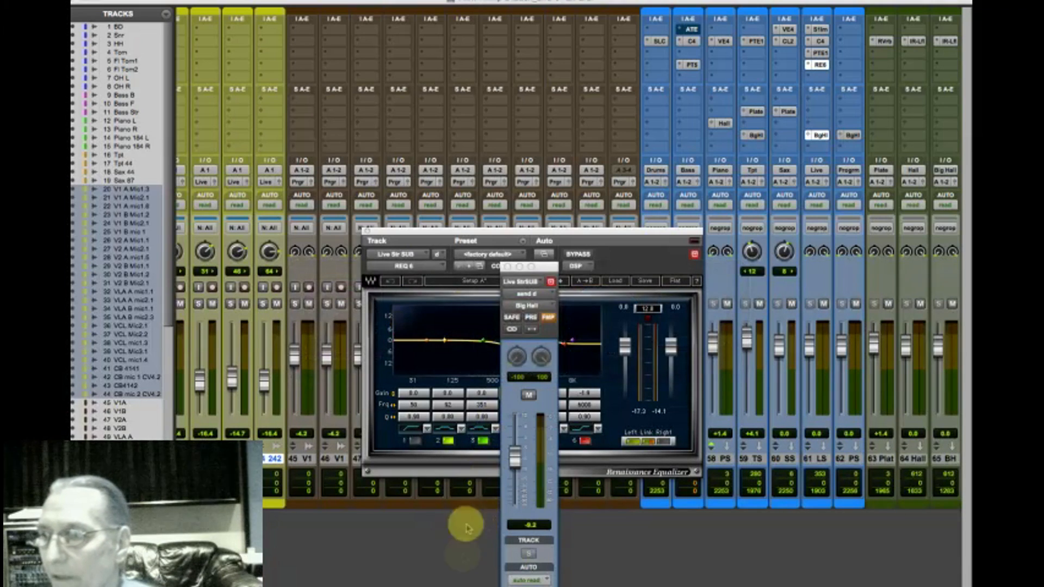
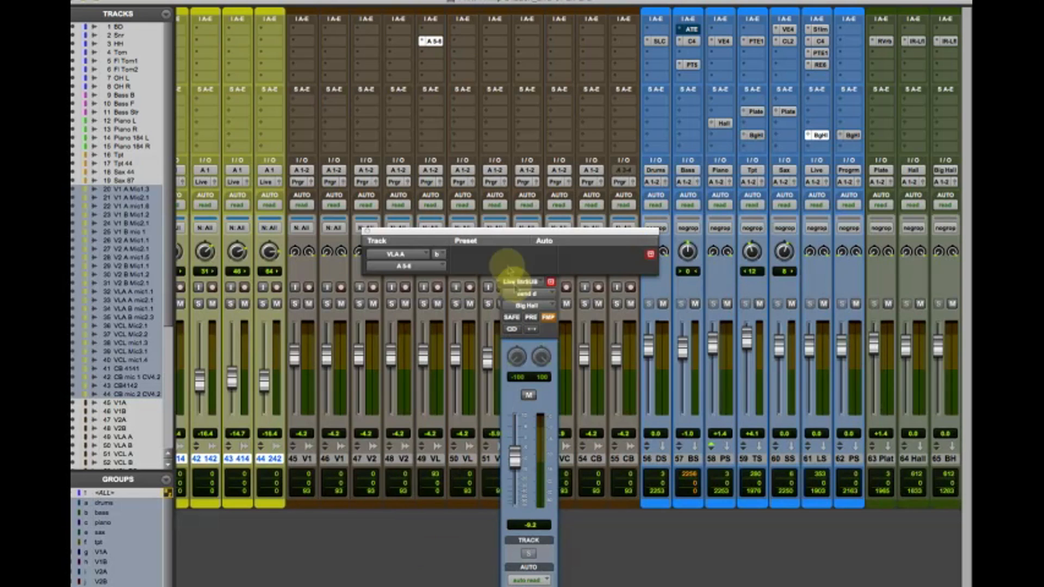
Step: Close the VLA A track's insert window and the Live Str SUB send window
left_click(365, 231)
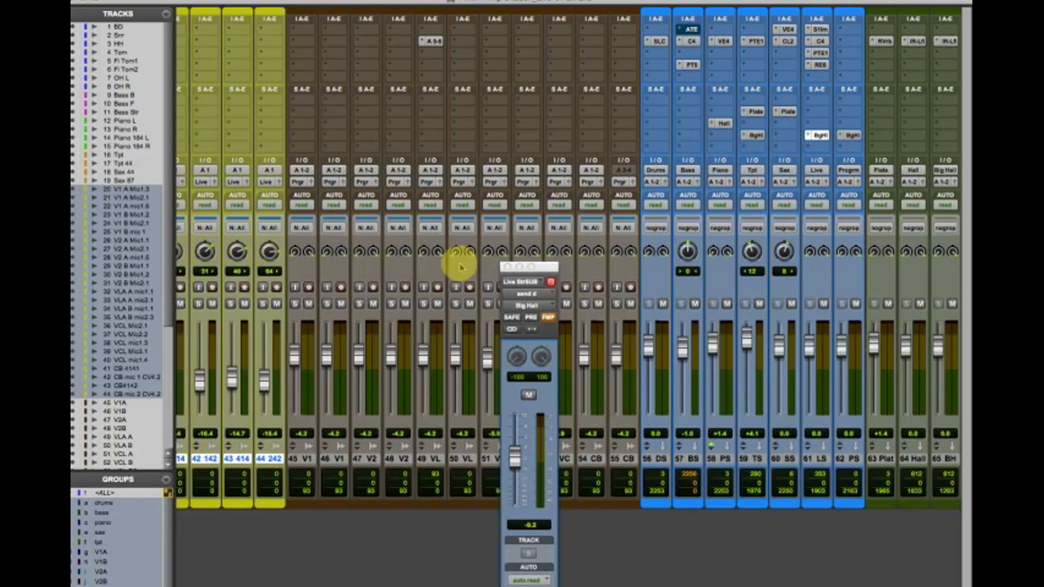
left_click(508, 267)
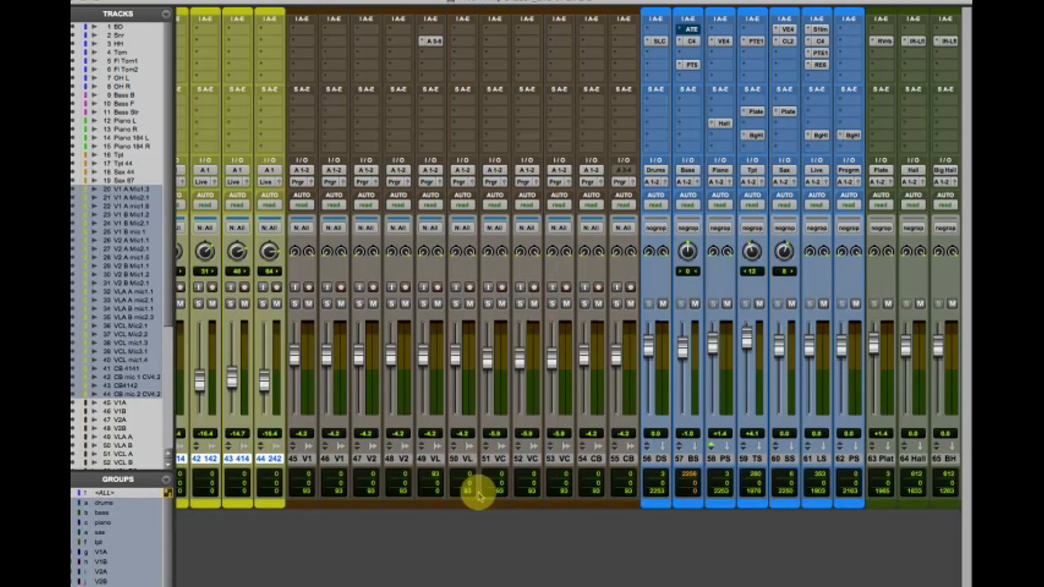